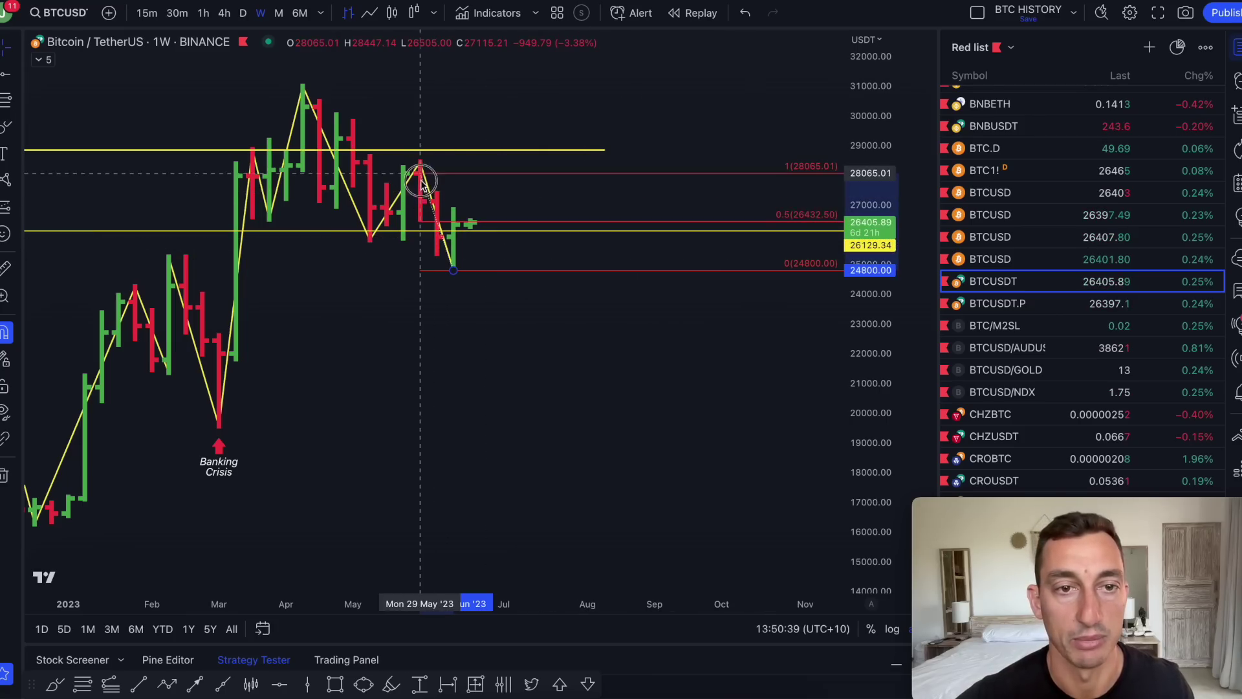
# Anchor the retracement's upper end to the 29 May high at 28447.14, refining it on the daily chart.
pyautogui.click(420, 165)
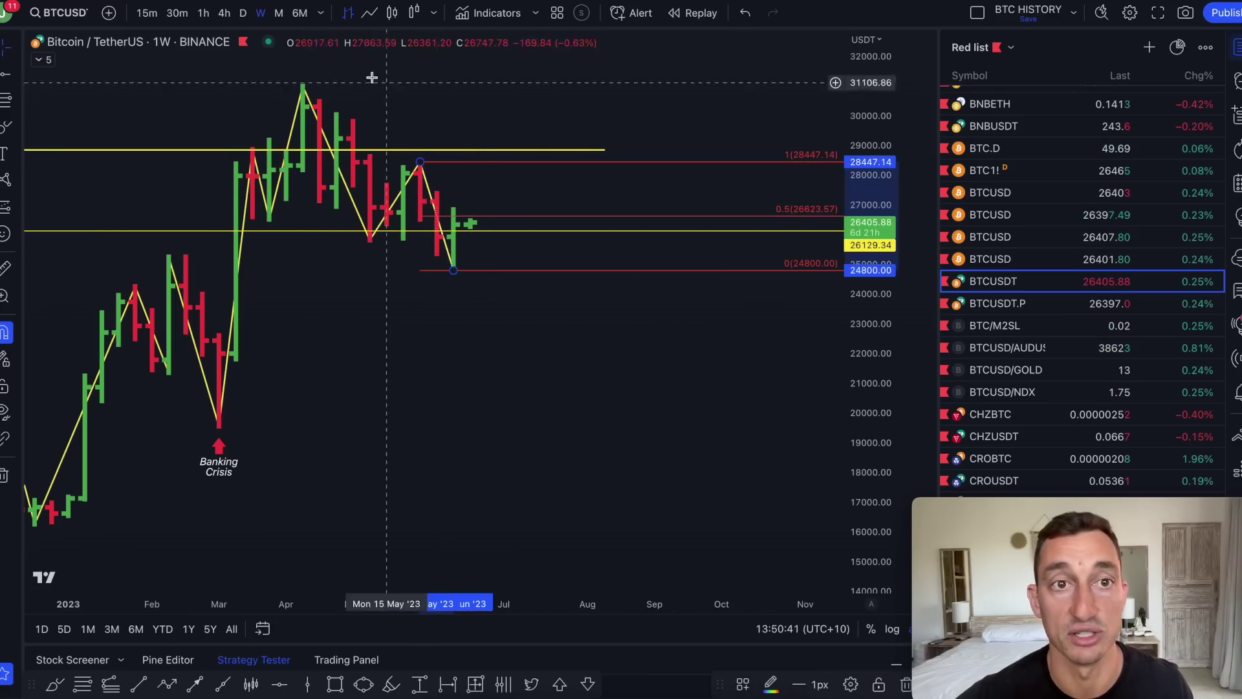
pyautogui.click(242, 13)
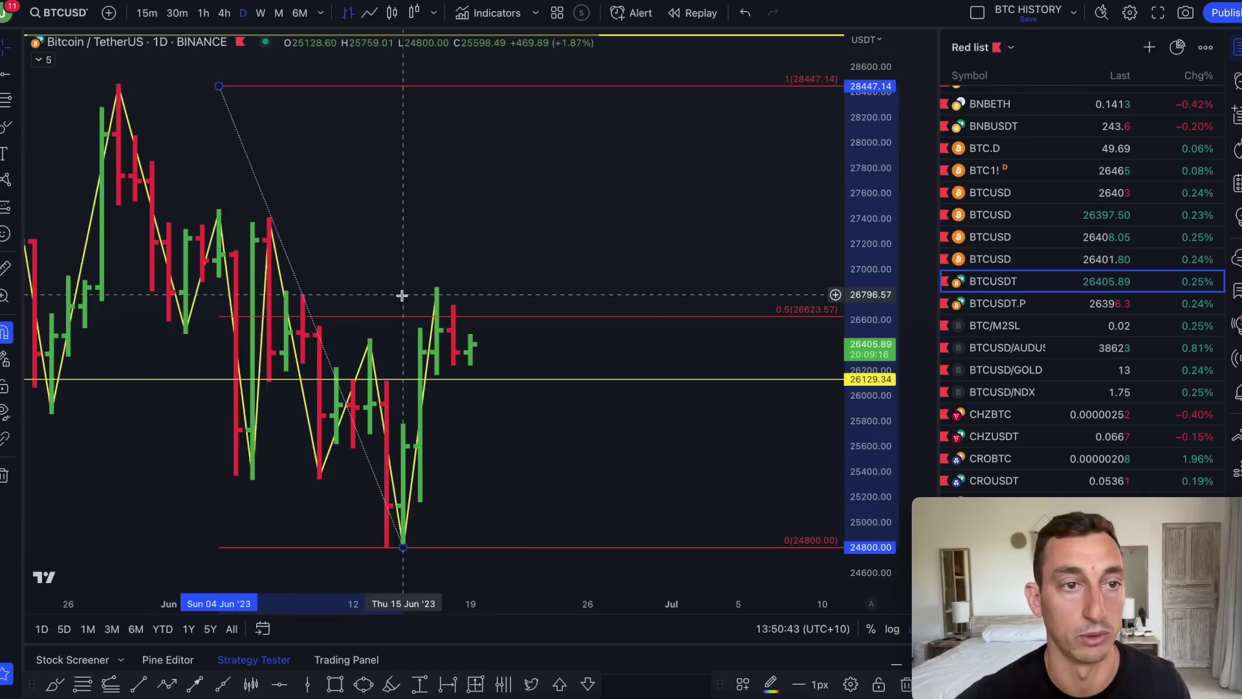
pyautogui.moveTo(315, 87); pyautogui.dragTo(229, 86)
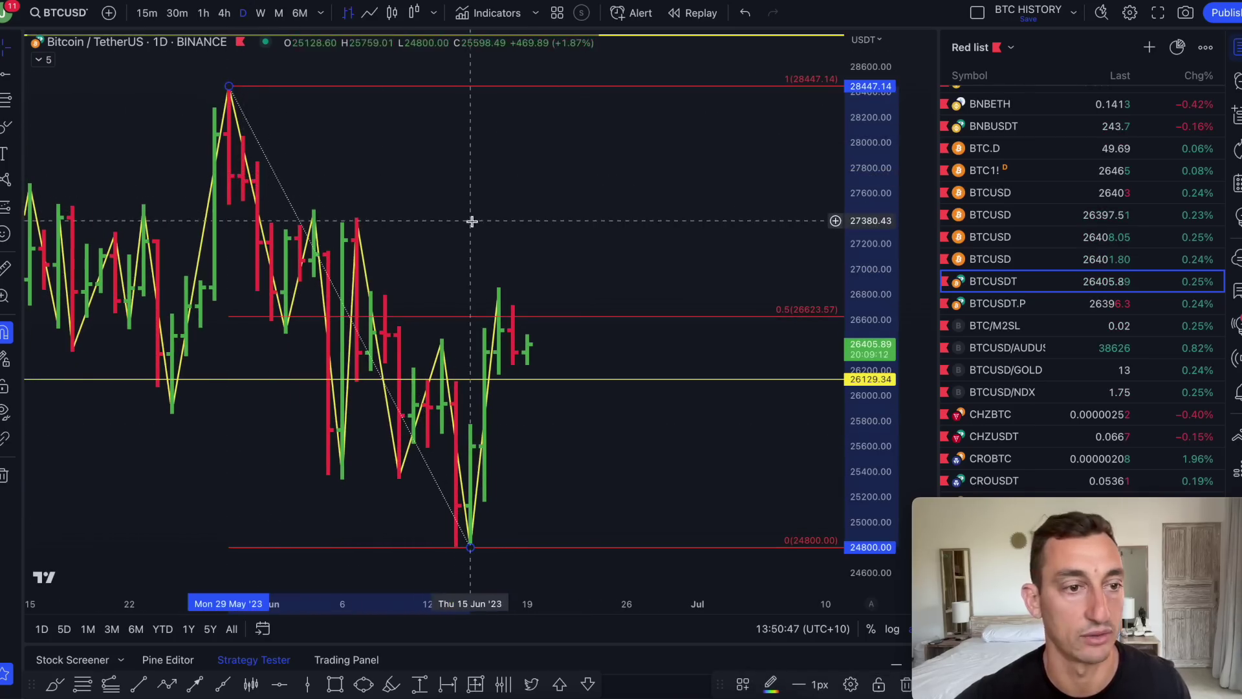
# Sketch possible price paths from the latest daily bars up through the retracement's 0.5 level.
pyautogui.scroll(-3, 491, 246)
pyautogui.moveTo(615, 393); pyautogui.dragTo(583, 380)
pyautogui.moveTo(804, 380); pyautogui.dragTo(828, 397)
pyautogui.moveTo(617, 420)
pyautogui.mouseDown()
pyautogui.moveTo(649, 372)
pyautogui.moveTo(663, 377)
pyautogui.mouseUp()
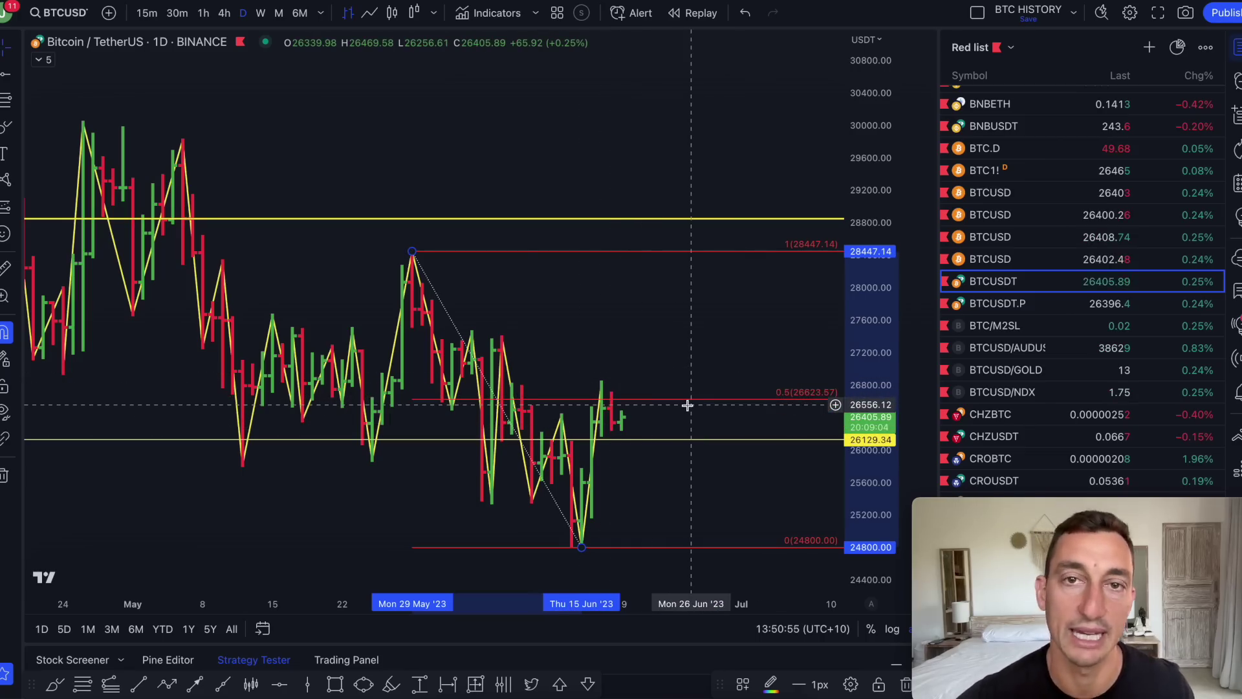
pyautogui.moveTo(621, 439); pyautogui.dragTo(645, 361)
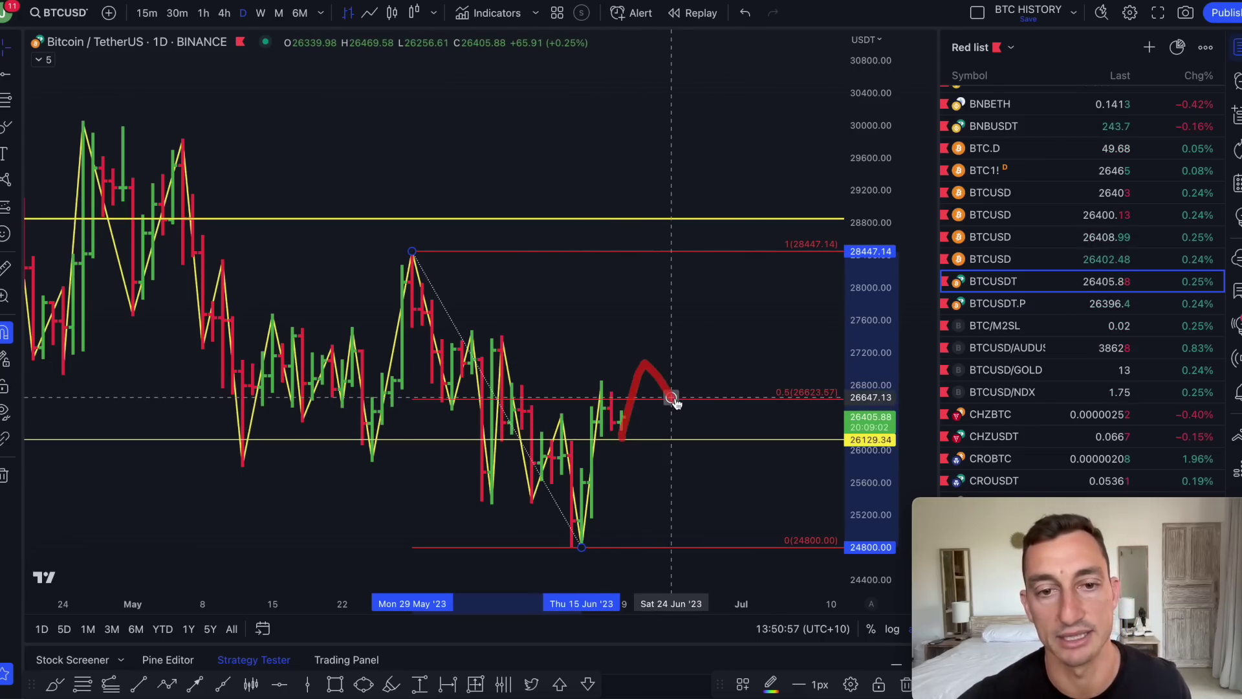
pyautogui.moveTo(195, 403)
pyautogui.mouseDown()
pyautogui.moveTo(751, 401)
pyautogui.moveTo(613, 346)
pyautogui.moveTo(241, 354)
pyautogui.moveTo(225, 404)
pyautogui.mouseUp()
pyautogui.moveTo(675, 393)
pyautogui.mouseDown()
pyautogui.moveTo(682, 352)
pyautogui.moveTo(790, 285)
pyautogui.mouseUp()
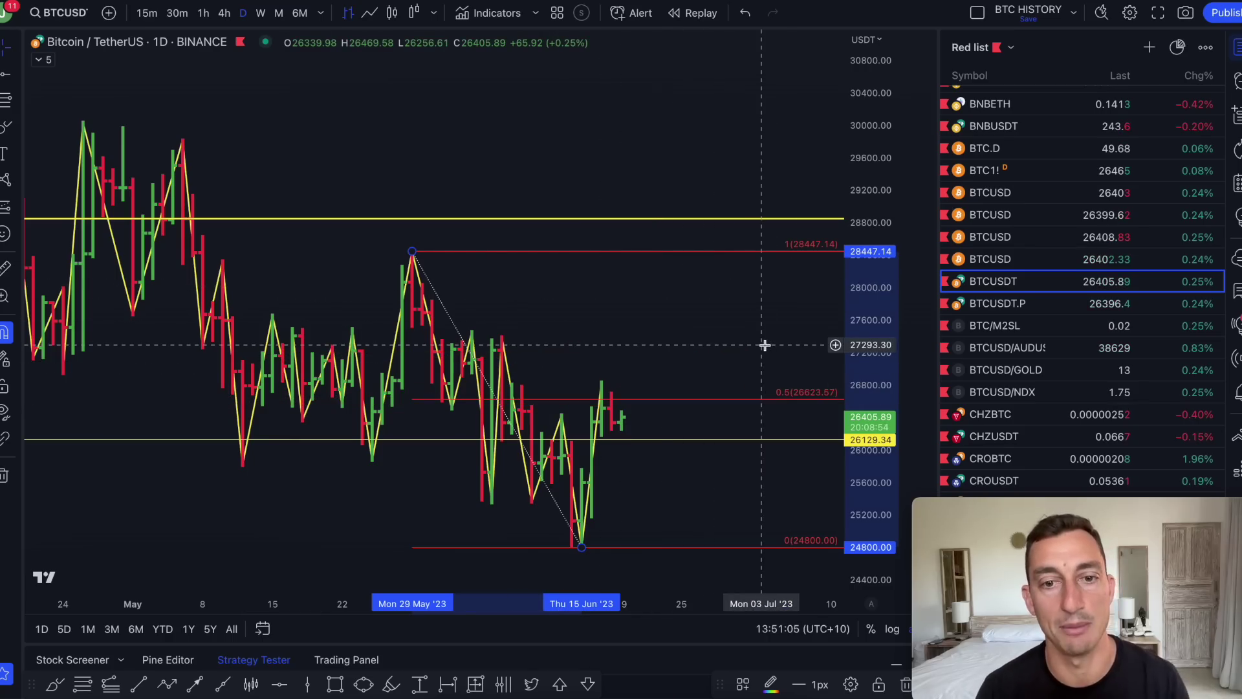
# Mark the mid-June swing low near 24800 and the neighbouring swings before and after it.
pyautogui.moveTo(592, 388)
pyautogui.mouseDown()
pyautogui.moveTo(569, 549)
pyautogui.moveTo(598, 388)
pyautogui.mouseUp()
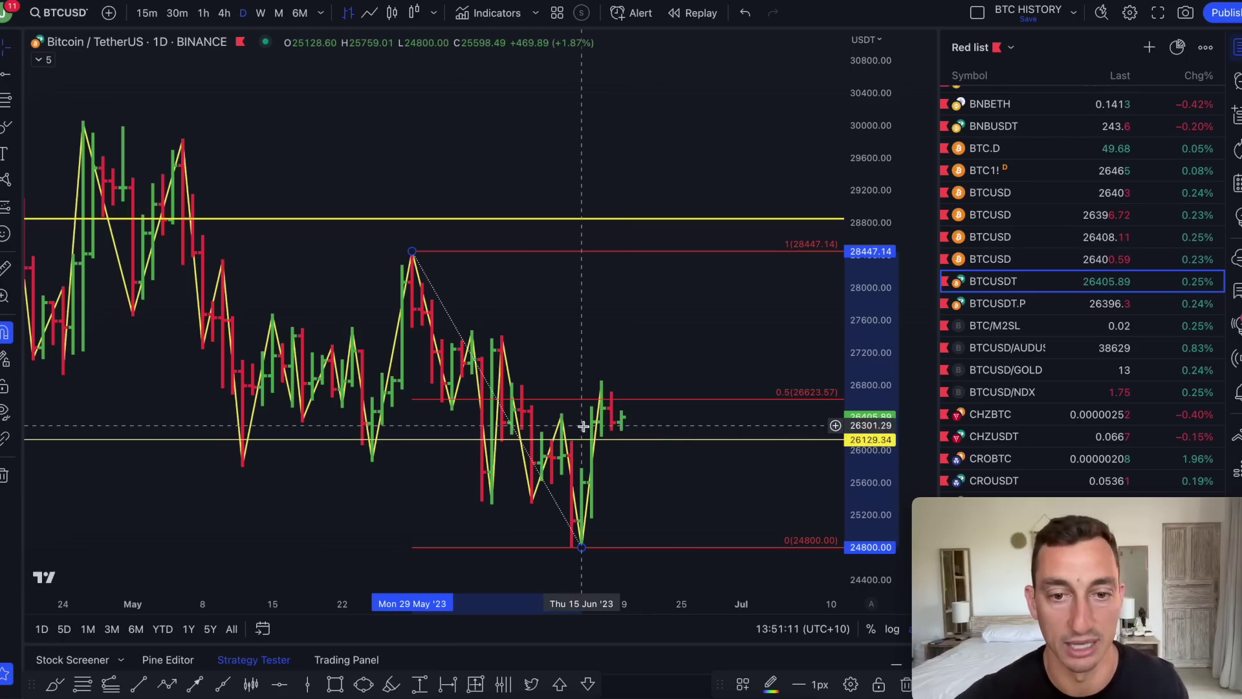
pyautogui.moveTo(582, 544)
pyautogui.mouseDown()
pyautogui.moveTo(571, 555)
pyautogui.moveTo(562, 542)
pyautogui.mouseUp()
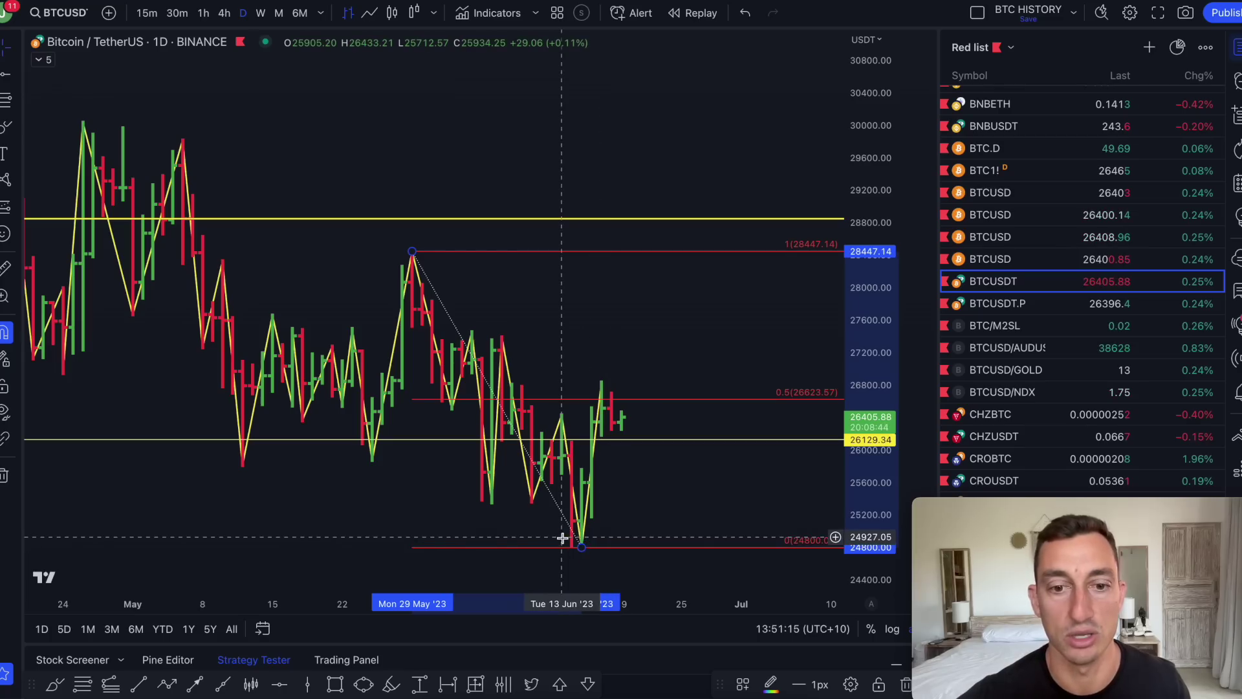
pyautogui.moveTo(585, 482)
pyautogui.mouseDown()
pyautogui.moveTo(618, 524)
pyautogui.moveTo(553, 498)
pyautogui.mouseUp()
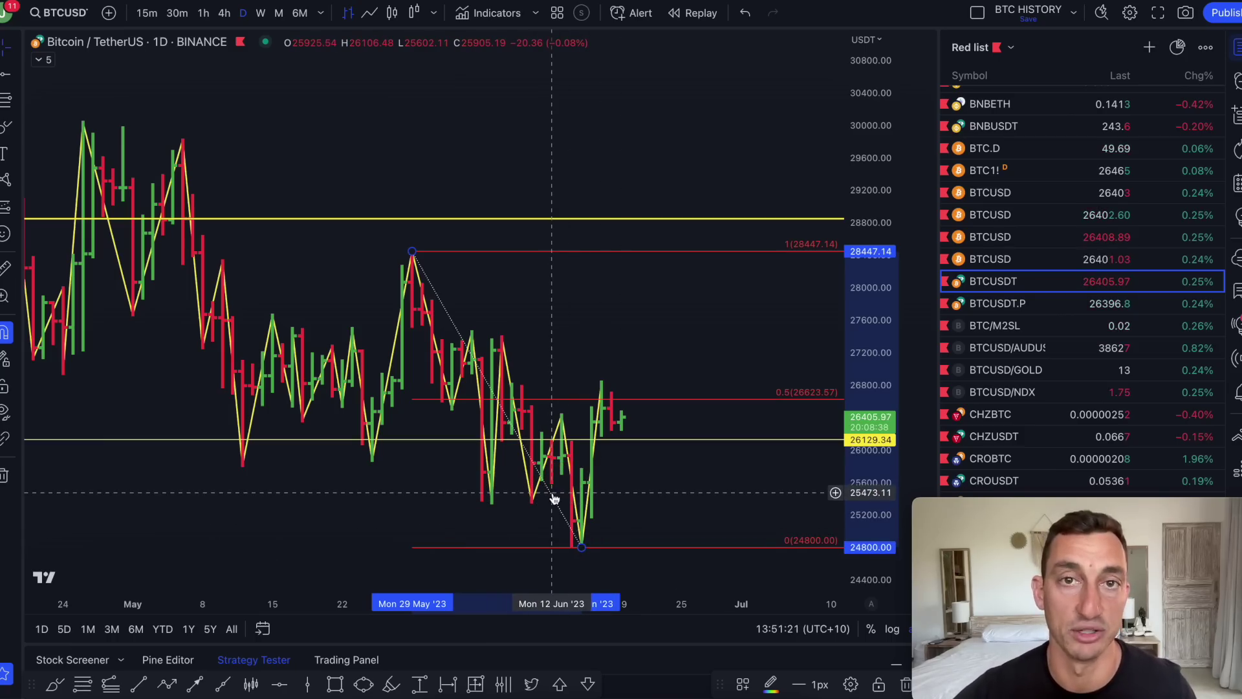
pyautogui.moveTo(601, 396); pyautogui.dragTo(644, 478)
# Sketch example swing patterns in the empty area above the price, including a series of lower highs.
pyautogui.scroll(-5, 657, 446)
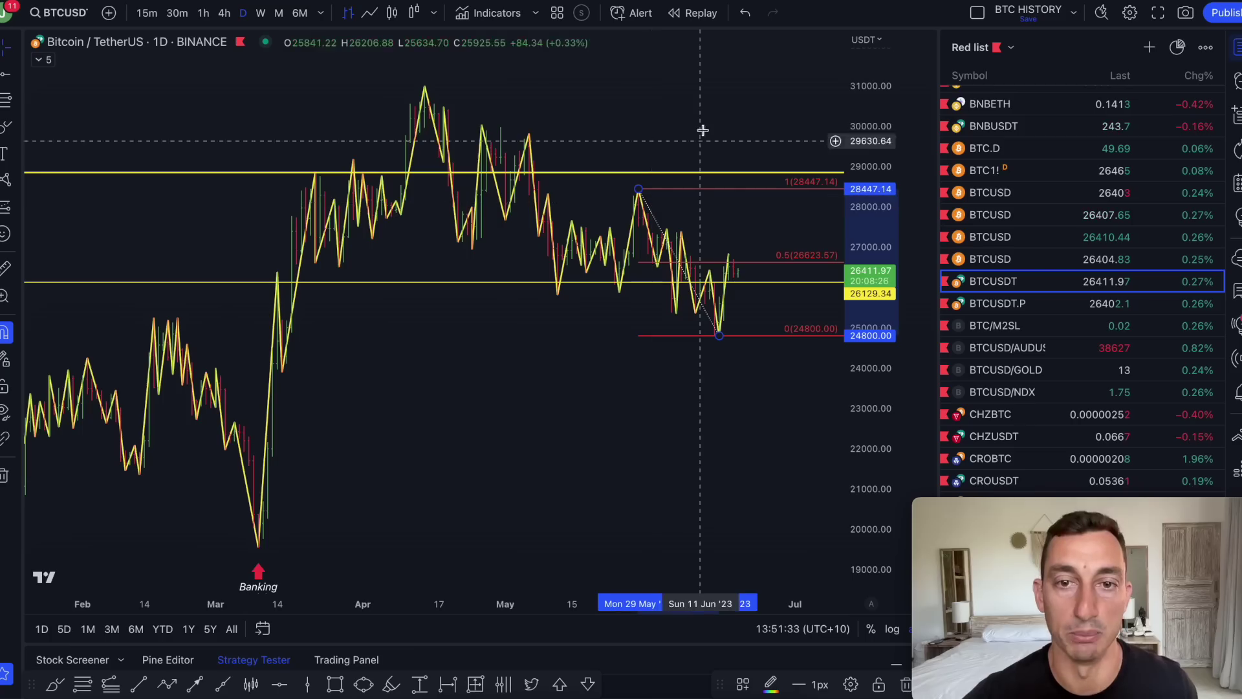
pyautogui.moveTo(691, 145)
pyautogui.mouseDown()
pyautogui.moveTo(735, 120)
pyautogui.moveTo(764, 79)
pyautogui.mouseUp()
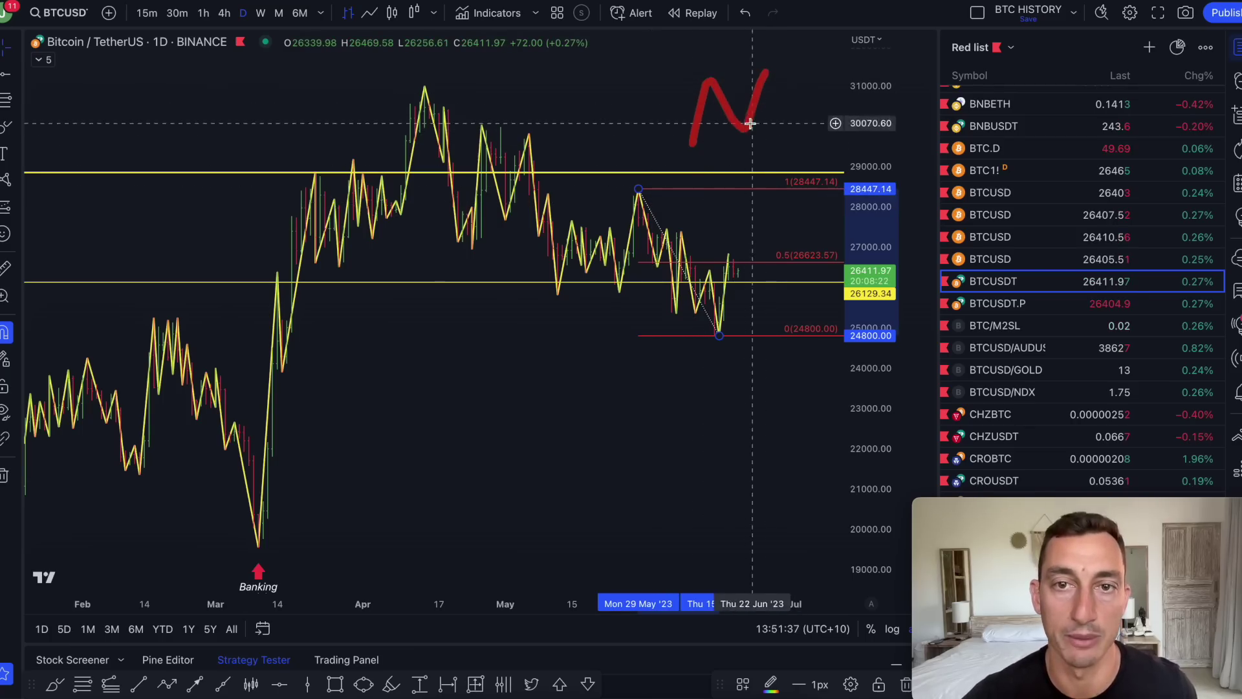
pyautogui.moveTo(626, 156)
pyautogui.mouseDown()
pyautogui.moveTo(667, 73)
pyautogui.moveTo(704, 133)
pyautogui.moveTo(731, 91)
pyautogui.moveTo(795, 171)
pyautogui.mouseUp()
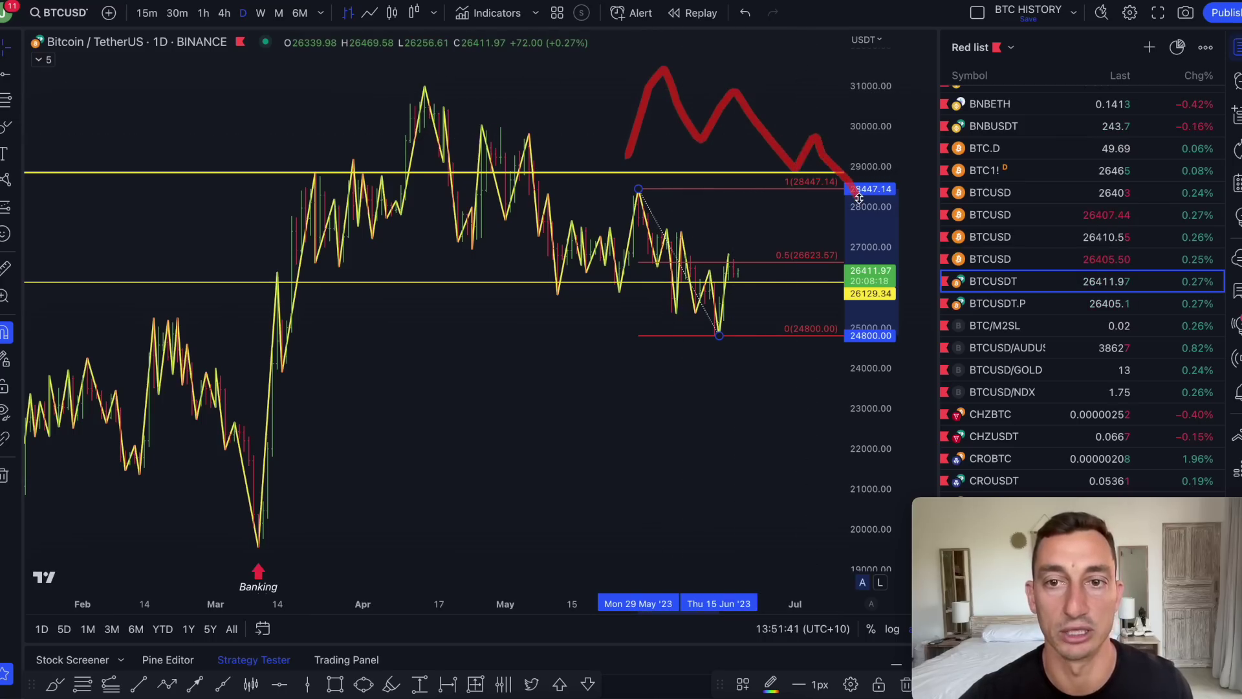
pyautogui.moveTo(667, 152)
pyautogui.mouseDown()
pyautogui.moveTo(723, 130)
pyautogui.moveTo(774, 130)
pyautogui.moveTo(821, 200)
pyautogui.moveTo(827, 174)
pyautogui.mouseUp()
pyautogui.moveTo(908, 229); pyautogui.dragTo(931, 167)
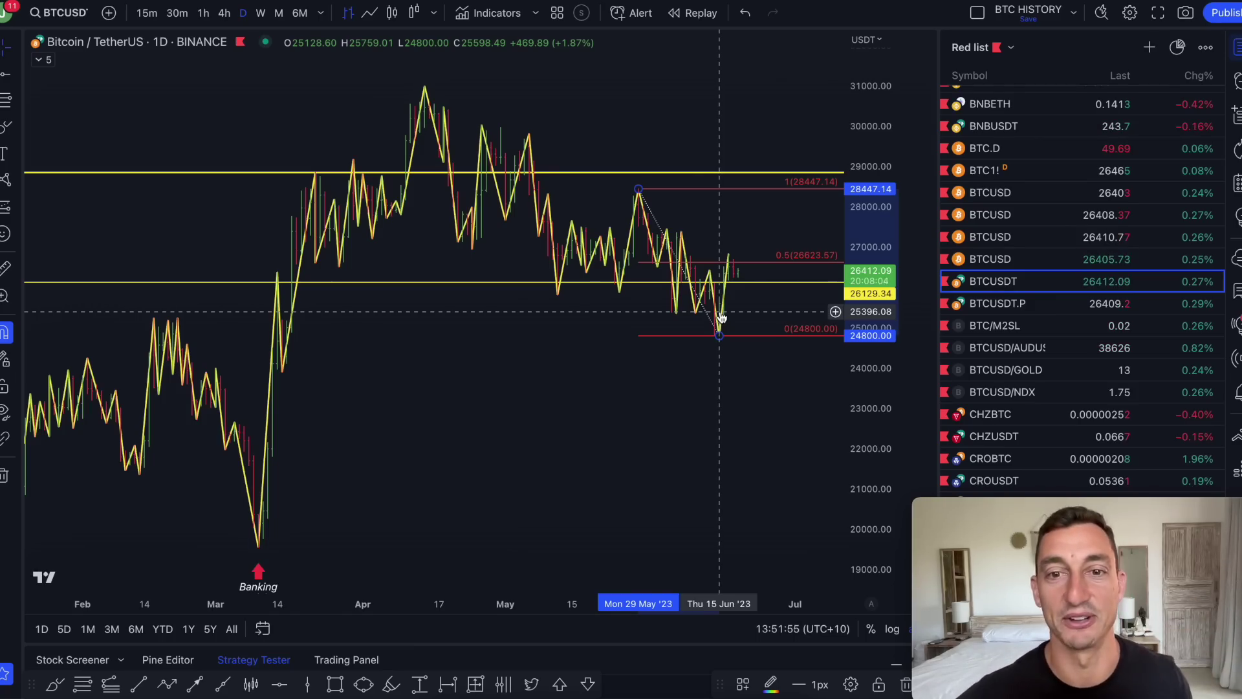
# Highlight the 26129.34 support line from mid-May onward and sketch a pullback to it followed by a rebound.
pyautogui.scroll(3, 721, 317)
pyautogui.moveTo(610, 540)
pyautogui.mouseDown()
pyautogui.moveTo(630, 542)
pyautogui.moveTo(661, 387)
pyautogui.mouseUp()
pyautogui.moveTo(587, 502)
pyautogui.mouseDown()
pyautogui.moveTo(618, 434)
pyautogui.moveTo(585, 366)
pyautogui.mouseUp()
pyautogui.moveTo(496, 422)
pyautogui.mouseDown()
pyautogui.moveTo(740, 424)
pyautogui.moveTo(360, 451)
pyautogui.mouseUp()
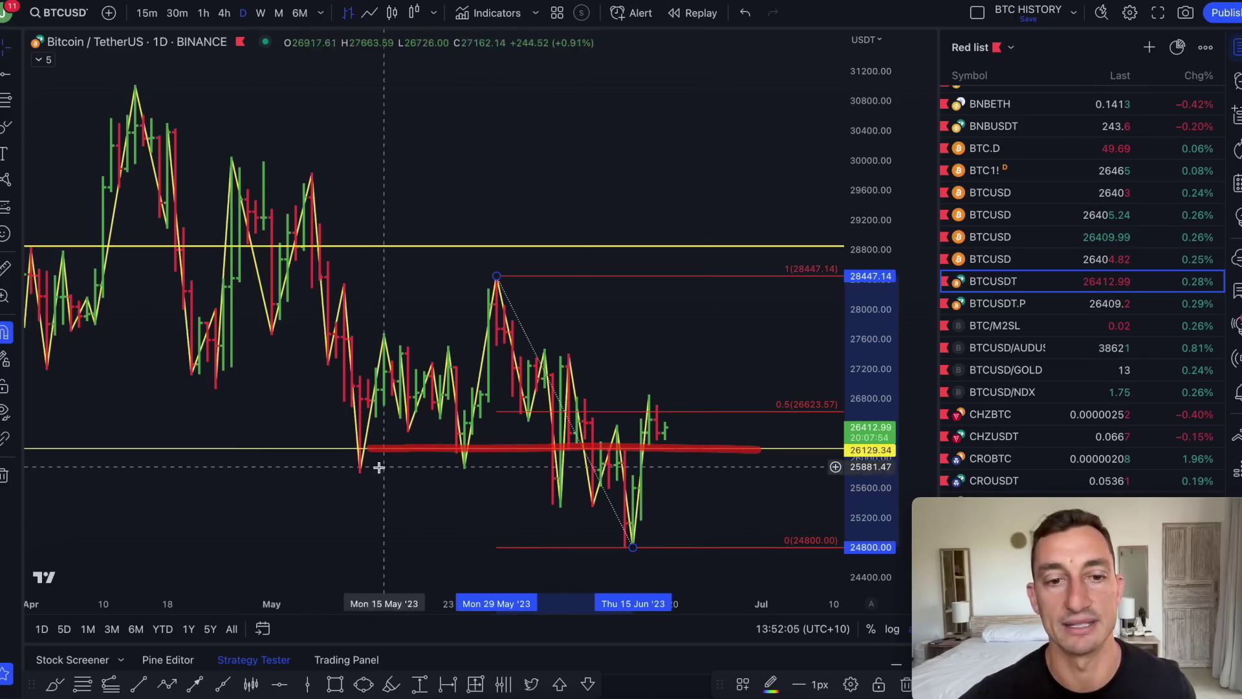
pyautogui.moveTo(660, 453); pyautogui.dragTo(735, 369)
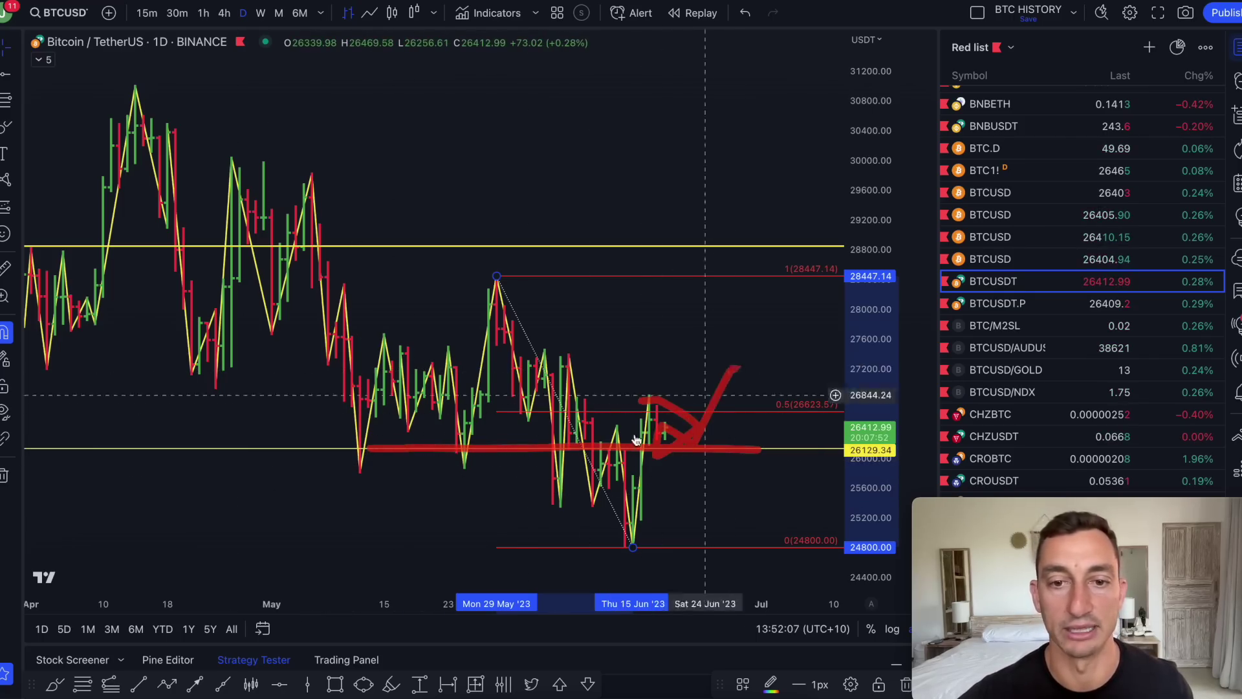
# Circle the Cycle Low, the Banking Crisis low and the mid-June low on the daily chart.
pyautogui.scroll(-5, 572, 392)
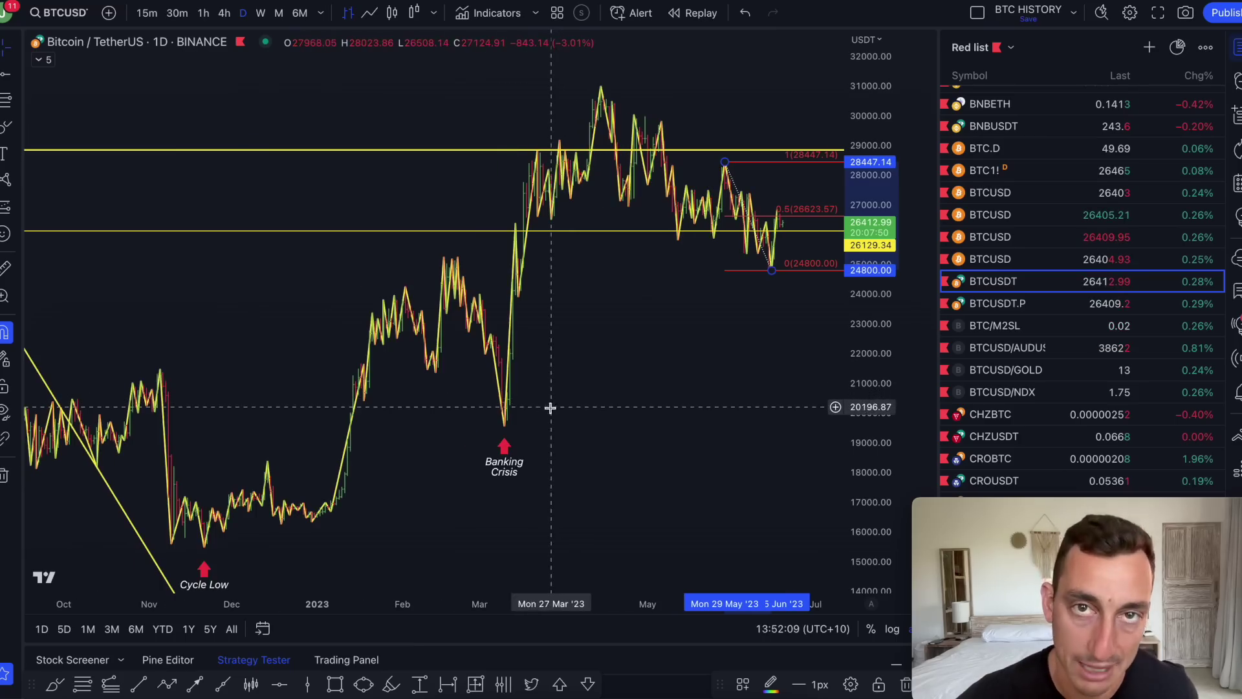
pyautogui.moveTo(206, 525); pyautogui.dragTo(204, 539)
pyautogui.moveTo(563, 424)
pyautogui.mouseDown()
pyautogui.moveTo(537, 409)
pyautogui.moveTo(458, 430)
pyautogui.mouseUp()
pyautogui.moveTo(776, 249); pyautogui.dragTo(746, 259)
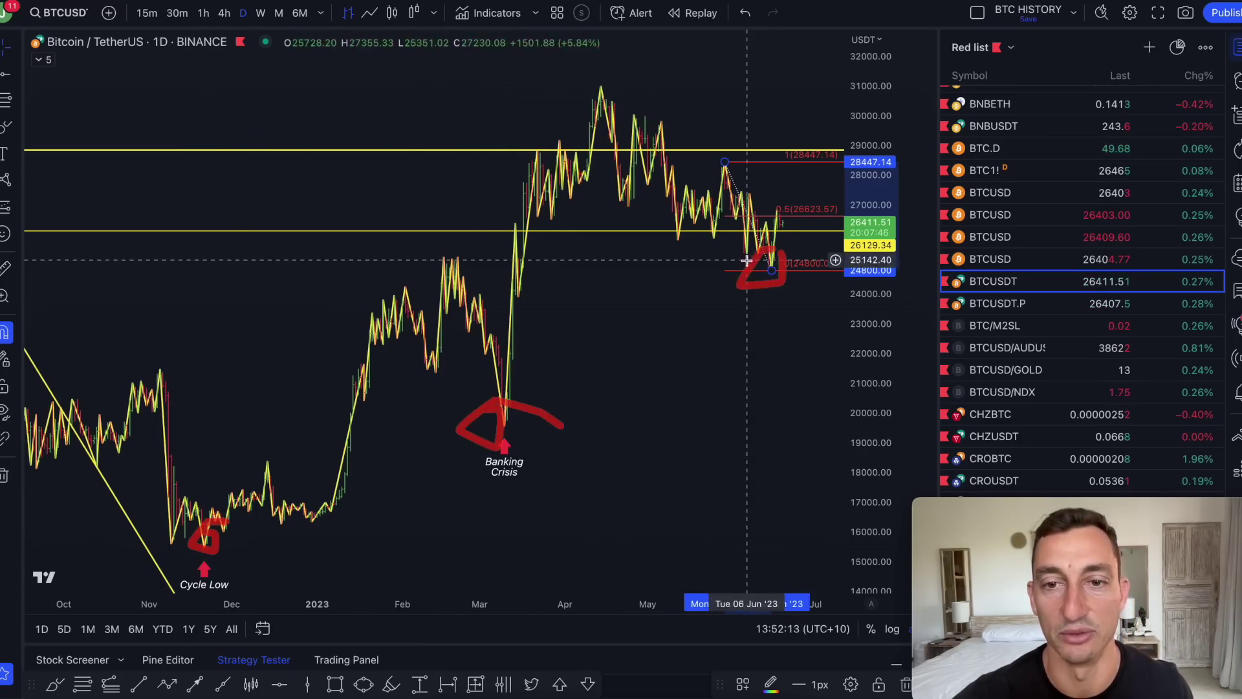
# Bring the April to June daily bars into close view and circle the retracement's 0.5 price label.
pyautogui.scroll(3, 751, 340)
pyautogui.moveTo(793, 310); pyautogui.dragTo(236, 305)
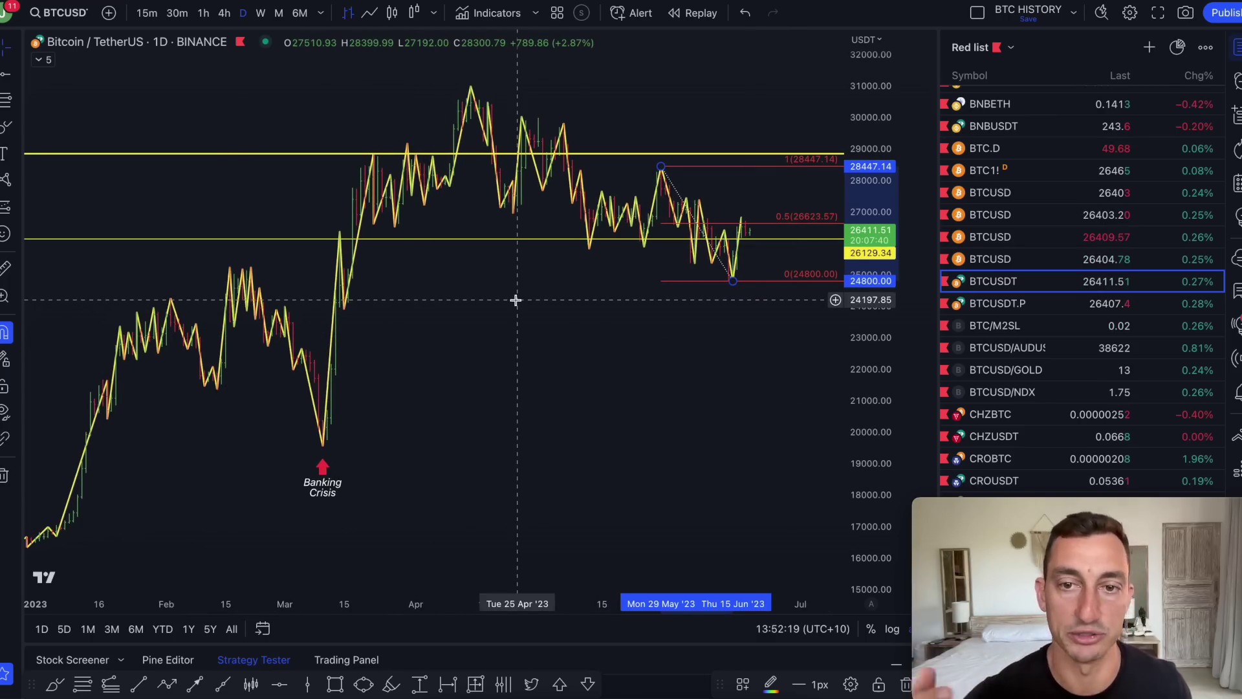
pyautogui.scroll(4, 632, 319)
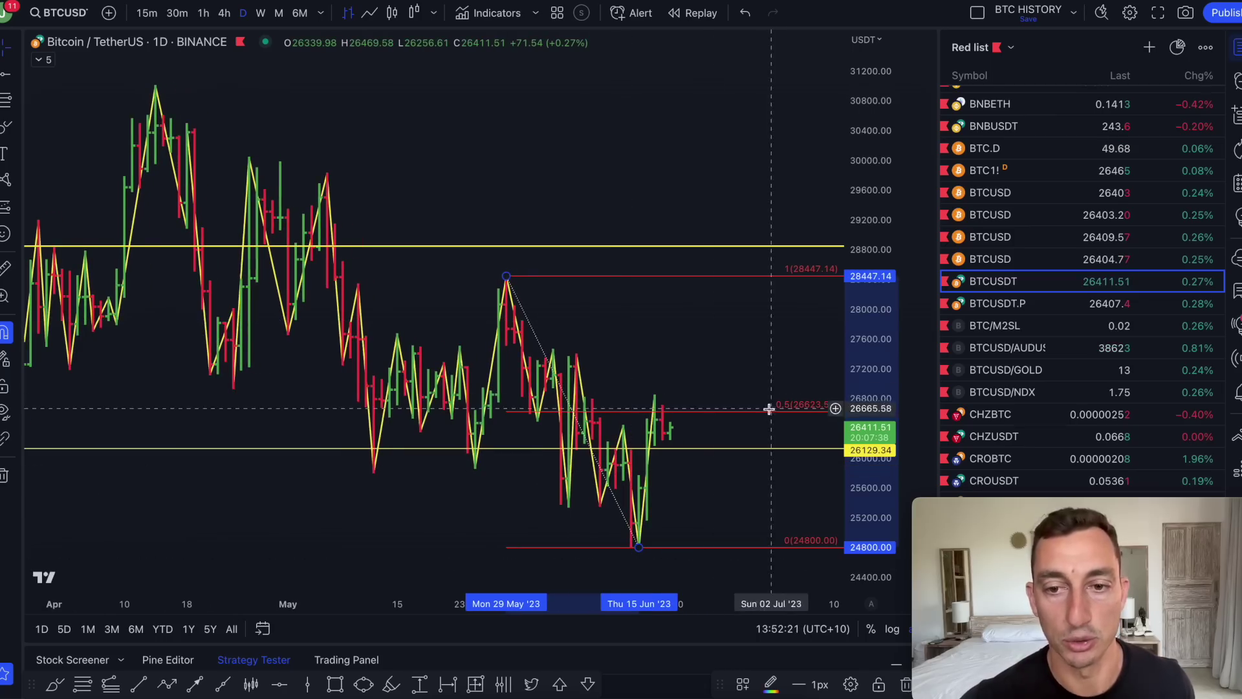
pyautogui.moveTo(795, 414); pyautogui.dragTo(786, 401)
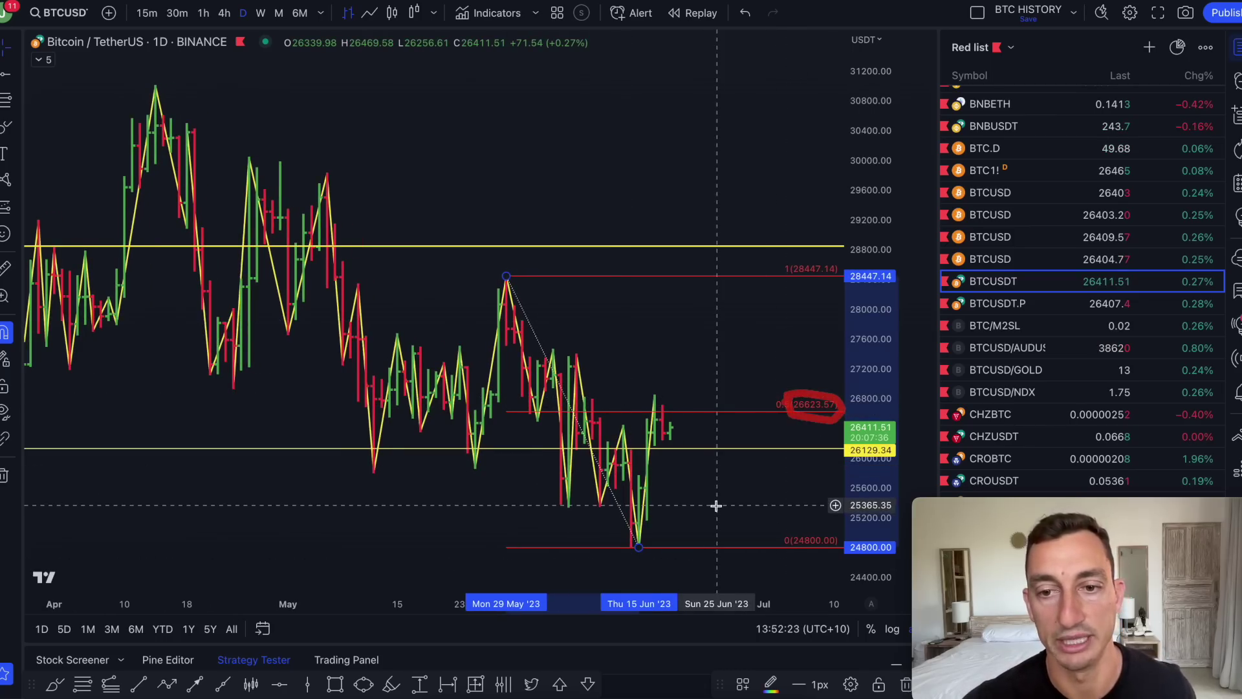
# Try the retracement from the 26 April high at 30036 and highlight its 0.5 level.
pyautogui.moveTo(505, 277)
pyautogui.mouseDown()
pyautogui.moveTo(254, 172)
pyautogui.moveTo(249, 158)
pyautogui.mouseUp()
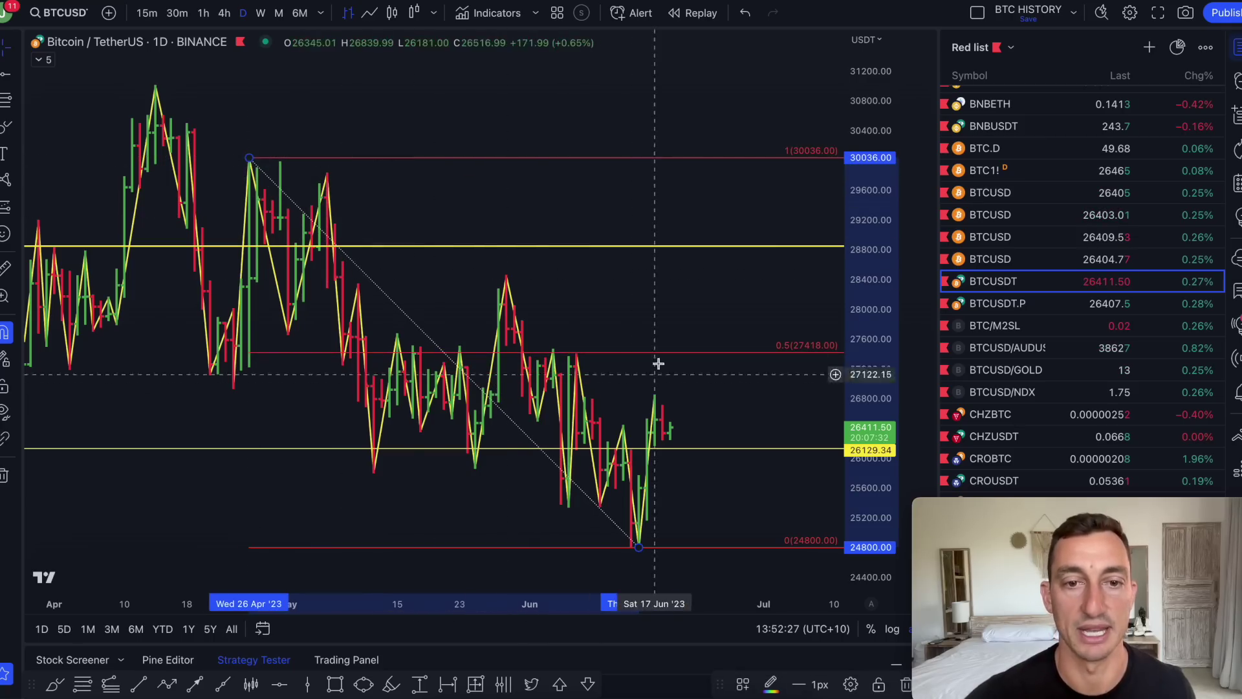
pyautogui.moveTo(642, 355); pyautogui.dragTo(449, 352)
pyautogui.moveTo(333, 353); pyautogui.dragTo(291, 355)
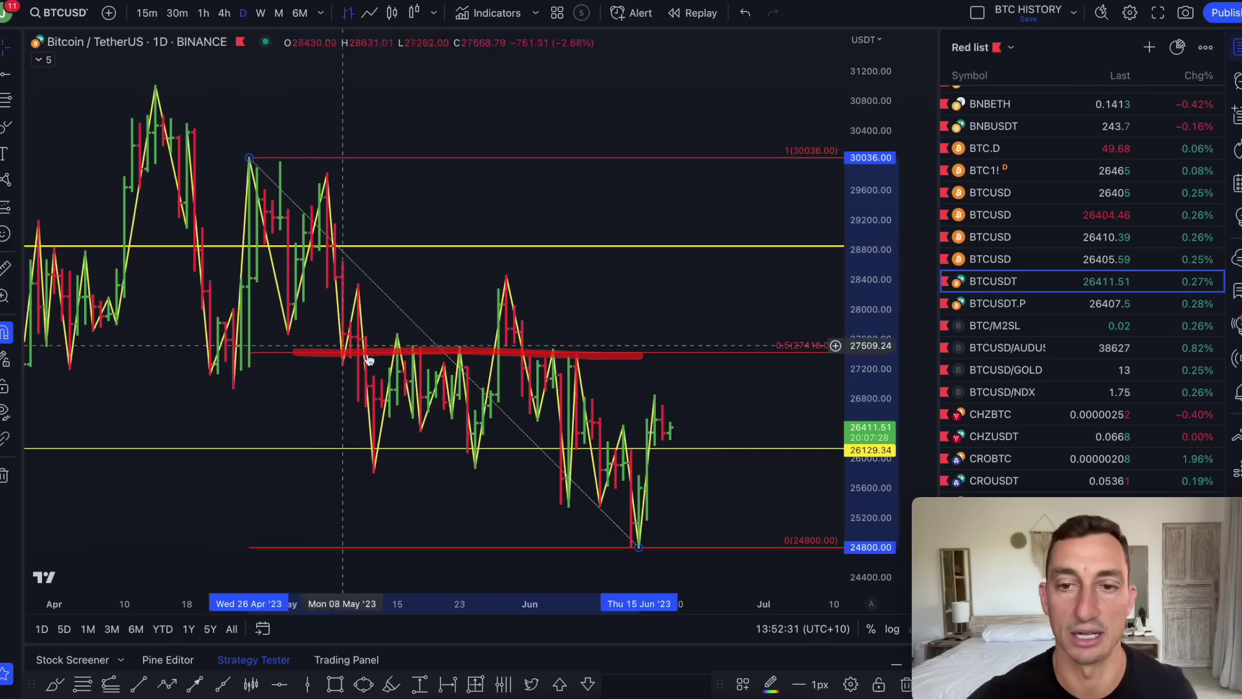
# Move the retracement's upper anchor to the 14 April high at 31000 and mark the area near its 0.5 label.
pyautogui.moveTo(250, 158); pyautogui.dragTo(155, 86)
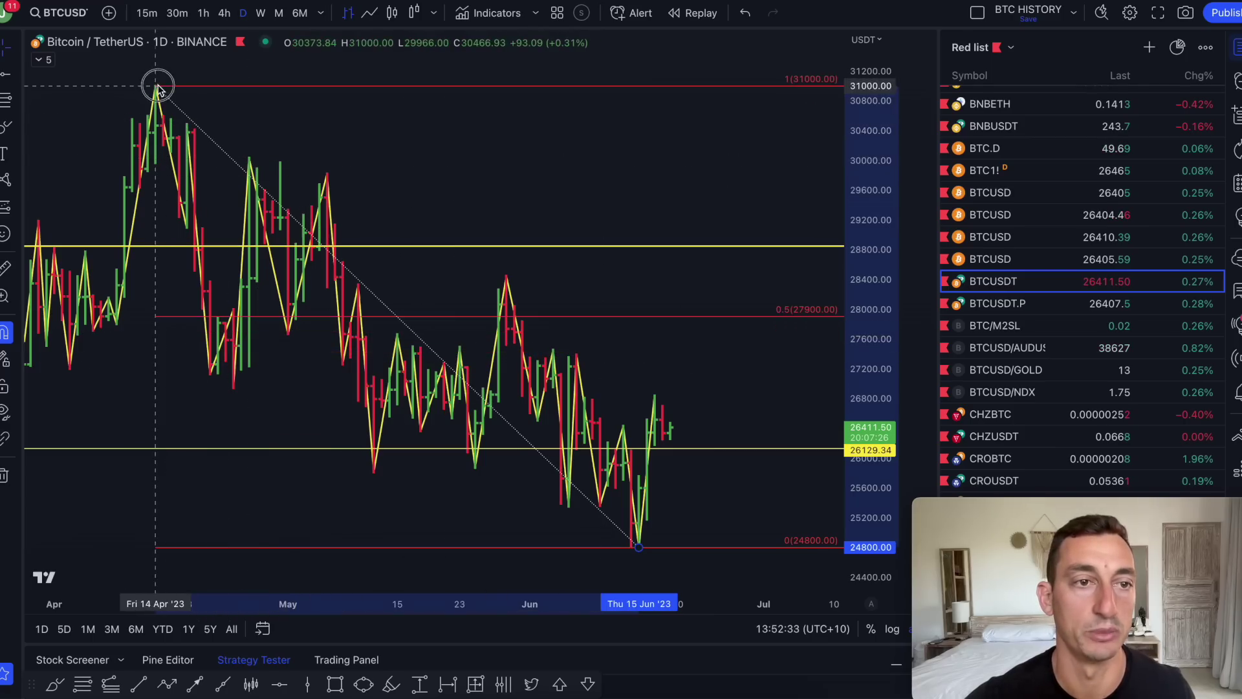
pyautogui.moveTo(782, 294)
pyautogui.mouseDown()
pyautogui.moveTo(749, 308)
pyautogui.moveTo(758, 269)
pyautogui.moveTo(831, 233)
pyautogui.mouseUp()
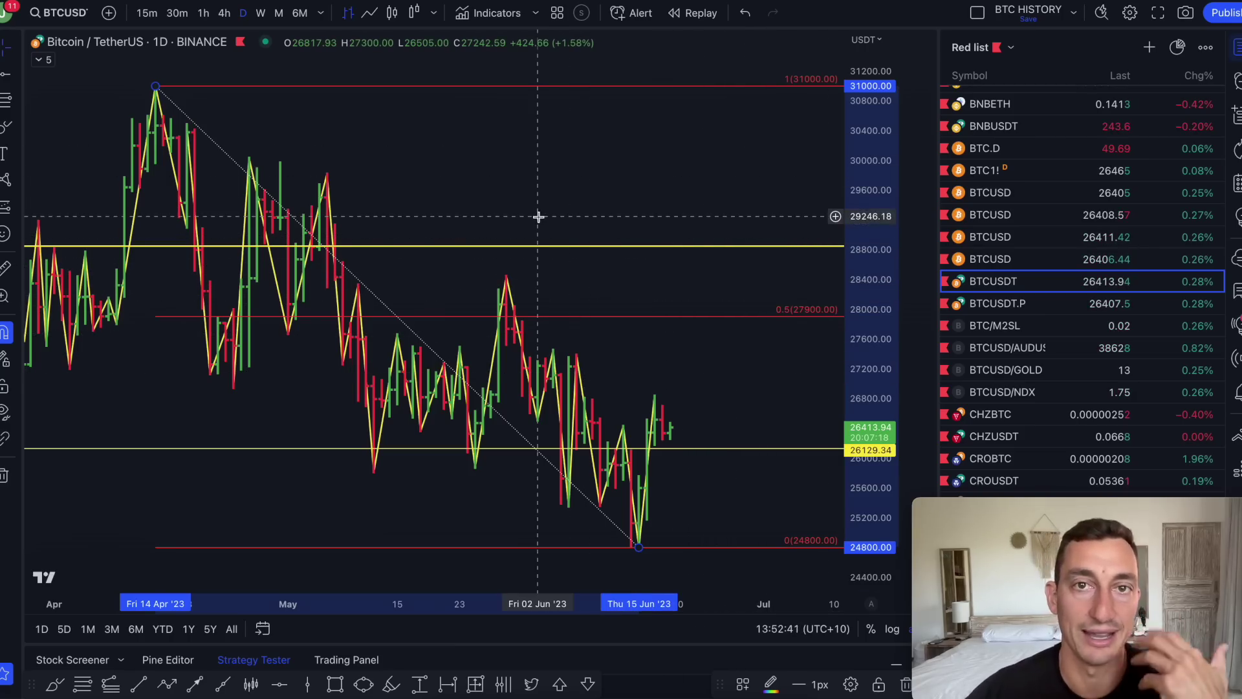
# Switch to the weekly Bitcoin / U.S. Dollar index chart and hide its three visible rectangles.
pyautogui.hotkey('ctrl', 'Tab')
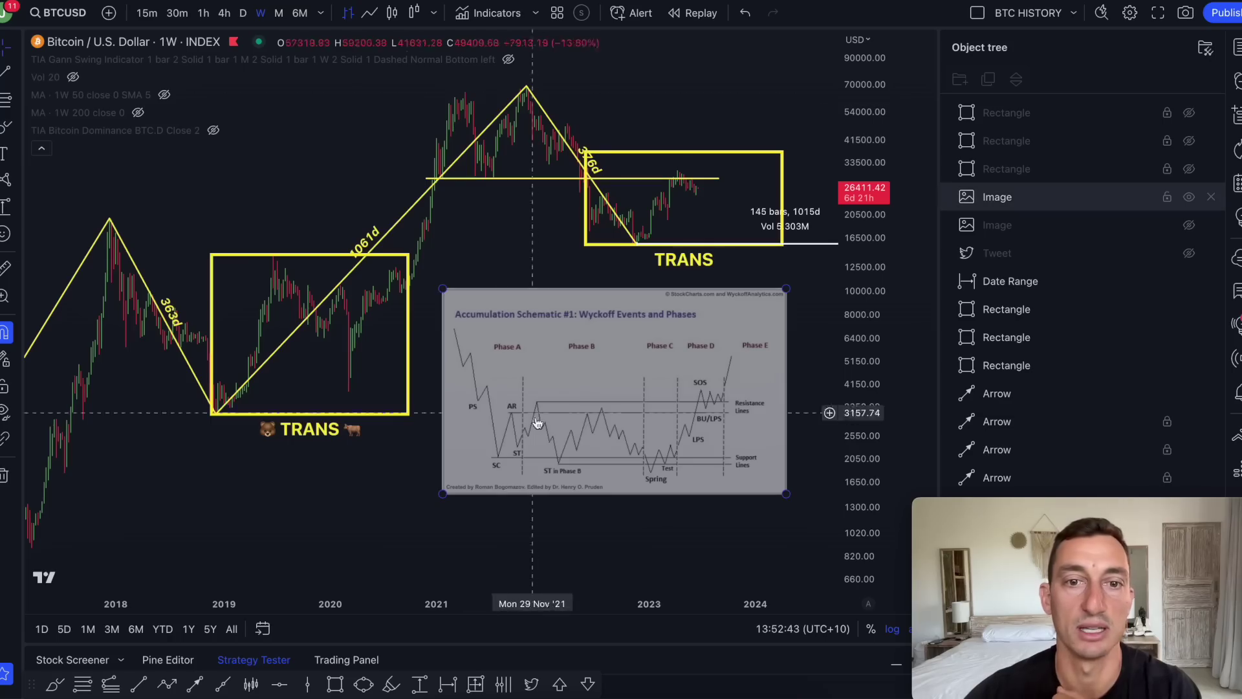
pyautogui.scroll(-1, 1087, 194)
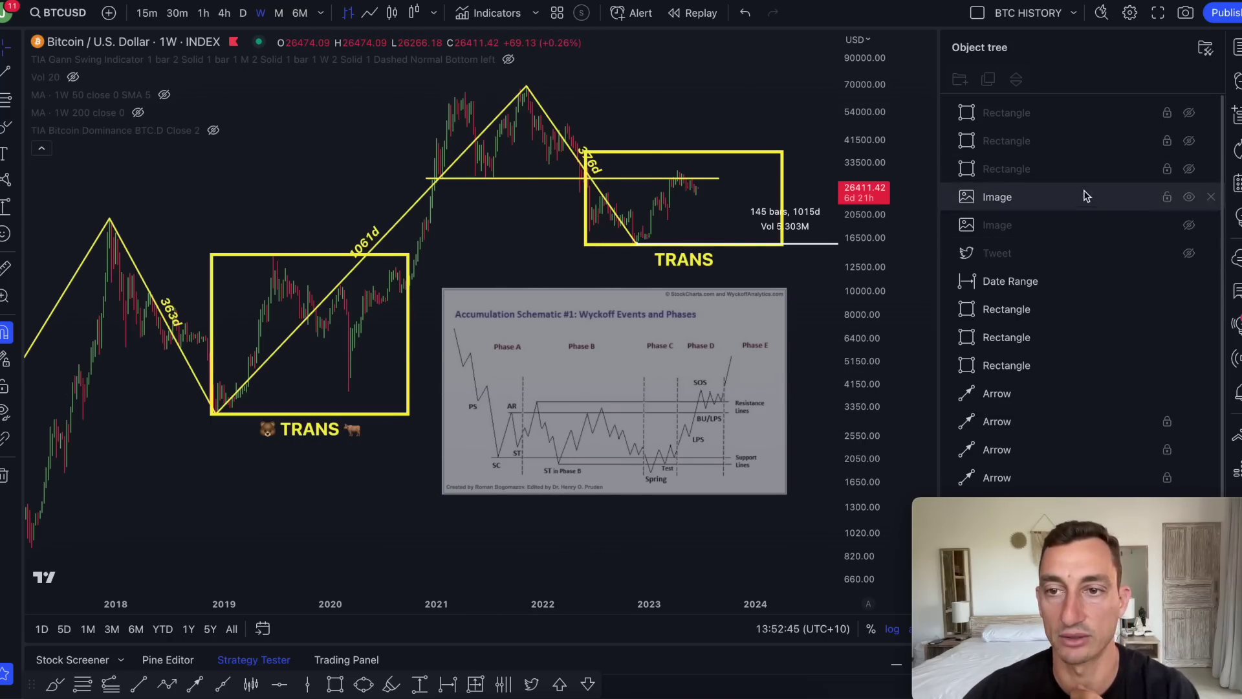
pyautogui.scroll(-1, 1139, 226)
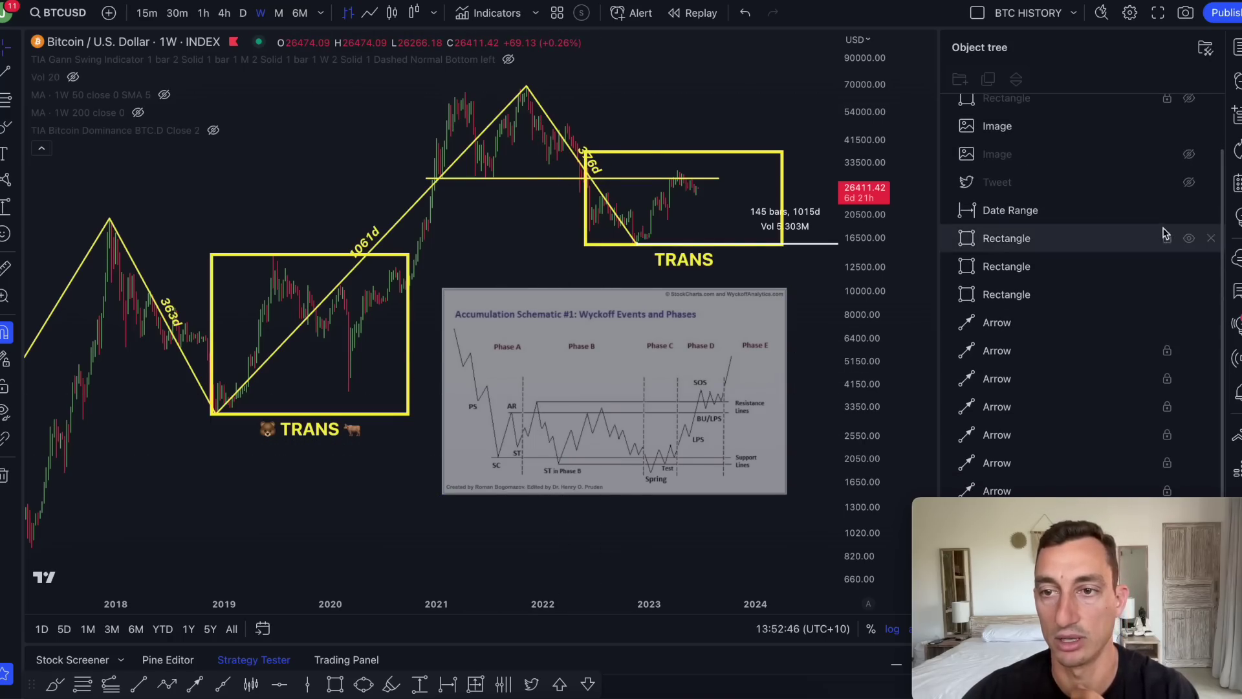
pyautogui.click(1189, 266)
pyautogui.click(1189, 294)
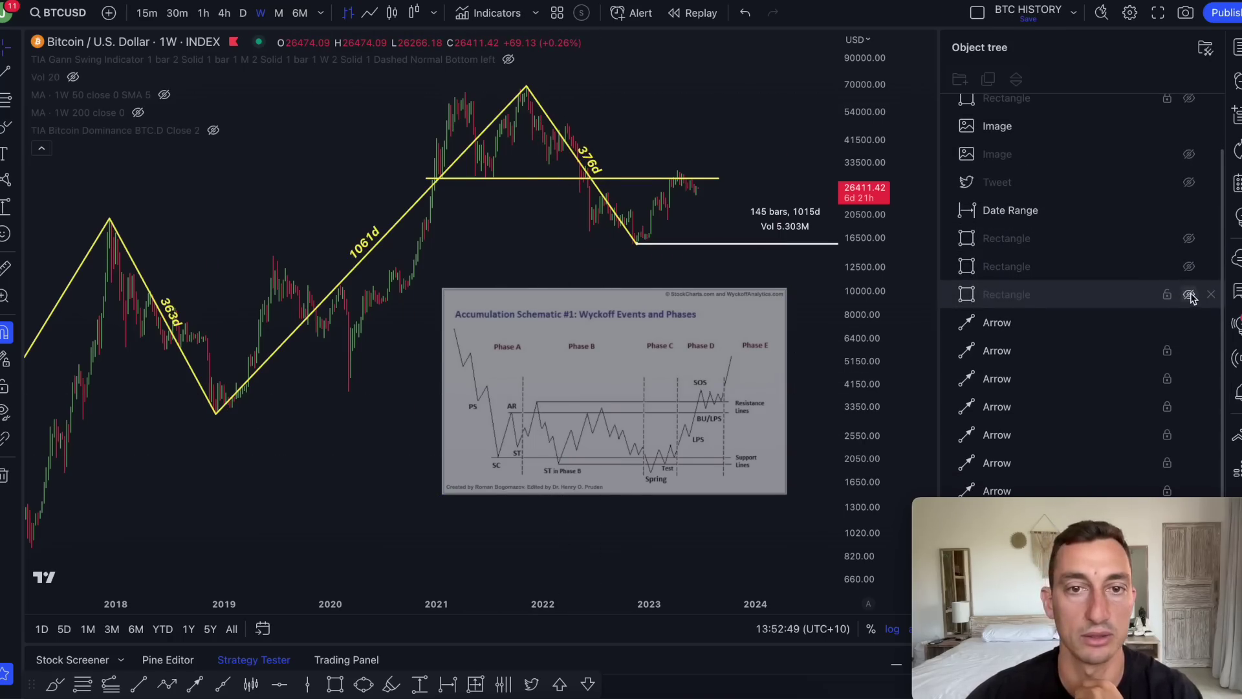
# Move the Wyckoff accumulation schematic image directly above the 2023 weekly price bars.
pyautogui.click(694, 345)
pyautogui.scroll(2, 694, 345)
pyautogui.moveTo(694, 345); pyautogui.dragTo(817, 82)
pyautogui.scroll(2, 559, 539)
pyautogui.scroll(3, 559, 539)
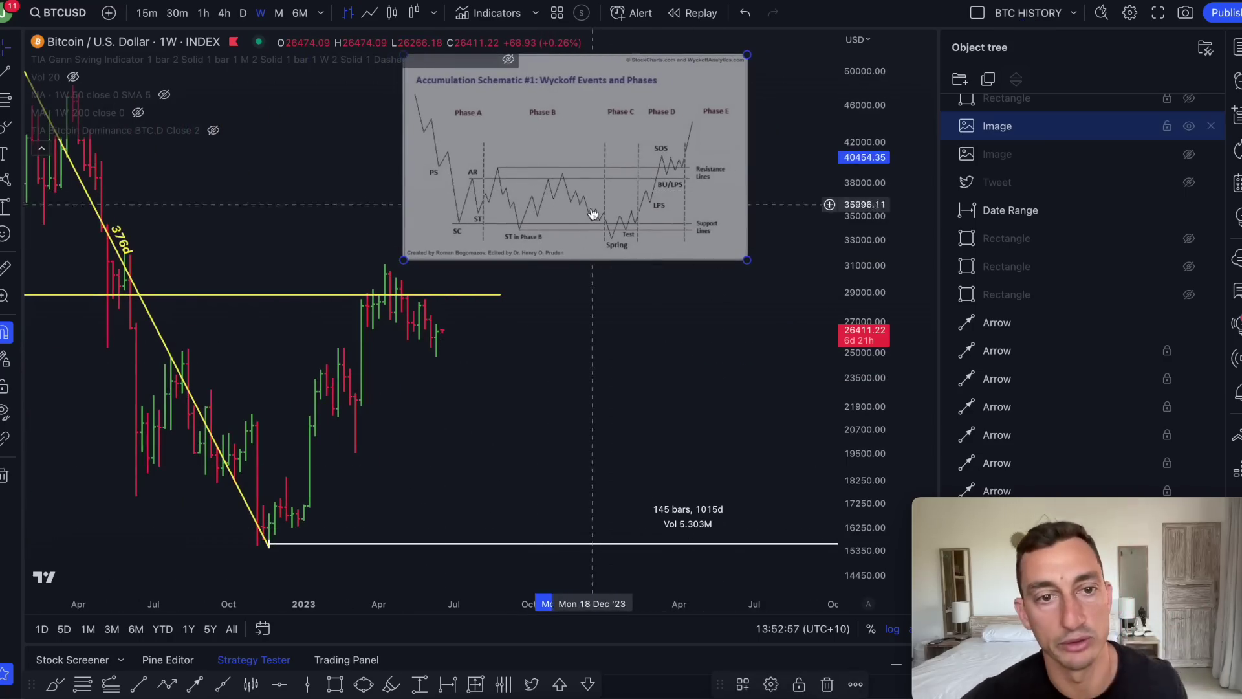
pyautogui.hscroll(-3, 539, 473)
pyautogui.moveTo(733, 233); pyautogui.dragTo(578, 197)
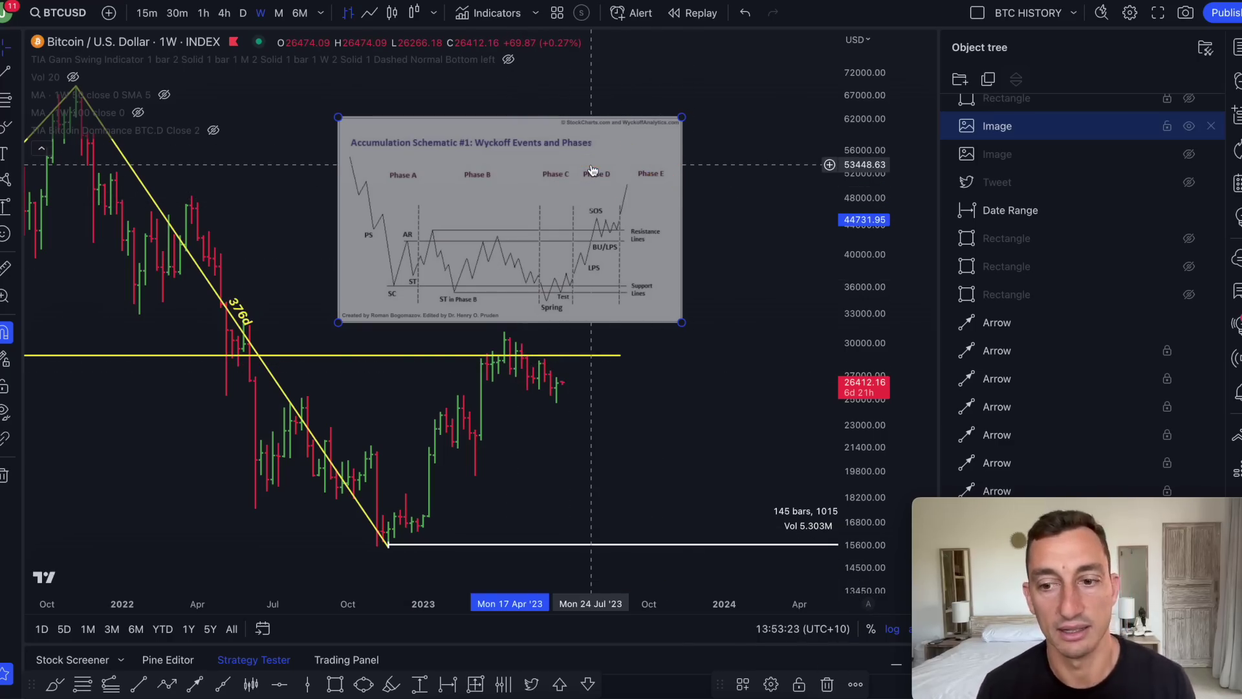
# Trace the 2023 rally and pullback and mark the schematic's SOS and BU/LPS labels for comparison.
pyautogui.hscroll(1, 592, 170)
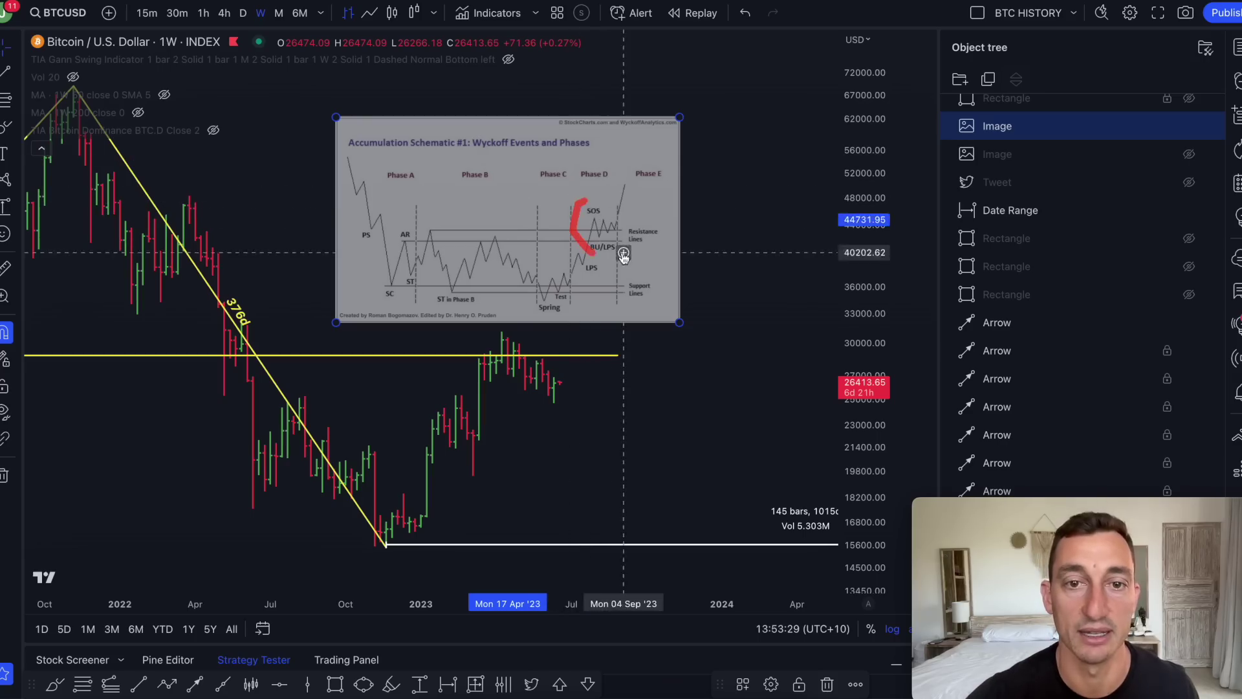
pyautogui.moveTo(225, 396); pyautogui.dragTo(629, 393)
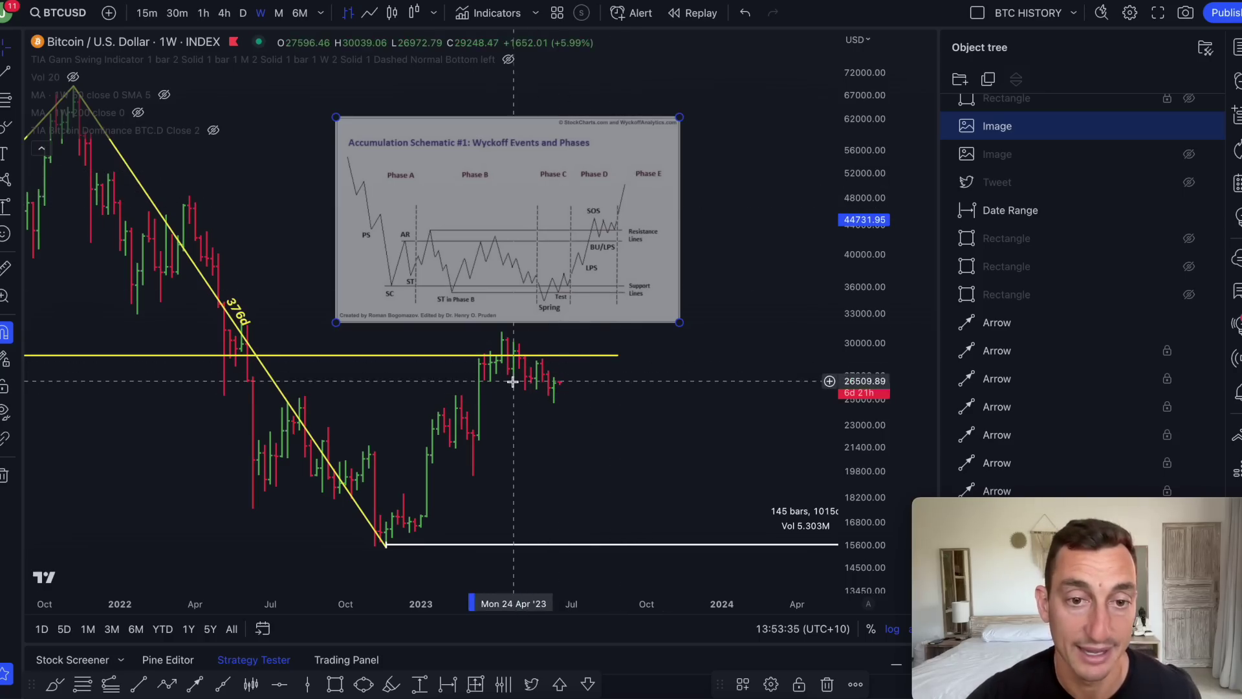
pyautogui.moveTo(473, 434)
pyautogui.mouseDown()
pyautogui.moveTo(503, 332)
pyautogui.moveTo(561, 383)
pyautogui.mouseUp()
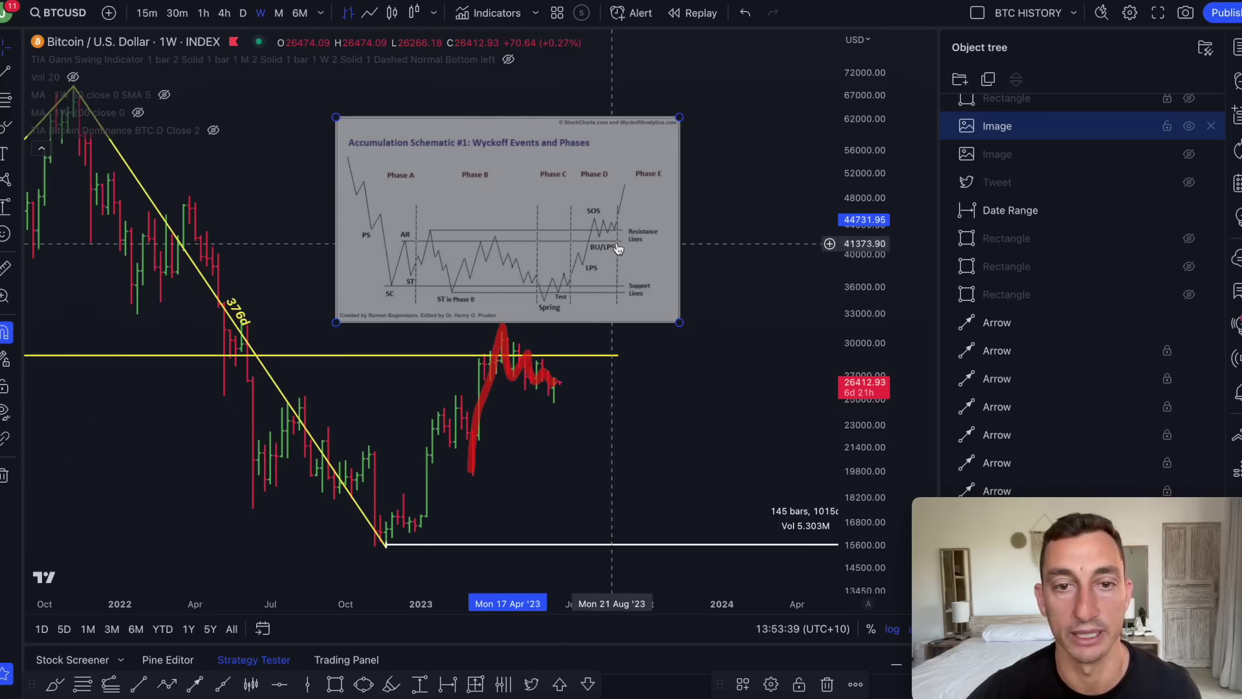
pyautogui.moveTo(588, 242)
pyautogui.mouseDown()
pyautogui.moveTo(622, 258)
pyautogui.moveTo(590, 247)
pyautogui.moveTo(606, 249)
pyautogui.mouseUp()
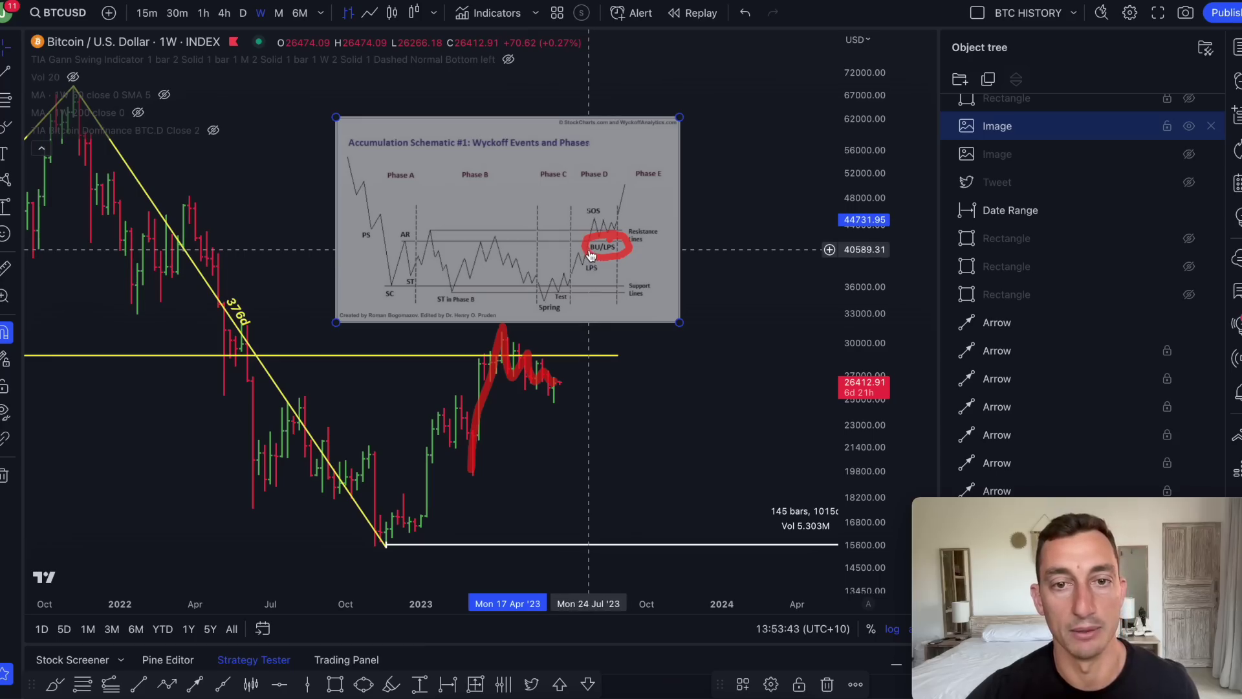
pyautogui.moveTo(443, 400); pyautogui.dragTo(569, 395)
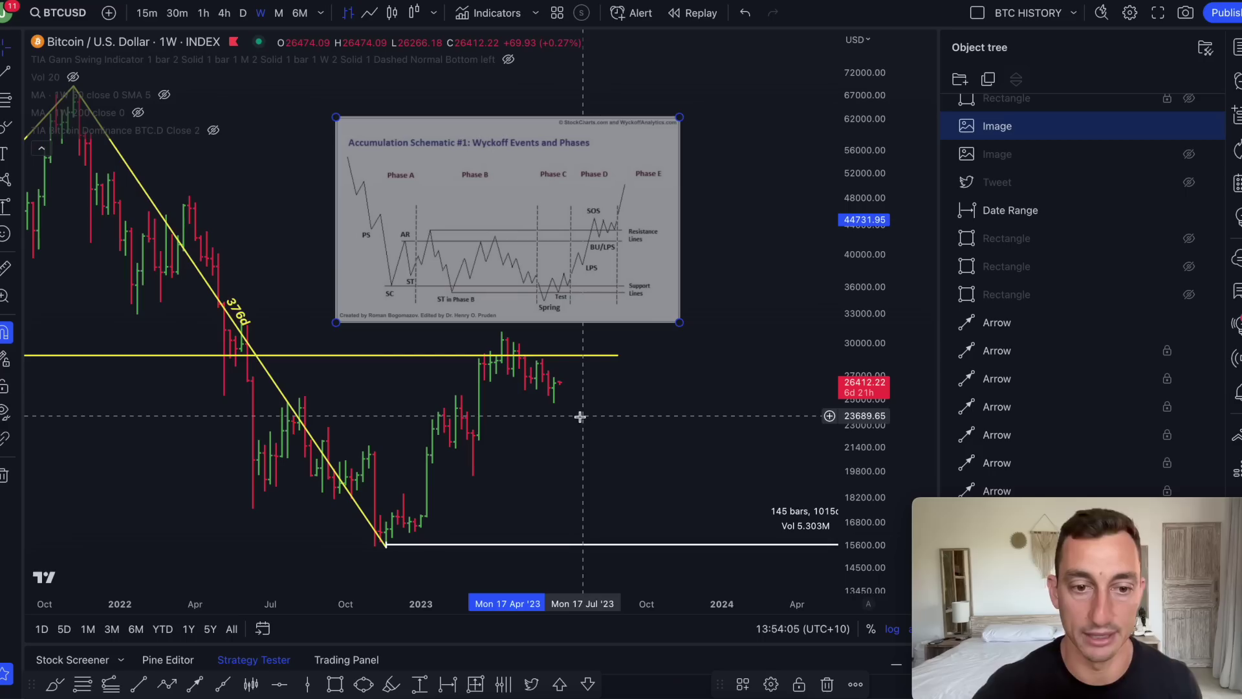
# Trace the rally from the November 2022 low into March 2023 and circle the pullback after the April high.
pyautogui.moveTo(387, 542)
pyautogui.mouseDown()
pyautogui.moveTo(457, 474)
pyautogui.moveTo(478, 478)
pyautogui.mouseUp()
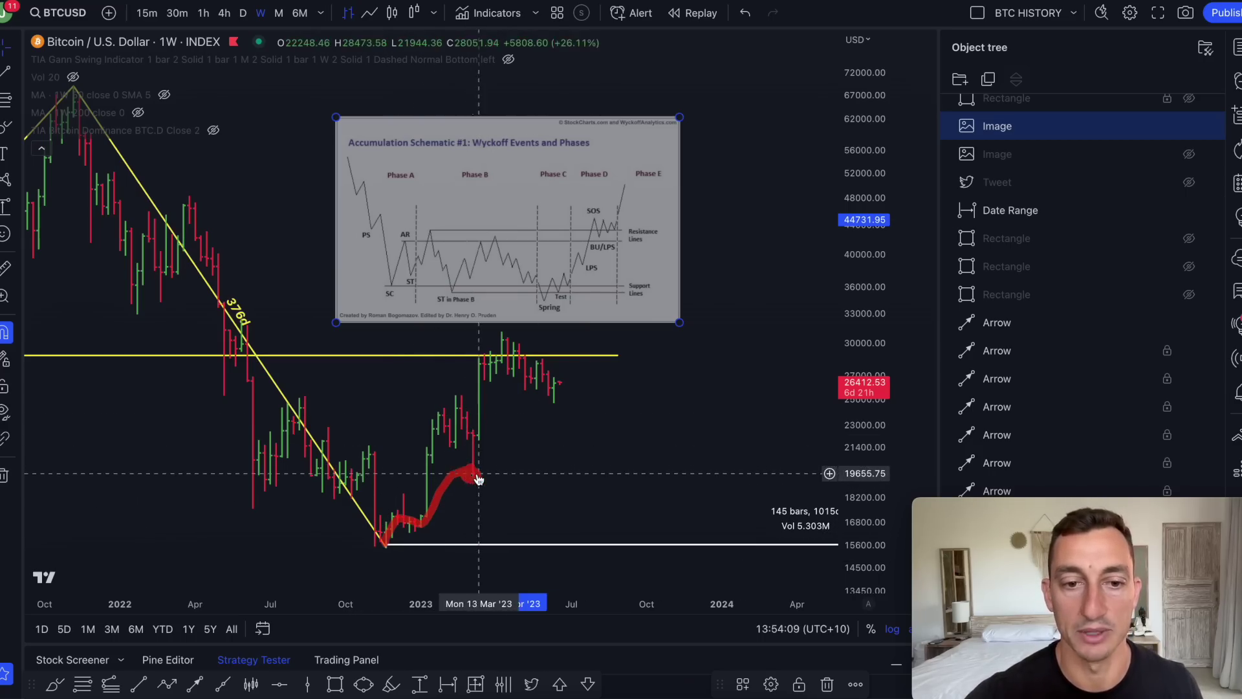
pyautogui.moveTo(502, 362)
pyautogui.mouseDown()
pyautogui.moveTo(510, 352)
pyautogui.moveTo(498, 364)
pyautogui.mouseUp()
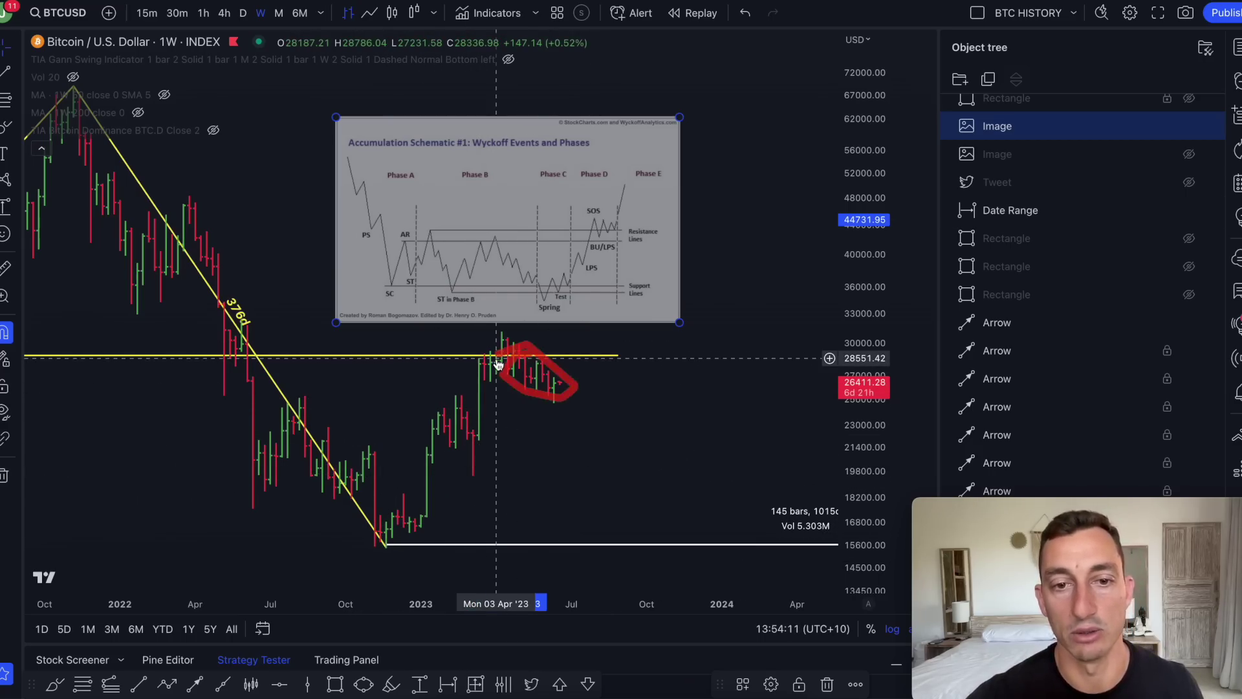
pyautogui.moveTo(207, 398); pyautogui.dragTo(743, 411)
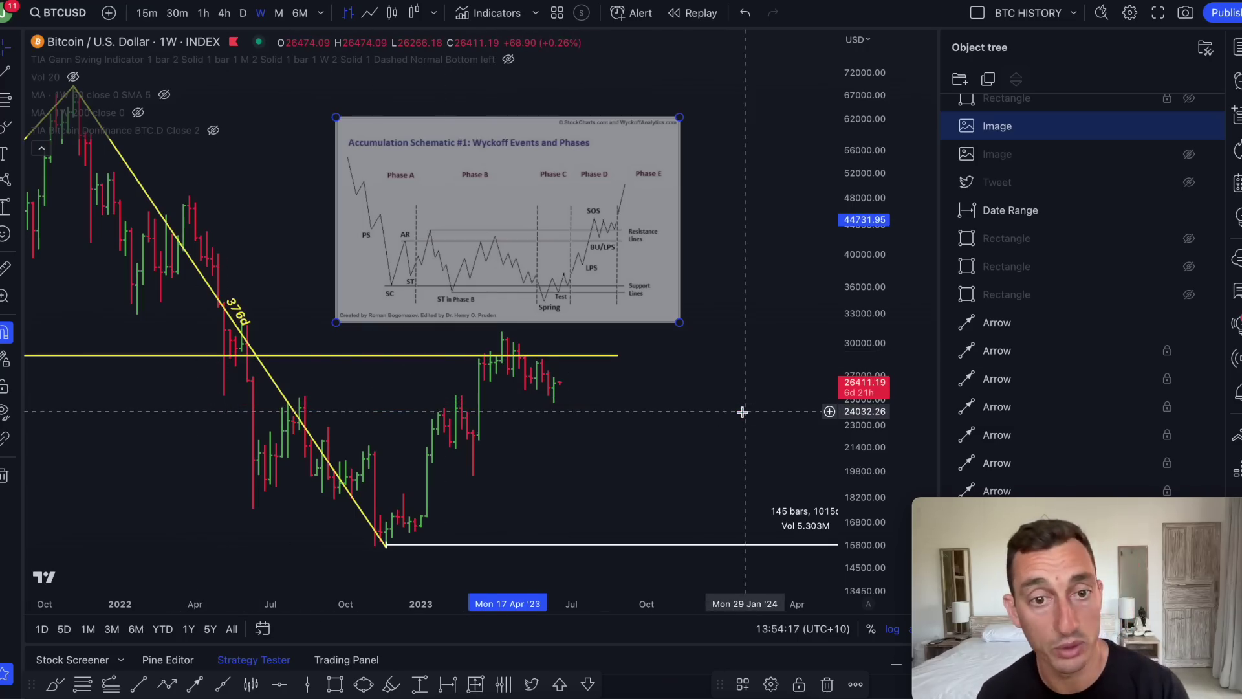
pyautogui.click(740, 410)
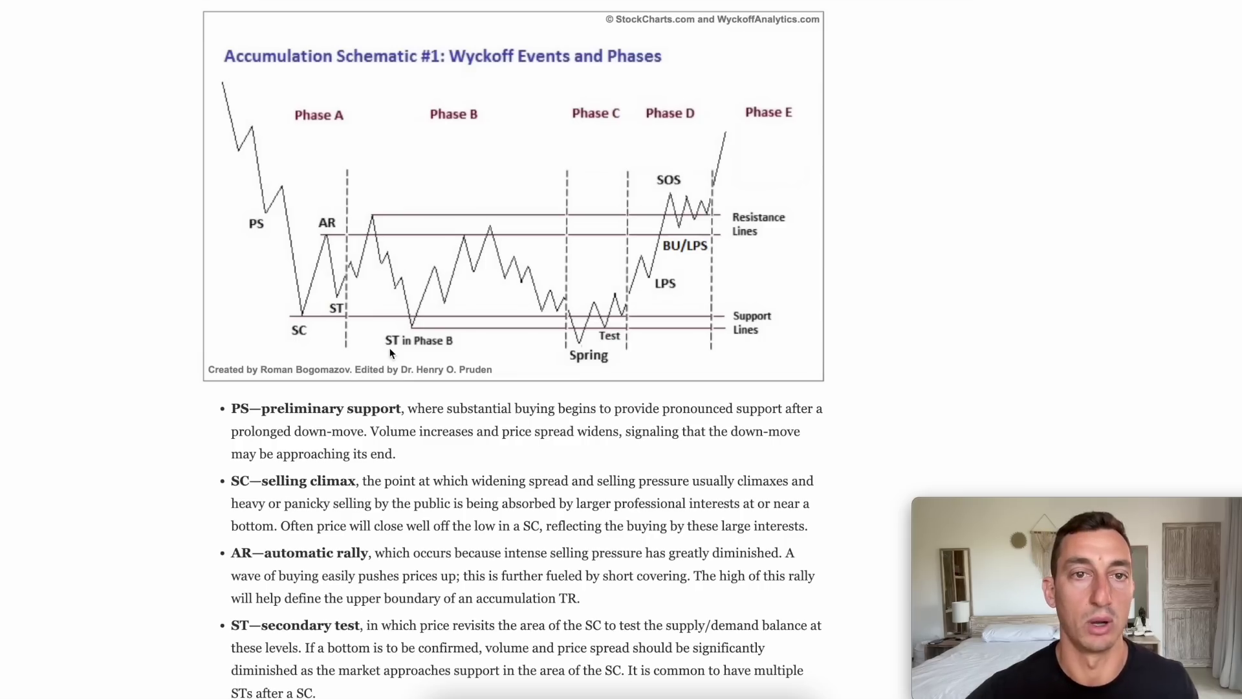
# Open the Wyckoff article, find the Phase D paragraph below the accumulation schematics, and mark its opening line on dominance of demand.
pyautogui.moveTo(474, 83); pyautogui.dragTo(726, 85)
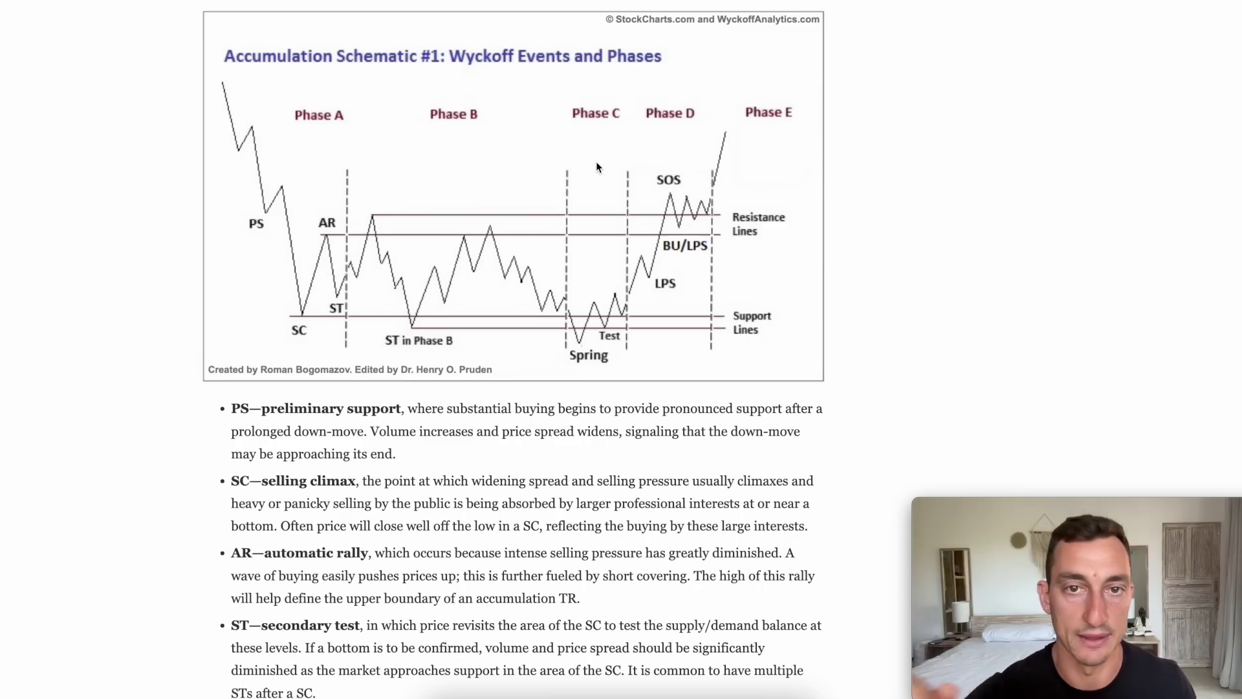
pyautogui.scroll(-20, 421, 188)
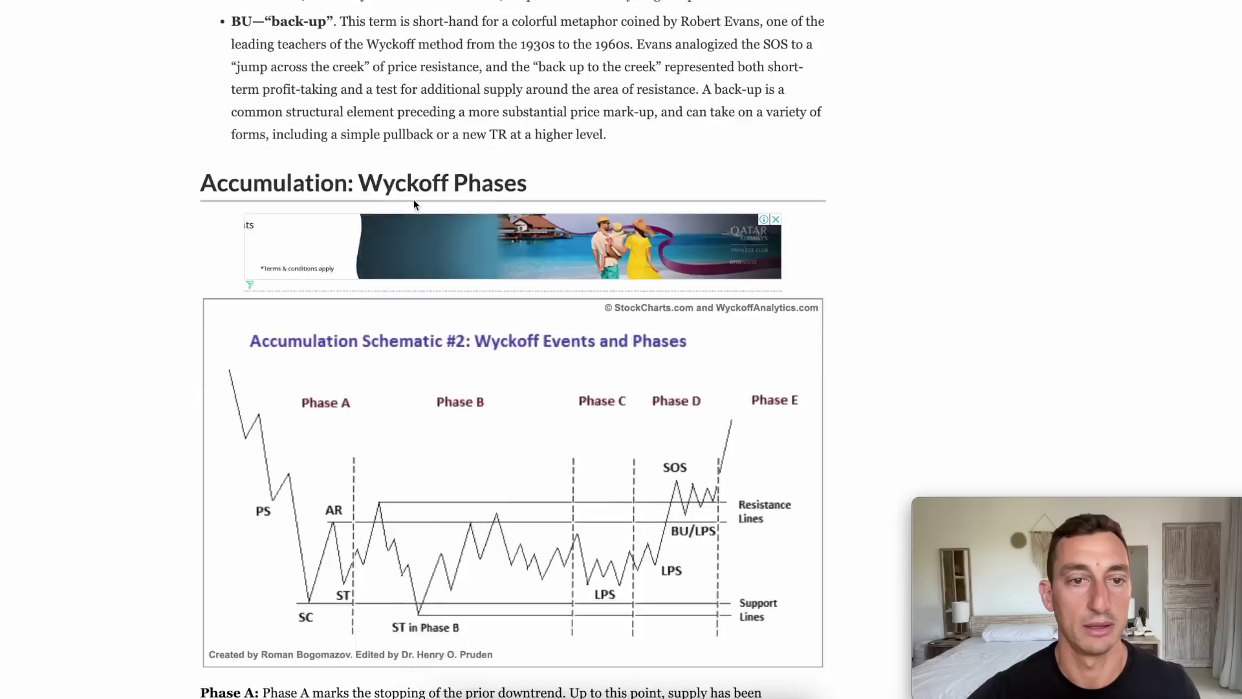
pyautogui.scroll(1, 433, 194)
pyautogui.scroll(-12, 423, 140)
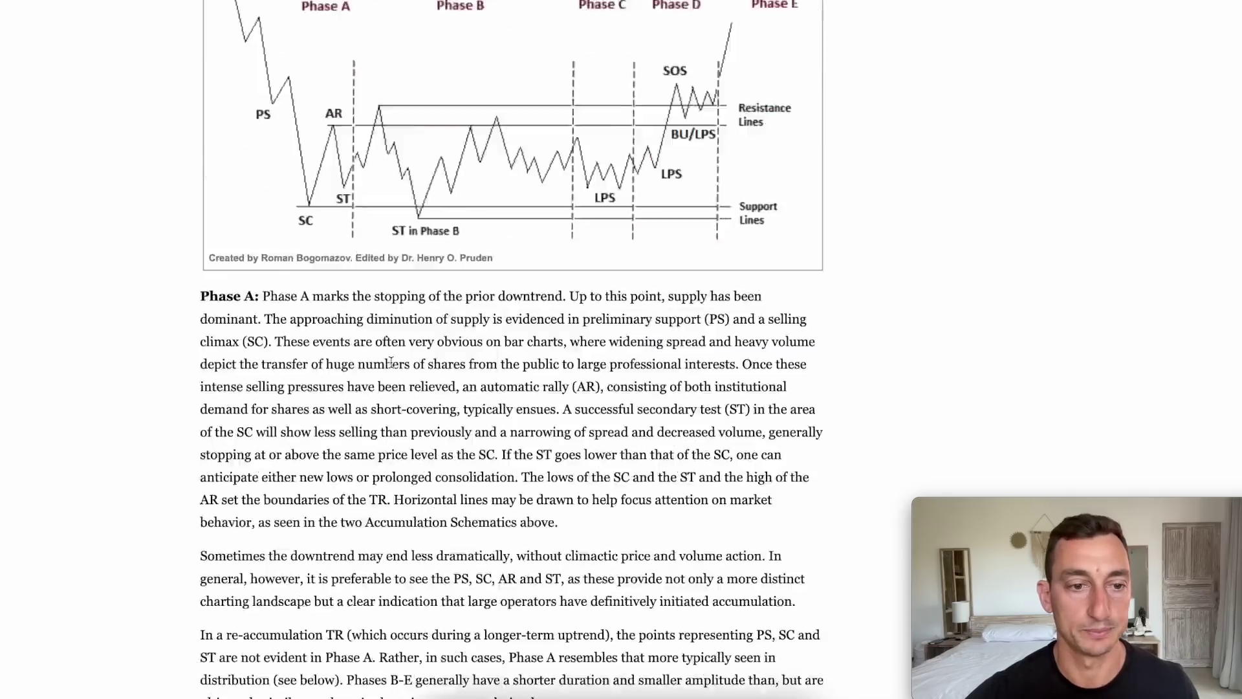
pyautogui.scroll(-6, 387, 366)
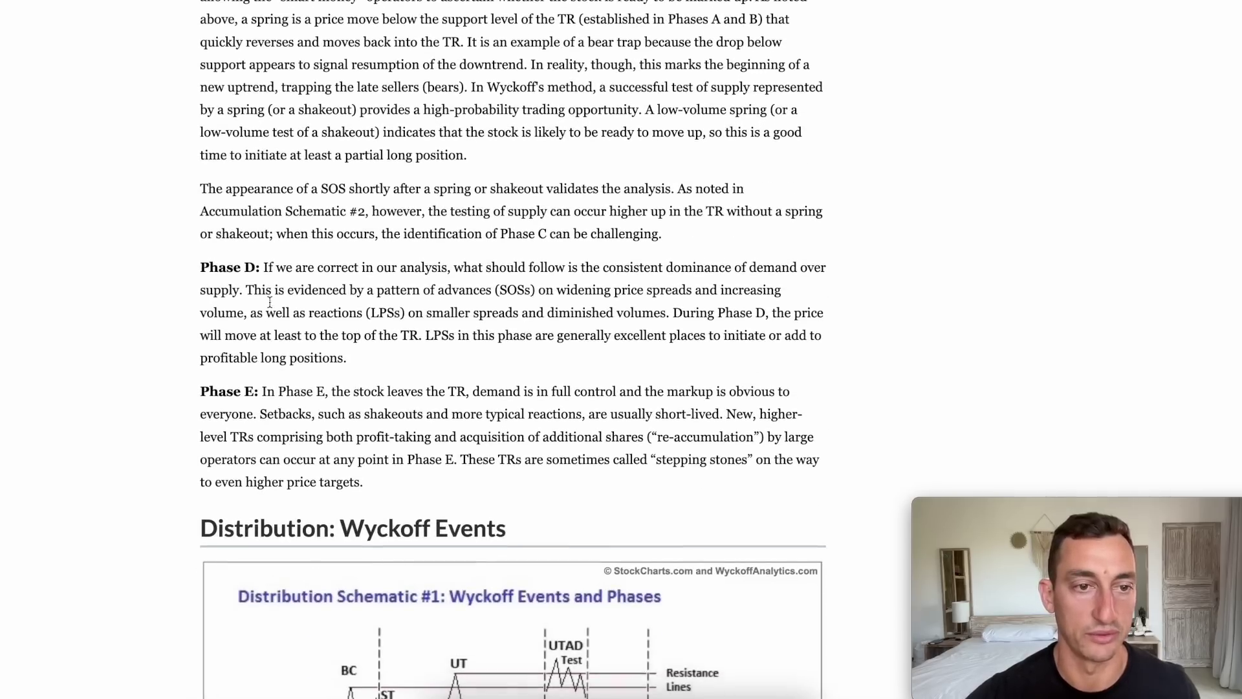
pyautogui.moveTo(161, 344)
pyautogui.mouseDown()
pyautogui.moveTo(297, 324)
pyautogui.moveTo(272, 259)
pyautogui.mouseUp()
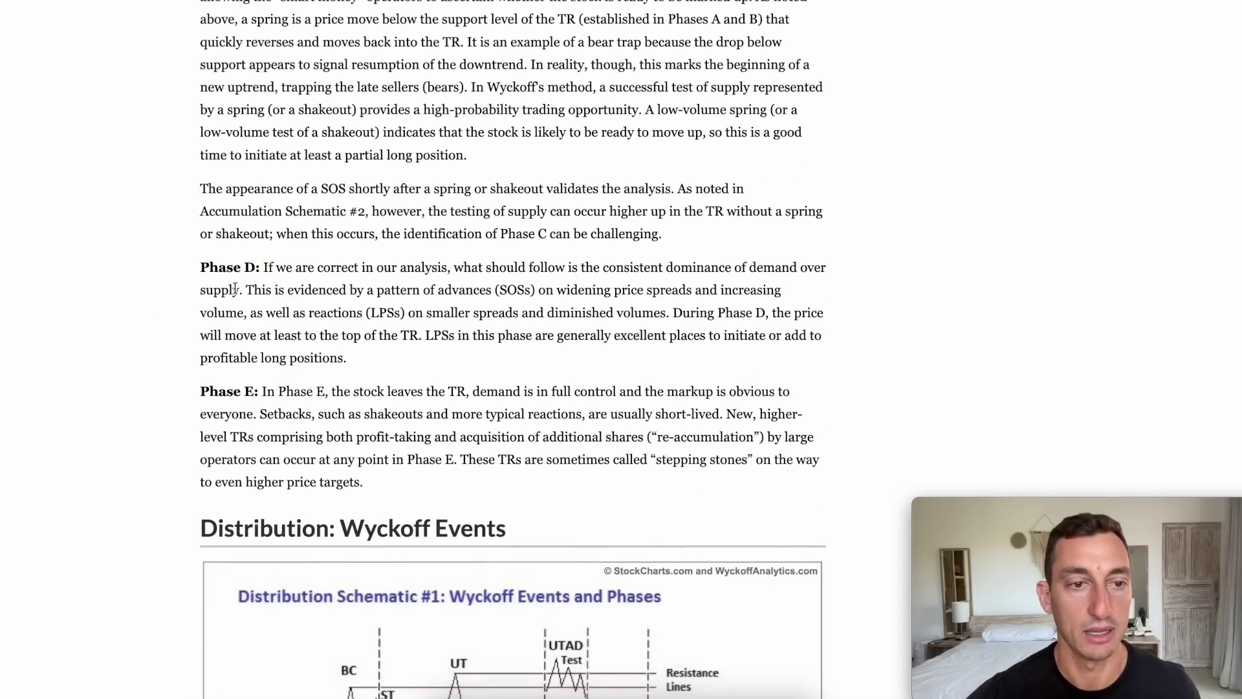
pyautogui.moveTo(265, 278); pyautogui.dragTo(854, 280)
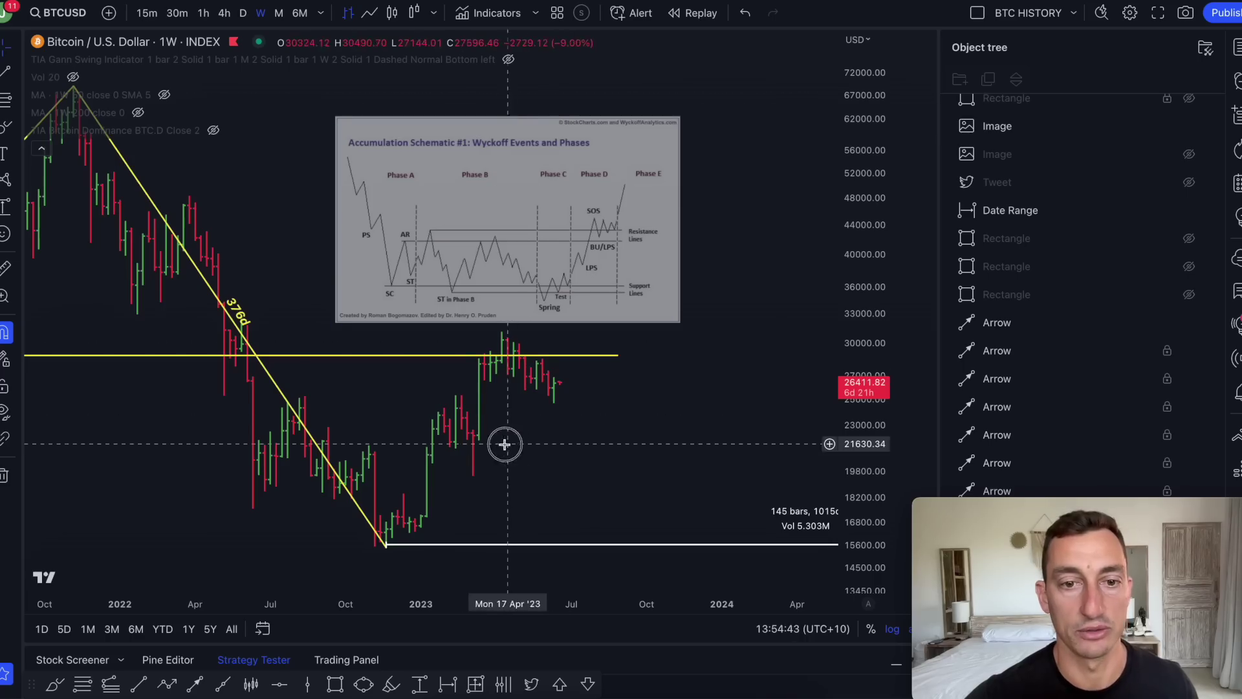
# Sketch a stepped decline from the April 2023 high to about 17400, then an alternative upward path, clearing each sketch.
pyautogui.hscroll(-2, 640, 430)
pyautogui.hscroll(5, 670, 426)
pyautogui.scroll(2, 670, 425)
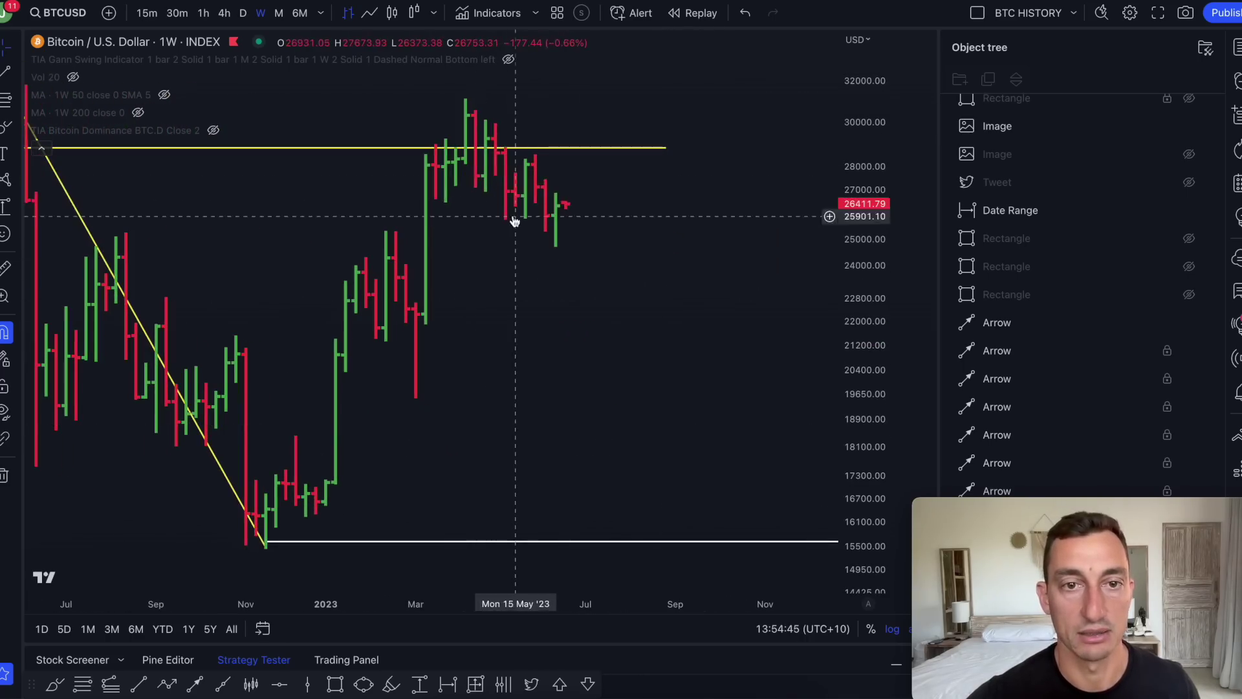
pyautogui.moveTo(472, 119)
pyautogui.mouseDown()
pyautogui.moveTo(502, 200)
pyautogui.moveTo(563, 266)
pyautogui.moveTo(669, 471)
pyautogui.mouseUp()
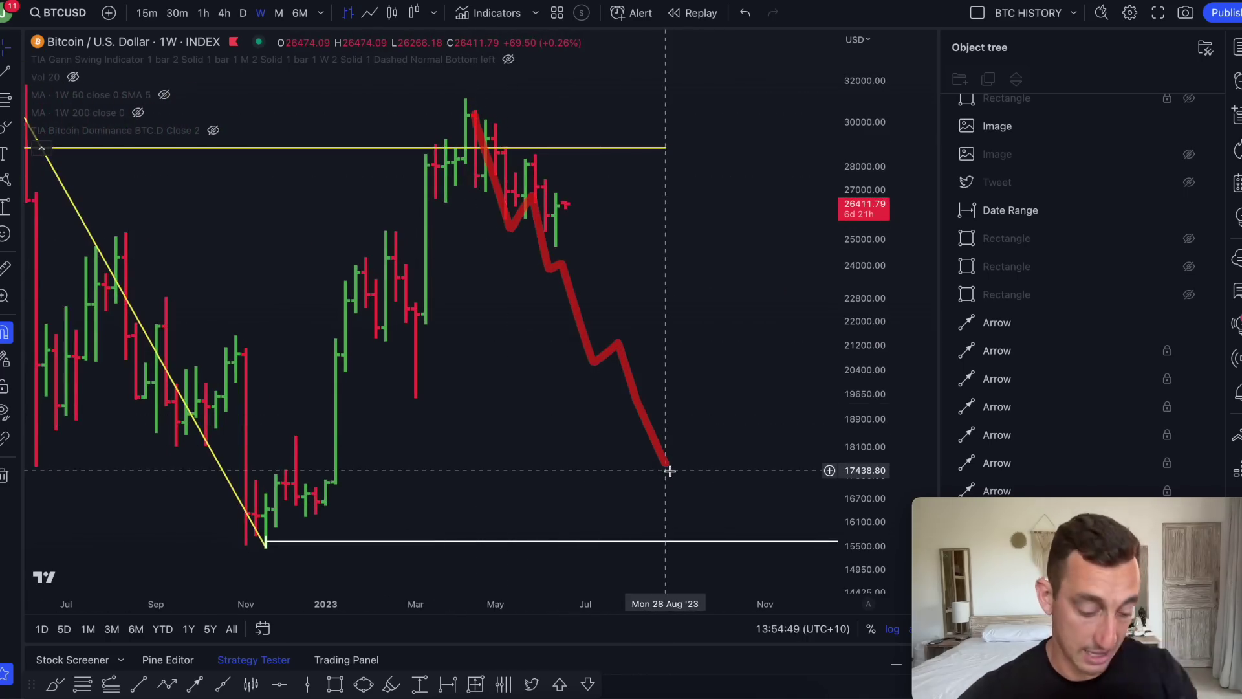
pyautogui.hotkey('ctrl', 'z')
pyautogui.moveTo(527, 194)
pyautogui.mouseDown()
pyautogui.moveTo(605, 203)
pyautogui.moveTo(758, 50)
pyautogui.mouseUp()
pyautogui.hotkey('ctrl', 'z')
# Trace the choppy pullback from the April high and draw two rough support lines at about 25300 and 23600.
pyautogui.moveTo(461, 118)
pyautogui.mouseDown()
pyautogui.moveTo(496, 129)
pyautogui.moveTo(558, 244)
pyautogui.mouseUp()
pyautogui.moveTo(105, 234); pyautogui.dragTo(672, 225)
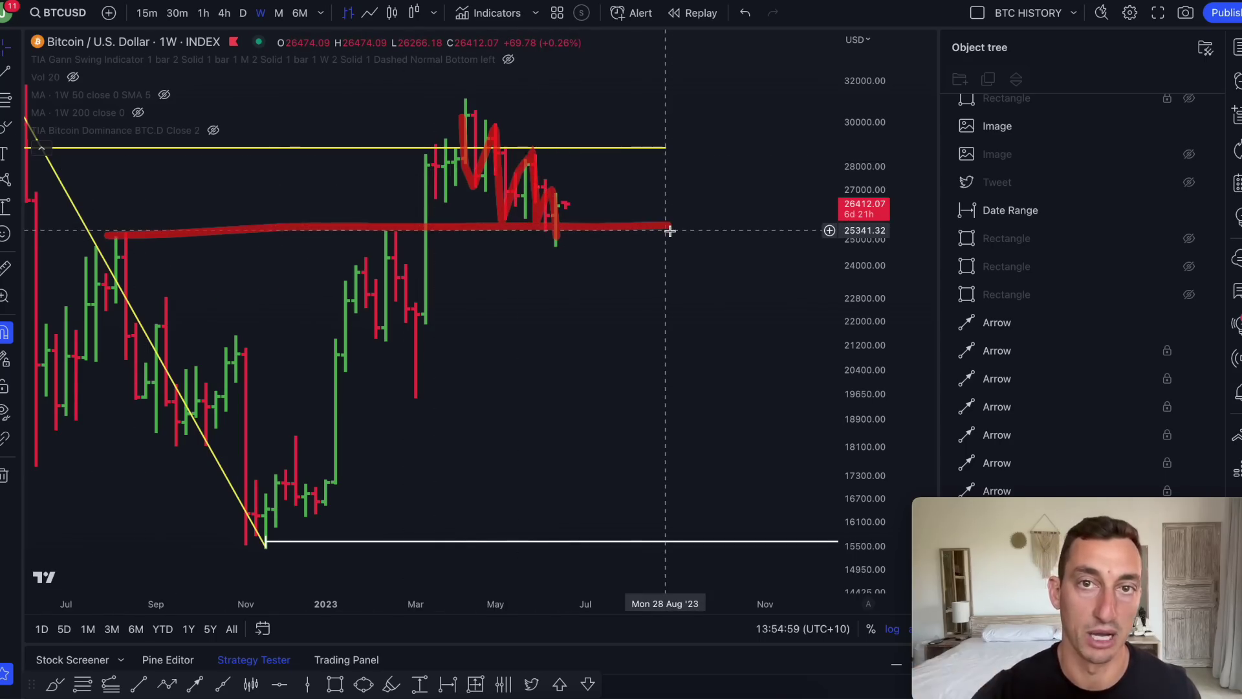
pyautogui.moveTo(76, 262); pyautogui.dragTo(712, 275)
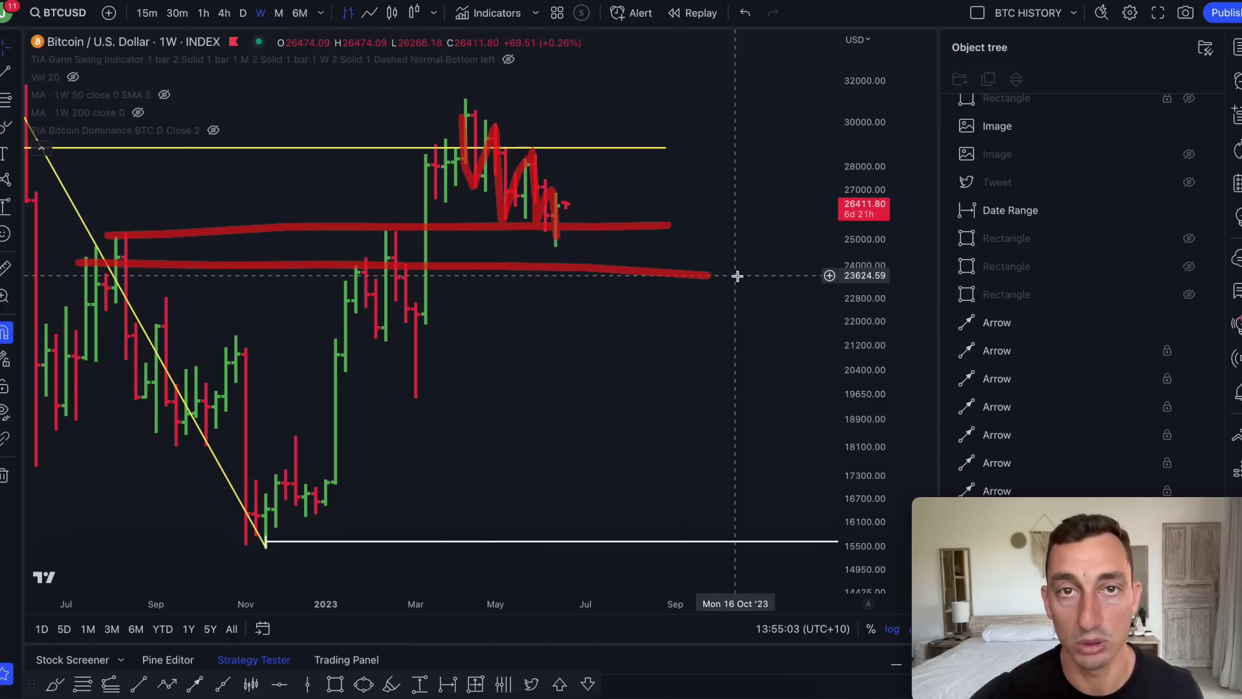
pyautogui.moveTo(537, 201)
pyautogui.mouseDown()
pyautogui.moveTo(582, 213)
pyautogui.moveTo(623, 310)
pyautogui.mouseUp()
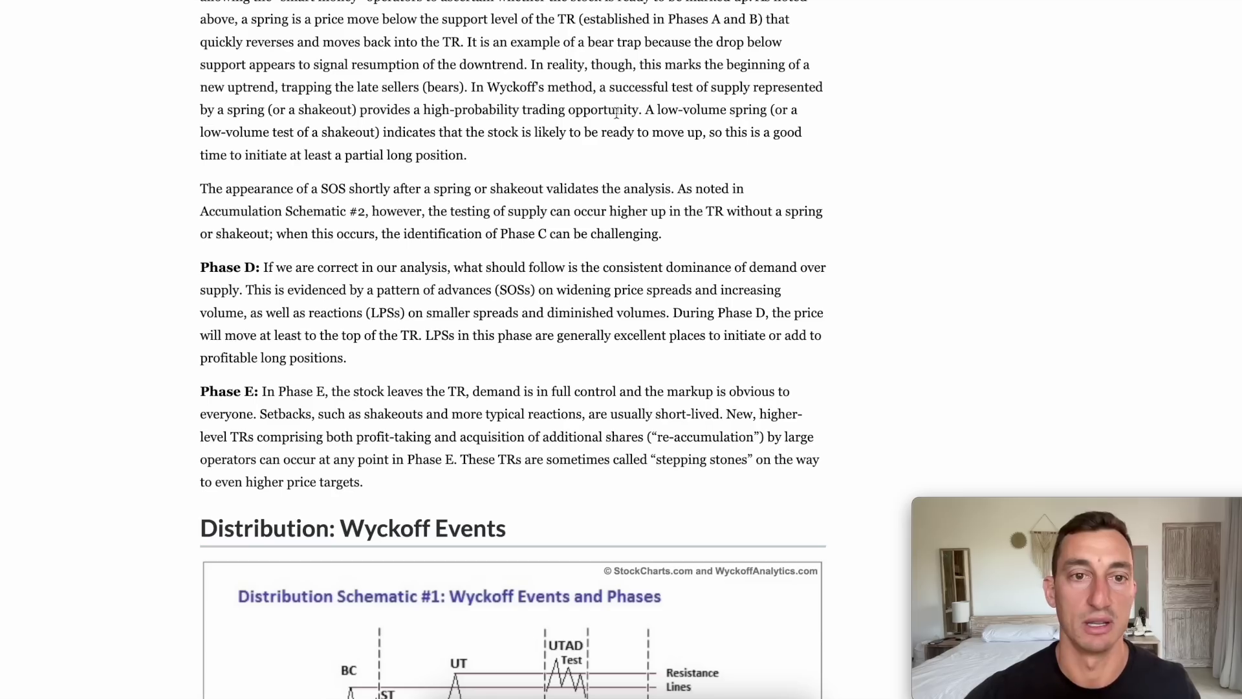
# Return to Accumulation Schematic #2 in the Wyckoff article and examine its Phase D and Phase E sections.
pyautogui.scroll(-2, 506, 408)
pyautogui.scroll(20, 506, 408)
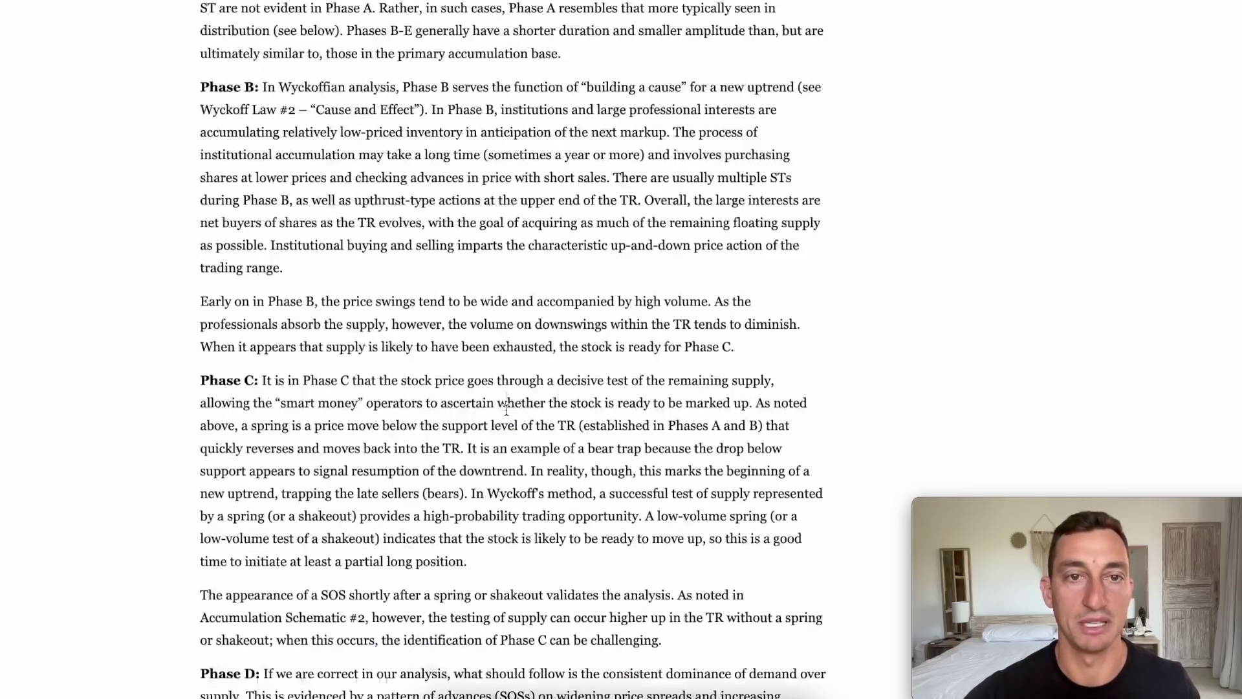
pyautogui.moveTo(443, 365); pyautogui.dragTo(501, 370)
pyautogui.moveTo(408, 424); pyautogui.dragTo(451, 370)
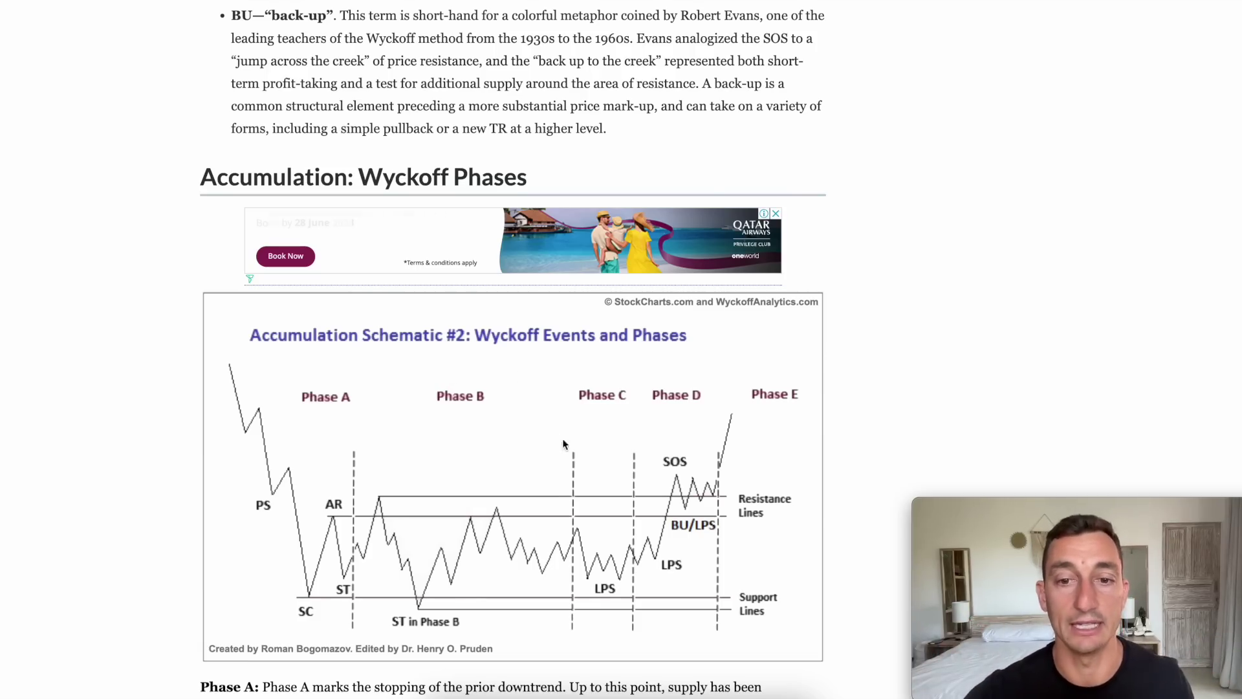
pyautogui.moveTo(727, 451); pyautogui.dragTo(773, 363)
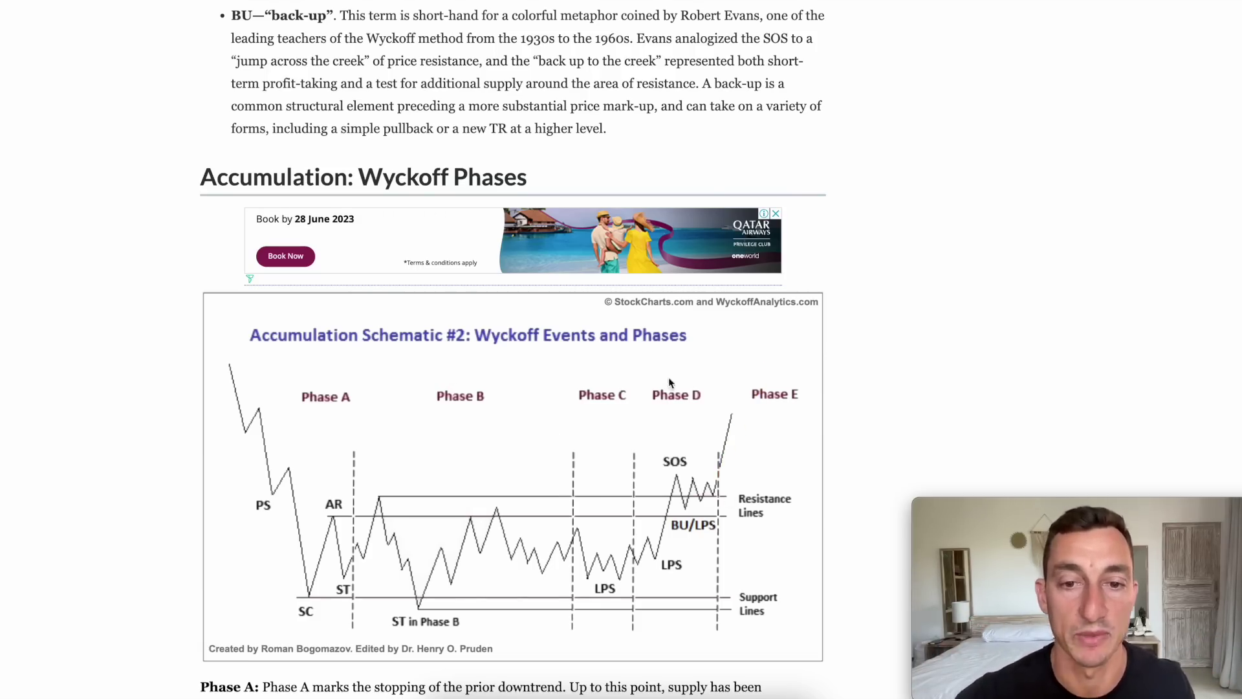
pyautogui.moveTo(669, 379); pyautogui.dragTo(663, 375)
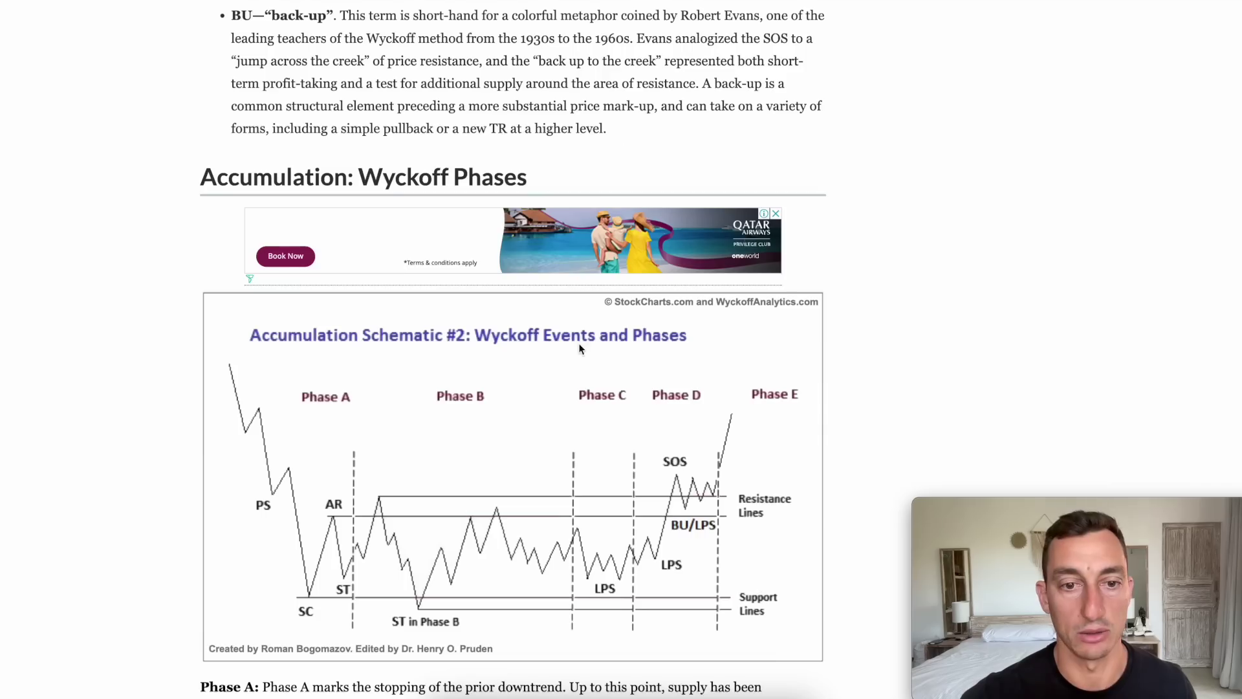
# Underline the Phase D sentence about a pattern of advances (SOSs) on widening price spreads in the Wyckoff article.
pyautogui.scroll(-20, 581, 348)
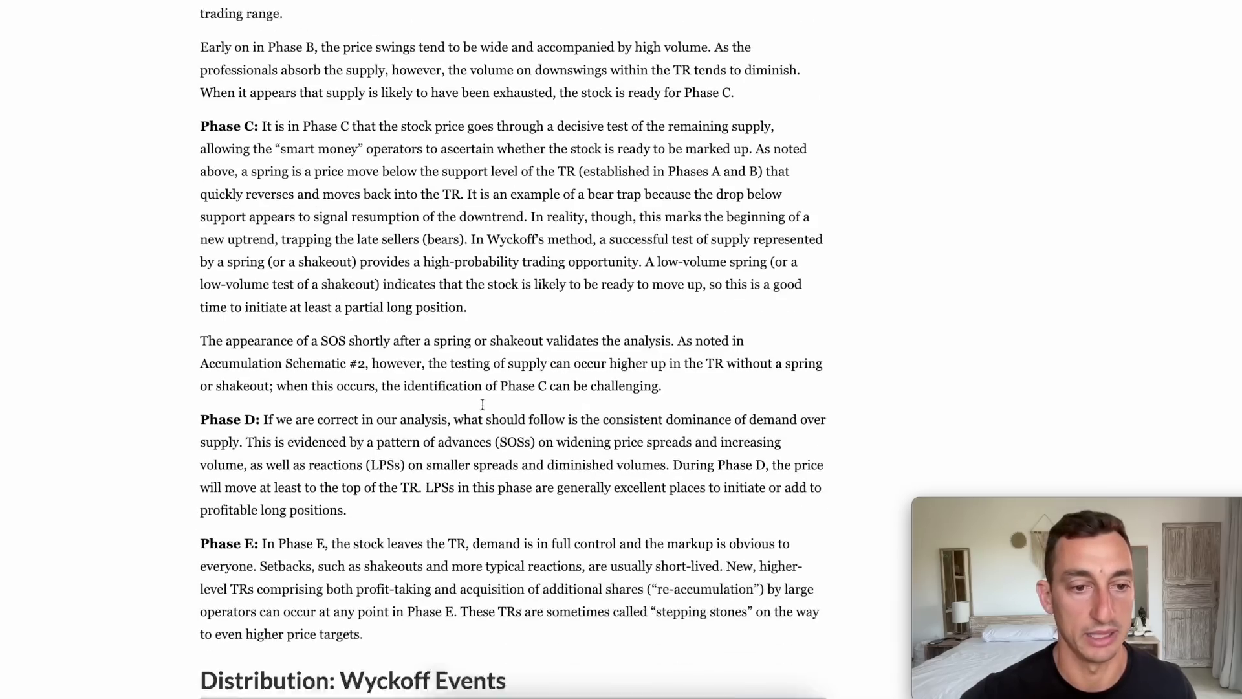
pyautogui.moveTo(339, 436); pyautogui.dragTo(422, 435)
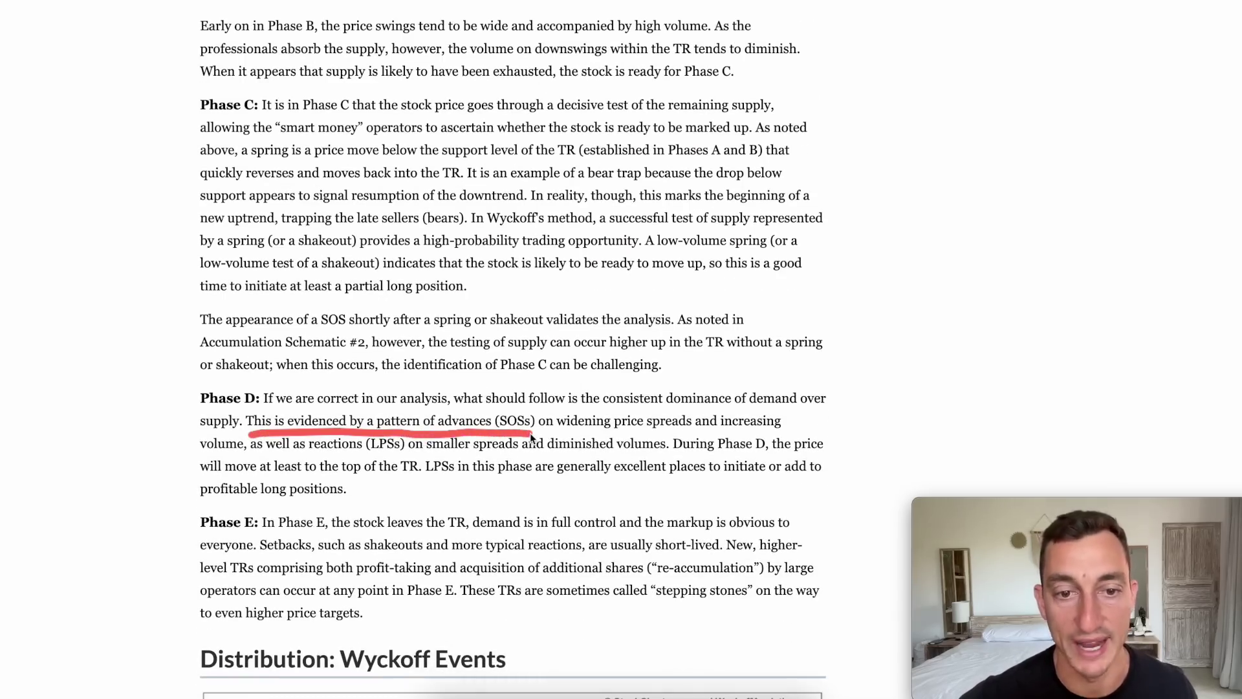
pyautogui.moveTo(488, 413); pyautogui.dragTo(549, 407)
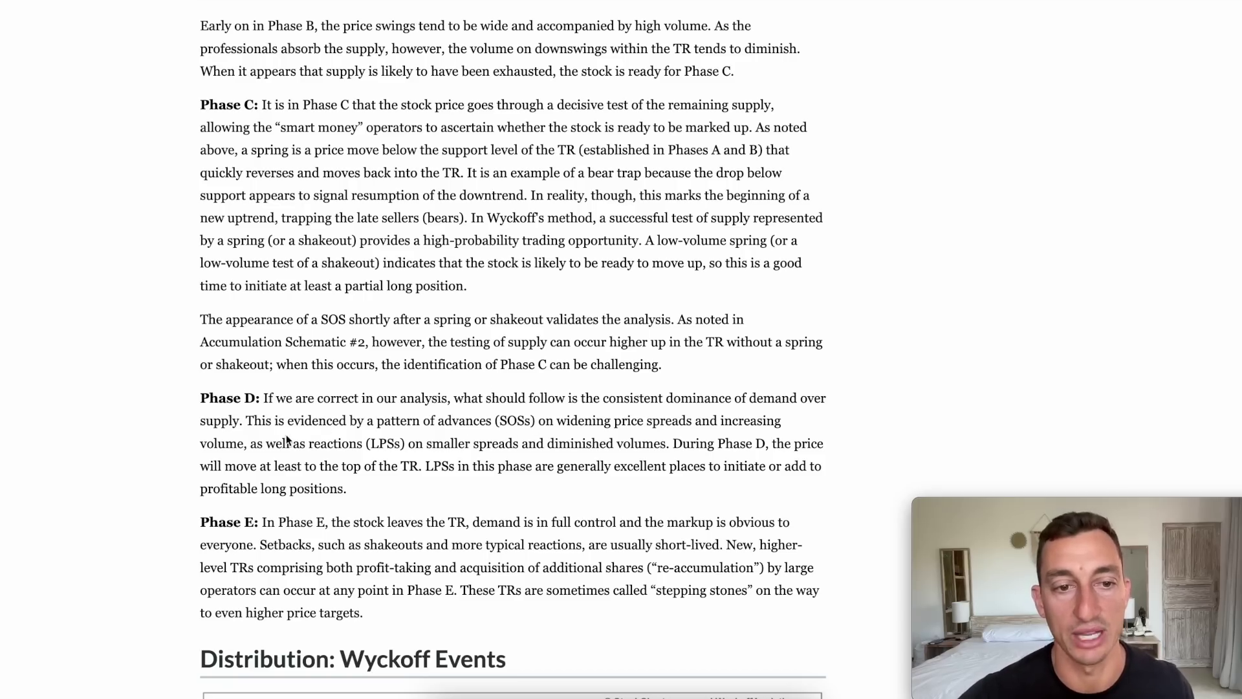
pyautogui.moveTo(284, 433)
pyautogui.mouseDown()
pyautogui.moveTo(521, 441)
pyautogui.moveTo(613, 428)
pyautogui.mouseUp()
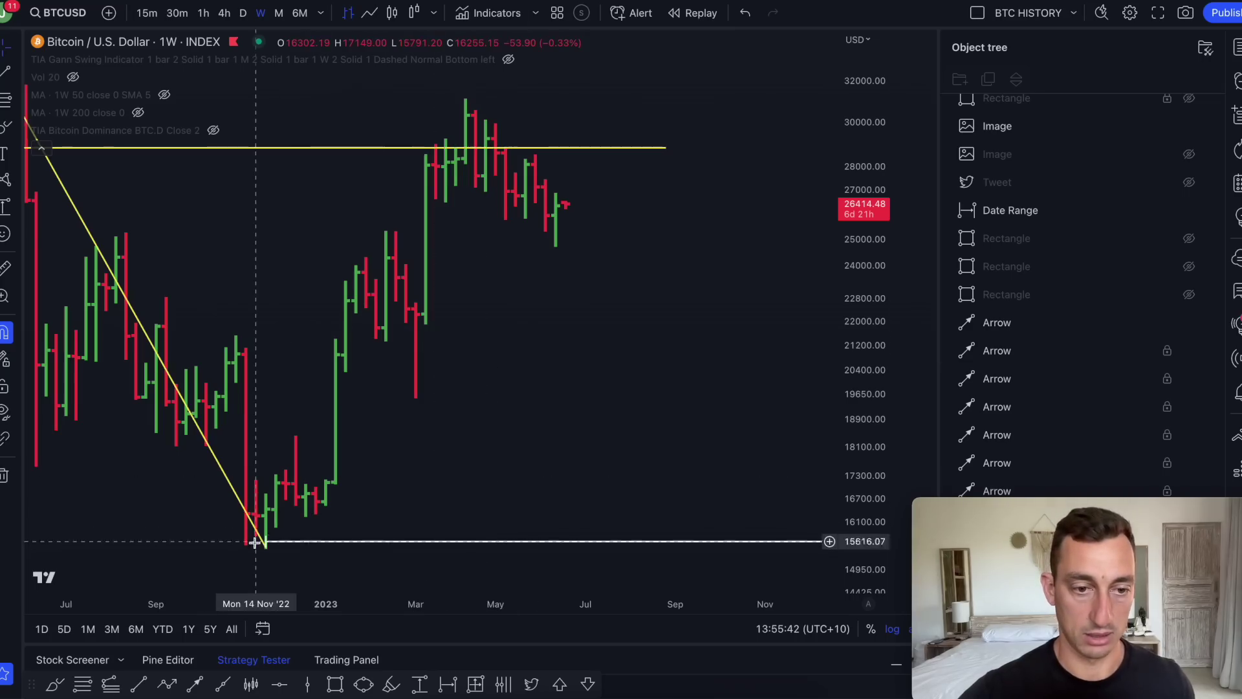
# Mark the November 2022 low on the weekly Bitcoin chart and trace the successive advances up to the April 2023 high.
pyautogui.moveTo(256, 542)
pyautogui.mouseDown()
pyautogui.moveTo(295, 440)
pyautogui.moveTo(278, 521)
pyautogui.moveTo(263, 543)
pyautogui.moveTo(292, 448)
pyautogui.mouseUp()
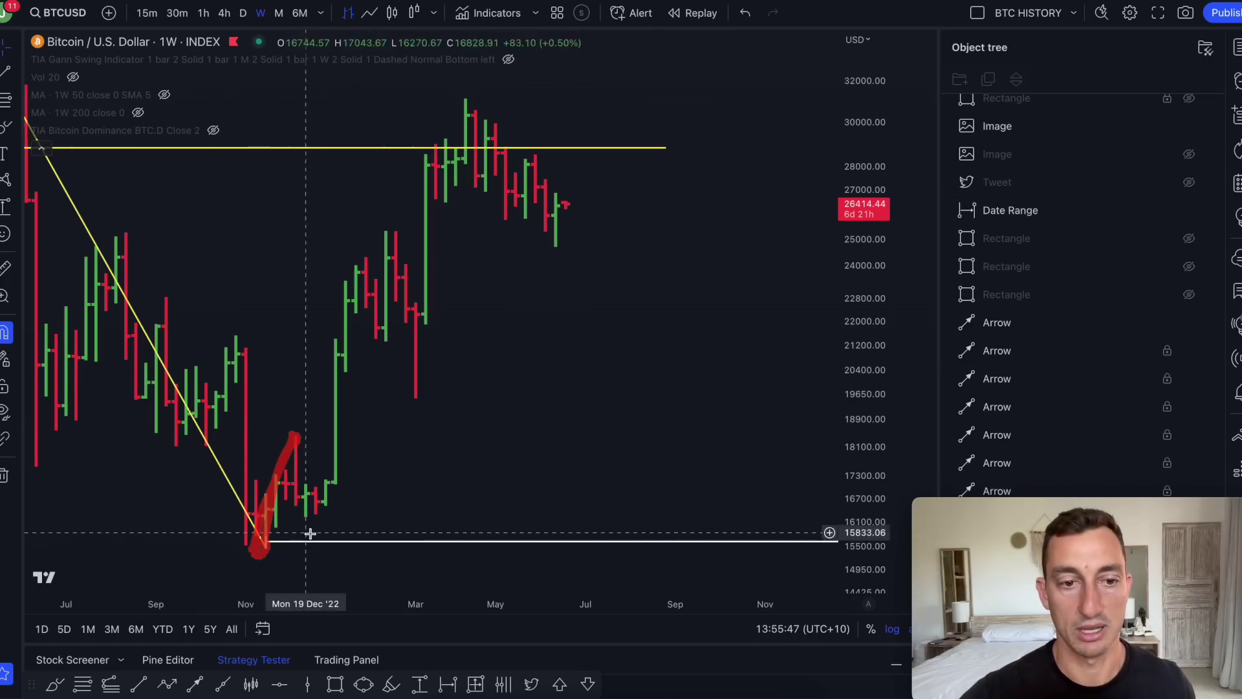
pyautogui.moveTo(303, 513); pyautogui.dragTo(397, 236)
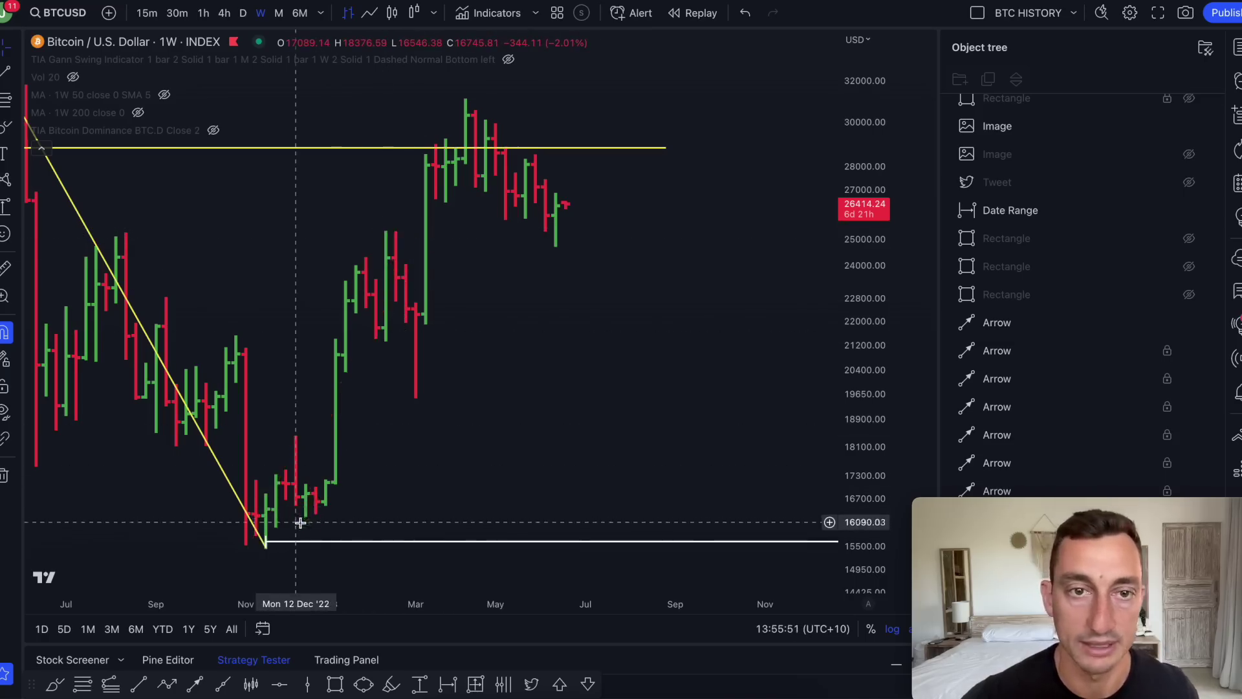
pyautogui.moveTo(354, 380)
pyautogui.mouseDown()
pyautogui.moveTo(313, 521)
pyautogui.moveTo(297, 476)
pyautogui.moveTo(258, 526)
pyautogui.moveTo(256, 563)
pyautogui.mouseUp()
pyautogui.moveTo(413, 396)
pyautogui.mouseDown()
pyautogui.moveTo(425, 229)
pyautogui.moveTo(476, 95)
pyautogui.mouseUp()
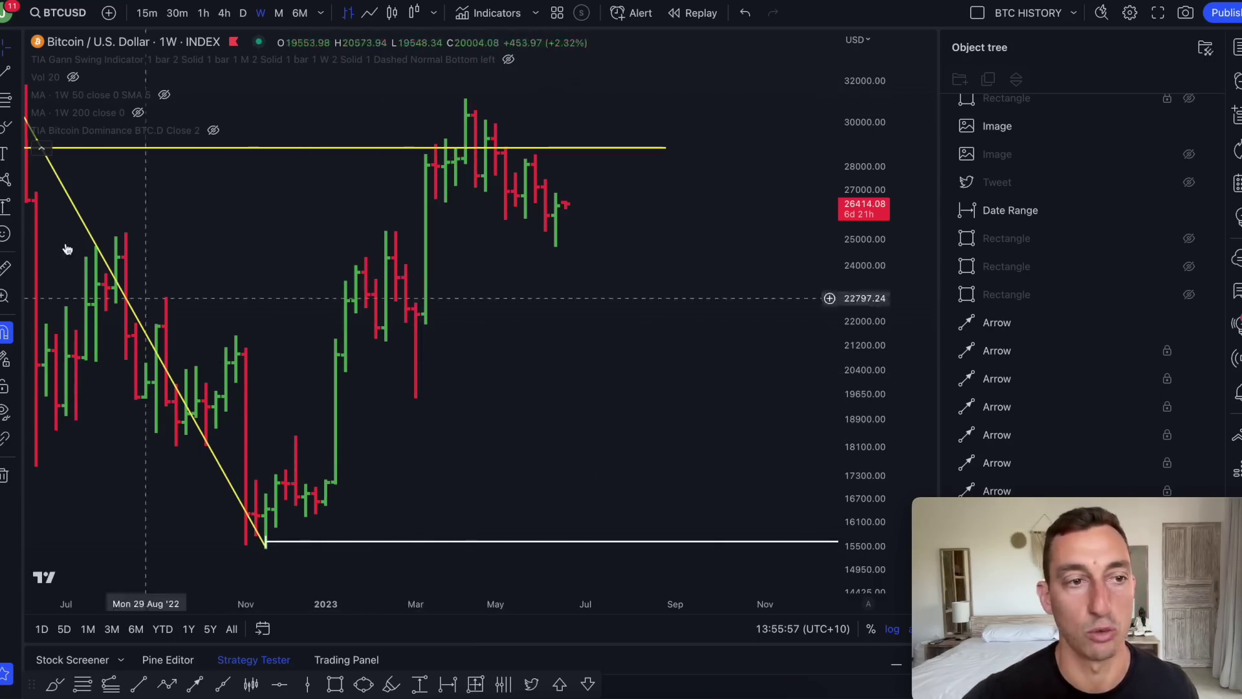
# Measure the advance from the December 2022 low at 16270.67 to the February 2023 high at 25259.72 with a price range.
pyautogui.click(5, 207)
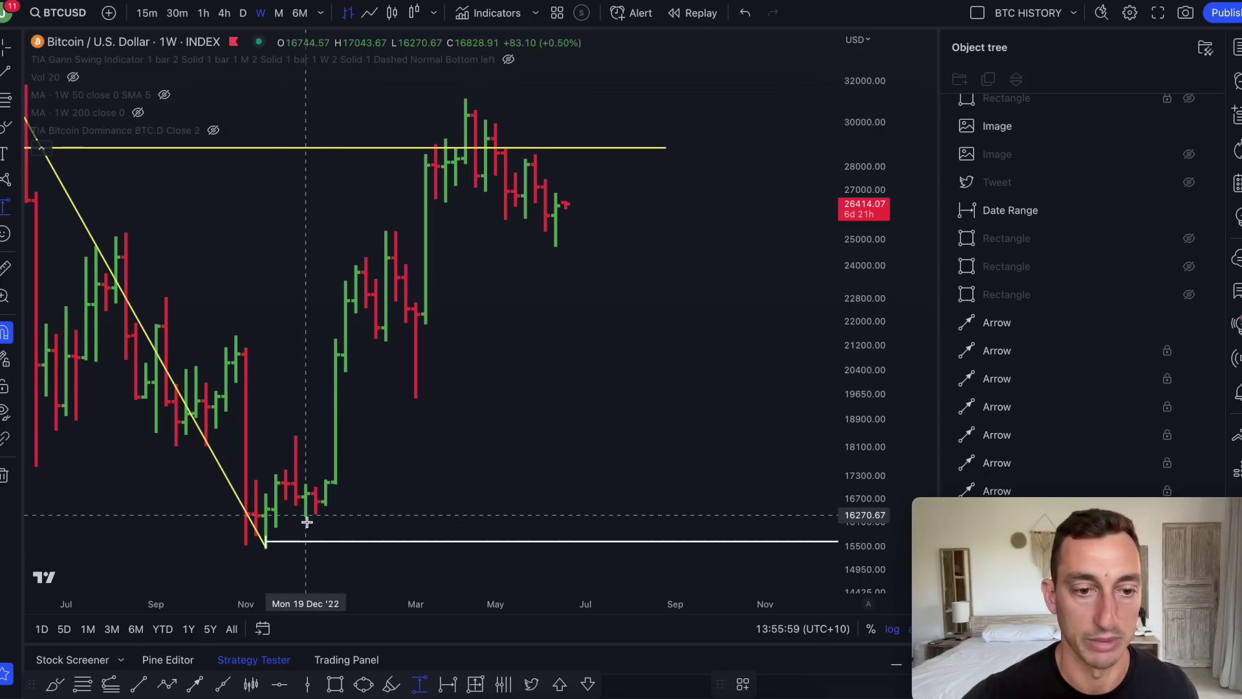
pyautogui.click(311, 516)
pyautogui.click(401, 241)
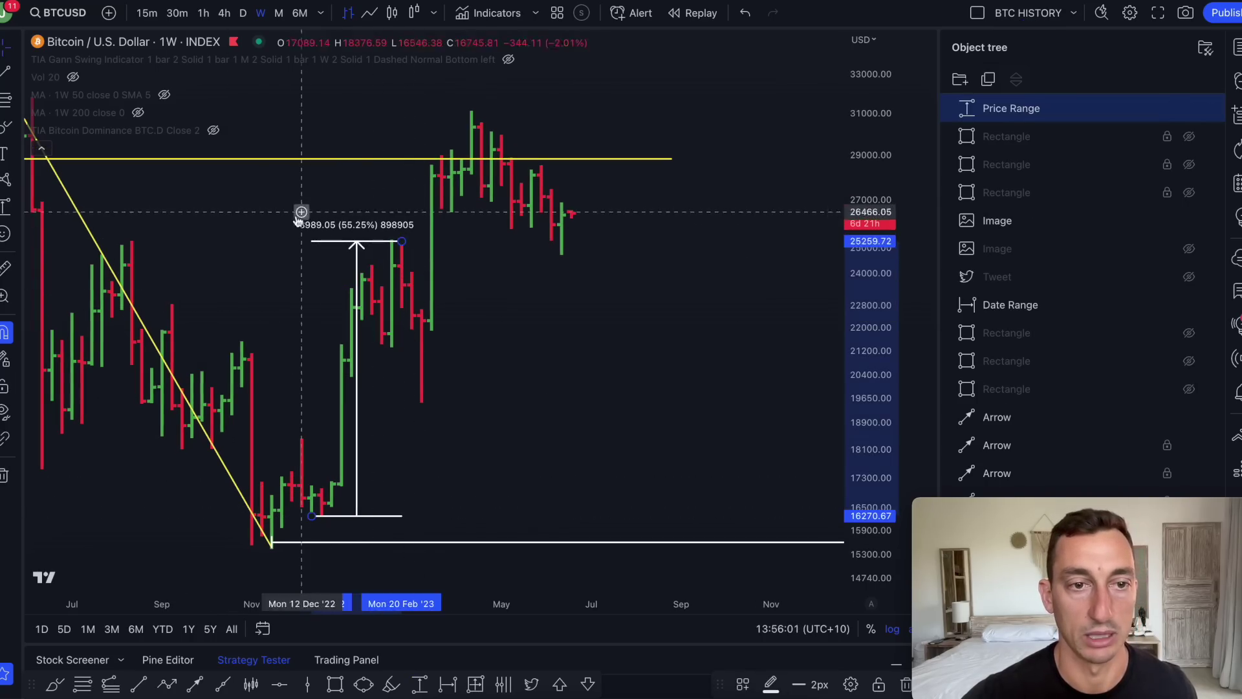
pyautogui.moveTo(317, 209); pyautogui.dragTo(350, 214)
# Measure the advance from the March 2023 low at 19559.36 to the April high at 31046.25 with a second price range.
pyautogui.click(5, 206)
pyautogui.click(420, 400)
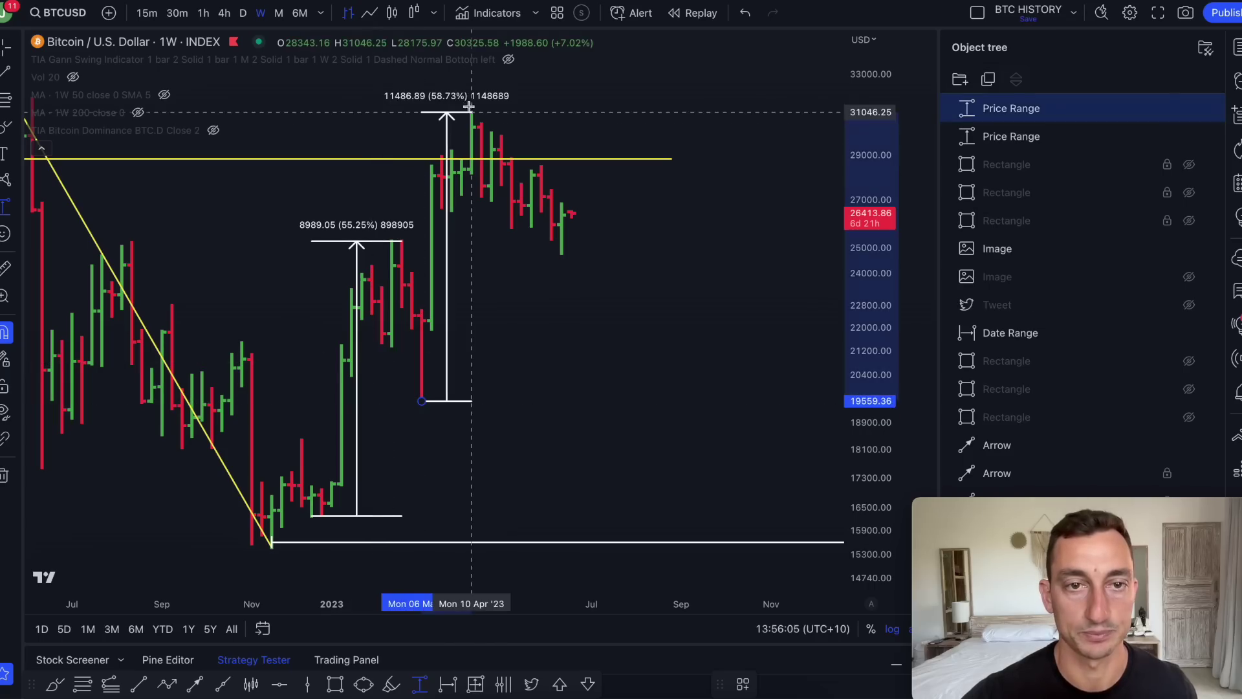
pyautogui.click(471, 112)
pyautogui.moveTo(364, 97); pyautogui.dragTo(432, 109)
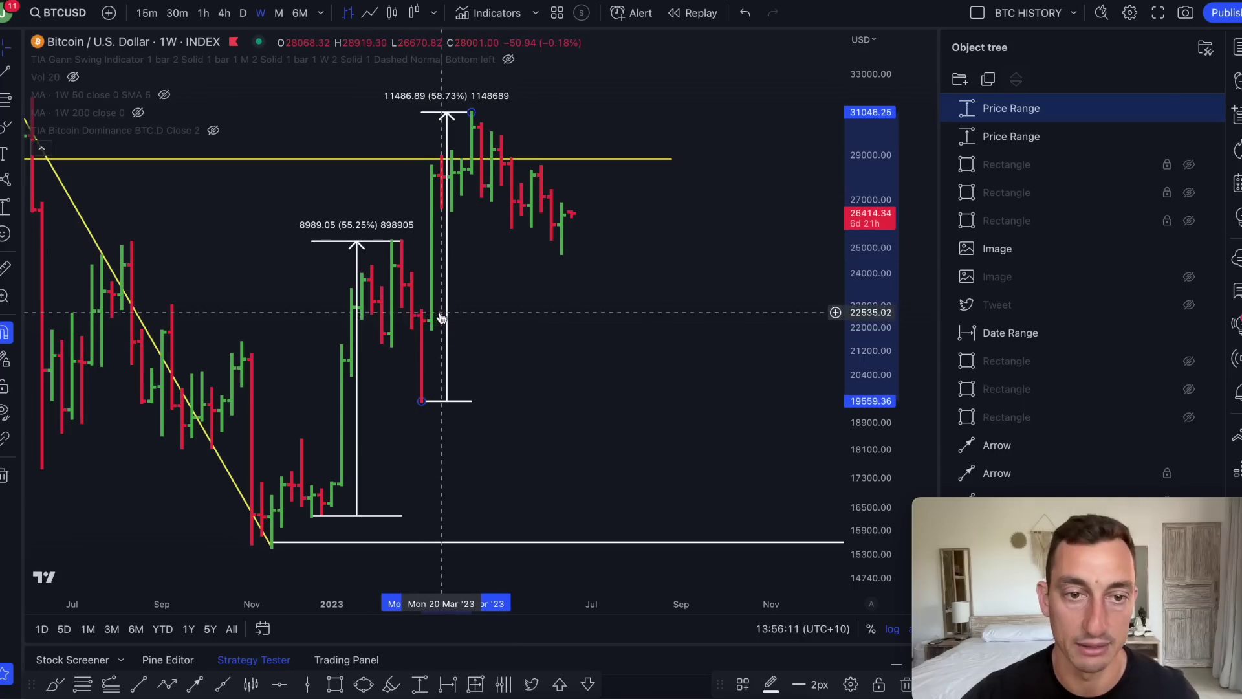
pyautogui.click(541, 316)
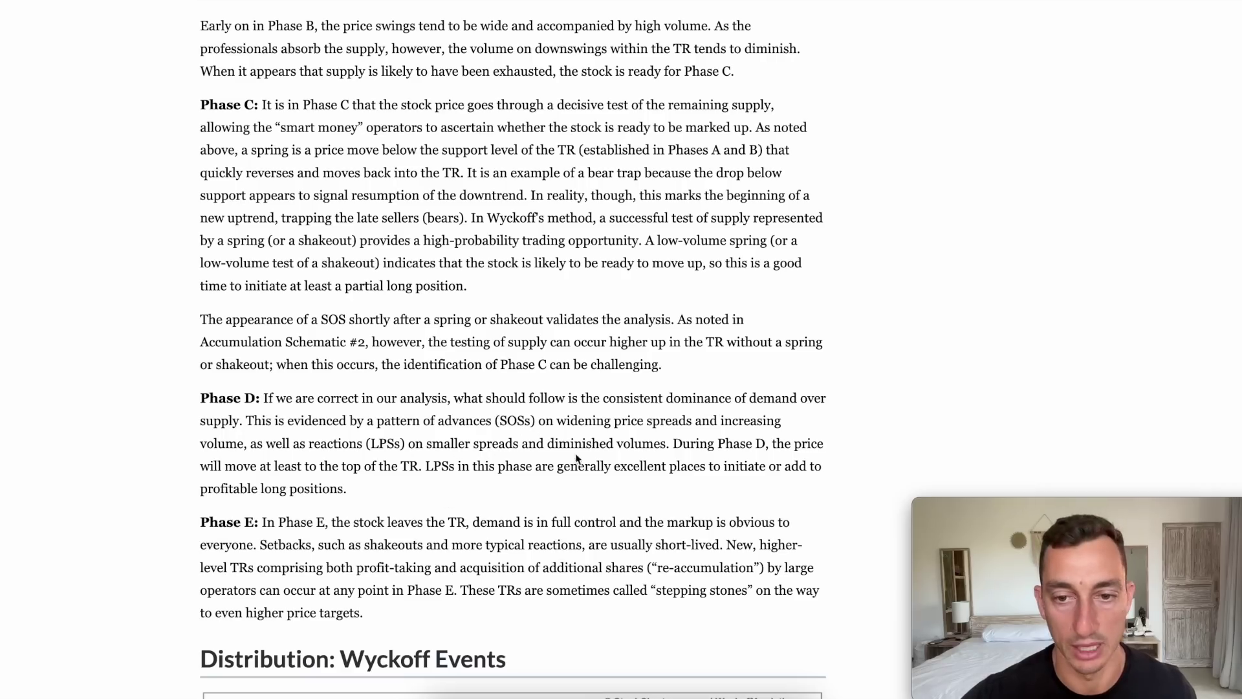
# Underline the start of the Phase D price sentence and the words "as well as reactions" in the Wyckoff article.
pyautogui.moveTo(647, 456); pyautogui.dragTo(768, 452)
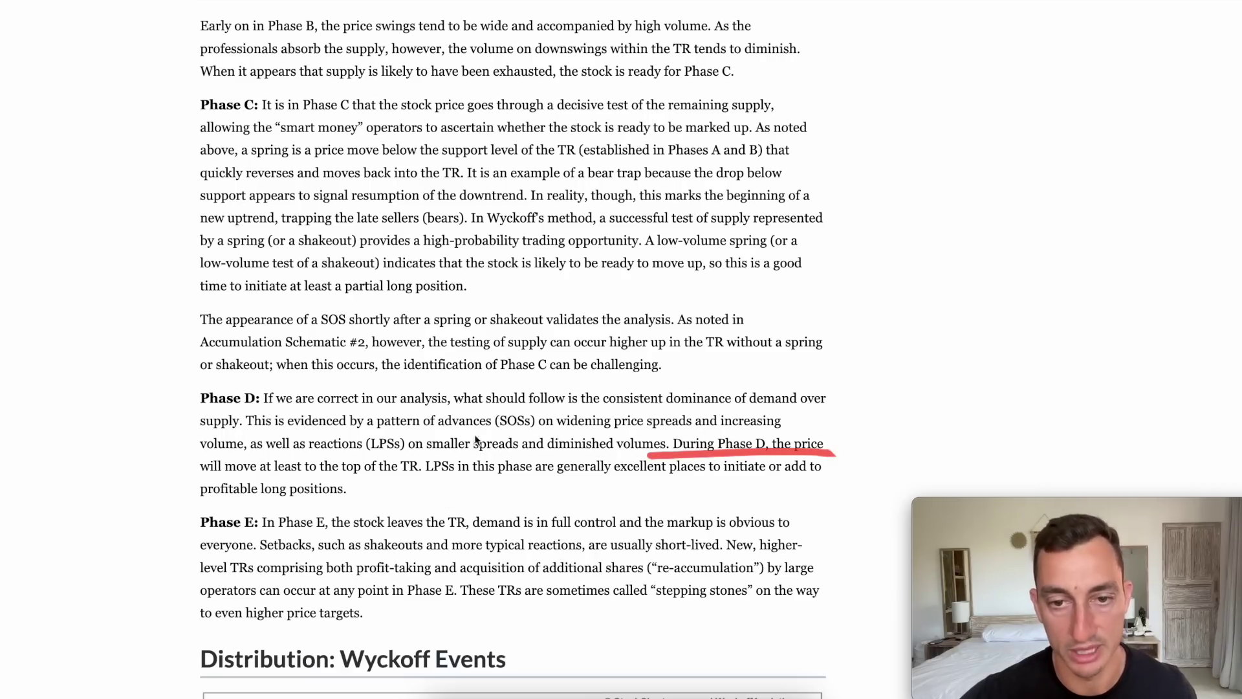
pyautogui.moveTo(240, 456); pyautogui.dragTo(346, 457)
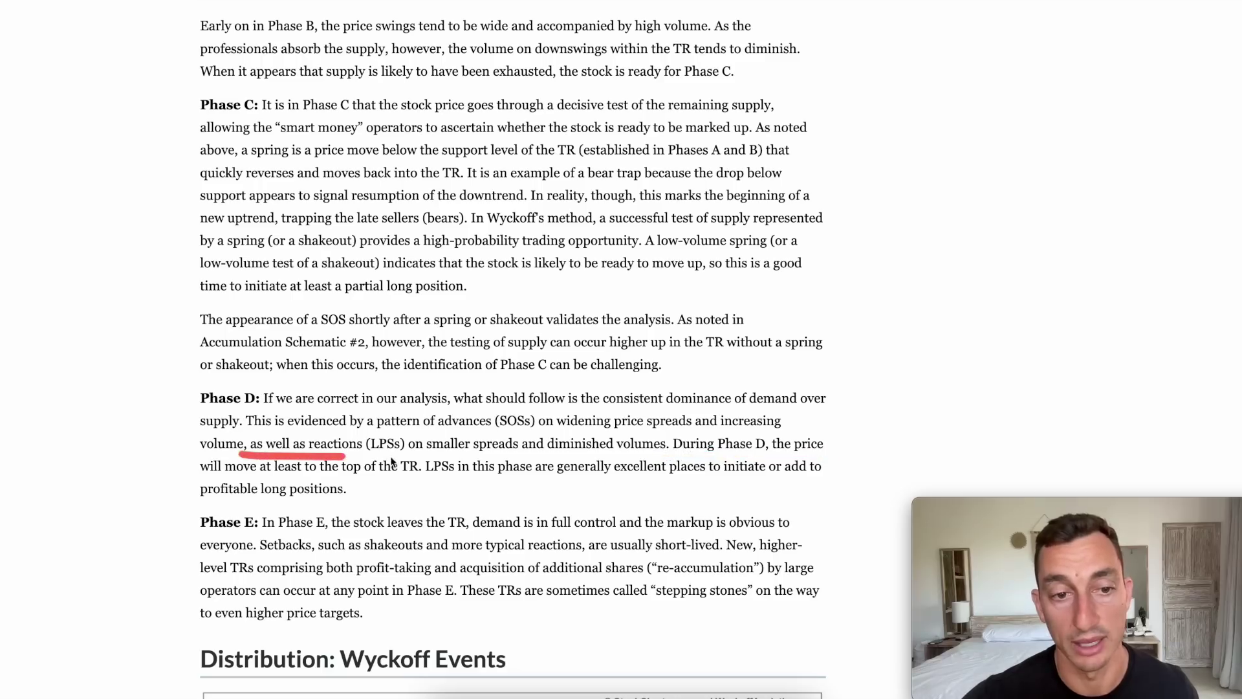
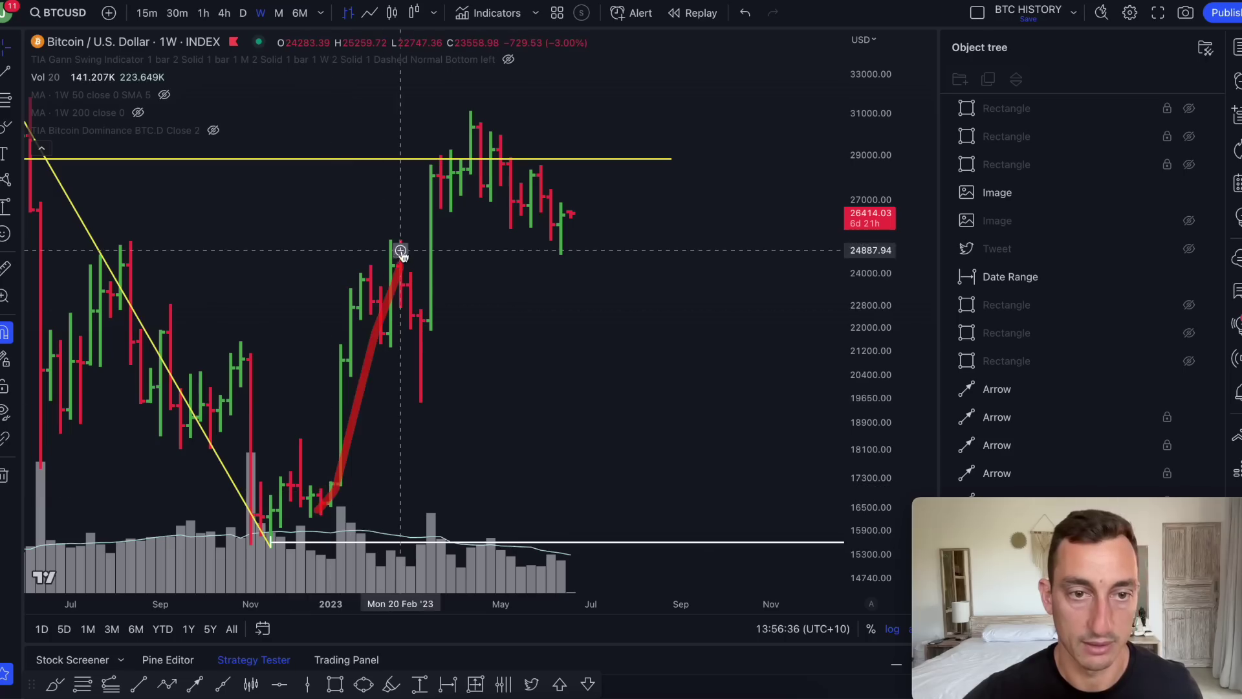
# Trace the March–April 2023 advance on the weekly chart and circle the January and March volume spikes.
pyautogui.moveTo(342, 502)
pyautogui.mouseDown()
pyautogui.moveTo(331, 527)
pyautogui.moveTo(341, 504)
pyautogui.mouseUp()
pyautogui.moveTo(421, 413); pyautogui.dragTo(480, 119)
pyautogui.moveTo(437, 538); pyautogui.dragTo(432, 534)
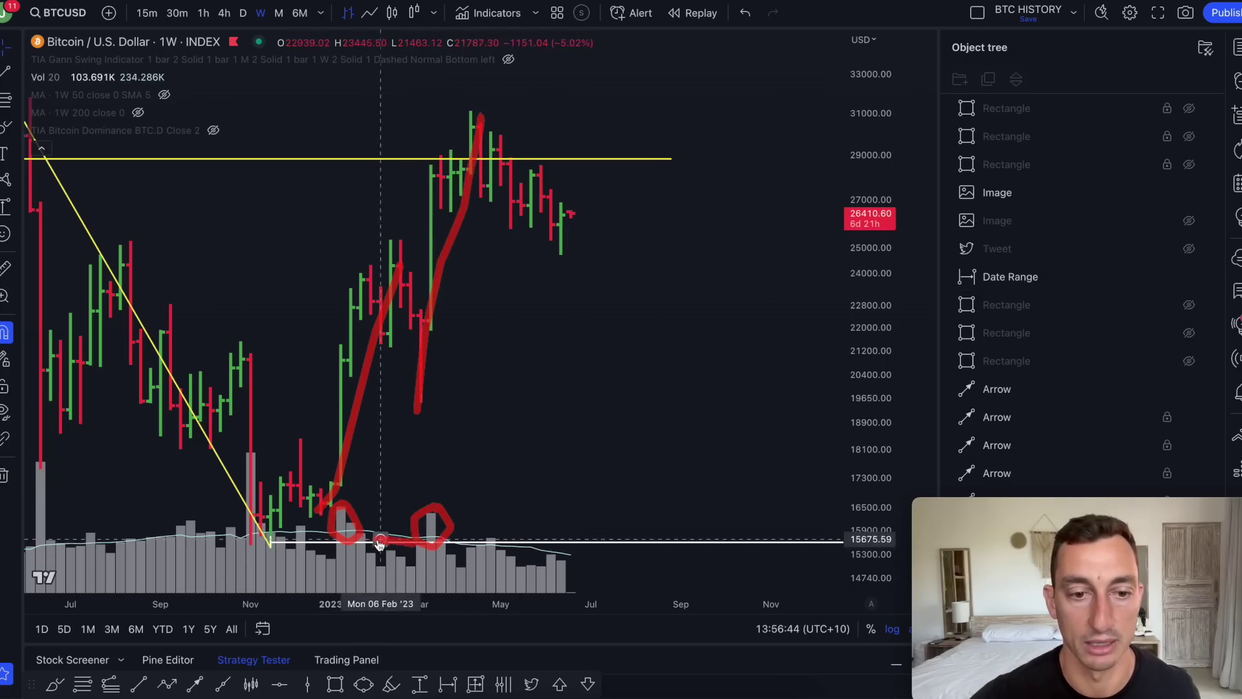
# Underscore the lower volume following the March 2023 spike and trace the pullbacks from the April and February highs on the weekly chart.
pyautogui.moveTo(382, 542); pyautogui.dragTo(569, 551)
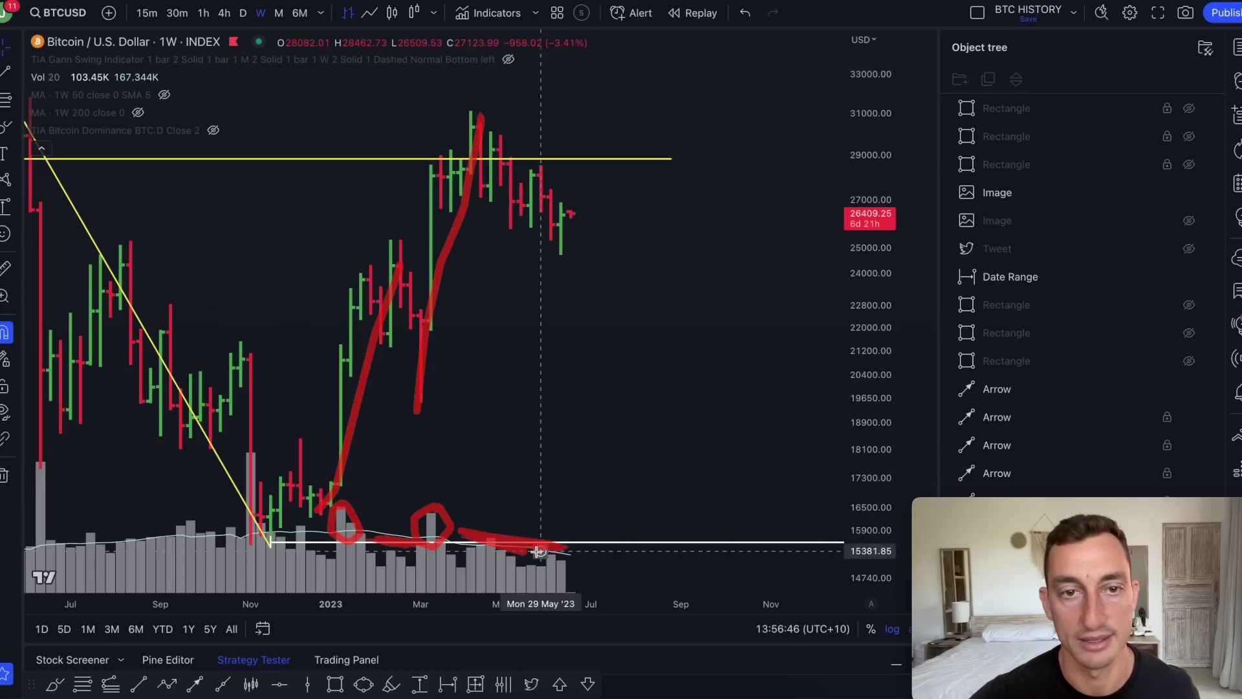
pyautogui.moveTo(479, 125); pyautogui.dragTo(577, 227)
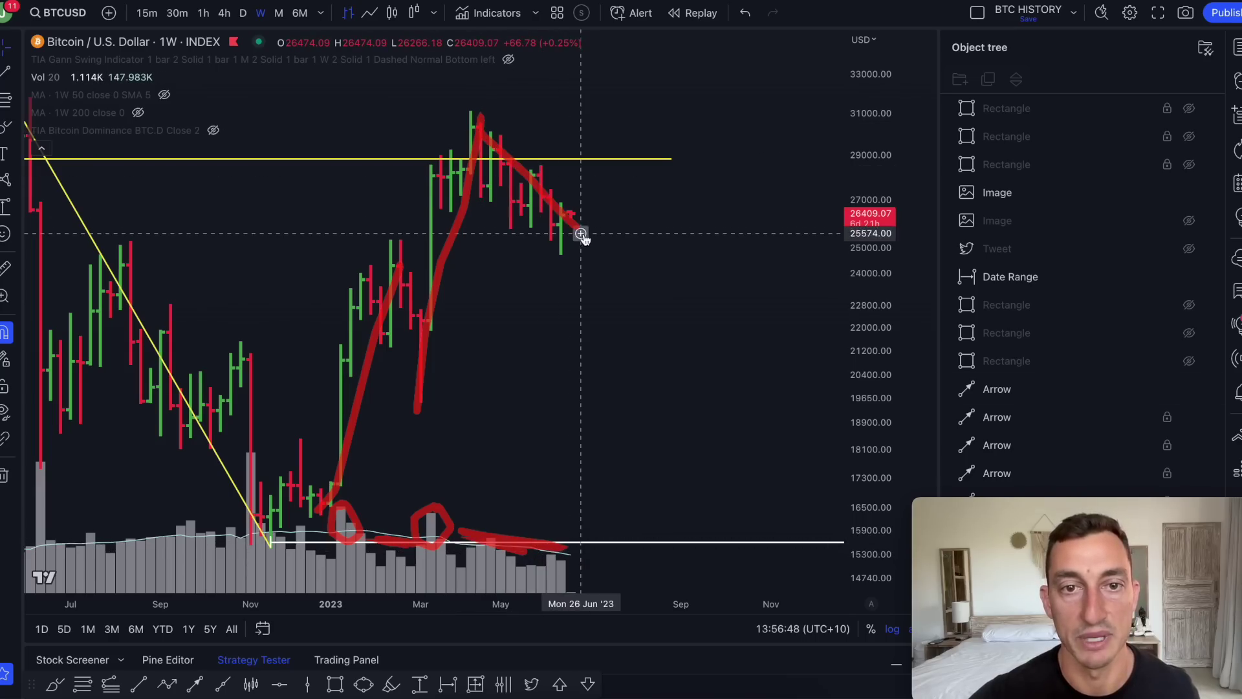
pyautogui.moveTo(390, 249); pyautogui.dragTo(430, 375)
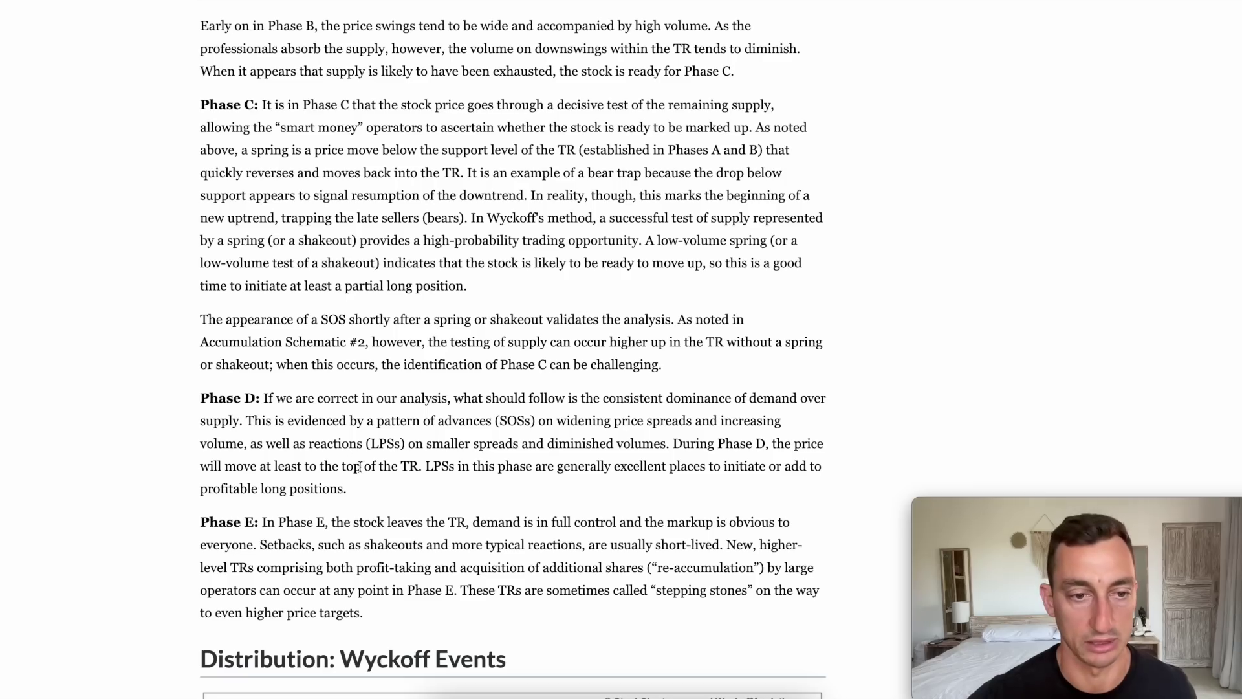
# Underline the Phase D sentence in the Wyckoff article about price moving at least to the top of the TR.
pyautogui.scroll(-1, 526, 447)
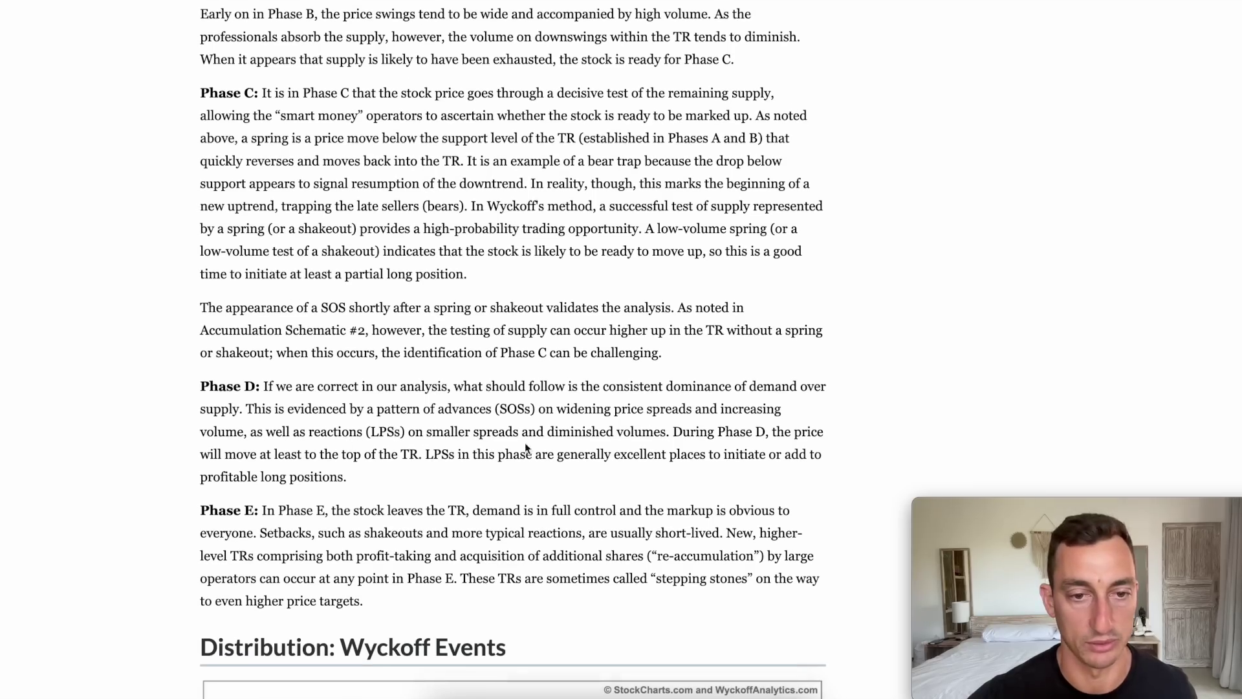
pyautogui.moveTo(472, 443); pyautogui.dragTo(747, 440)
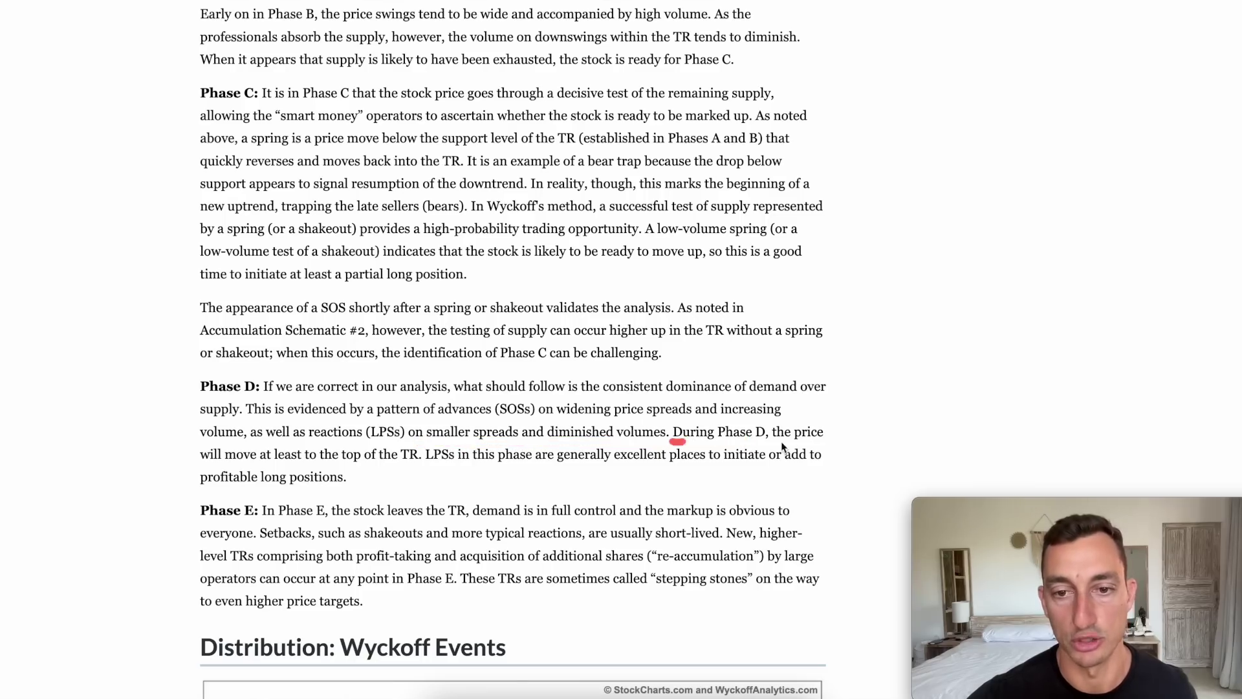
pyautogui.moveTo(673, 441); pyautogui.dragTo(823, 442)
pyautogui.moveTo(192, 468); pyautogui.dragTo(427, 470)
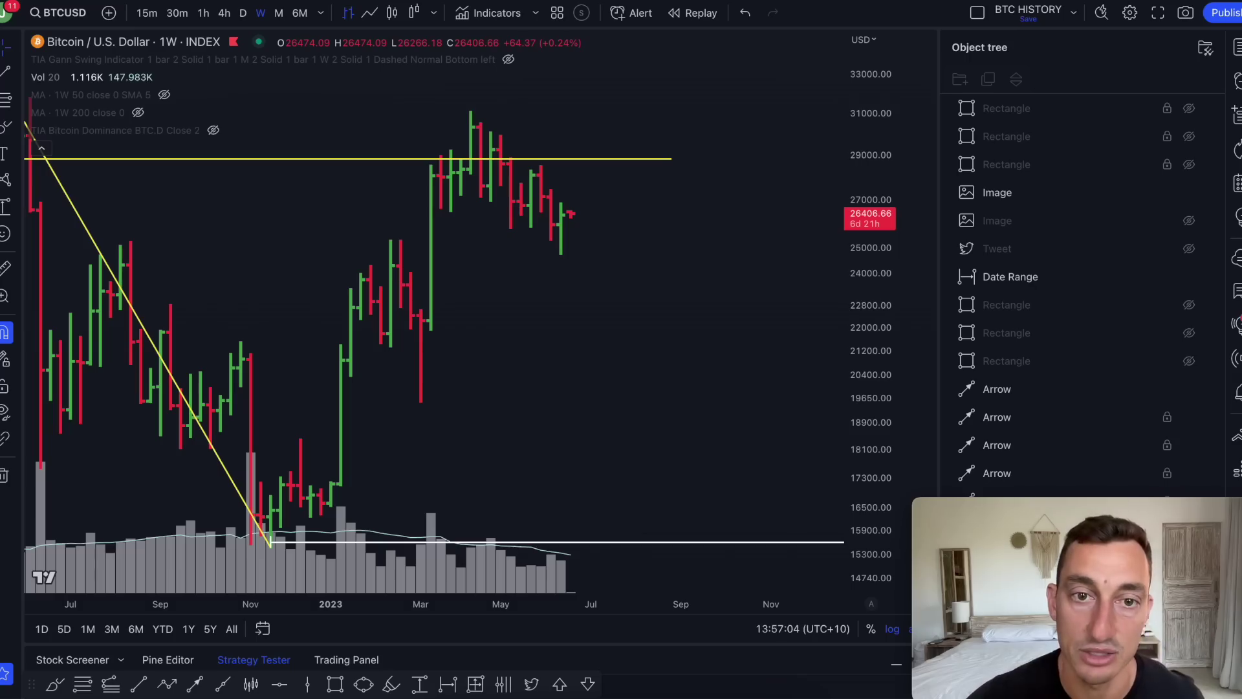
# Trace the trading range's top near 25000 across the weekly chart and mark the matching area on Accumulation Schematic #1.
pyautogui.scroll(-3, 449, 269)
pyautogui.moveTo(180, 349); pyautogui.dragTo(507, 351)
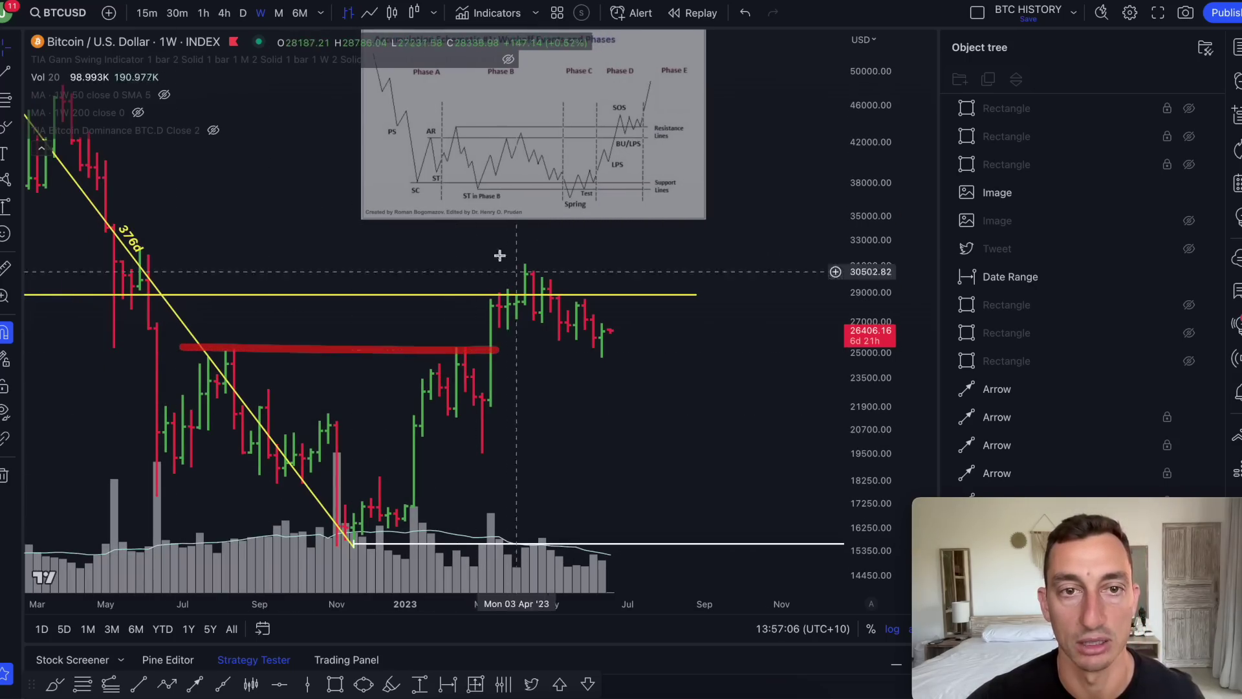
pyautogui.moveTo(490, 114); pyautogui.dragTo(404, 123)
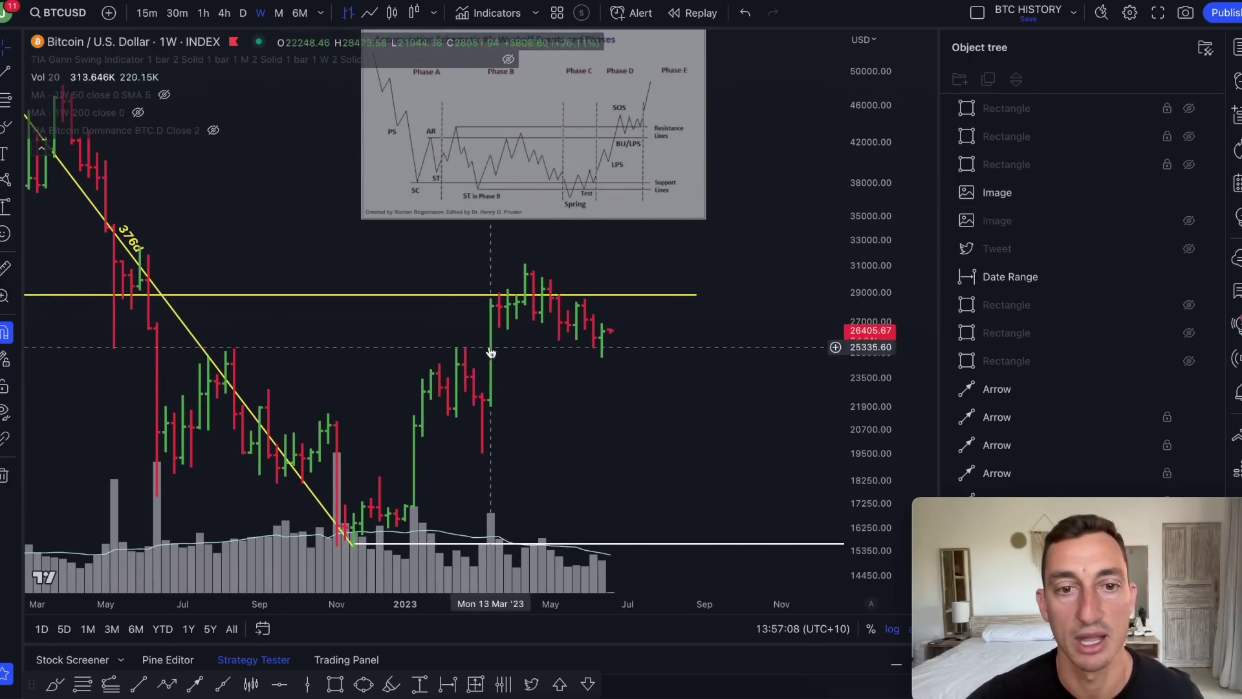
pyautogui.moveTo(491, 361)
pyautogui.mouseDown()
pyautogui.moveTo(526, 263)
pyautogui.moveTo(602, 352)
pyautogui.moveTo(156, 361)
pyautogui.mouseUp()
pyautogui.moveTo(156, 260)
pyautogui.mouseDown()
pyautogui.moveTo(110, 271)
pyautogui.moveTo(148, 262)
pyautogui.moveTo(132, 258)
pyautogui.mouseUp()
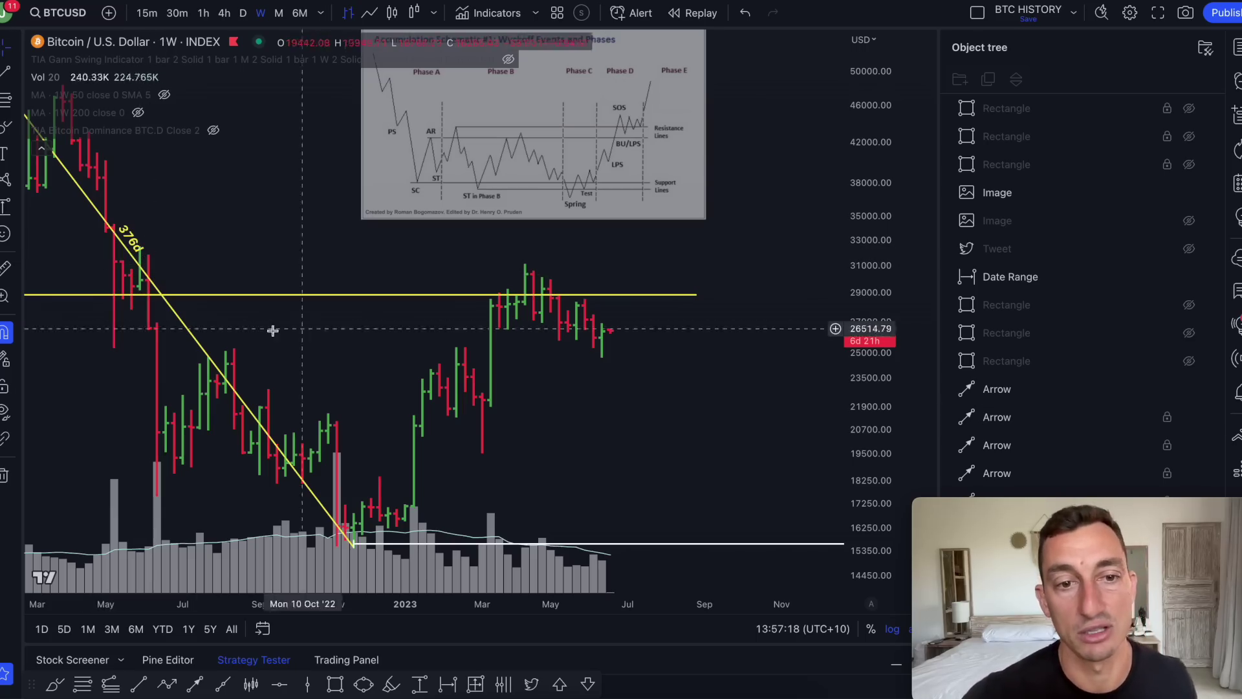
pyautogui.moveTo(114, 346)
pyautogui.mouseDown()
pyautogui.moveTo(607, 343)
pyautogui.moveTo(675, 356)
pyautogui.mouseUp()
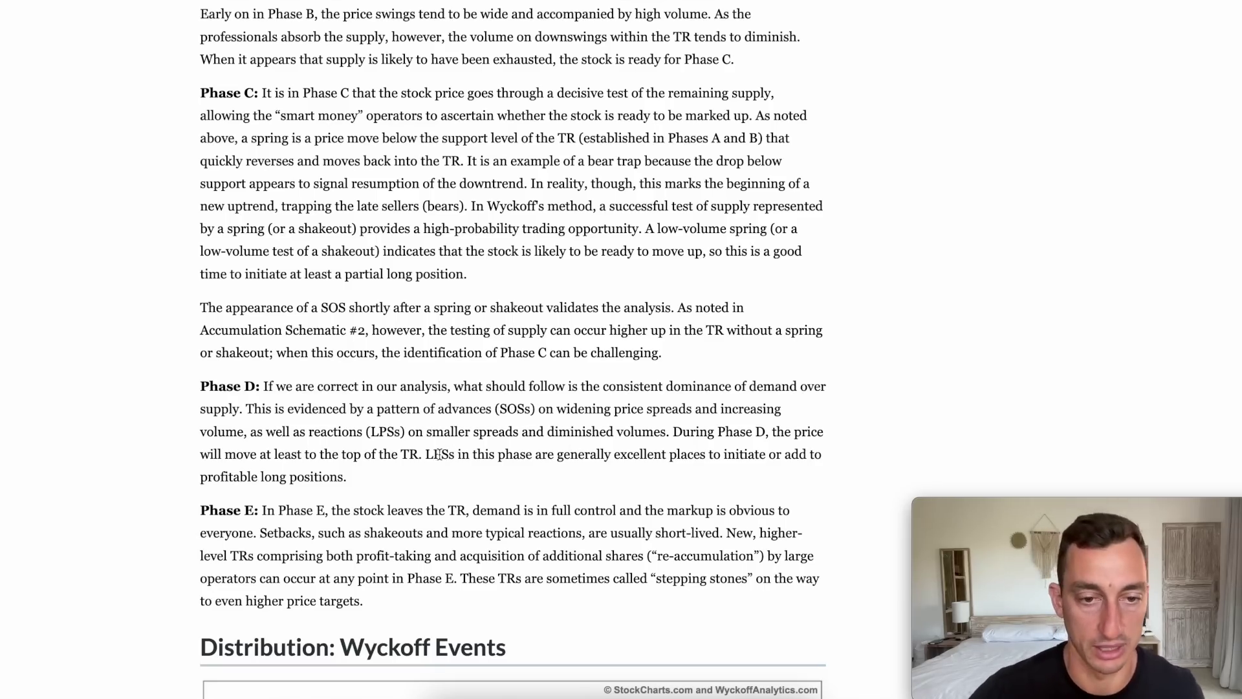
# Underline "LPSs" in the Phase D paragraph and mark the start of the "LPS—last point of support" definition.
pyautogui.moveTo(528, 471); pyautogui.dragTo(671, 472)
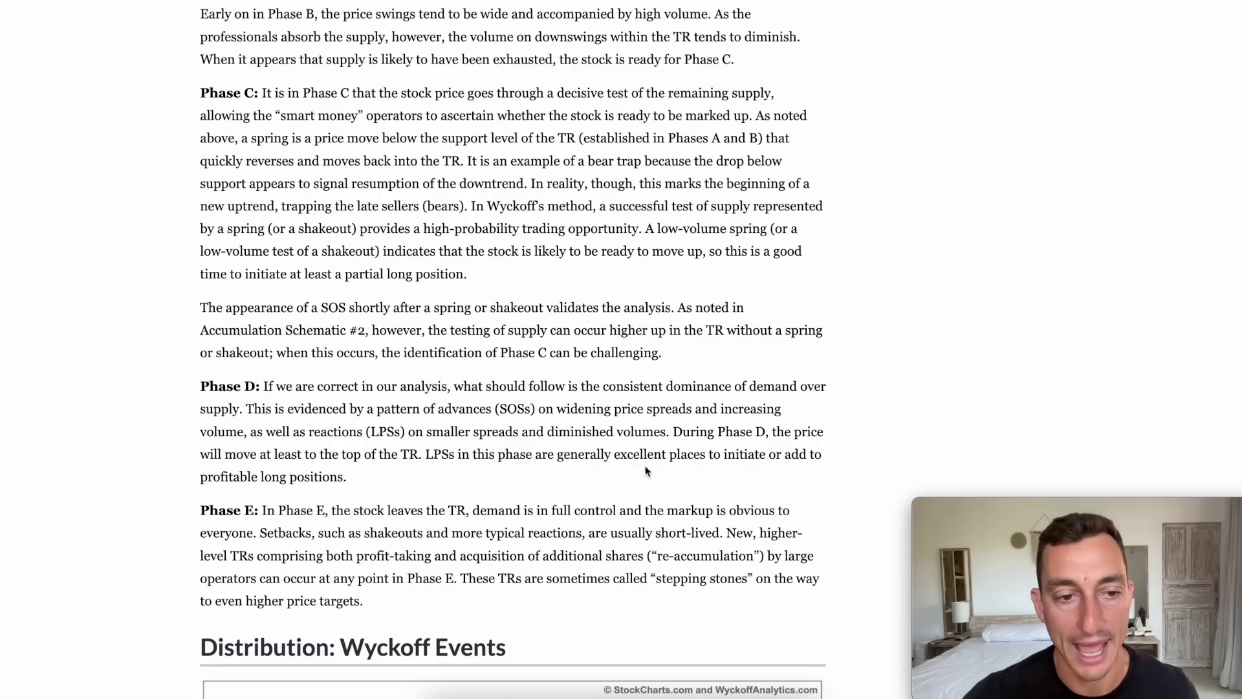
pyautogui.moveTo(421, 464); pyautogui.dragTo(449, 464)
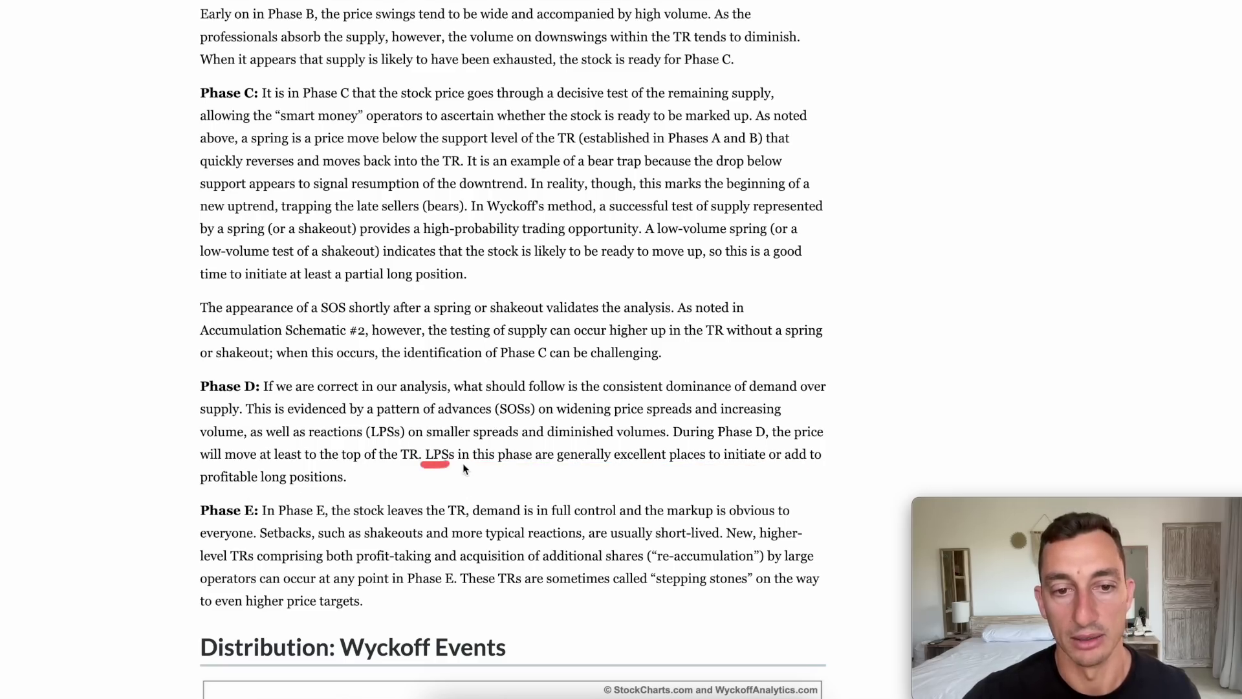
pyautogui.scroll(15, 433, 354)
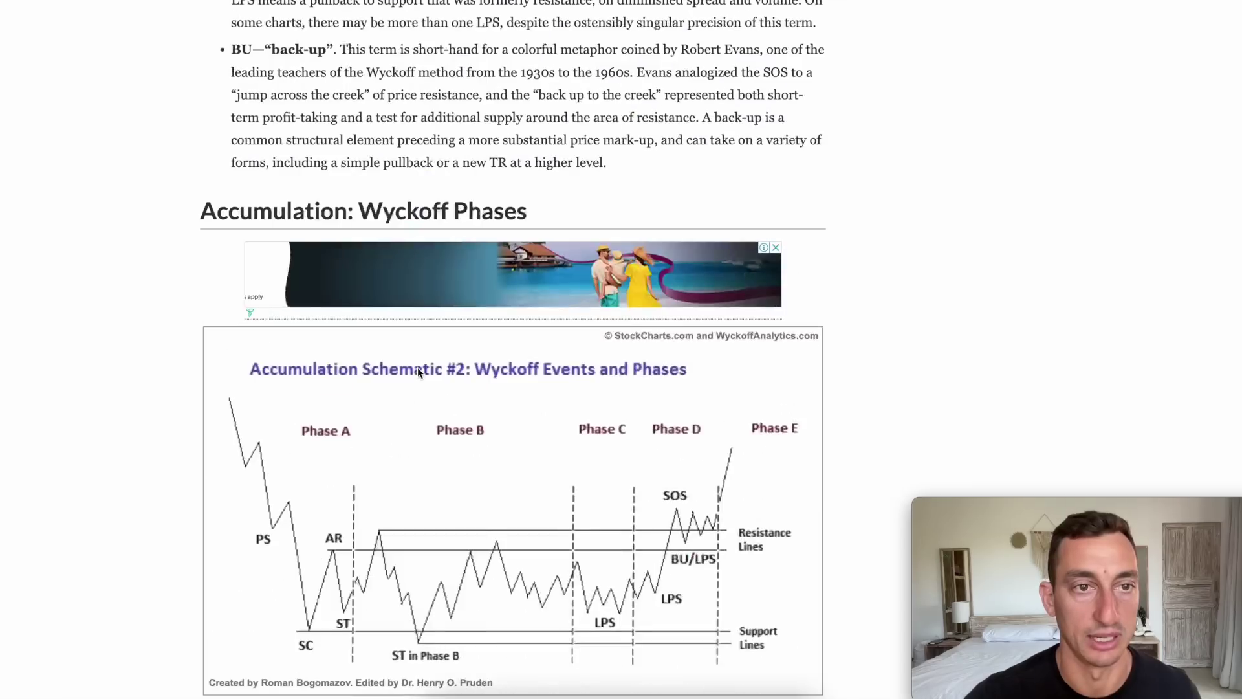
pyautogui.moveTo(355, 187); pyautogui.dragTo(437, 187)
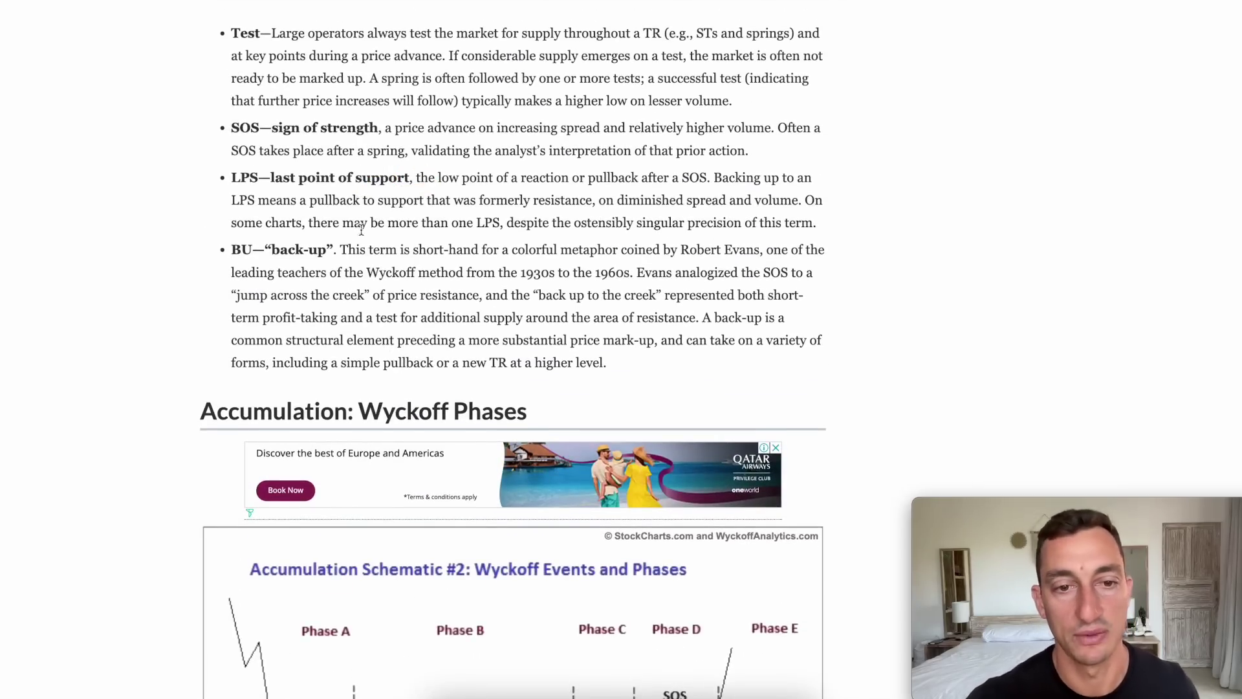
# Return to the Phase D paragraph and underline that LPSs are generally excellent places to initiate or add to positions.
pyautogui.scroll(-15, 361, 230)
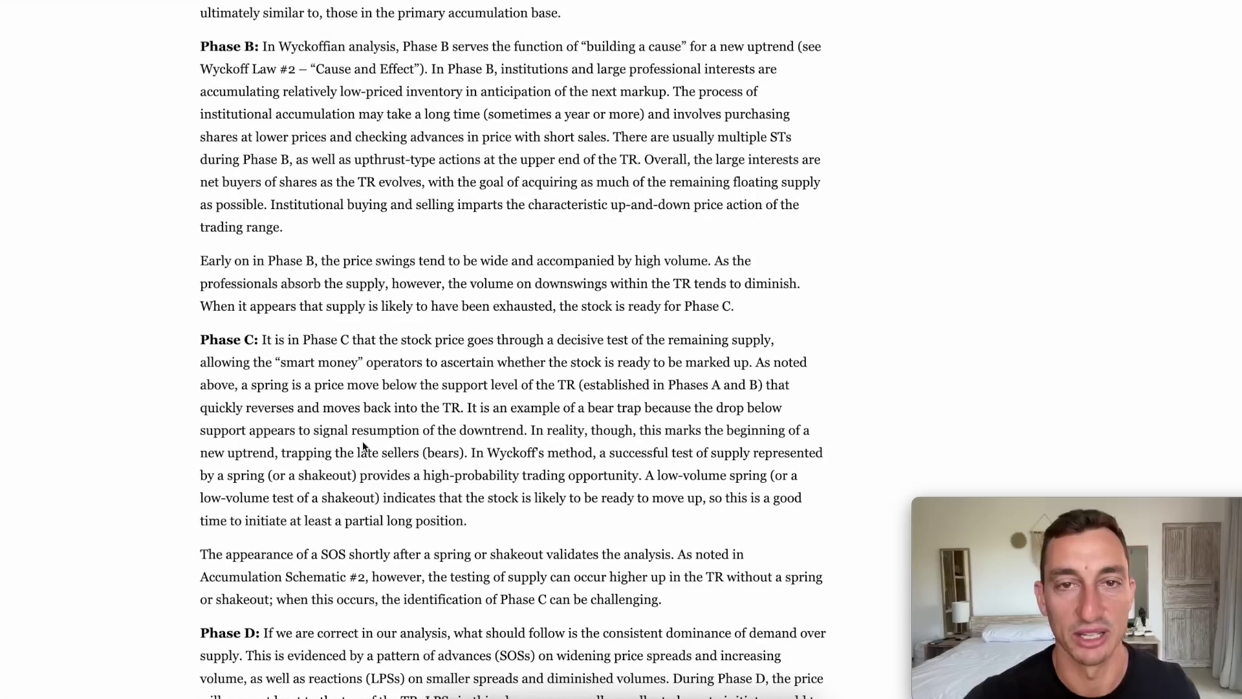
pyautogui.scroll(-3, 413, 561)
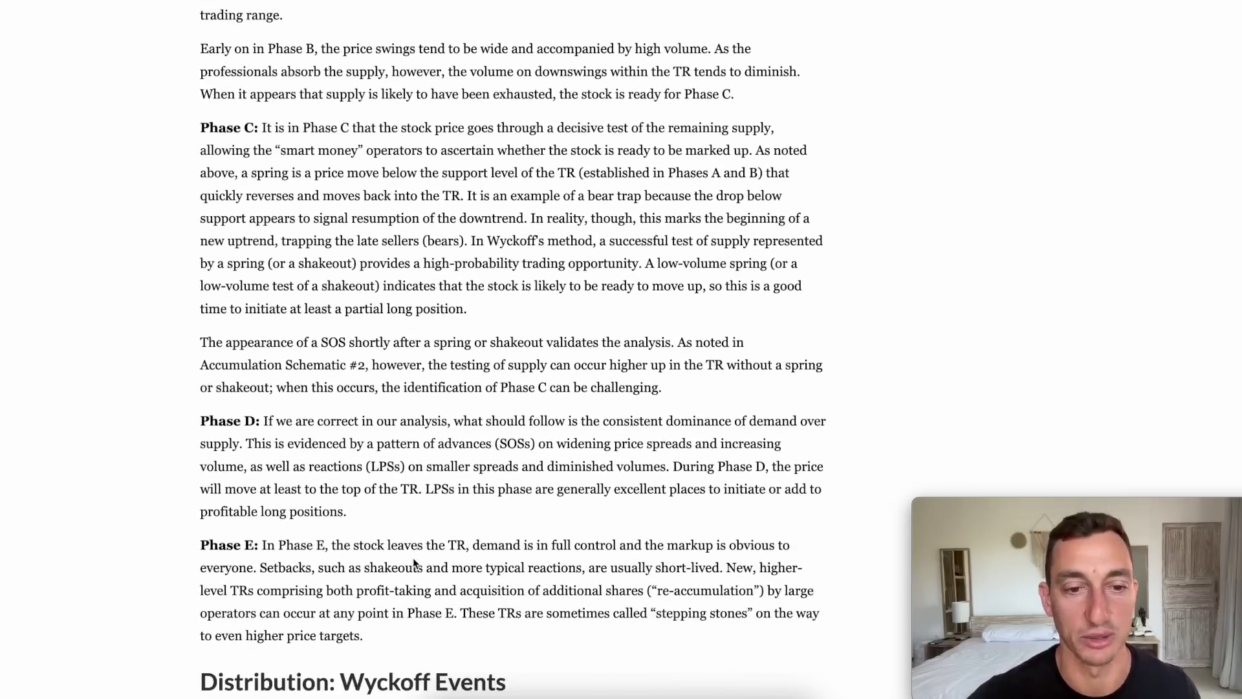
pyautogui.moveTo(428, 497); pyautogui.dragTo(808, 495)
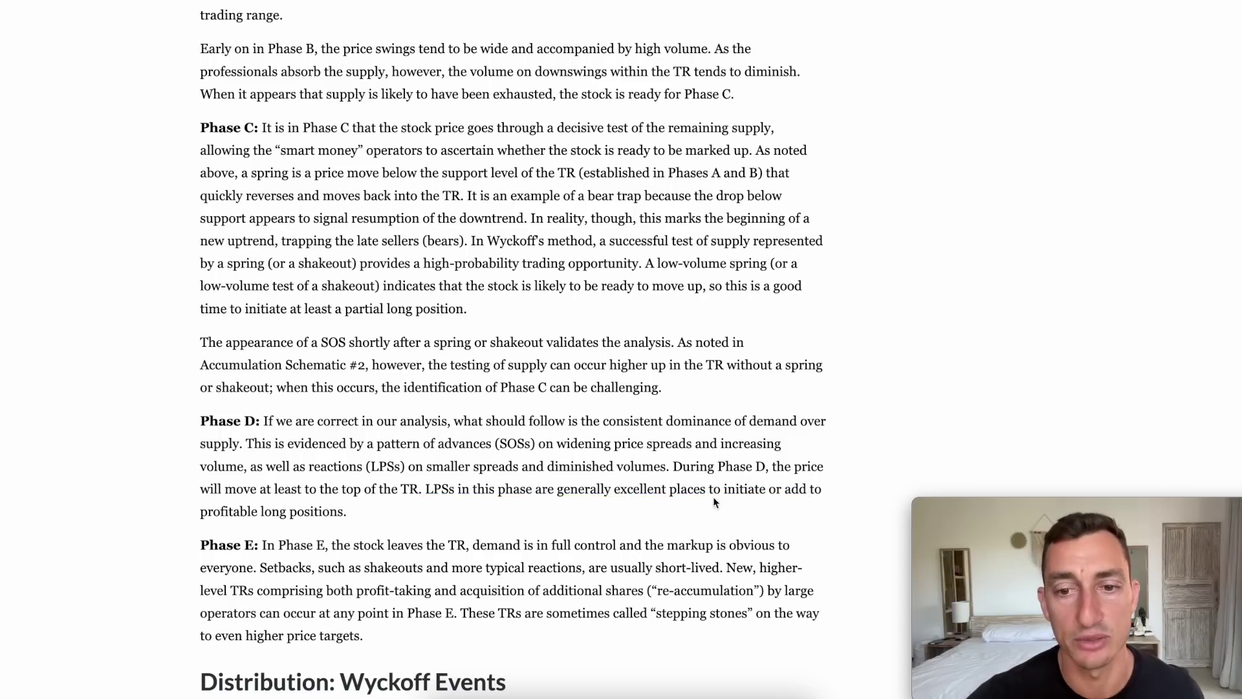
# Compare Schematic #1 with the weekly chart, drawing support near 25000 from the May 2022 low to August 2023 and circling the June 2023 low.
pyautogui.hotkey('ctrl', 'Tab')
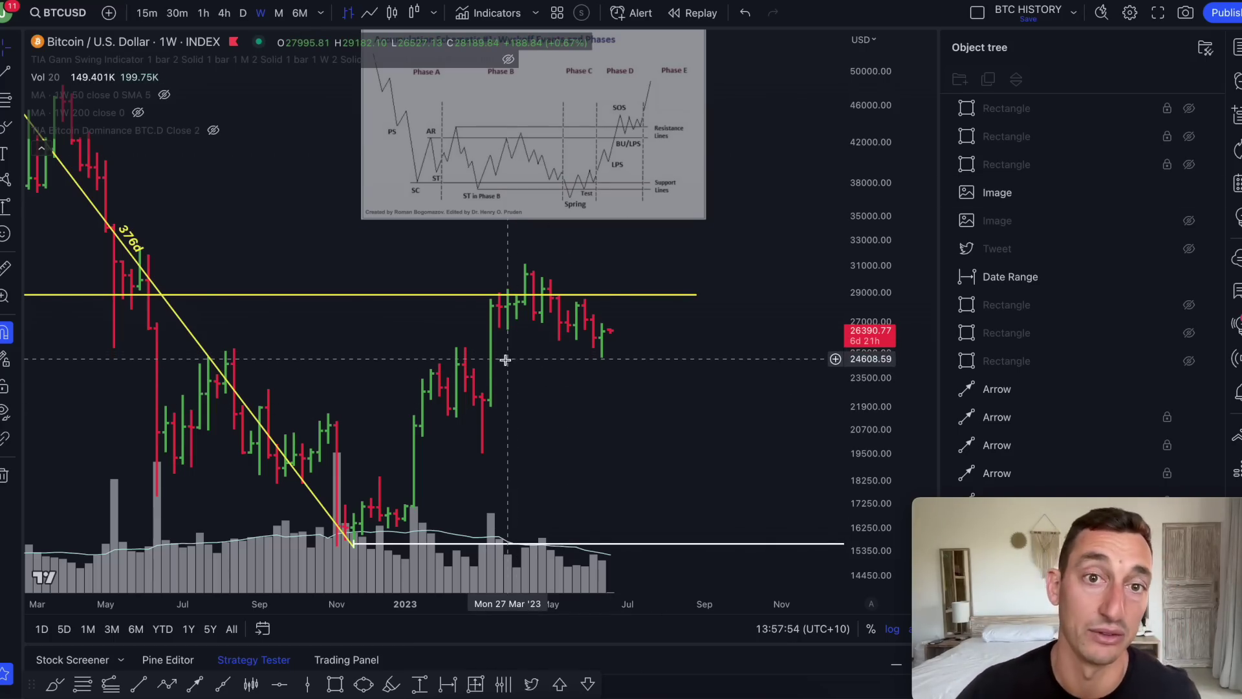
pyautogui.click(621, 87)
pyautogui.moveTo(621, 87)
pyautogui.mouseDown()
pyautogui.moveTo(633, 52)
pyautogui.moveTo(625, 61)
pyautogui.mouseUp()
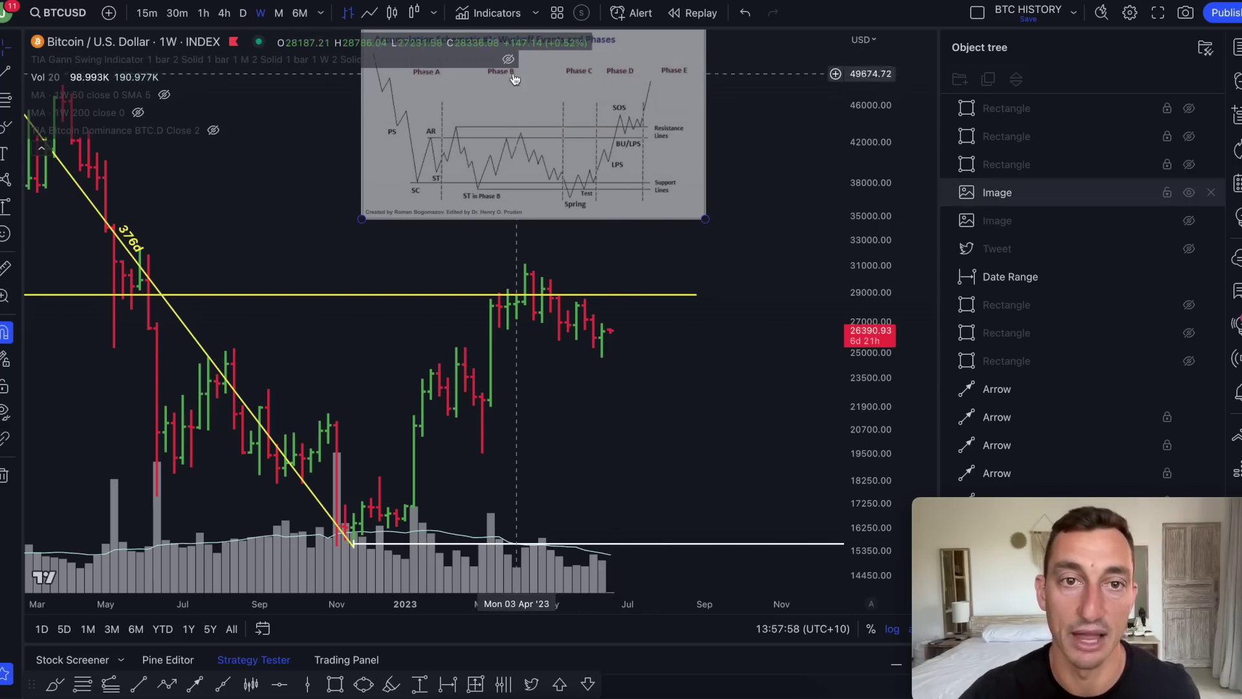
pyautogui.scroll(-1, 568, 323)
pyautogui.click(543, 175)
pyautogui.moveTo(543, 175); pyautogui.dragTo(601, 219)
pyautogui.moveTo(573, 333)
pyautogui.mouseDown()
pyautogui.moveTo(618, 369)
pyautogui.moveTo(704, 491)
pyautogui.moveTo(749, 529)
pyautogui.mouseUp()
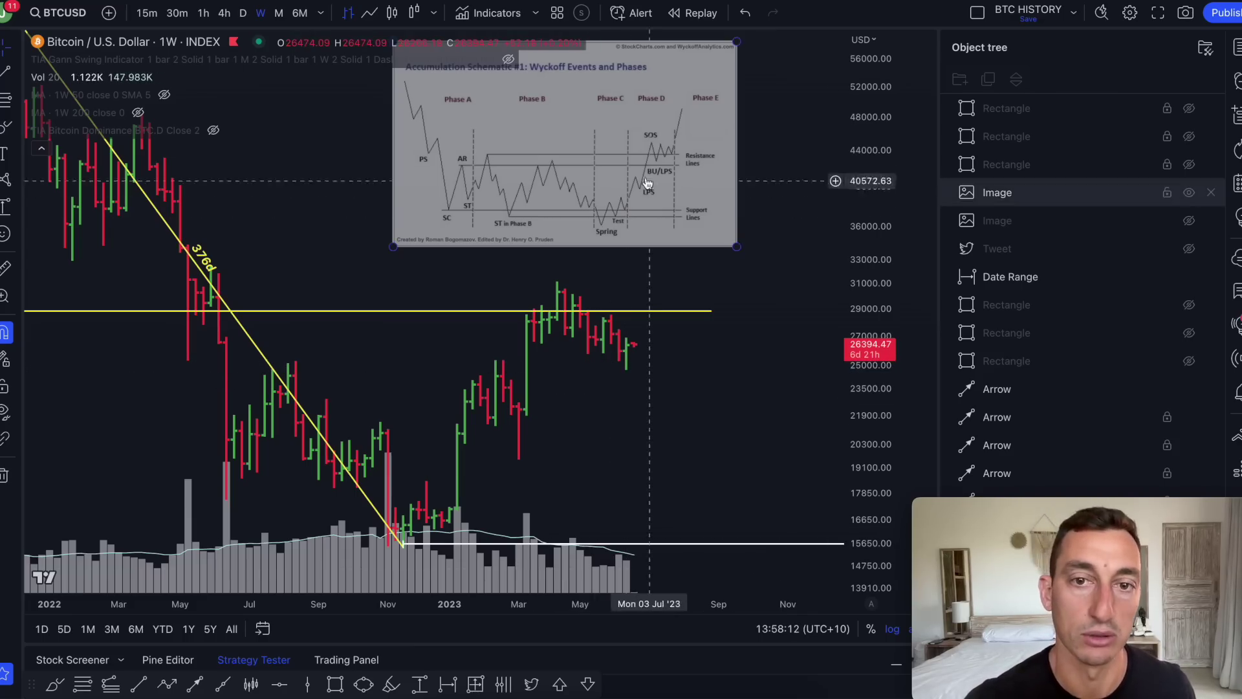
pyautogui.moveTo(188, 359); pyautogui.dragTo(705, 372)
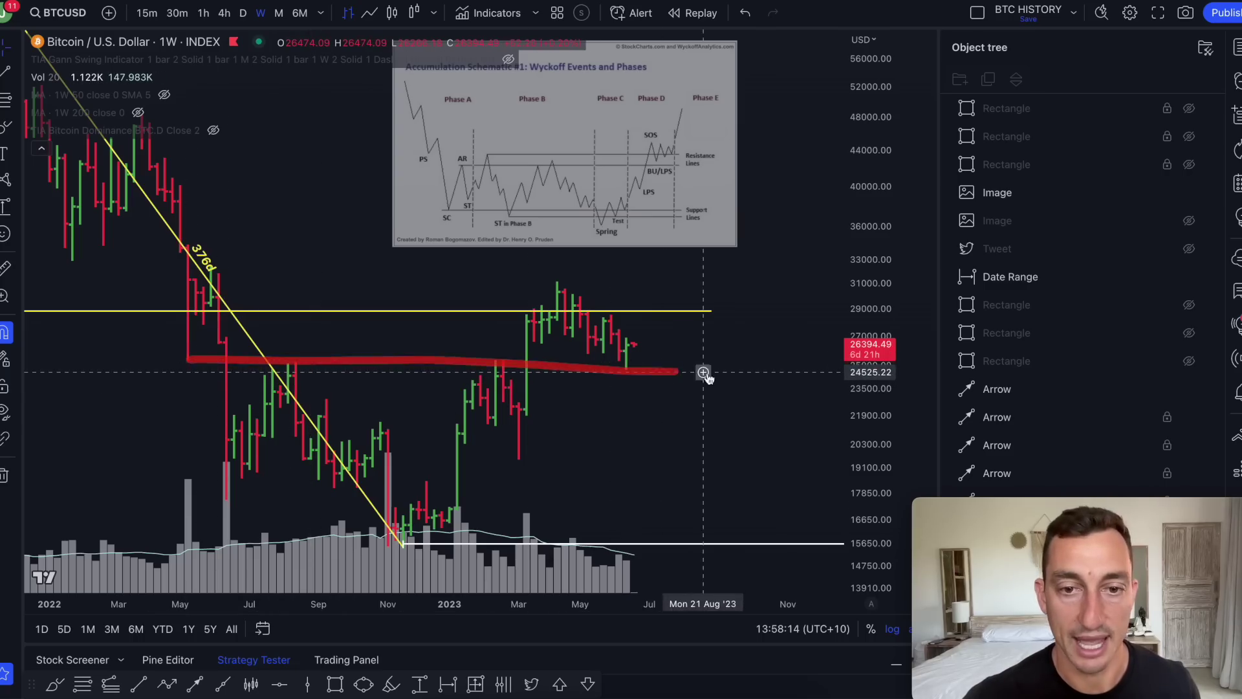
pyautogui.moveTo(638, 339); pyautogui.dragTo(643, 367)
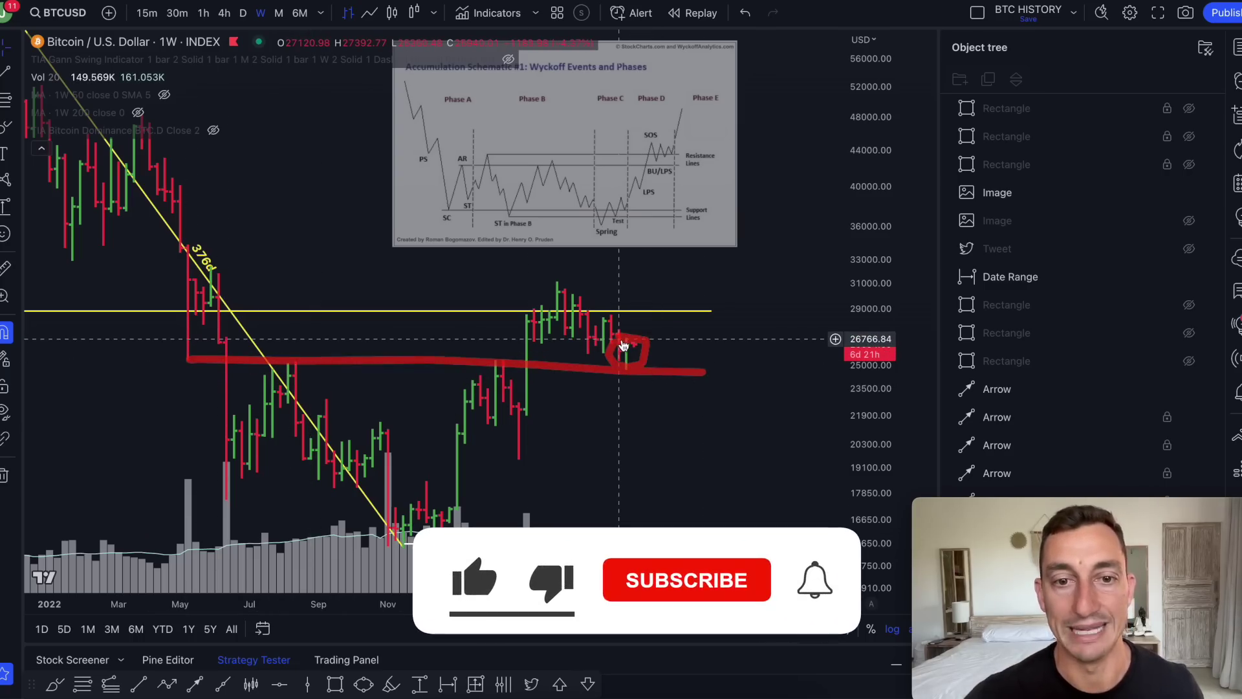
# Review the wider Bitcoin cycle, then open the tweet with the monthly Elliott wave chart and mark its listed price targets.
pyautogui.scroll(-5, 668, 344)
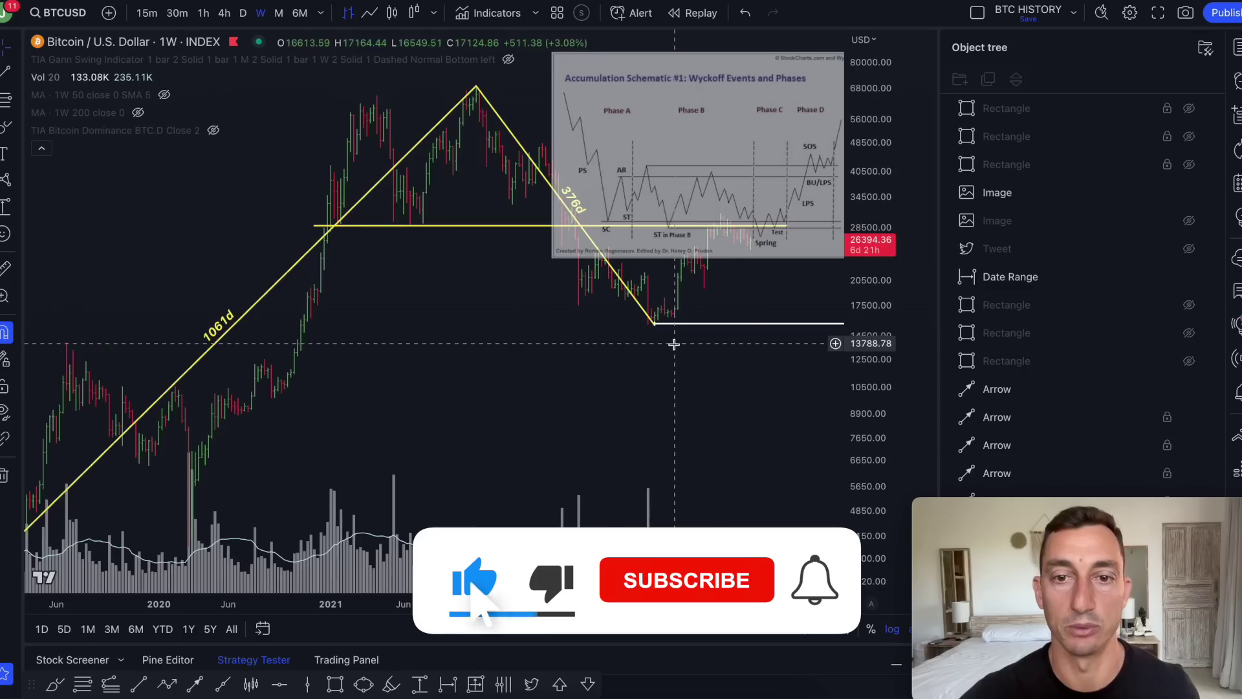
pyautogui.moveTo(673, 343)
pyautogui.mouseDown()
pyautogui.moveTo(627, 438)
pyautogui.moveTo(549, 314)
pyautogui.moveTo(615, 247)
pyautogui.moveTo(884, 50)
pyautogui.mouseUp()
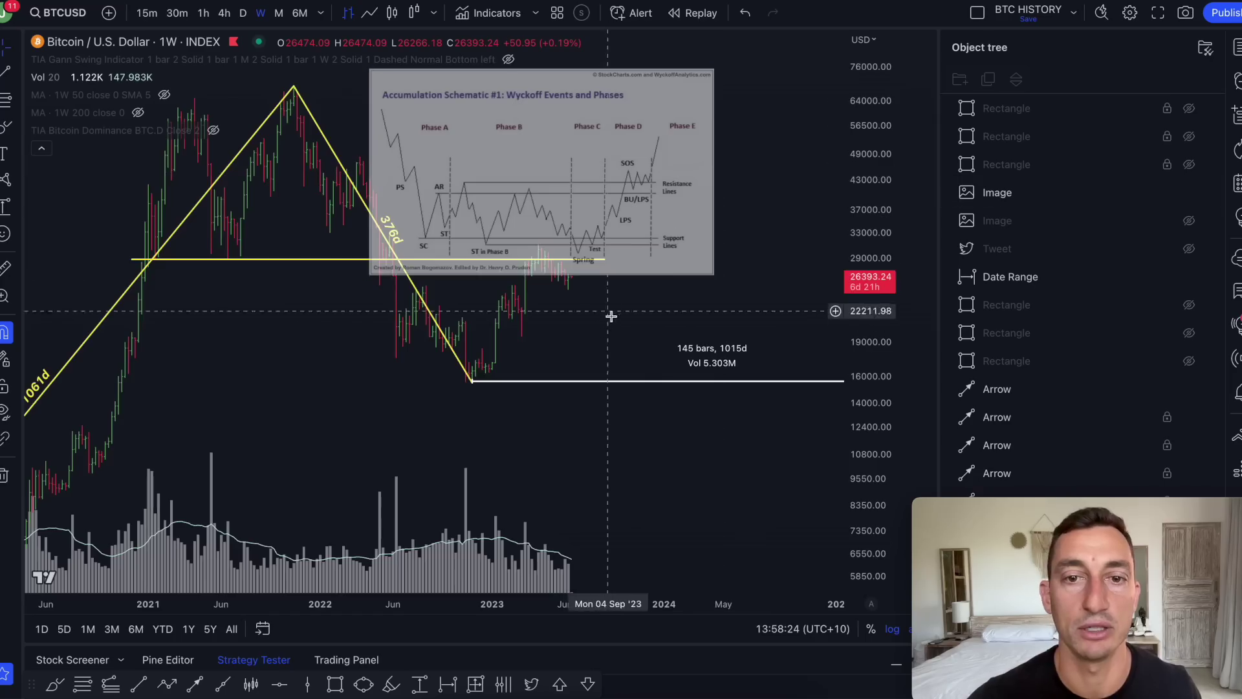
pyautogui.scroll(-4, 608, 314)
pyautogui.click(705, 131)
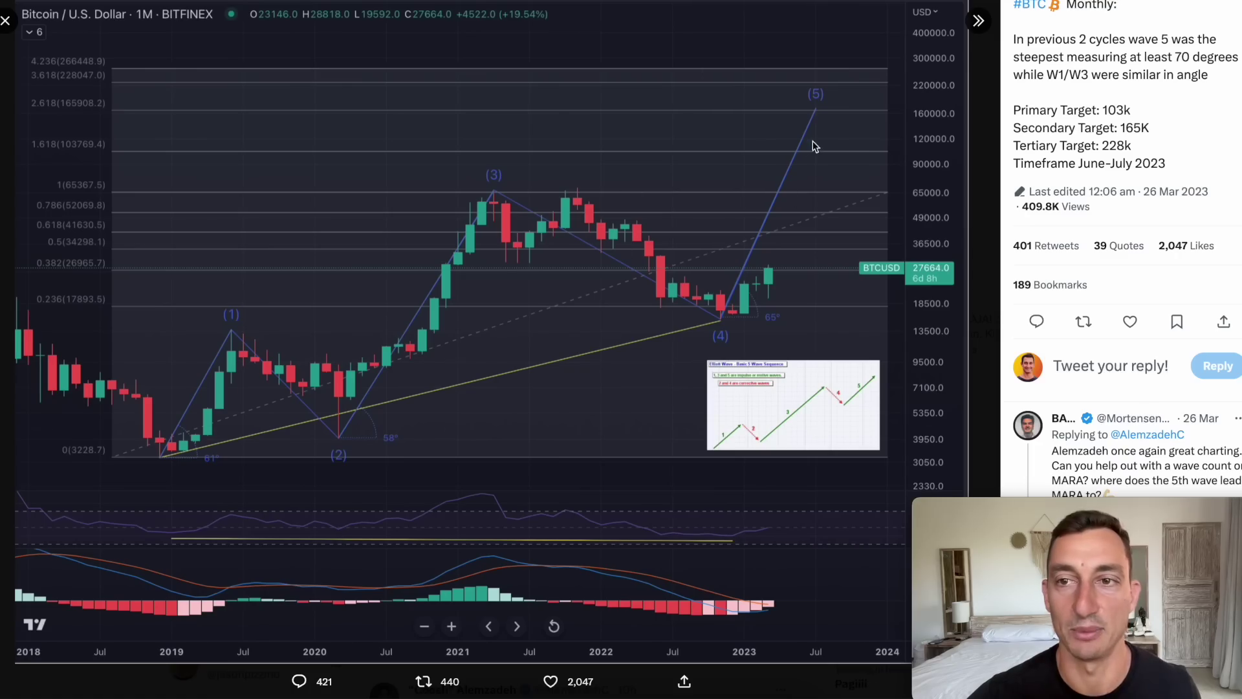
pyautogui.moveTo(1118, 115)
pyautogui.mouseDown()
pyautogui.moveTo(1001, 120)
pyautogui.moveTo(1161, 146)
pyautogui.moveTo(1114, 123)
pyautogui.moveTo(1056, 172)
pyautogui.moveTo(1132, 156)
pyautogui.moveTo(1090, 155)
pyautogui.mouseUp()
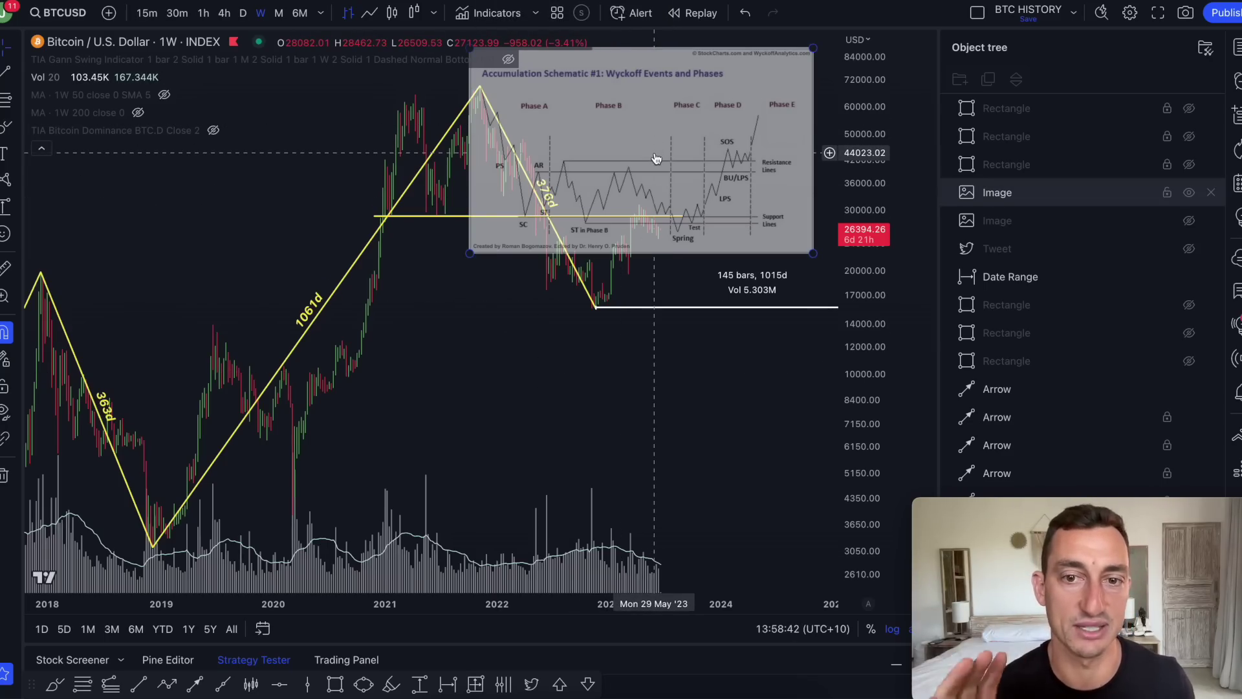
# Go back to the Wyckoff article and circle the whole Phase D paragraph.
pyautogui.scroll(5, 685, 240)
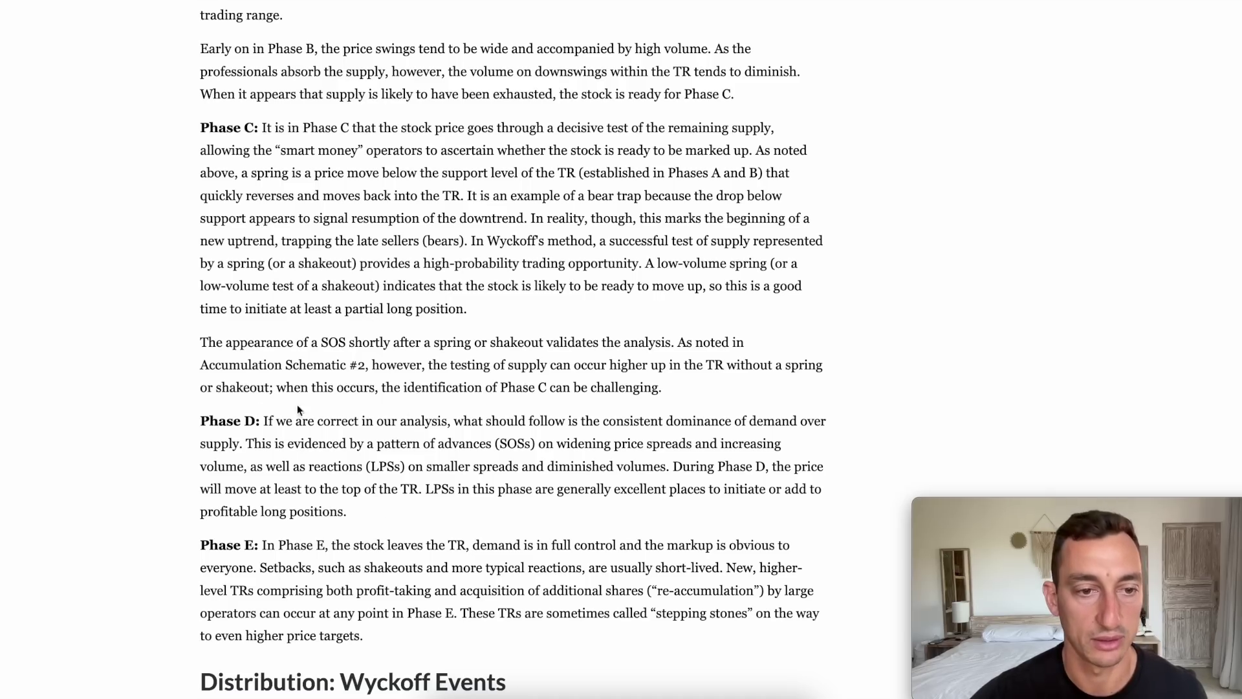
pyautogui.moveTo(297, 410)
pyautogui.mouseDown()
pyautogui.moveTo(170, 479)
pyautogui.moveTo(808, 453)
pyautogui.moveTo(289, 419)
pyautogui.mouseUp()
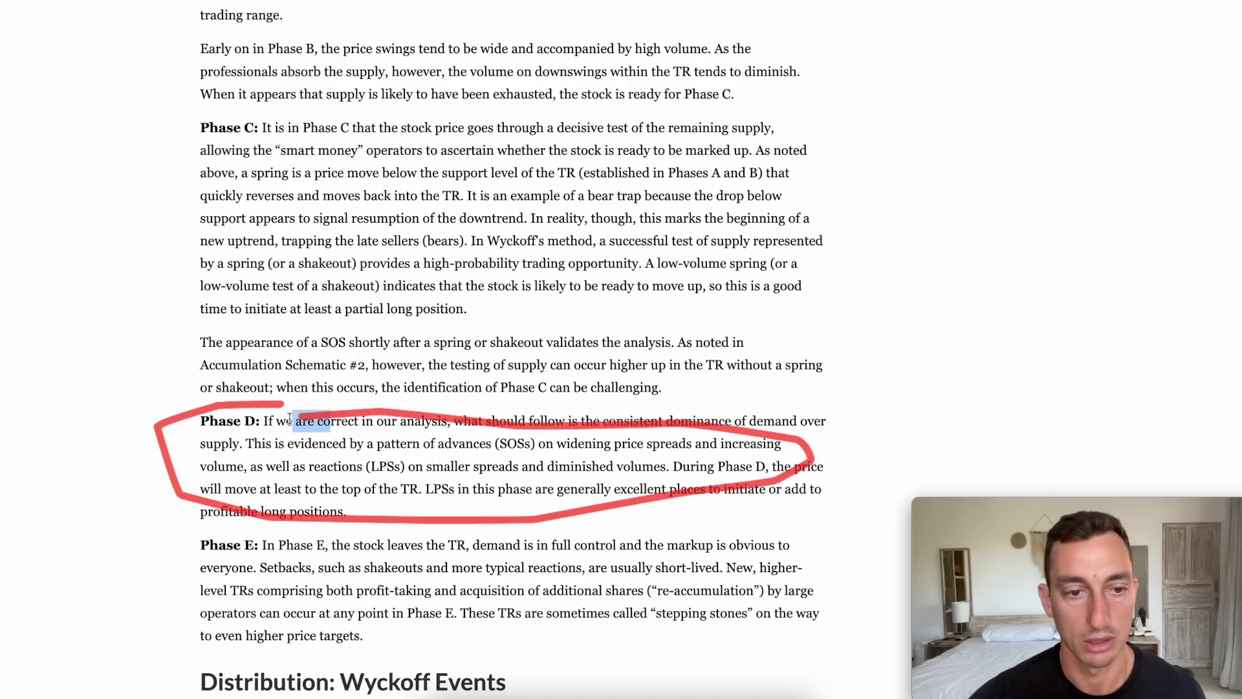
pyautogui.click(438, 466)
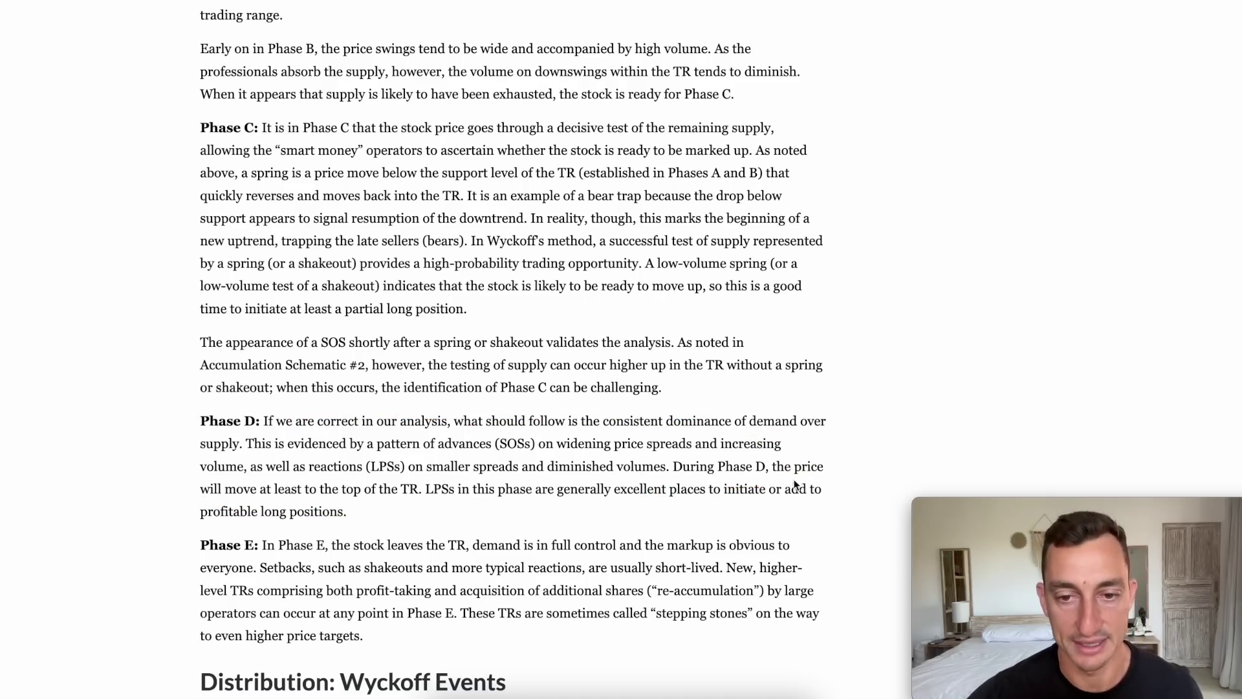
# Underline the Phase E statements on leaving the TR, demand in control, short-lived setbacks and re-accumulation, and mark "higher-level TRs".
pyautogui.scroll(-2, 269, 544)
pyautogui.scroll(1, 268, 544)
pyautogui.moveTo(243, 545); pyautogui.dragTo(509, 547)
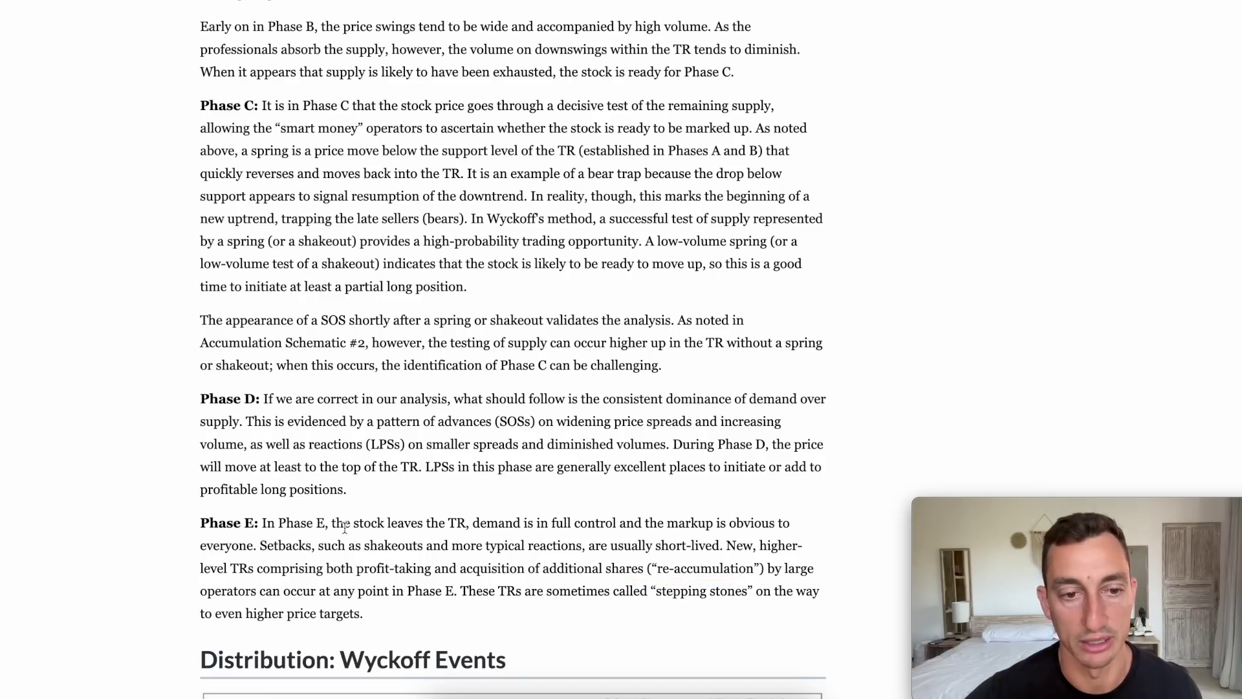
pyautogui.moveTo(489, 538); pyautogui.dragTo(764, 530)
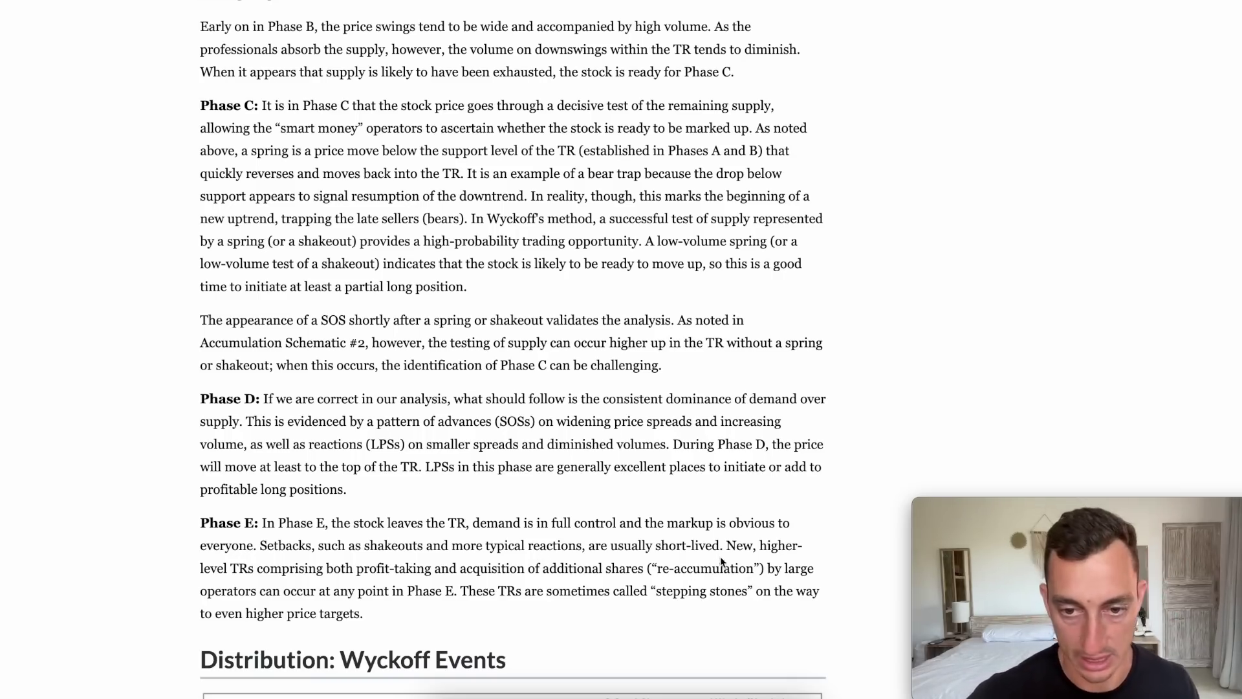
pyautogui.moveTo(725, 556)
pyautogui.mouseDown()
pyautogui.moveTo(805, 556)
pyautogui.moveTo(495, 565)
pyautogui.mouseUp()
pyautogui.moveTo(159, 584)
pyautogui.mouseDown()
pyautogui.moveTo(346, 595)
pyautogui.moveTo(766, 584)
pyautogui.mouseUp()
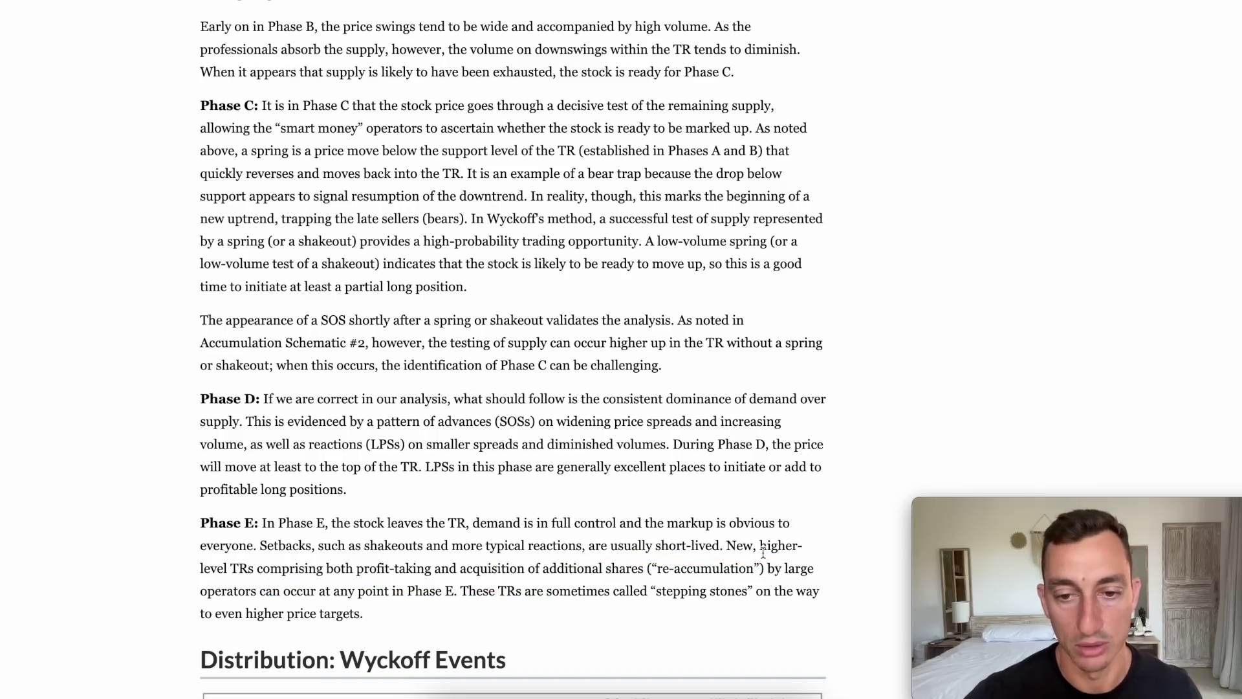
pyautogui.moveTo(792, 537)
pyautogui.mouseDown()
pyautogui.moveTo(756, 561)
pyautogui.moveTo(751, 541)
pyautogui.mouseUp()
pyautogui.moveTo(235, 563)
pyautogui.mouseDown()
pyautogui.moveTo(205, 578)
pyautogui.moveTo(218, 563)
pyautogui.mouseUp()
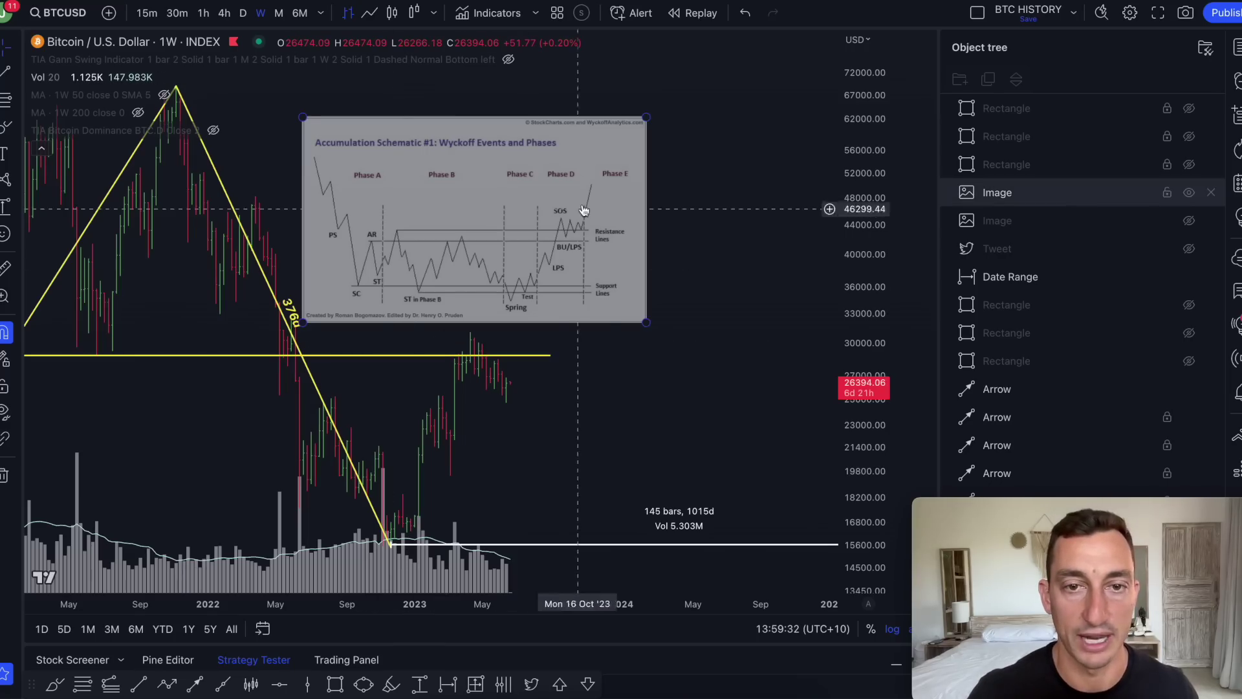
# Circle the Phase E label on Accumulation Schematic #1 and draw support at about 25392 from May 2022 to January 2024.
pyautogui.moveTo(584, 200); pyautogui.dragTo(621, 162)
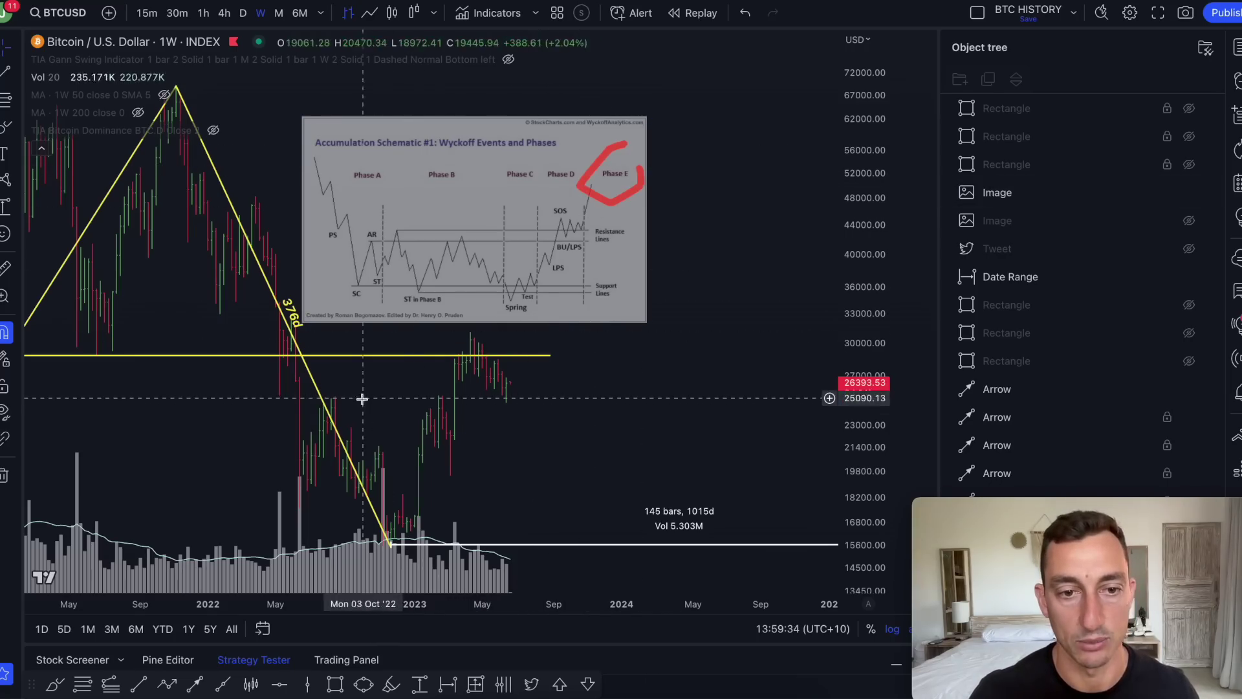
pyautogui.moveTo(275, 395); pyautogui.dragTo(622, 395)
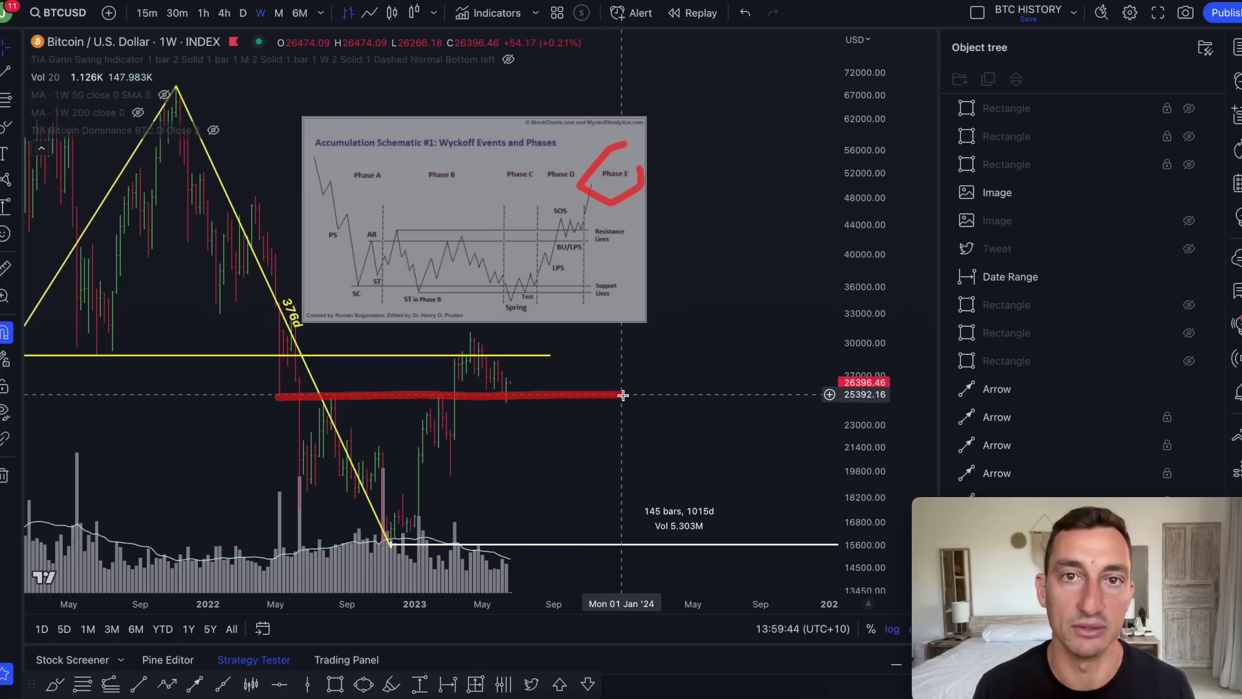
# Mark the support zone around 25400 across the 2022 and 2023 bars and trace the rally from the late-2022 low to the 2023 high.
pyautogui.moveTo(511, 383); pyautogui.dragTo(487, 387)
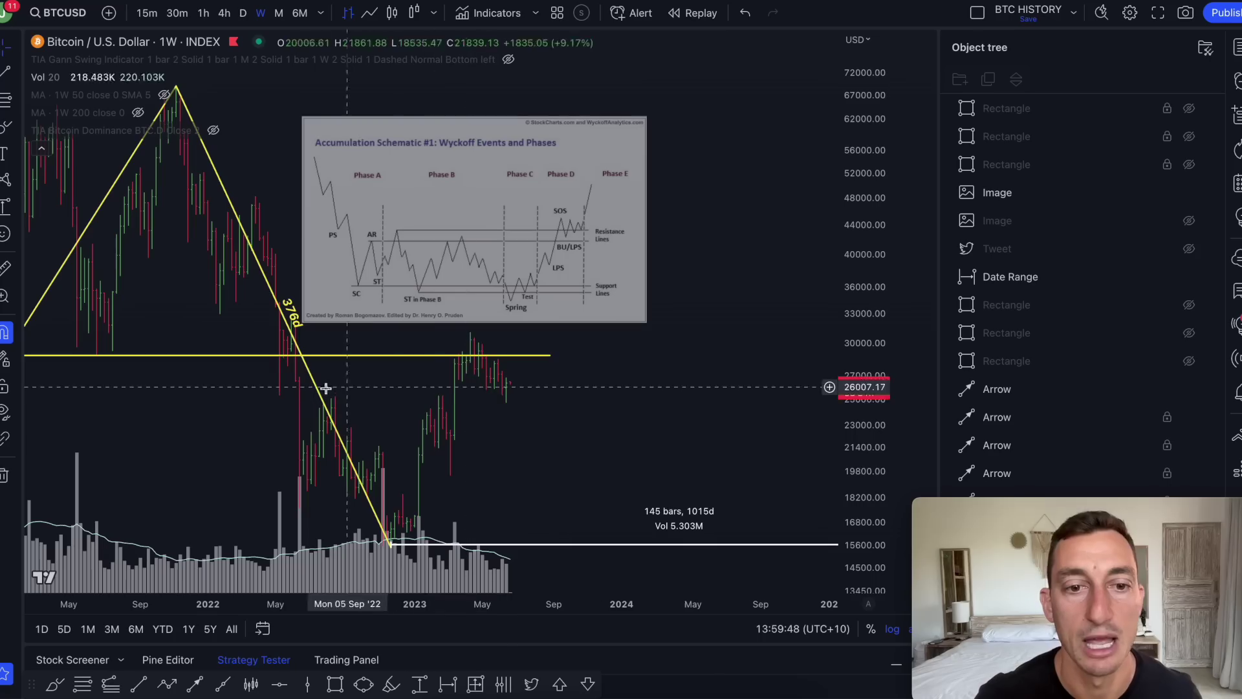
pyautogui.moveTo(310, 397); pyautogui.dragTo(378, 398)
pyautogui.moveTo(477, 399)
pyautogui.mouseDown()
pyautogui.moveTo(571, 401)
pyautogui.moveTo(471, 328)
pyautogui.moveTo(443, 405)
pyautogui.moveTo(467, 327)
pyautogui.moveTo(515, 393)
pyautogui.mouseUp()
pyautogui.moveTo(430, 521)
pyautogui.mouseDown()
pyautogui.moveTo(407, 530)
pyautogui.moveTo(443, 559)
pyautogui.moveTo(397, 513)
pyautogui.moveTo(474, 346)
pyautogui.mouseUp()
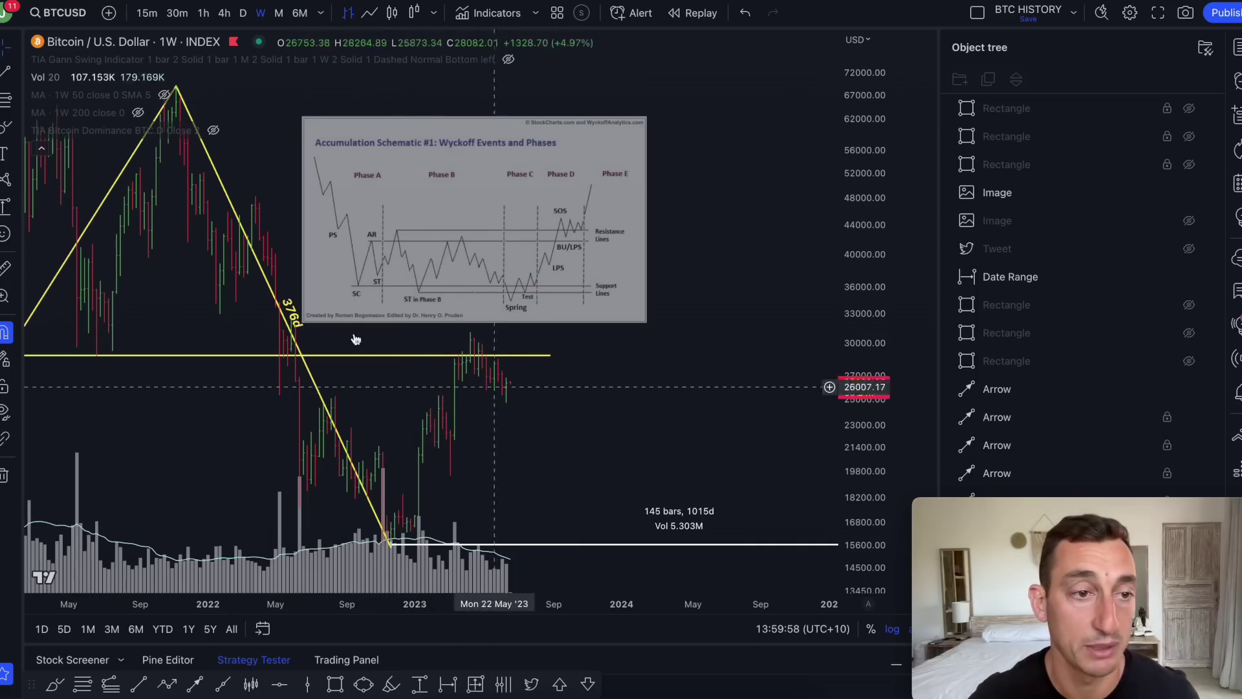
# Measure price and time from the 21 November 2022 low to the 12 June 2023 bar and try a freehand sketch of the advance.
pyautogui.click(391, 550)
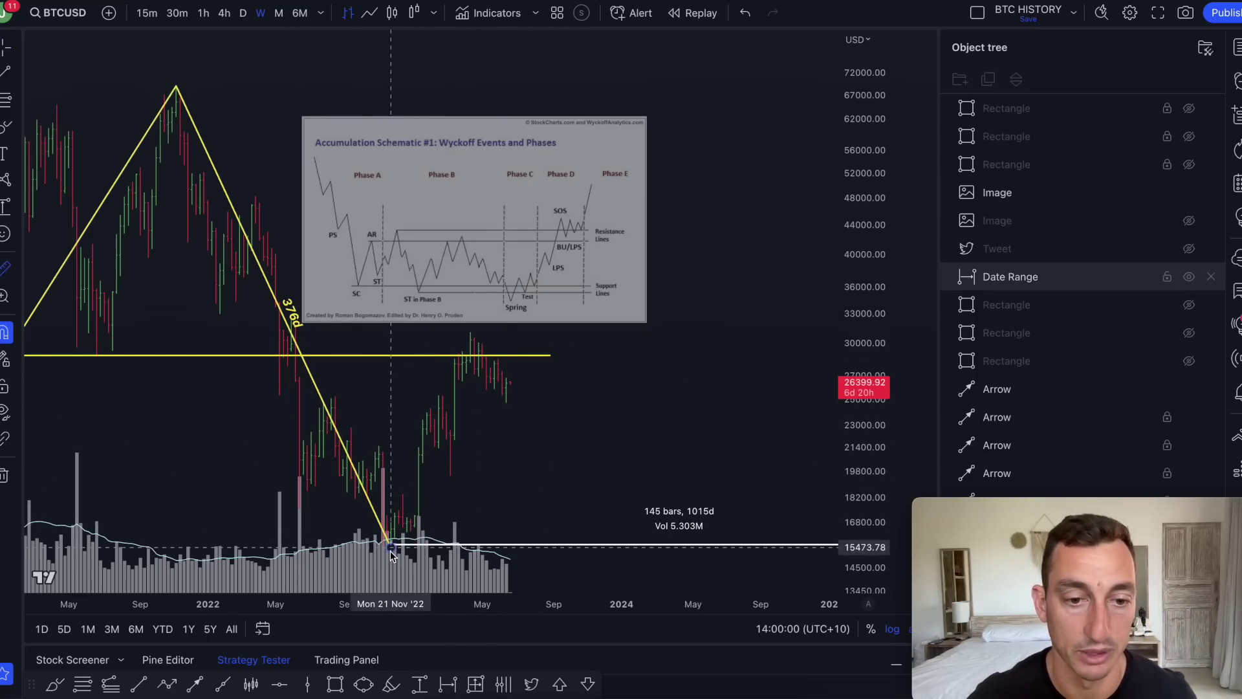
pyautogui.keyDown('shift'); pyautogui.click(391, 548); pyautogui.keyUp('shift')
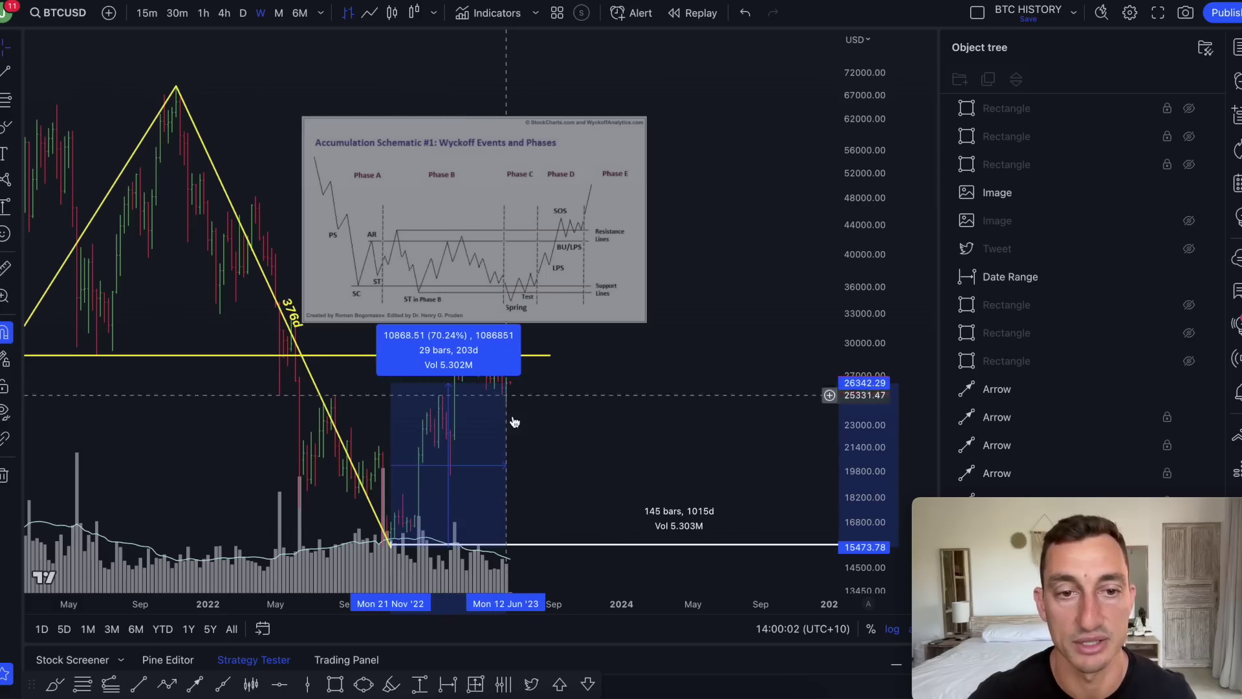
pyautogui.click(508, 392)
pyautogui.click(605, 482)
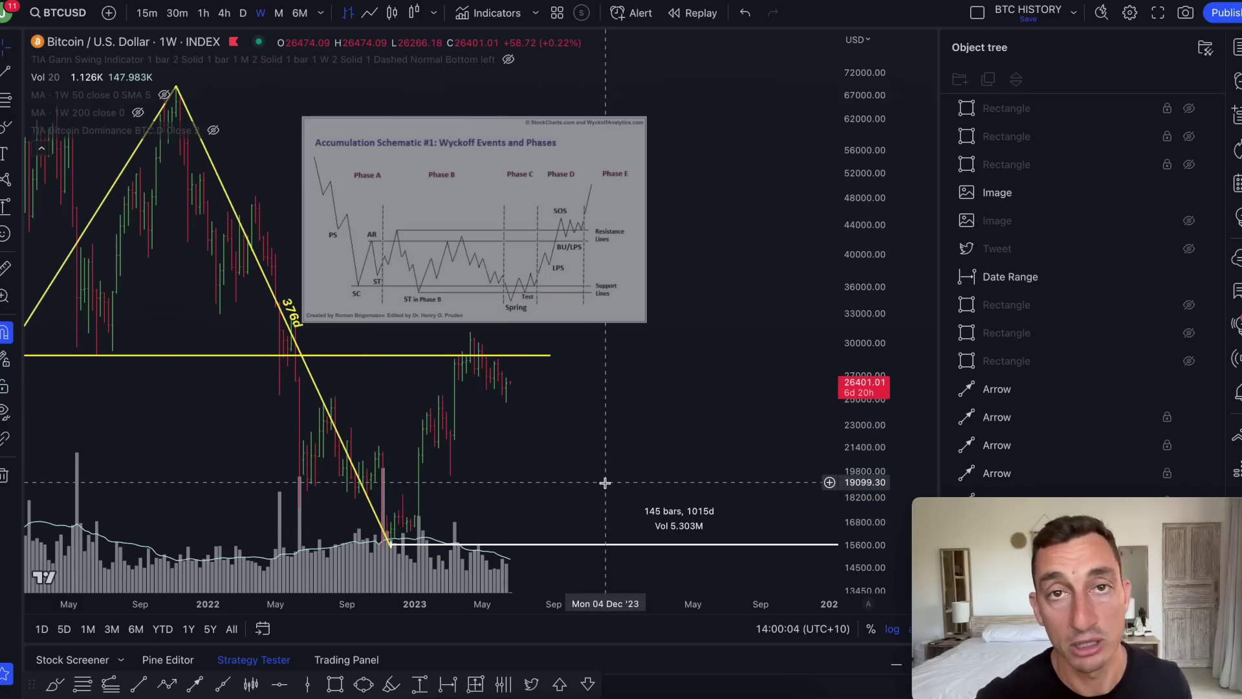
pyautogui.moveTo(392, 540)
pyautogui.mouseDown()
pyautogui.moveTo(438, 418)
pyautogui.moveTo(494, 378)
pyautogui.moveTo(510, 394)
pyautogui.moveTo(546, 358)
pyautogui.moveTo(601, 397)
pyautogui.moveTo(674, 368)
pyautogui.moveTo(744, 405)
pyautogui.mouseUp()
pyautogui.hotkey('ctrl', 'z')
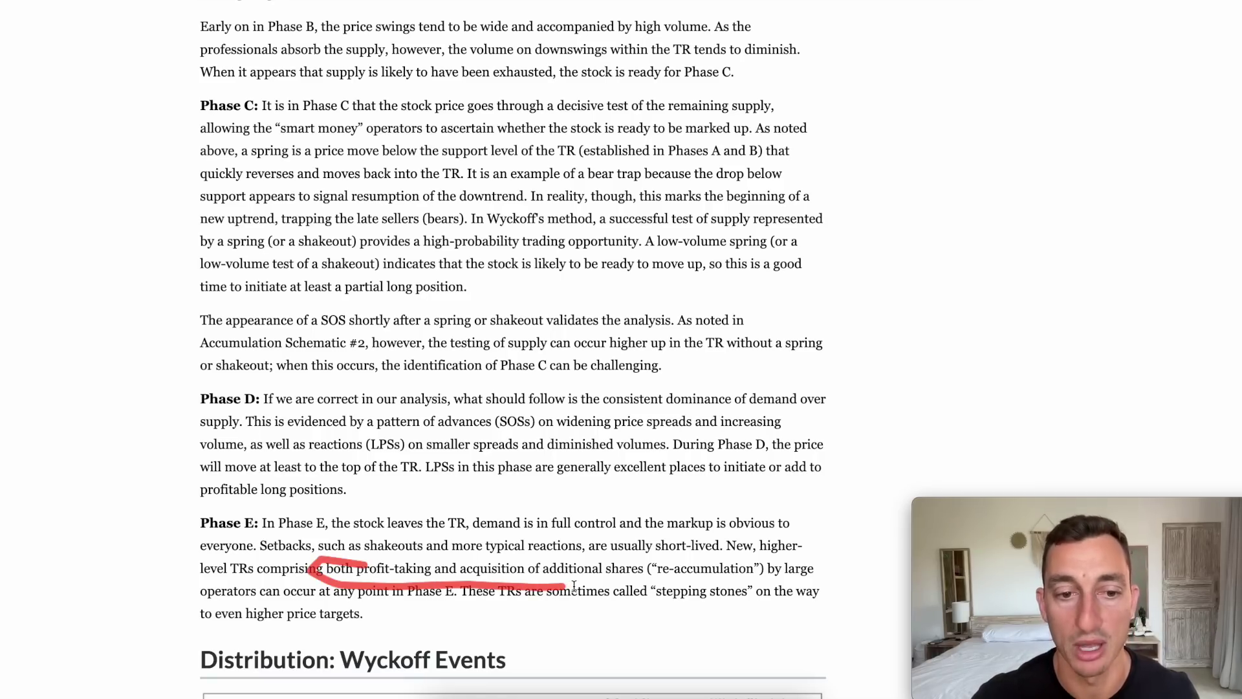
# Mark the Phase E re-accumulation lines in the Wyckoff article and circle the Phase D, Phase E and Phase B labels on Accumulation Schematic #1.
pyautogui.moveTo(599, 580)
pyautogui.mouseDown()
pyautogui.moveTo(621, 569)
pyautogui.moveTo(373, 551)
pyautogui.mouseUp()
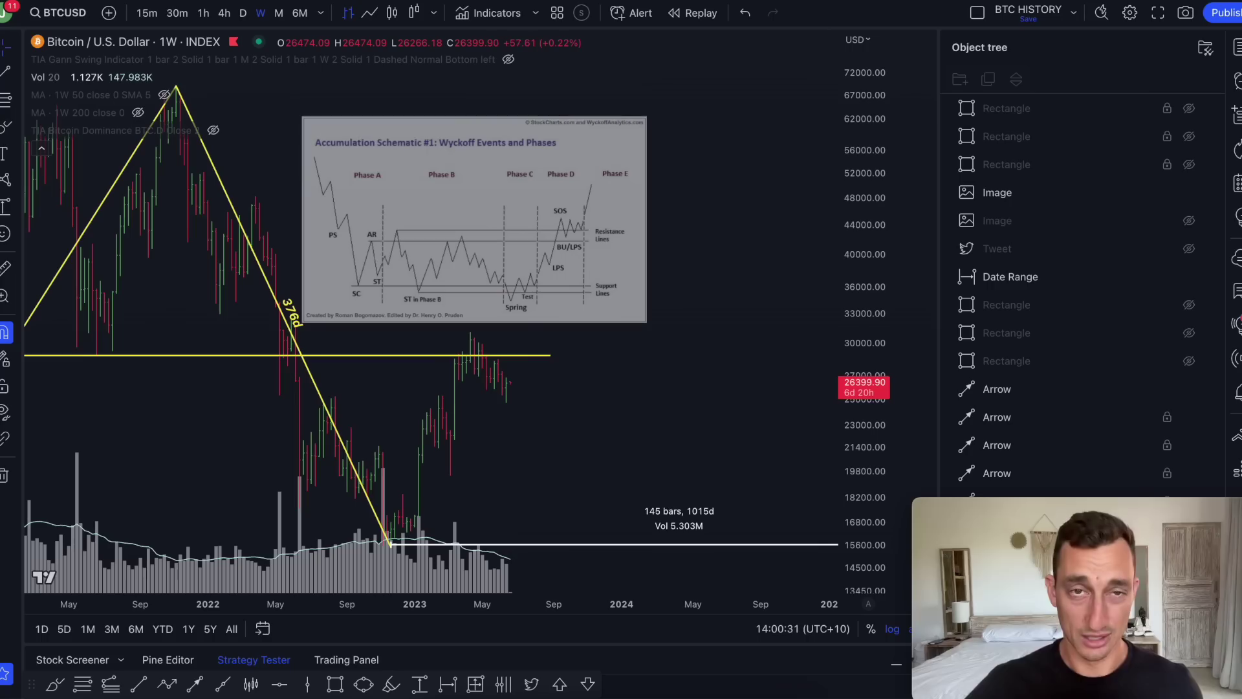
pyautogui.moveTo(551, 162); pyautogui.dragTo(646, 167)
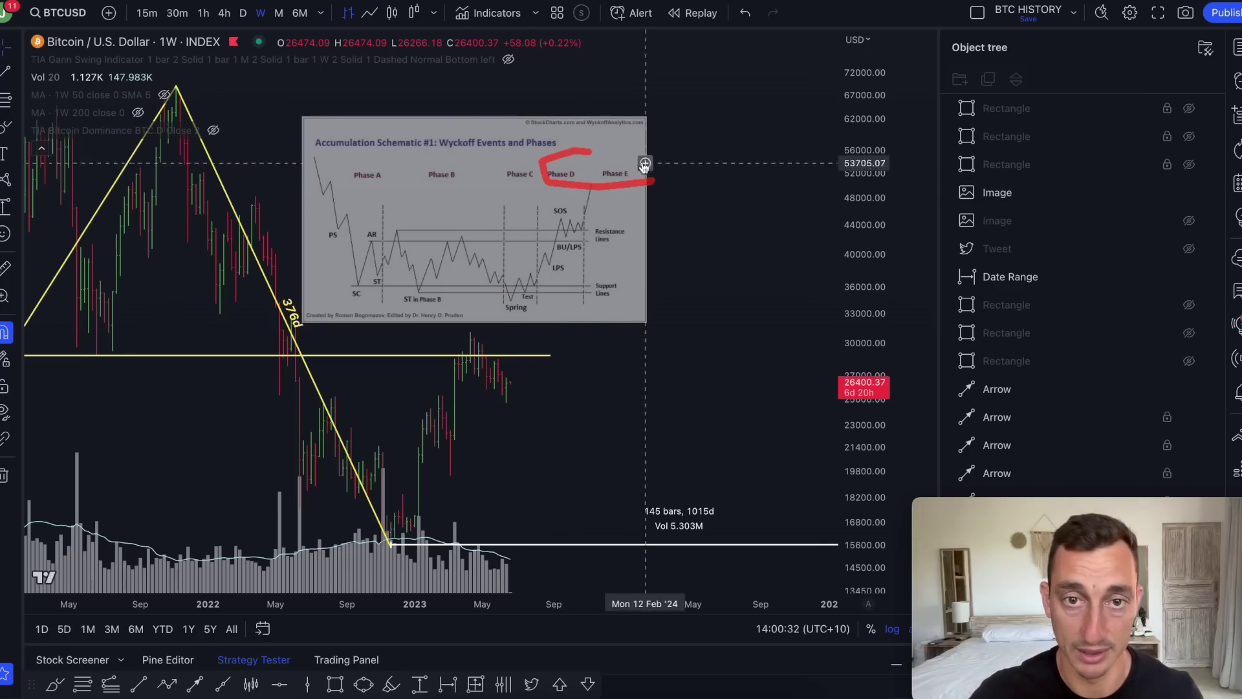
pyautogui.moveTo(403, 187); pyautogui.dragTo(437, 158)
pyautogui.moveTo(491, 194); pyautogui.dragTo(408, 186)
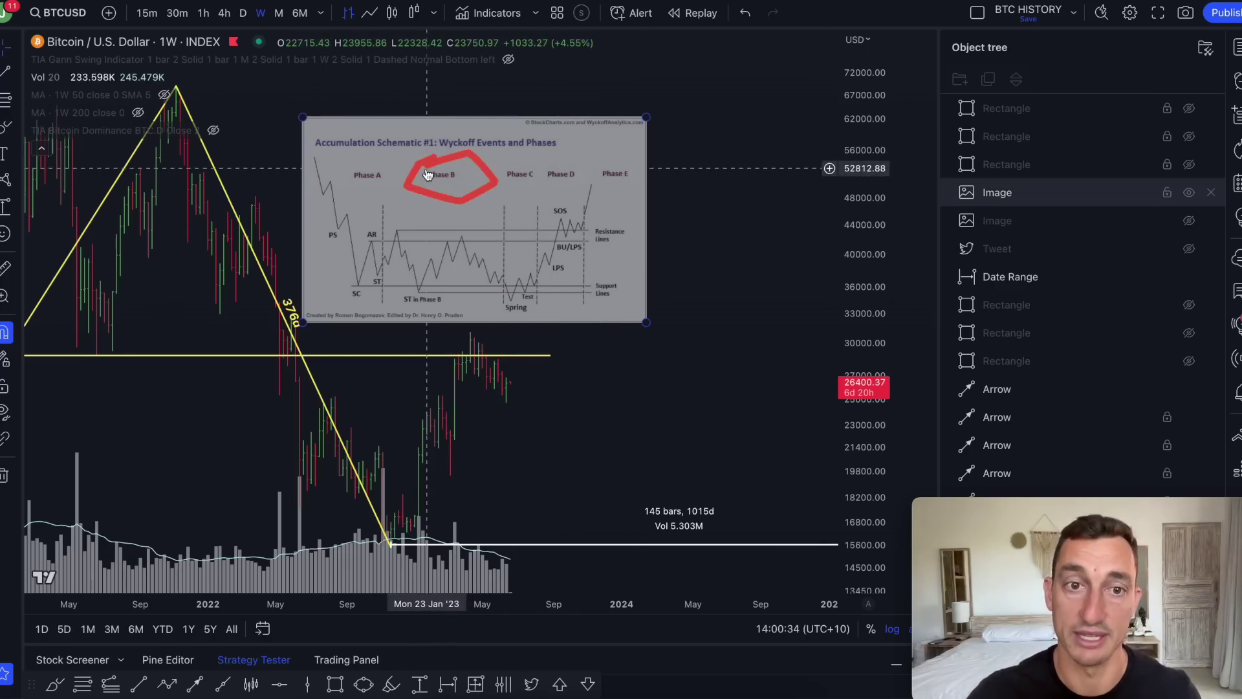
pyautogui.click(404, 295)
pyautogui.moveTo(416, 178); pyautogui.dragTo(508, 176)
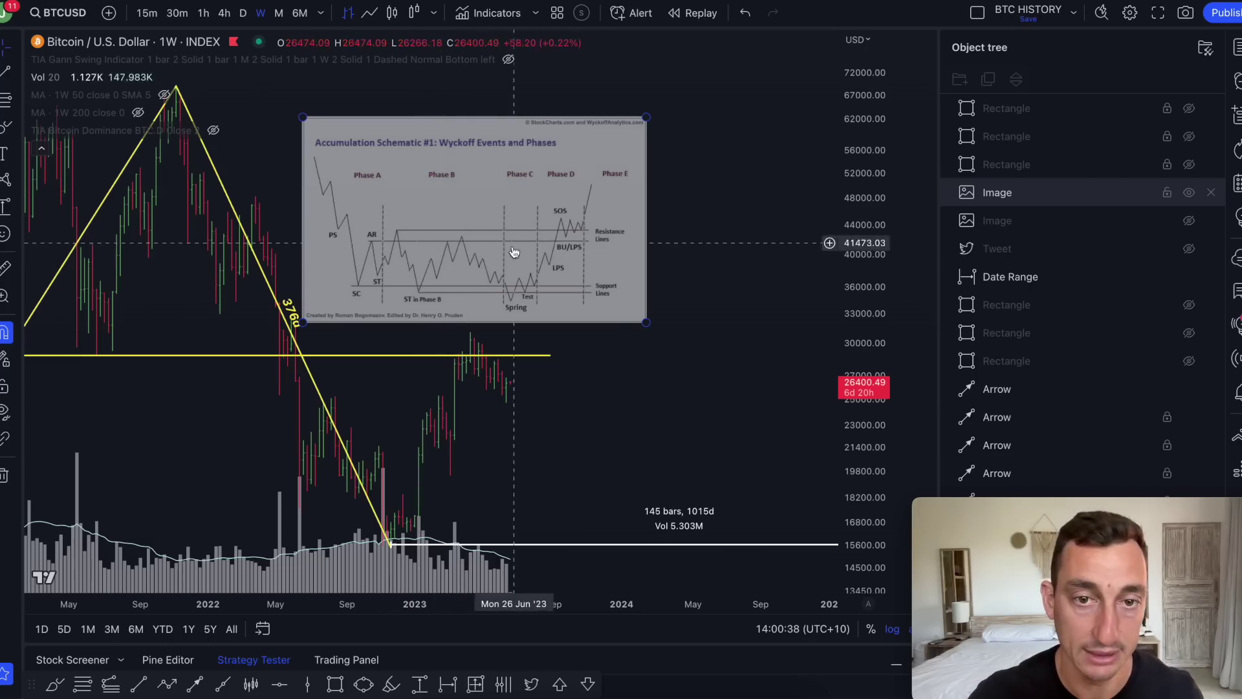
# Sketch a possible drop from the 2023 high toward the lows and mark the matching Phase B swings on the schematic.
pyautogui.click(432, 485)
pyautogui.moveTo(476, 346)
pyautogui.mouseDown()
pyautogui.moveTo(543, 427)
pyautogui.moveTo(571, 499)
pyautogui.moveTo(626, 508)
pyautogui.mouseUp()
pyautogui.moveTo(457, 517); pyautogui.dragTo(265, 517)
pyautogui.click(421, 284)
pyautogui.moveTo(420, 285)
pyautogui.mouseDown()
pyautogui.moveTo(452, 249)
pyautogui.moveTo(492, 278)
pyautogui.mouseUp()
pyautogui.click(432, 161)
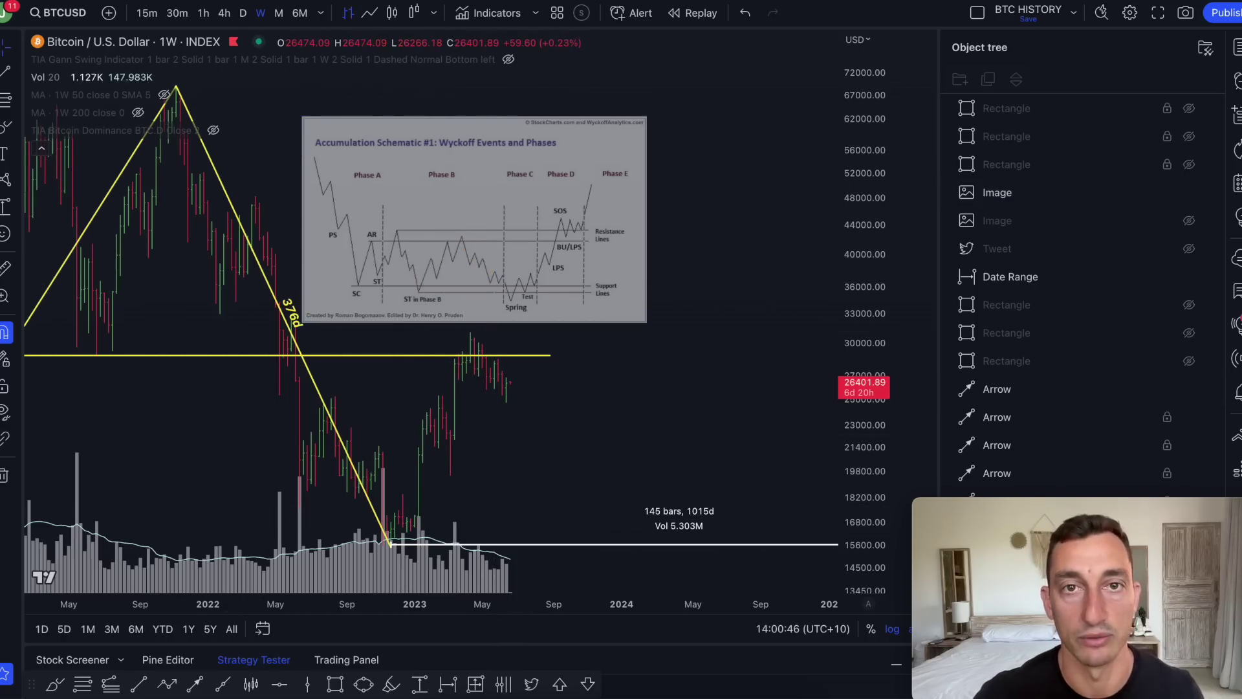
# Check Accumulation Schematic #2 in the Wyckoff article and return to the Bitcoin chart.
pyautogui.press('super+Tab')
pyautogui.scroll(15, 396, 357)
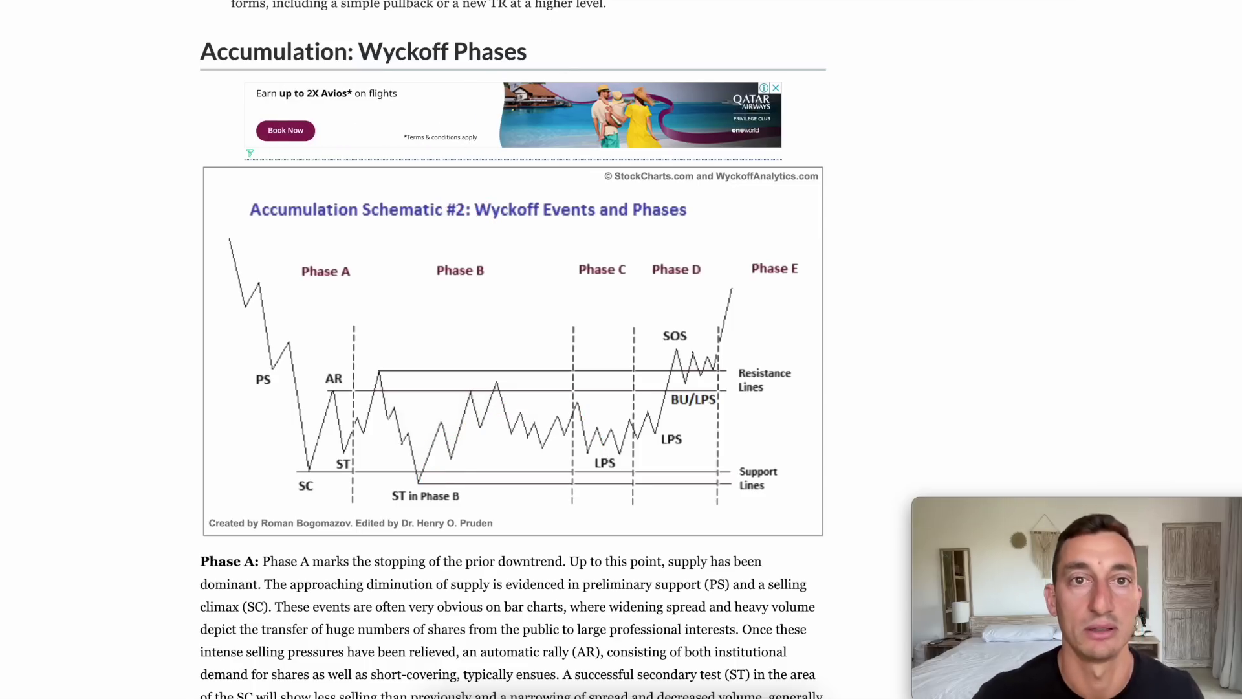
pyautogui.press('super+Tab')
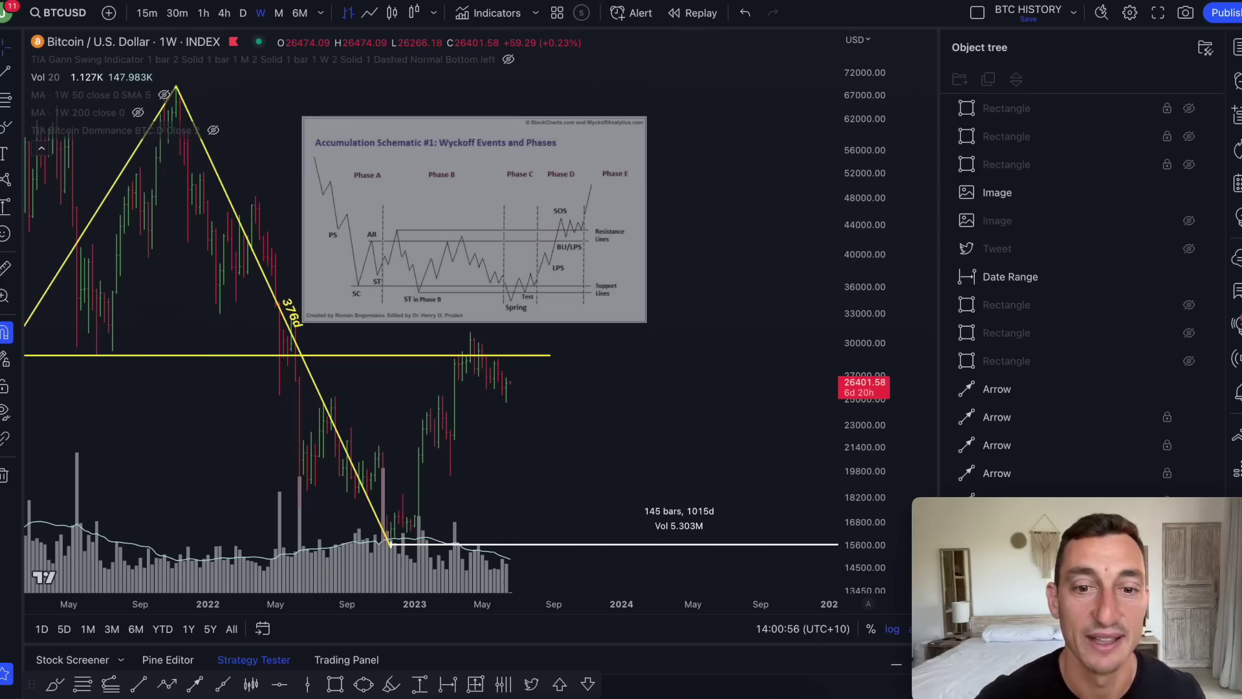
# Sketch a projected rally into a sideways range below a resistance line at about 42000 and circle Phase E on the schematic.
pyautogui.moveTo(541, 438)
pyautogui.mouseDown()
pyautogui.moveTo(565, 449)
pyautogui.moveTo(566, 384)
pyautogui.moveTo(607, 266)
pyautogui.mouseUp()
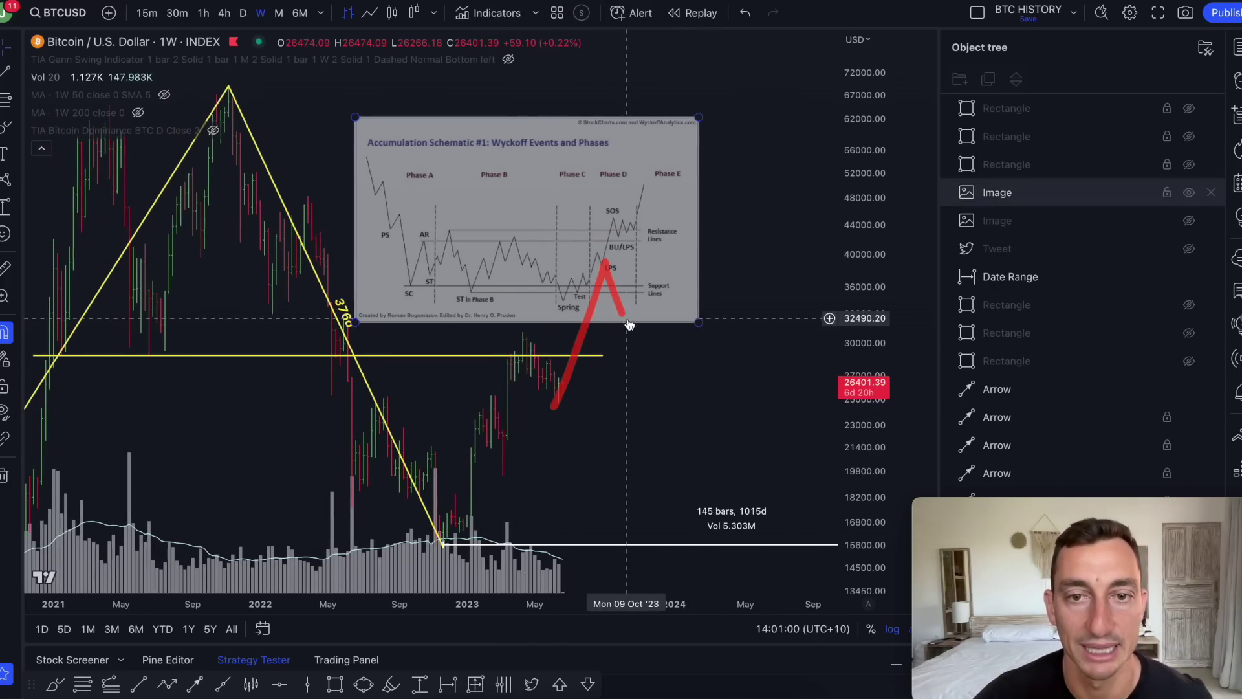
pyautogui.moveTo(647, 157)
pyautogui.mouseDown()
pyautogui.moveTo(690, 166)
pyautogui.moveTo(647, 161)
pyautogui.mouseUp()
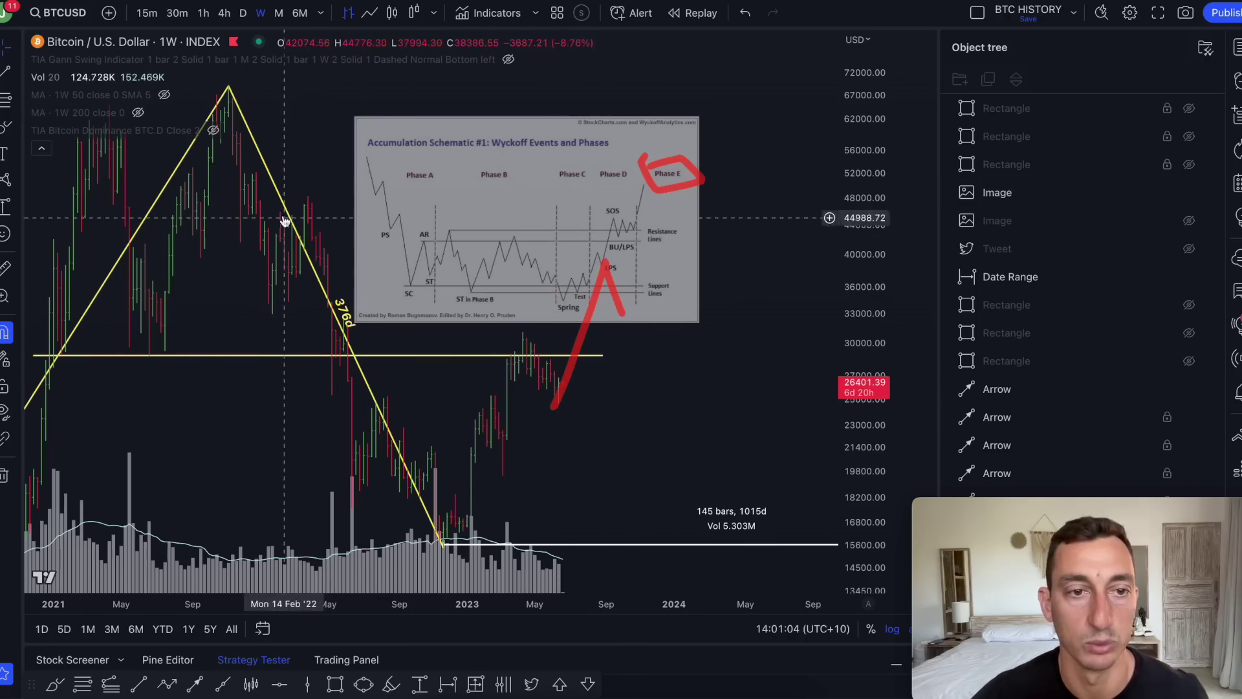
pyautogui.moveTo(204, 237); pyautogui.dragTo(801, 234)
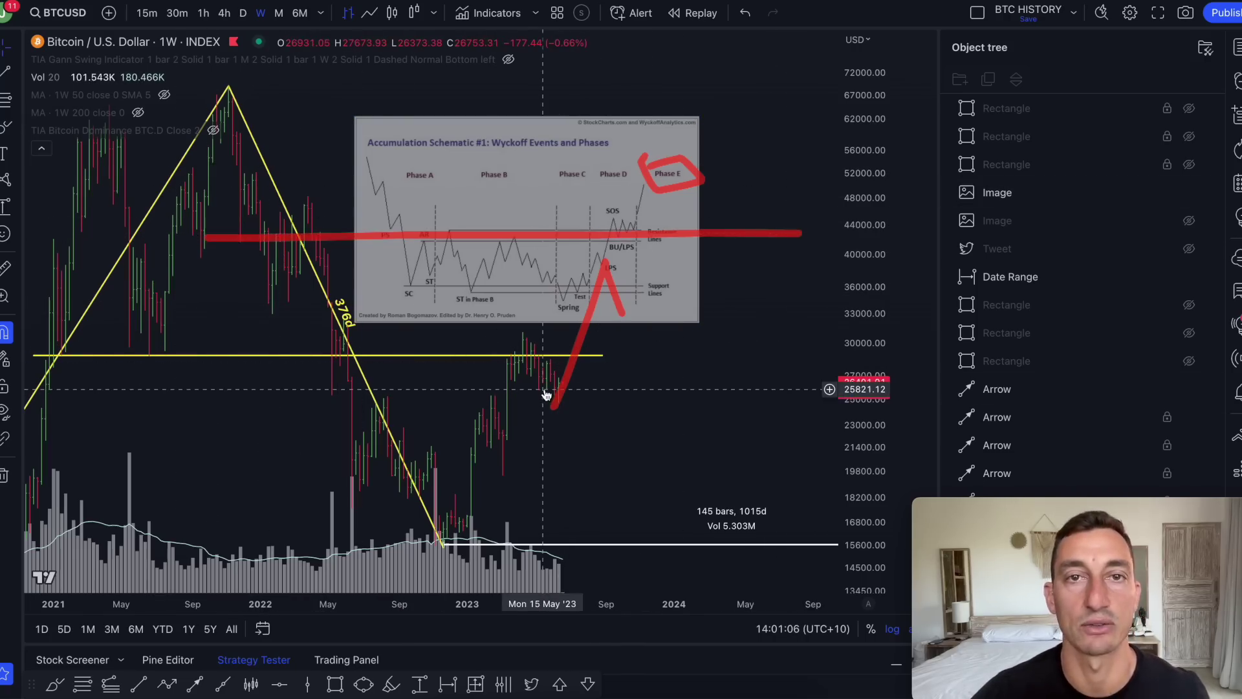
pyautogui.moveTo(617, 313); pyautogui.dragTo(580, 238)
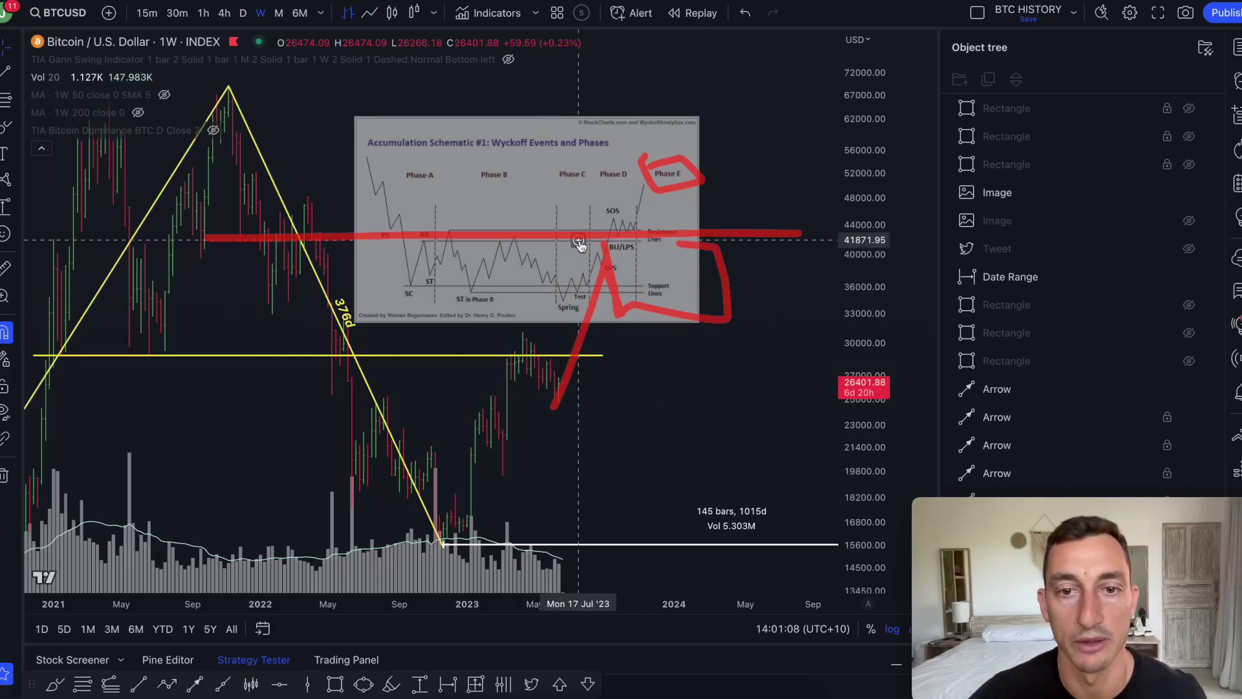
# Go back to the 2014–2016 cycle, draw a level at about 310 and box the consolidation that forms above it.
pyautogui.scroll(-10, 642, 307)
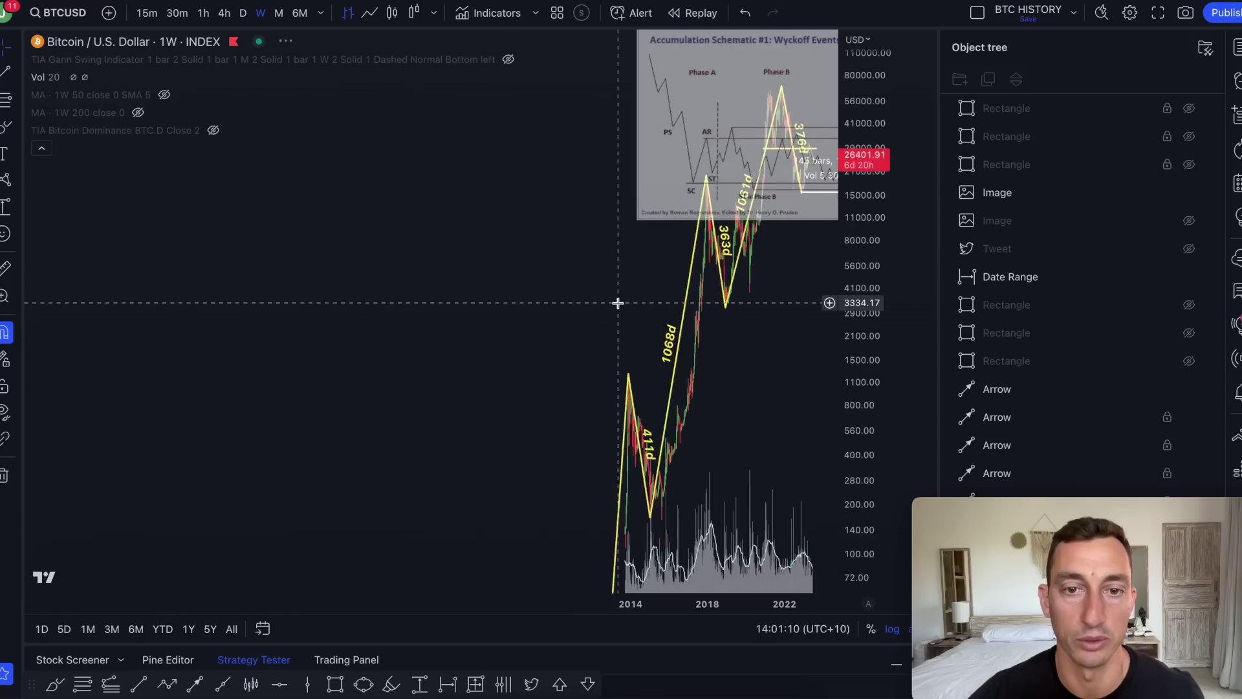
pyautogui.moveTo(582, 258); pyautogui.dragTo(750, 258)
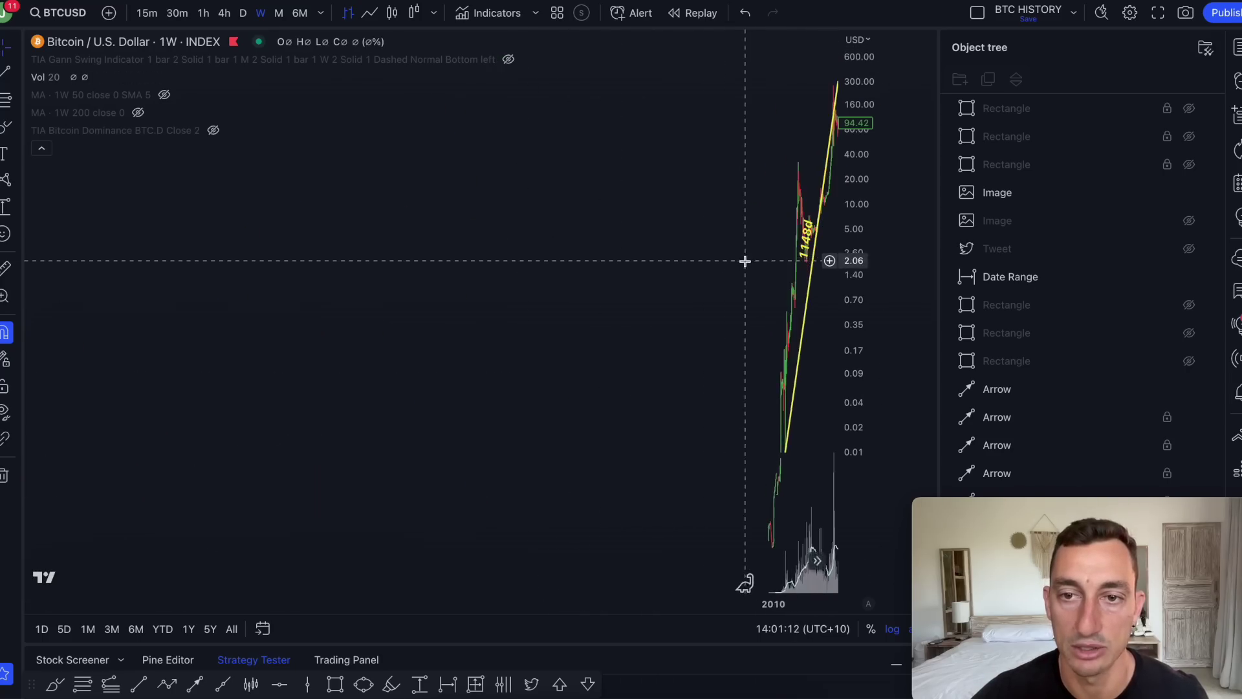
pyautogui.scroll(10, 745, 261)
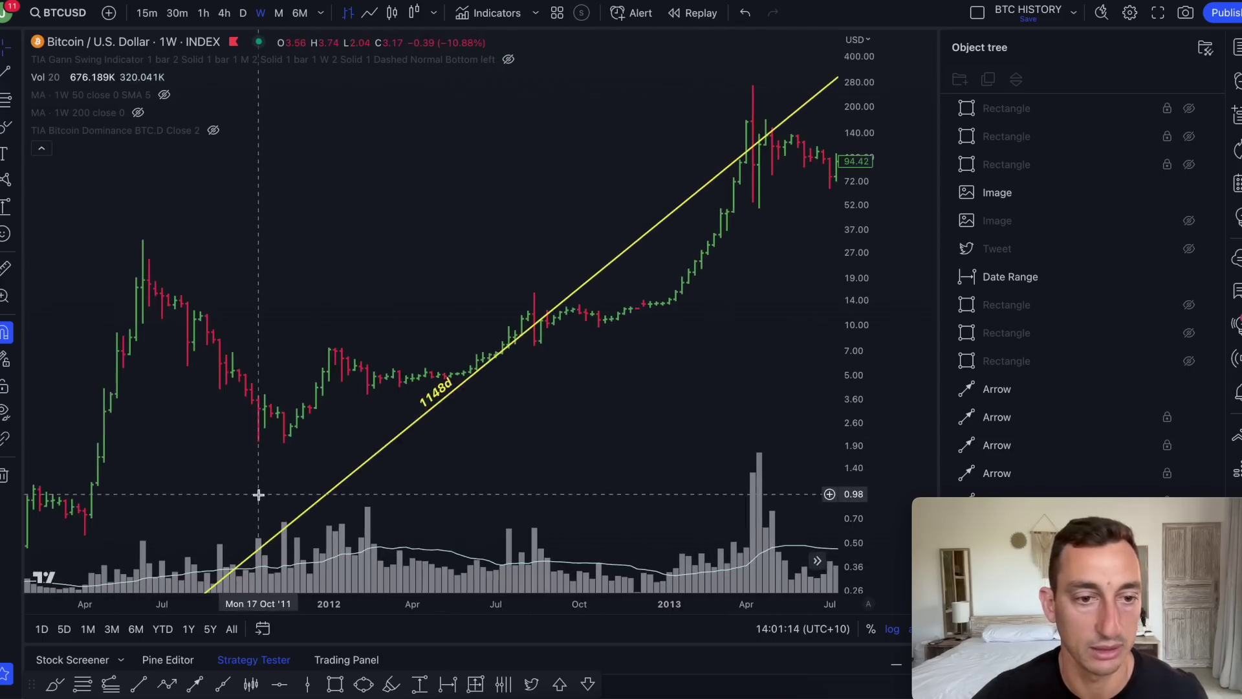
pyautogui.moveTo(802, 374); pyautogui.dragTo(150, 404)
pyautogui.moveTo(604, 330)
pyautogui.mouseDown()
pyautogui.moveTo(379, 356)
pyautogui.moveTo(309, 404)
pyautogui.mouseUp()
pyautogui.moveTo(388, 401); pyautogui.dragTo(740, 406)
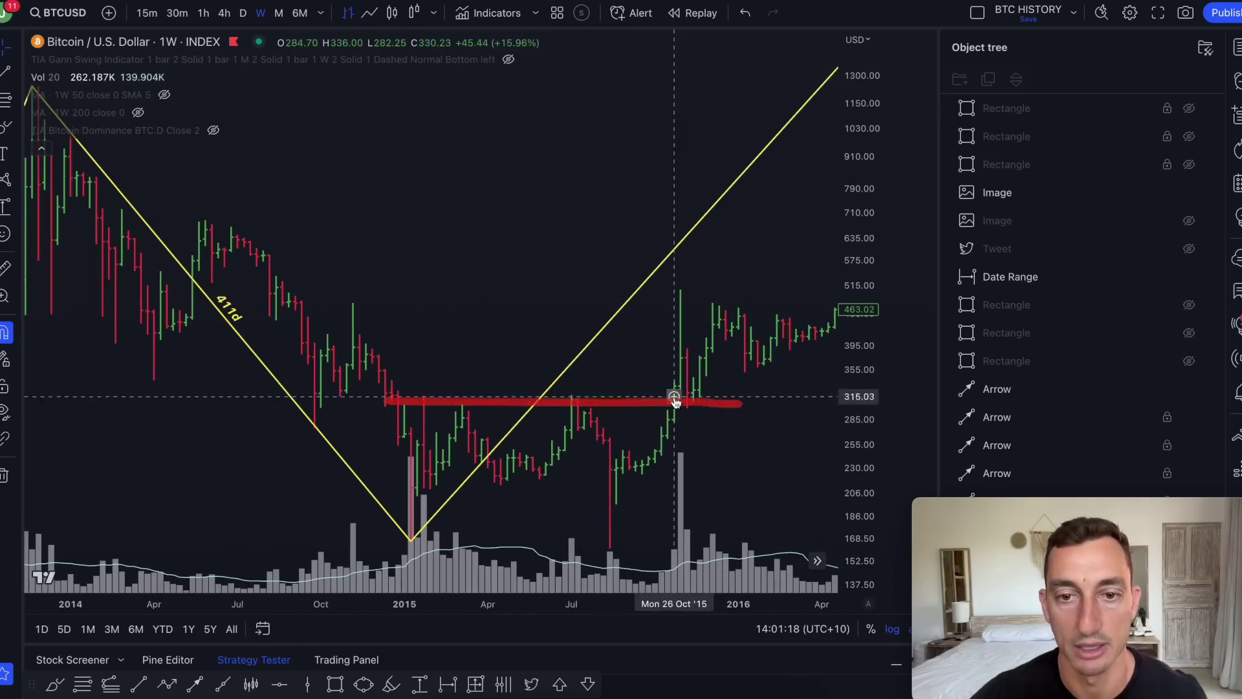
pyautogui.moveTo(681, 309)
pyautogui.mouseDown()
pyautogui.moveTo(828, 306)
pyautogui.moveTo(830, 367)
pyautogui.moveTo(632, 365)
pyautogui.mouseUp()
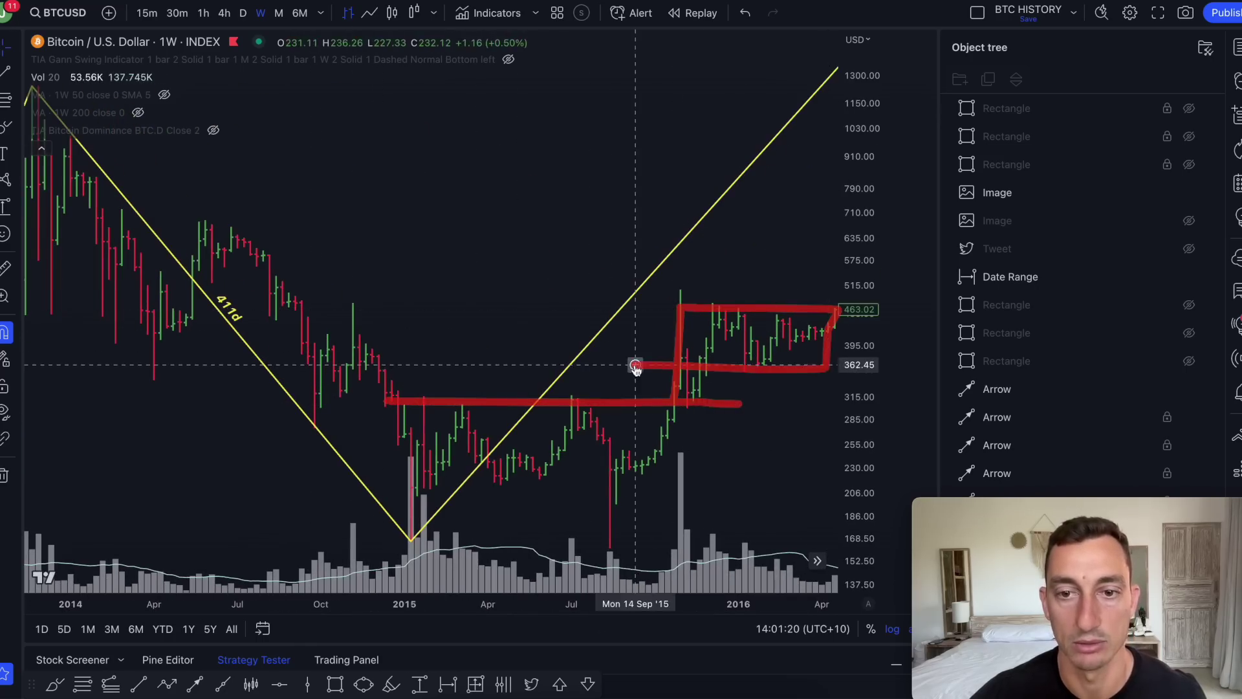
# Box the mid-2016 and late-2016 consolidations and trace the price swing into early January 2017.
pyautogui.hscroll(5, 713, 423)
pyautogui.moveTo(712, 156); pyautogui.dragTo(735, 111)
pyautogui.hscroll(5, 643, 410)
pyautogui.moveTo(539, 320)
pyautogui.mouseDown()
pyautogui.moveTo(574, 213)
pyautogui.moveTo(668, 244)
pyautogui.moveTo(535, 278)
pyautogui.mouseUp()
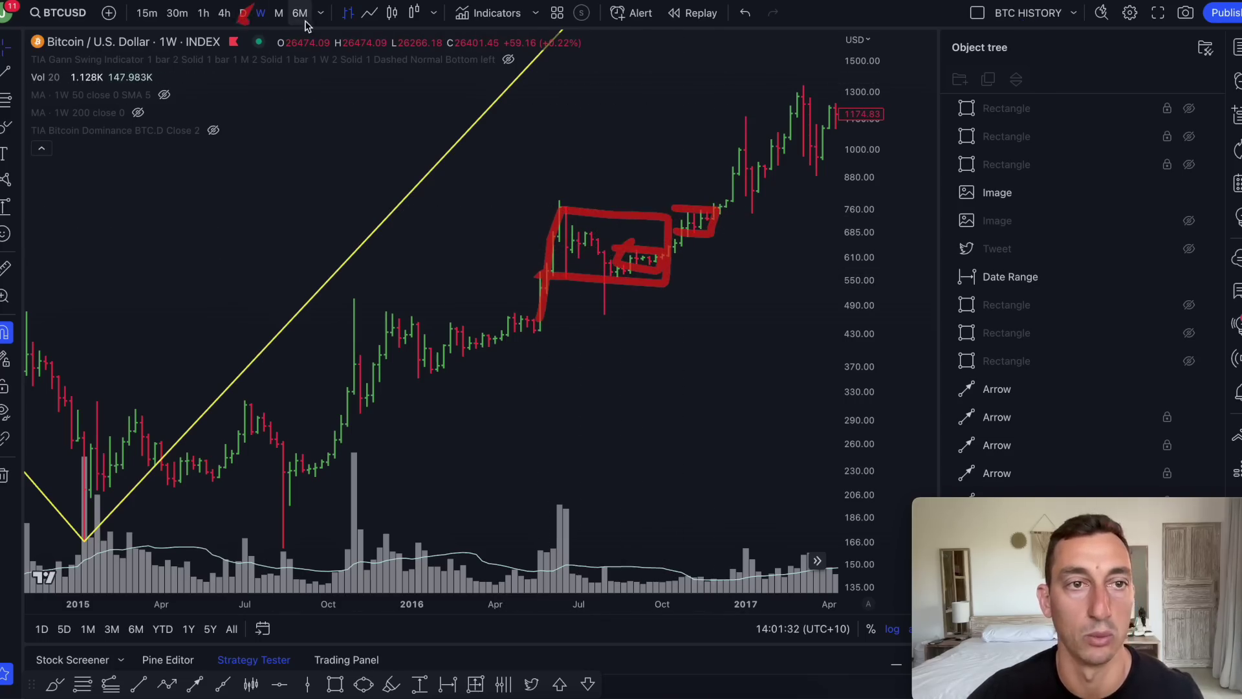
pyautogui.moveTo(662, 209); pyautogui.dragTo(697, 209)
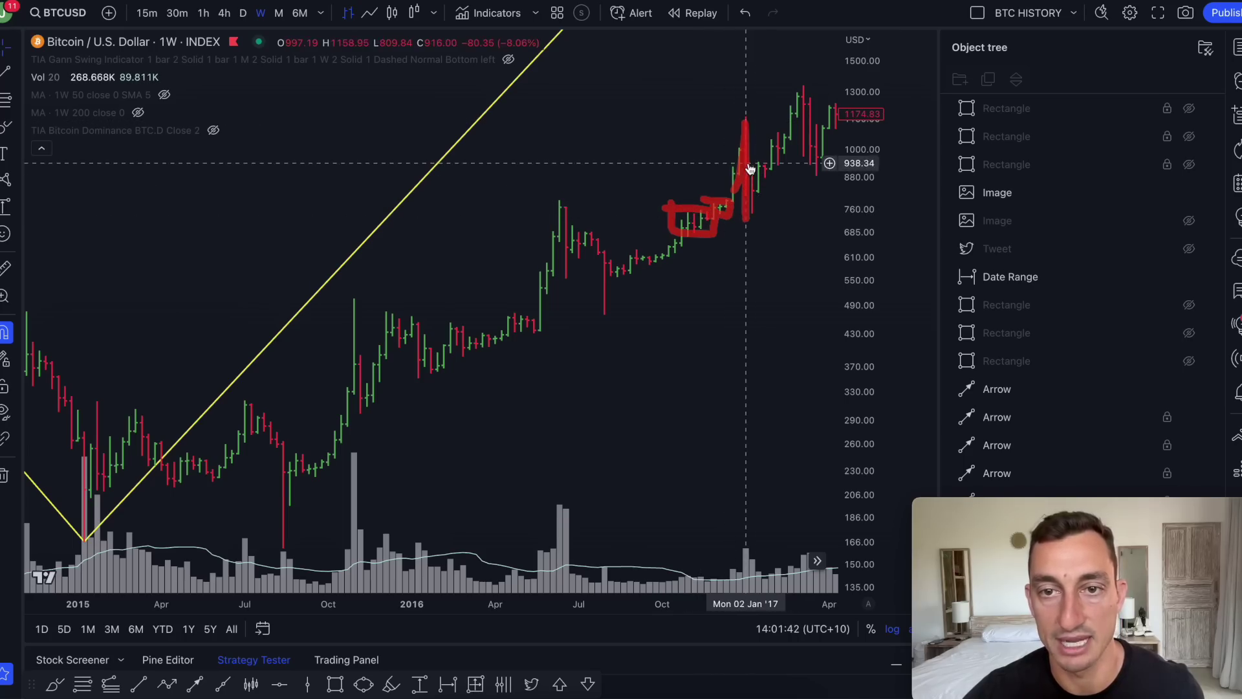
pyautogui.moveTo(779, 137); pyautogui.dragTo(804, 144)
# Review the 2017 advance, the 2018 decline and the full cycle history up to the 2023 recovery.
pyautogui.moveTo(678, 303)
pyautogui.mouseDown()
pyautogui.moveTo(726, 200)
pyautogui.moveTo(784, 213)
pyautogui.mouseUp()
pyautogui.moveTo(598, 311); pyautogui.dragTo(769, 126)
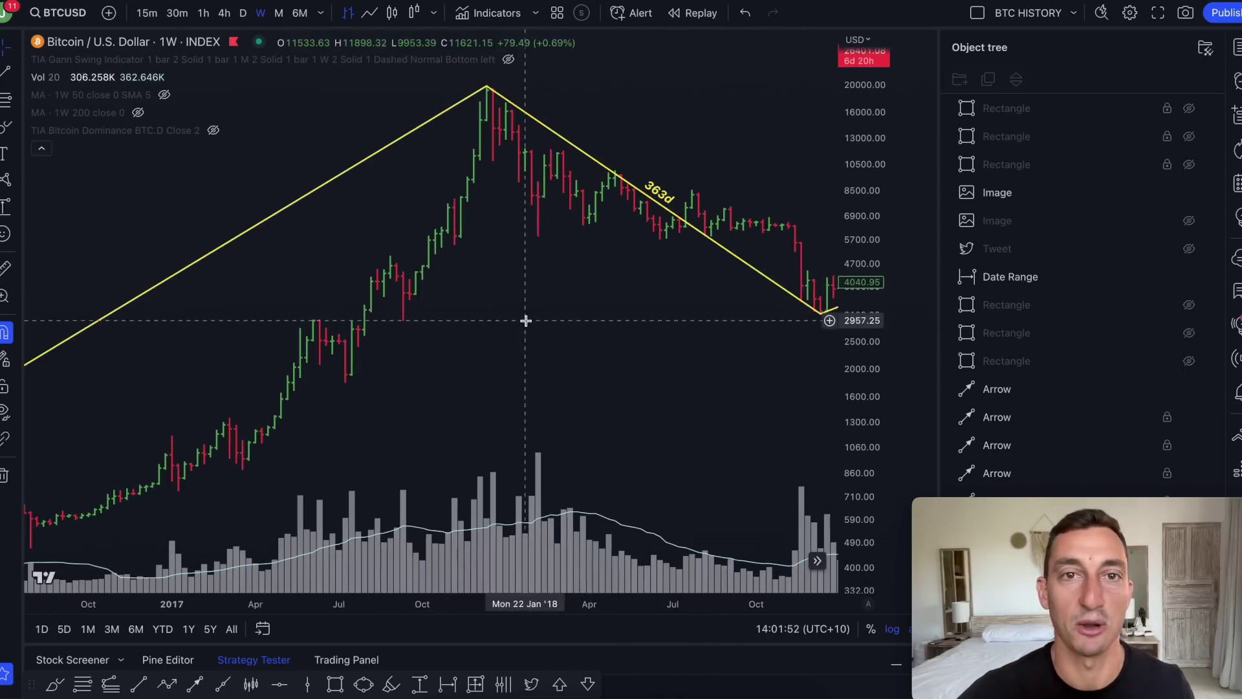
pyautogui.scroll(-6, 635, 299)
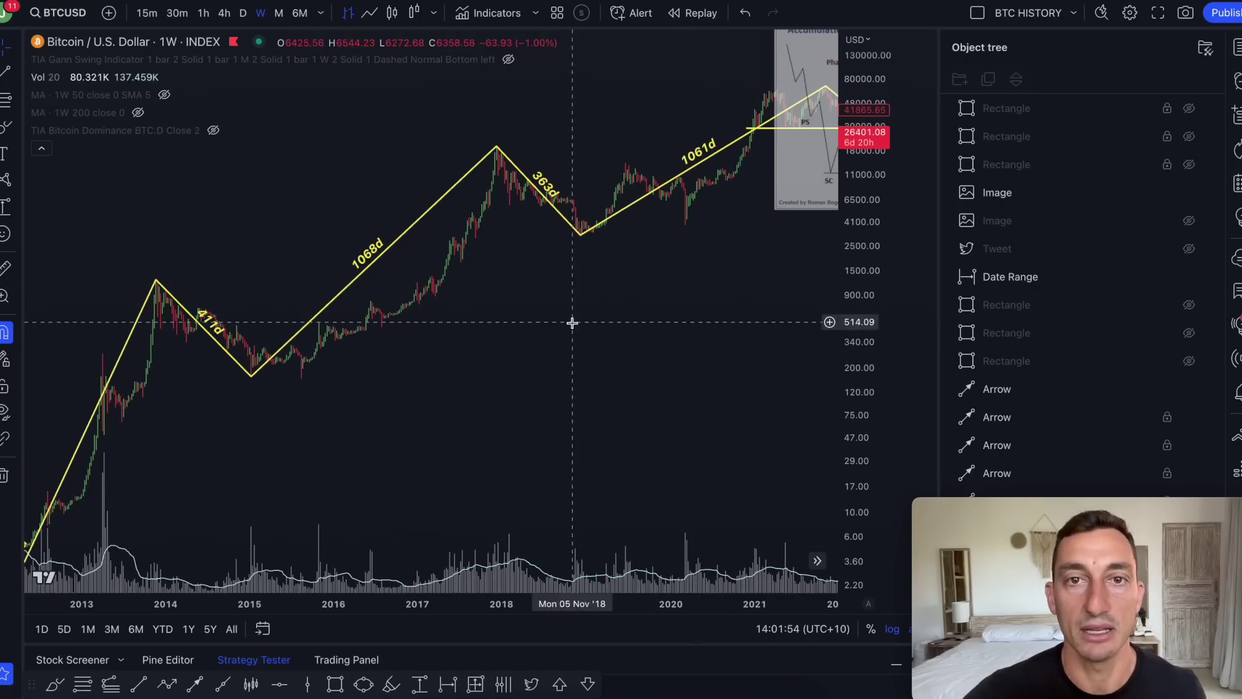
pyautogui.moveTo(653, 355); pyautogui.dragTo(524, 382)
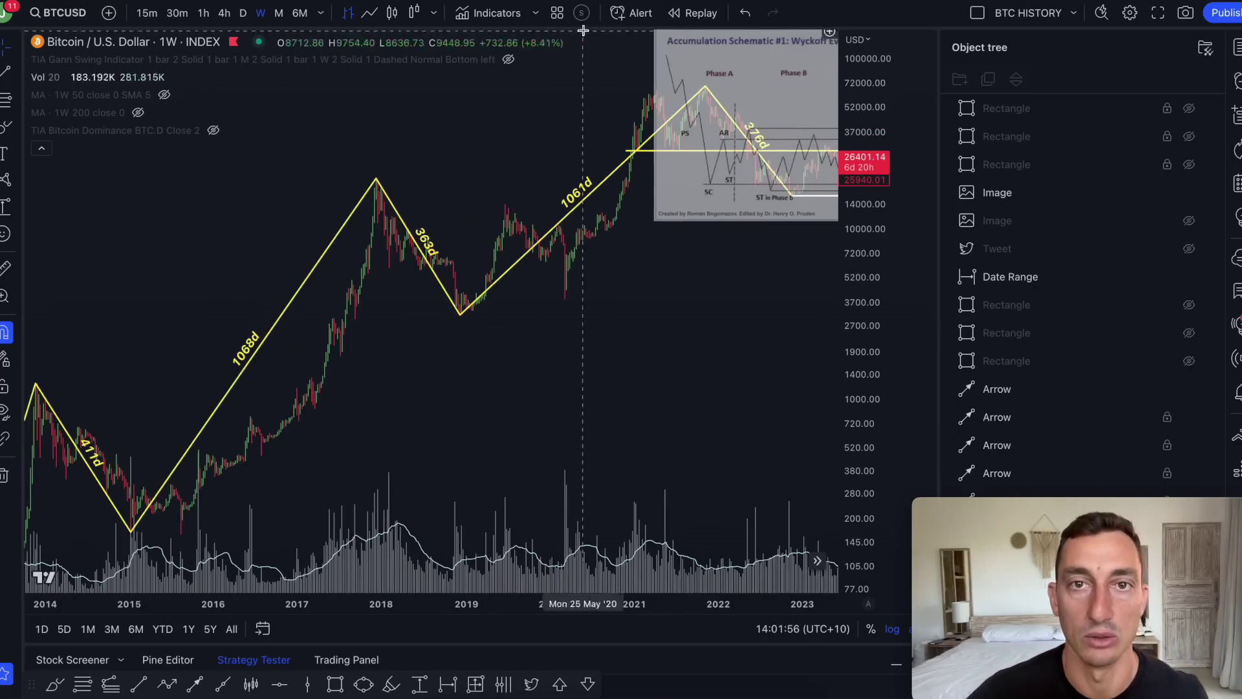
pyautogui.moveTo(596, 317); pyautogui.dragTo(393, 349)
pyautogui.moveTo(635, 104); pyautogui.dragTo(707, 367)
pyautogui.scroll(-5, 504, 313)
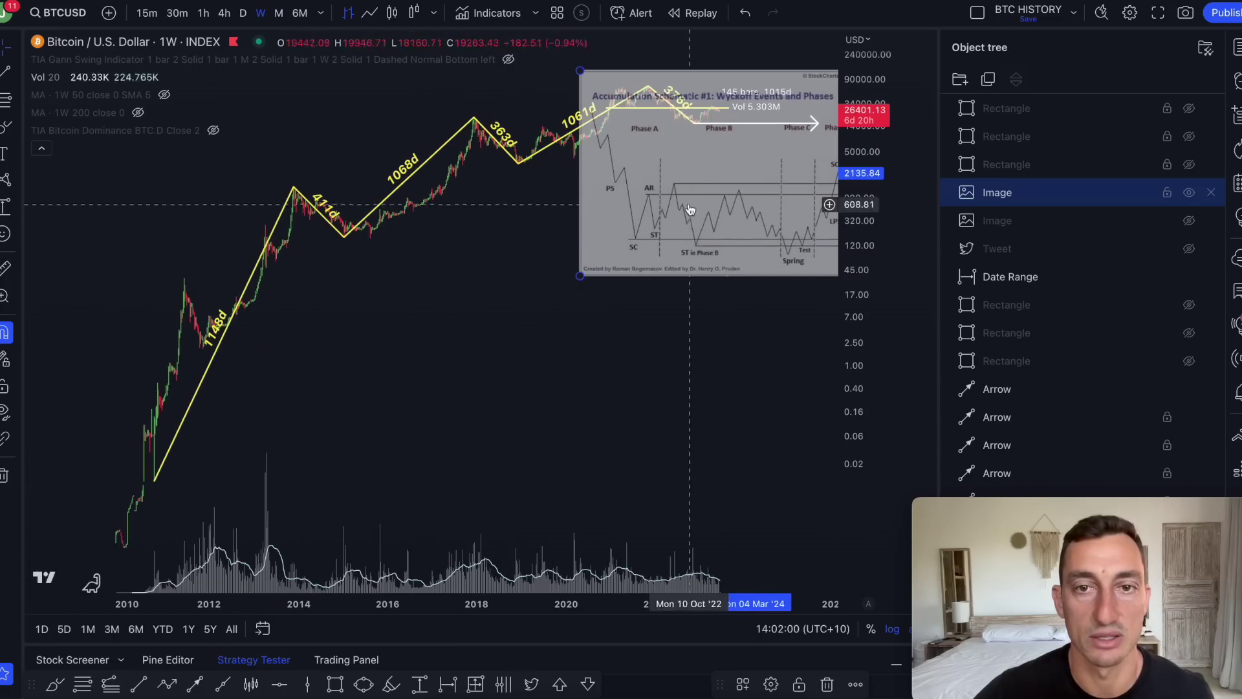
pyautogui.scroll(5, 673, 252)
pyautogui.moveTo(583, 319); pyautogui.dragTo(650, 347)
pyautogui.scroll(3, 650, 348)
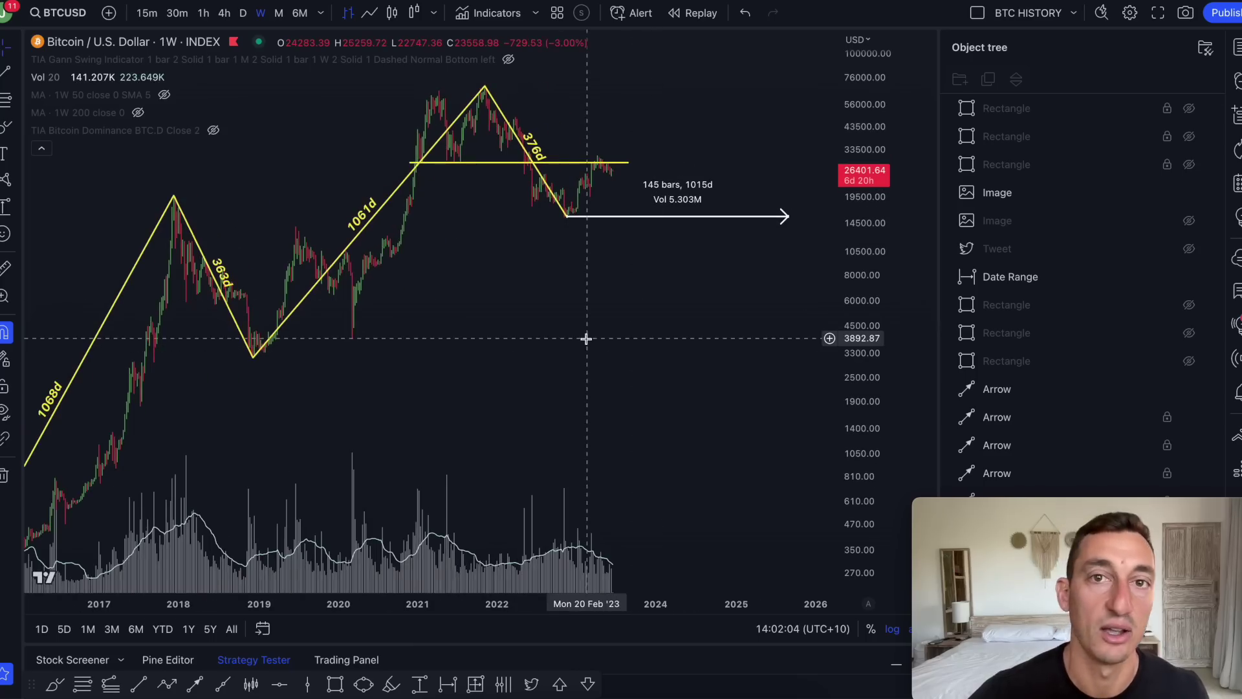
# Draw a resistance line at about 66900 from the 2021 highs to August 2025 and review the recovery beneath it.
pyautogui.moveTo(436, 82); pyautogui.dragTo(787, 91)
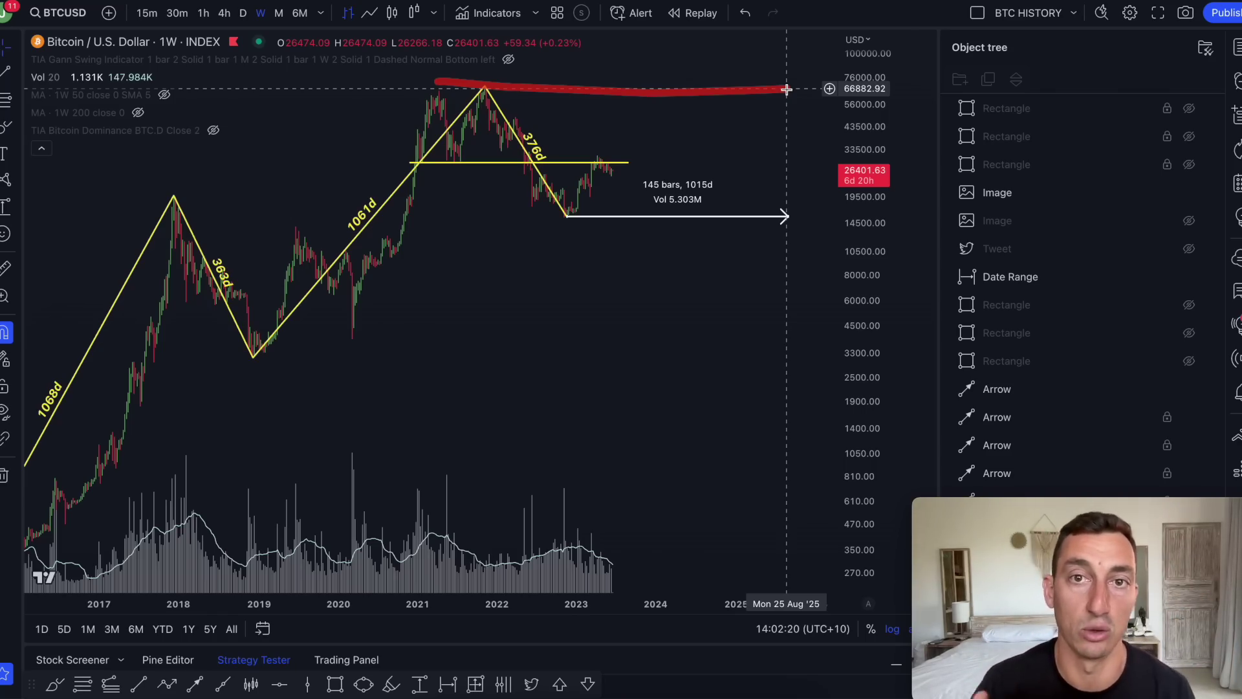
pyautogui.scroll(5, 610, 329)
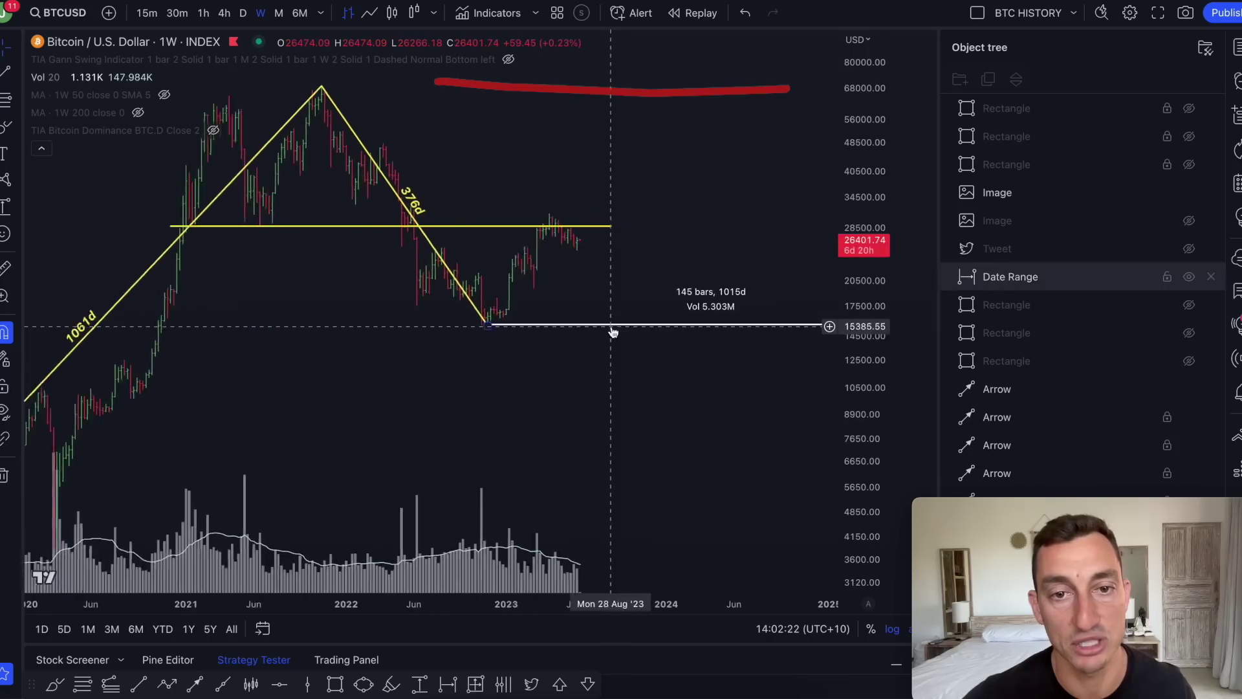
pyautogui.moveTo(535, 262)
pyautogui.mouseDown()
pyautogui.moveTo(570, 289)
pyautogui.moveTo(537, 265)
pyautogui.mouseUp()
pyautogui.scroll(5, 709, 327)
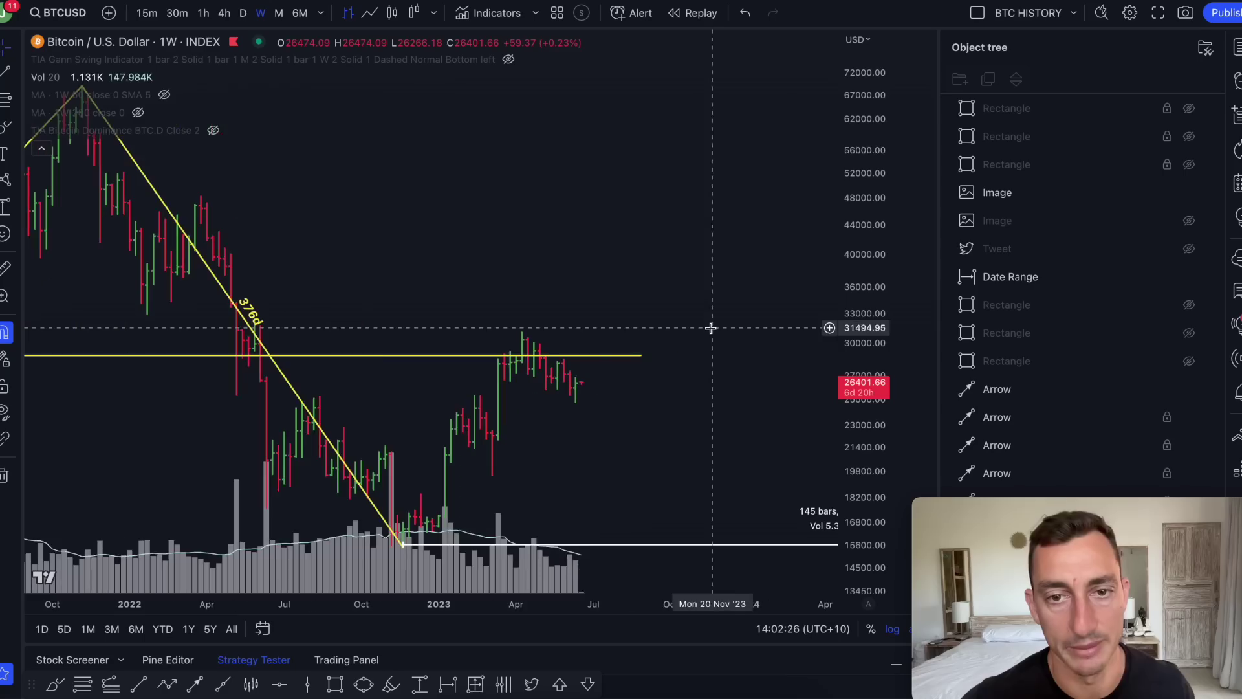
pyautogui.scroll(-10, 599, 398)
pyautogui.moveTo(776, 122); pyautogui.dragTo(784, 134)
pyautogui.scroll(8, 748, 283)
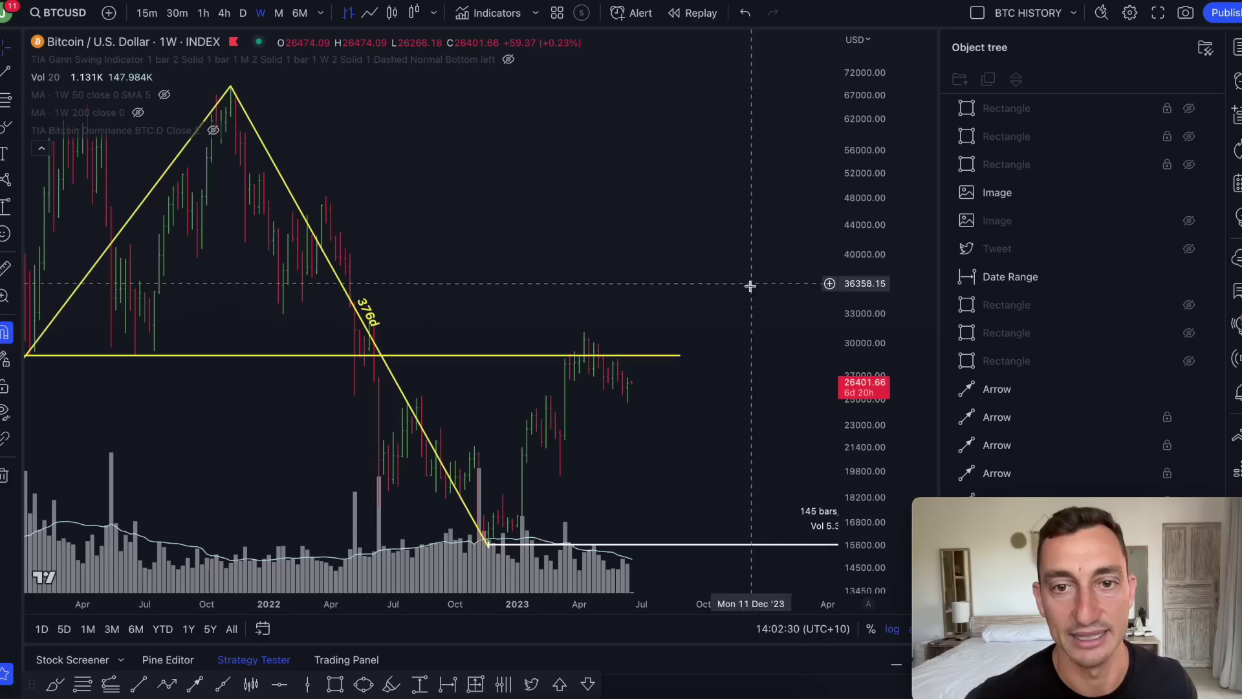
# Focus on the spring 2023 weekly bars and mark the price swings from early May to June.
pyautogui.scroll(6, 612, 395)
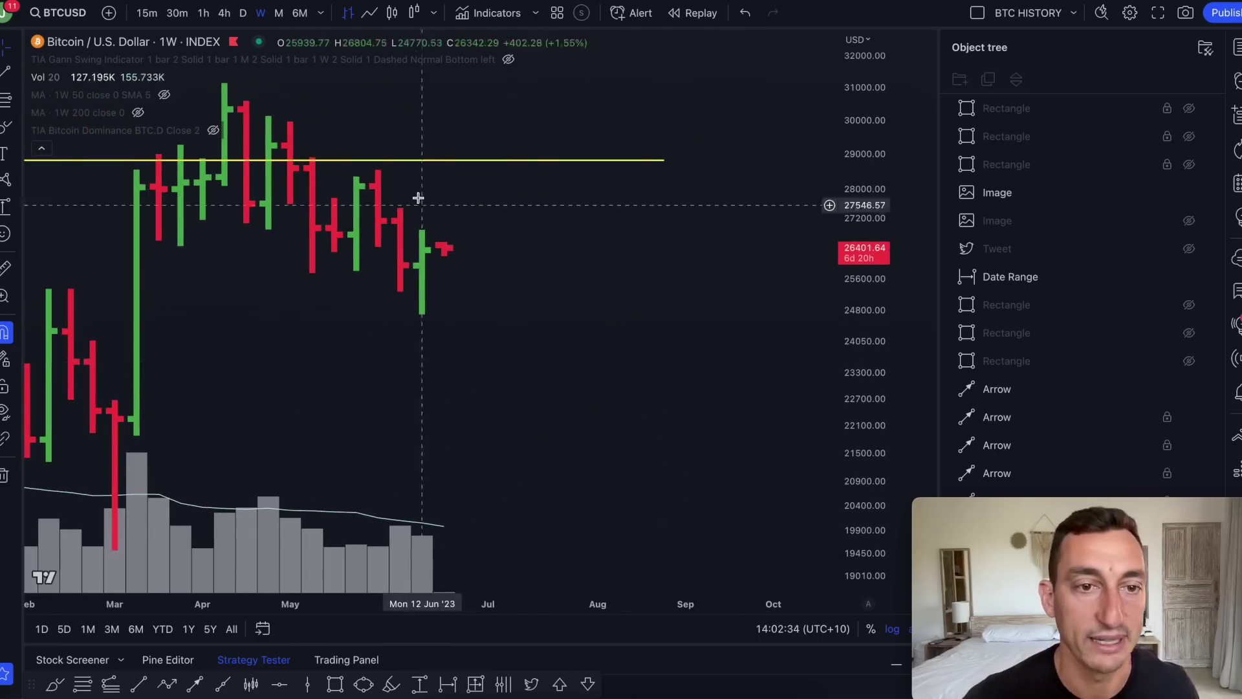
pyautogui.moveTo(289, 216); pyautogui.dragTo(297, 200)
pyautogui.moveTo(396, 207)
pyautogui.mouseDown()
pyautogui.moveTo(416, 255)
pyautogui.moveTo(397, 213)
pyautogui.mouseUp()
pyautogui.moveTo(401, 313)
pyautogui.mouseDown()
pyautogui.moveTo(422, 231)
pyautogui.moveTo(402, 313)
pyautogui.moveTo(382, 229)
pyautogui.mouseUp()
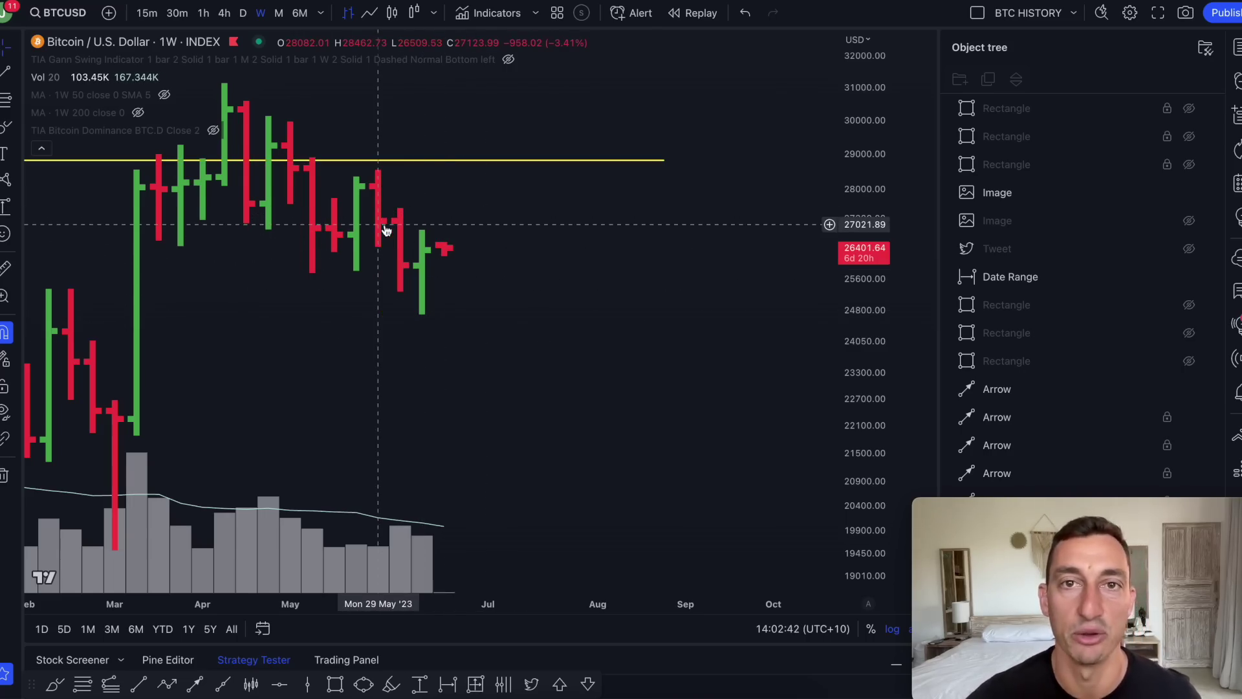
# Show the full Bitcoin history on a linear price scale and highlight the 100000 level above the 2021 peak.
pyautogui.scroll(-10, 438, 254)
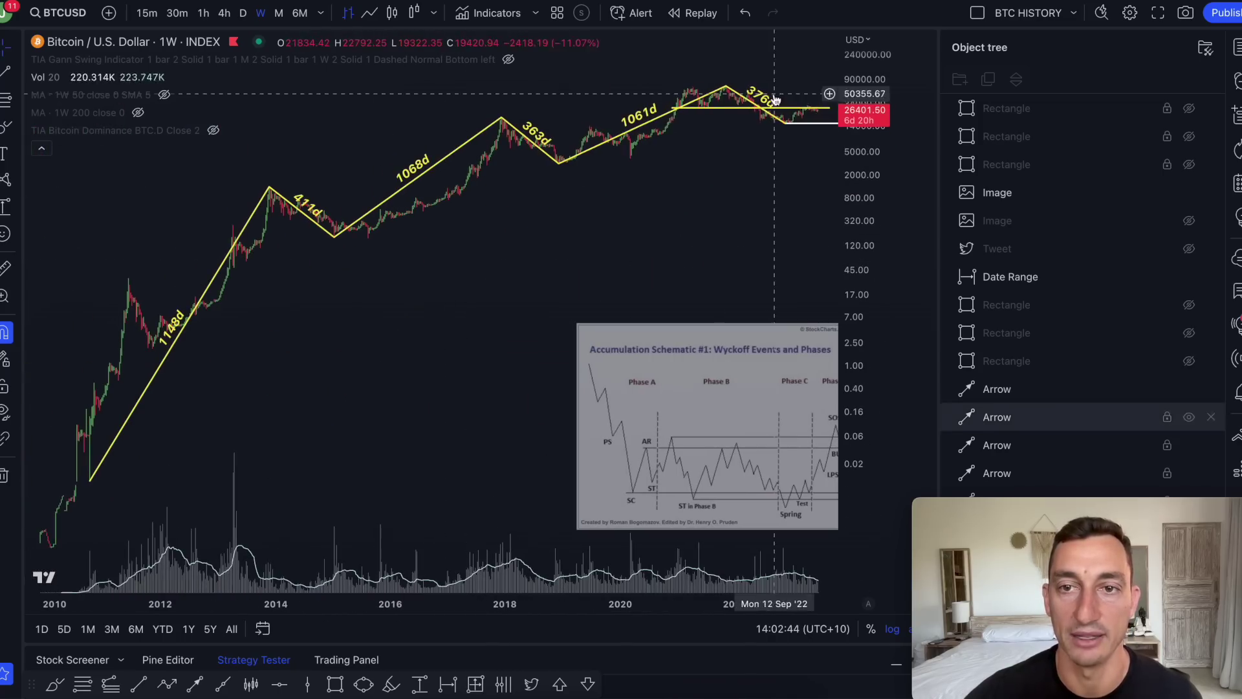
pyautogui.click(892, 629)
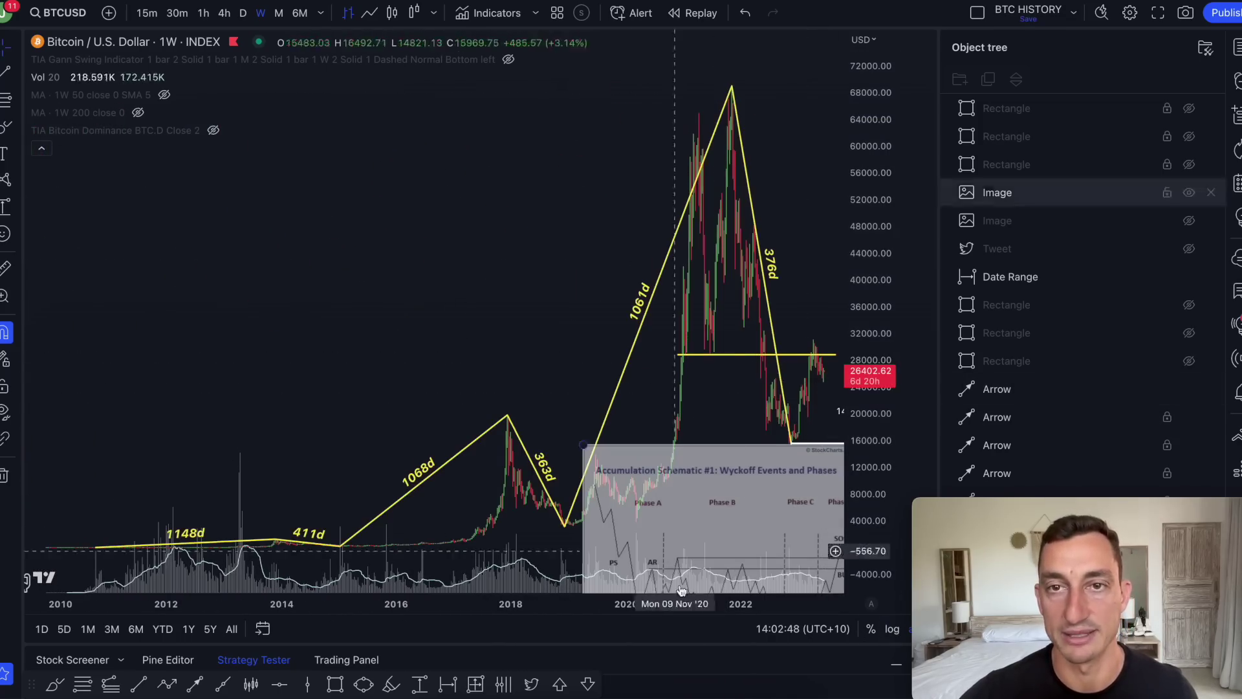
pyautogui.moveTo(598, 266); pyautogui.dragTo(411, 263)
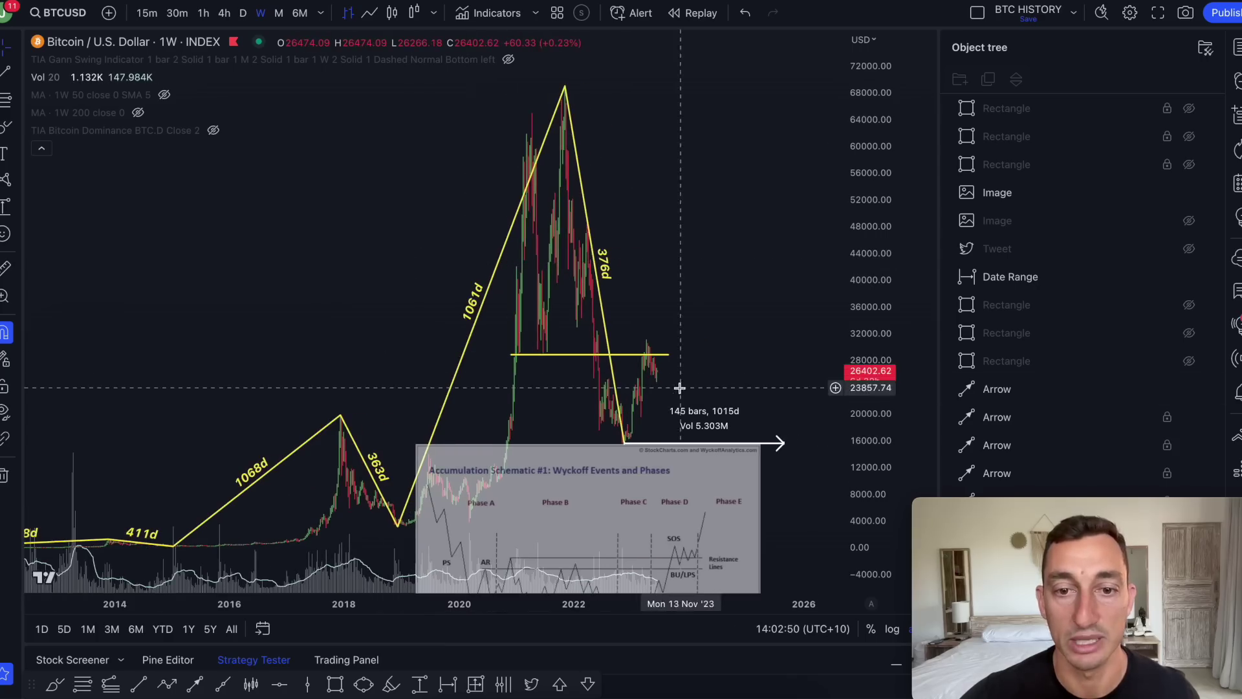
pyautogui.moveTo(663, 354)
pyautogui.mouseDown()
pyautogui.moveTo(818, 79)
pyautogui.moveTo(832, 297)
pyautogui.moveTo(748, 283)
pyautogui.mouseUp()
pyautogui.moveTo(905, 117); pyautogui.dragTo(830, 124)
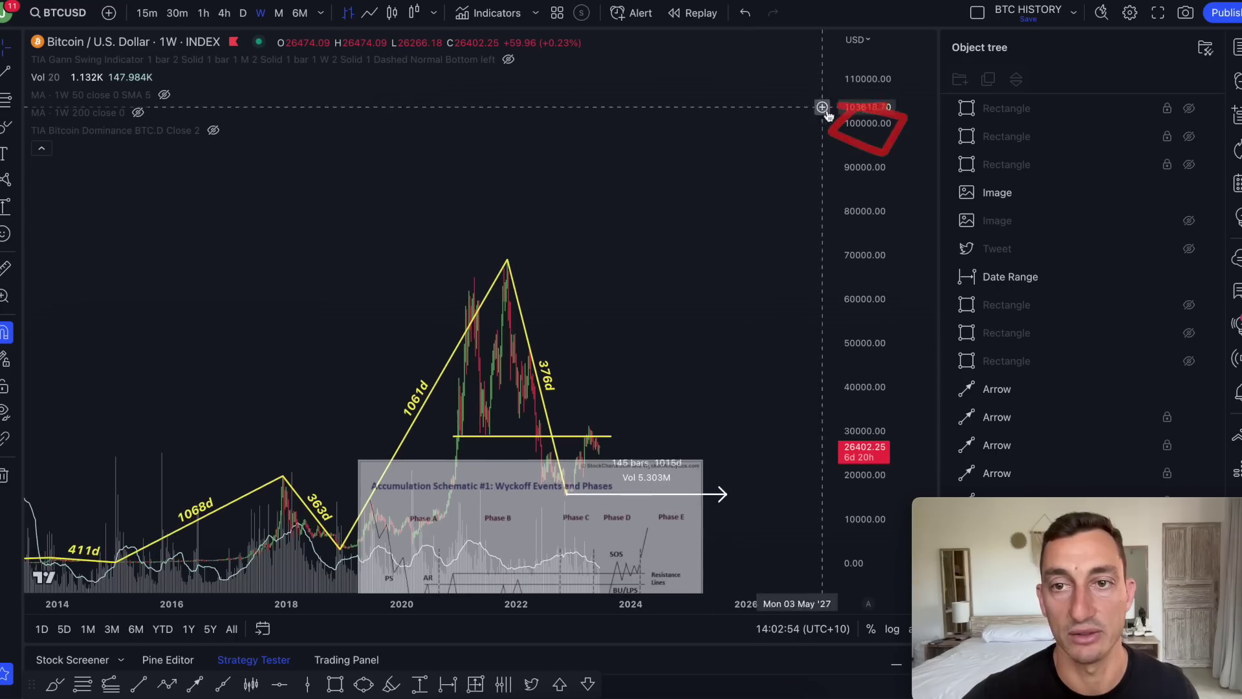
pyautogui.moveTo(862, 173)
pyautogui.mouseDown()
pyautogui.moveTo(704, 335)
pyautogui.moveTo(596, 416)
pyautogui.moveTo(592, 442)
pyautogui.moveTo(762, 70)
pyautogui.mouseUp()
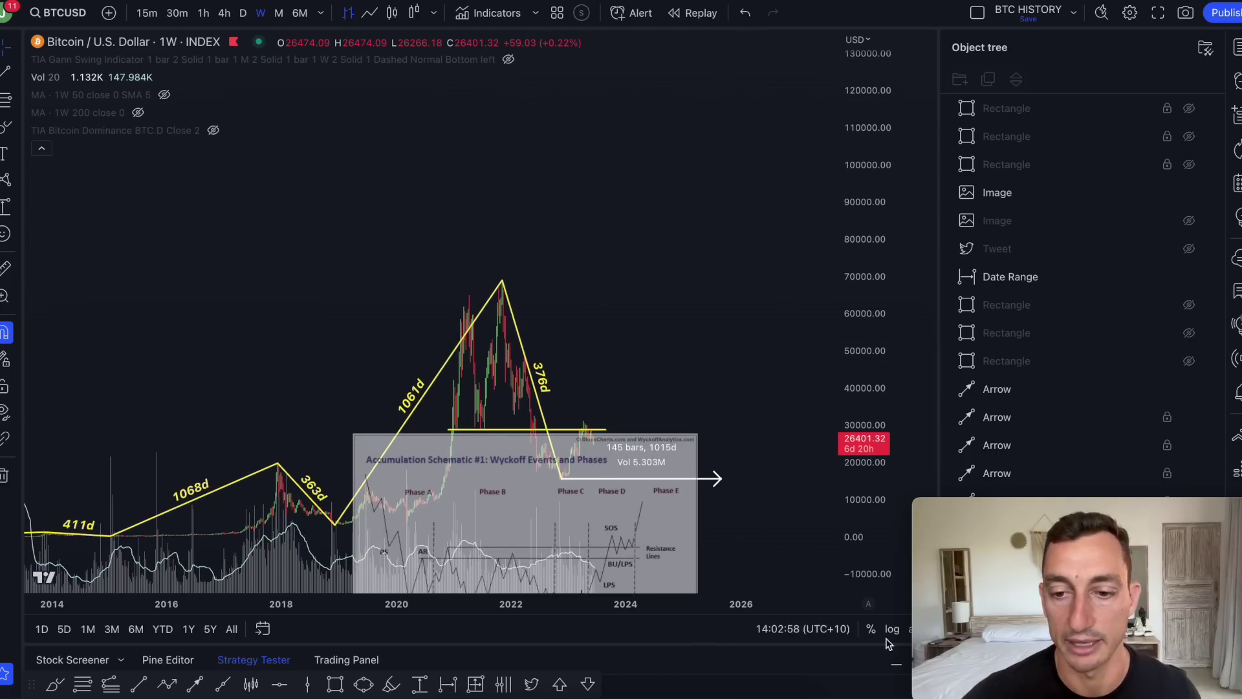
pyautogui.click(868, 603)
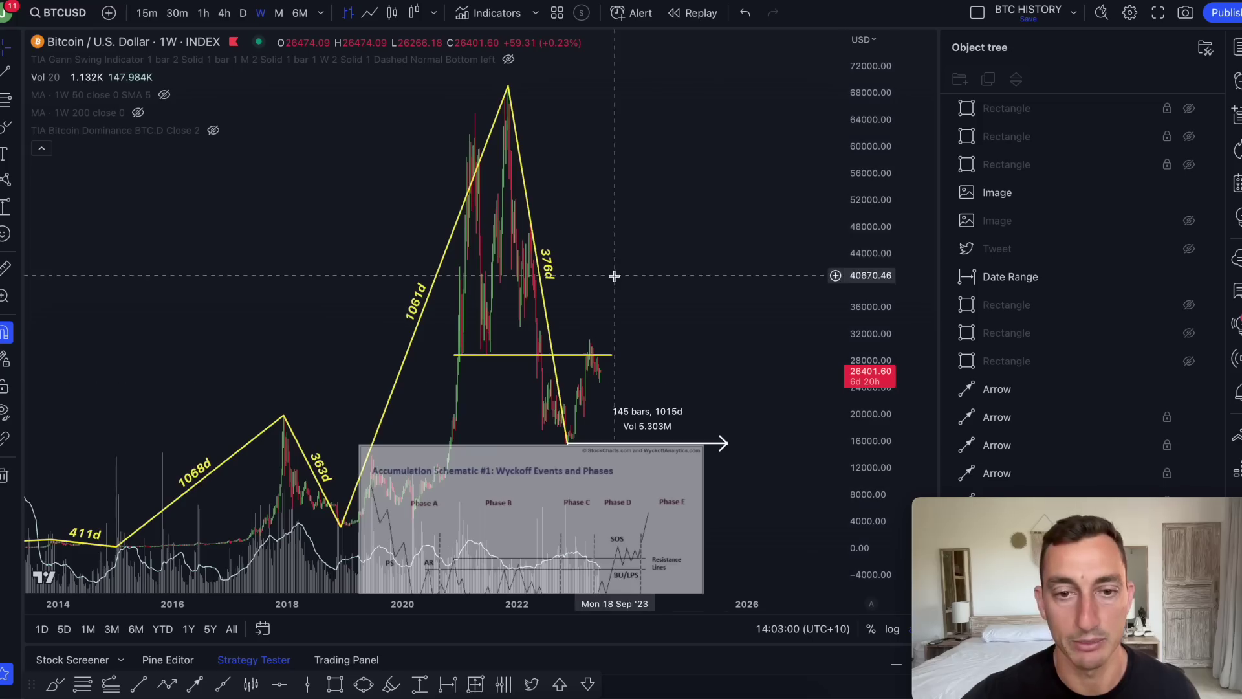
# Trace the 1061-day advance from the late-2018 low to the November 2021 peak and circle its duration label.
pyautogui.moveTo(613, 277); pyautogui.dragTo(768, 241)
pyautogui.scroll(3, 802, 255)
pyautogui.moveTo(709, 207); pyautogui.dragTo(785, 263)
pyautogui.scroll(3, 369, 343)
pyautogui.scroll(-3, 360, 355)
pyautogui.moveTo(383, 544); pyautogui.dragTo(626, 83)
pyautogui.moveTo(479, 294)
pyautogui.mouseDown()
pyautogui.moveTo(515, 260)
pyautogui.moveTo(482, 275)
pyautogui.mouseUp()
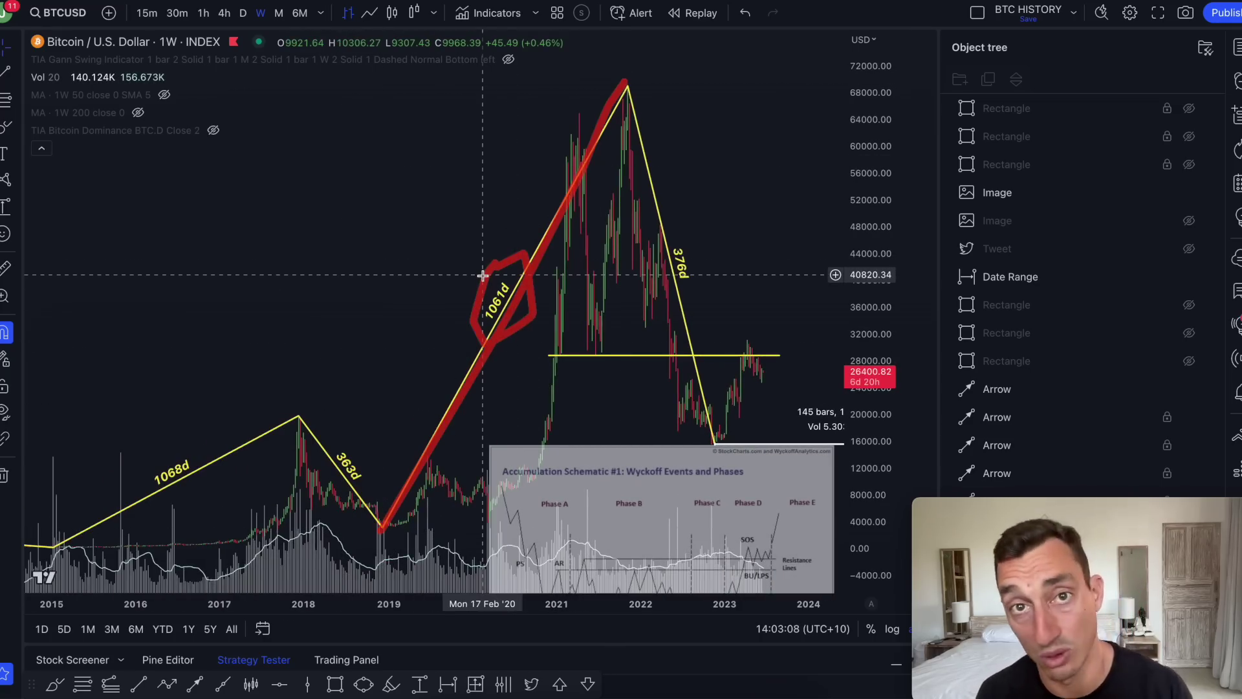
pyautogui.moveTo(378, 511)
pyautogui.mouseDown()
pyautogui.moveTo(370, 521)
pyautogui.moveTo(388, 521)
pyautogui.moveTo(625, 85)
pyautogui.mouseUp()
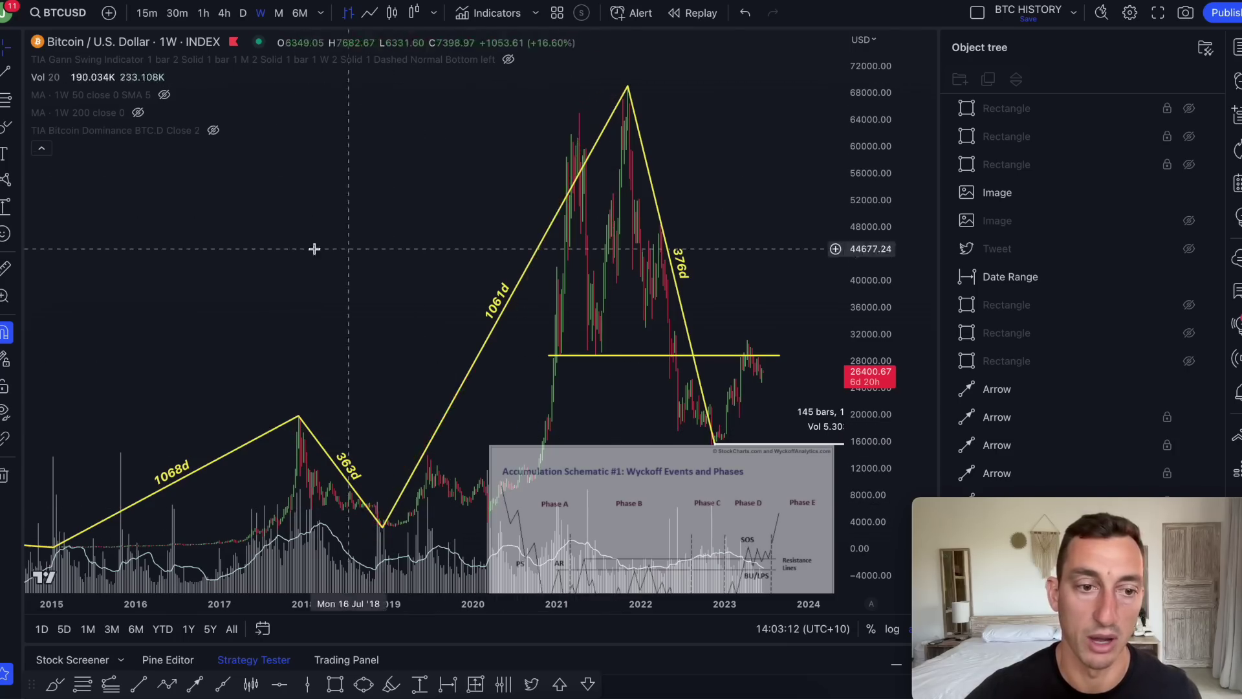
# Return the chart to a logarithmic price scale and trace the 1068-day advance from the 2015 low towards the 2017 peak.
pyautogui.moveTo(313, 247); pyautogui.dragTo(472, 253)
pyautogui.click(891, 630)
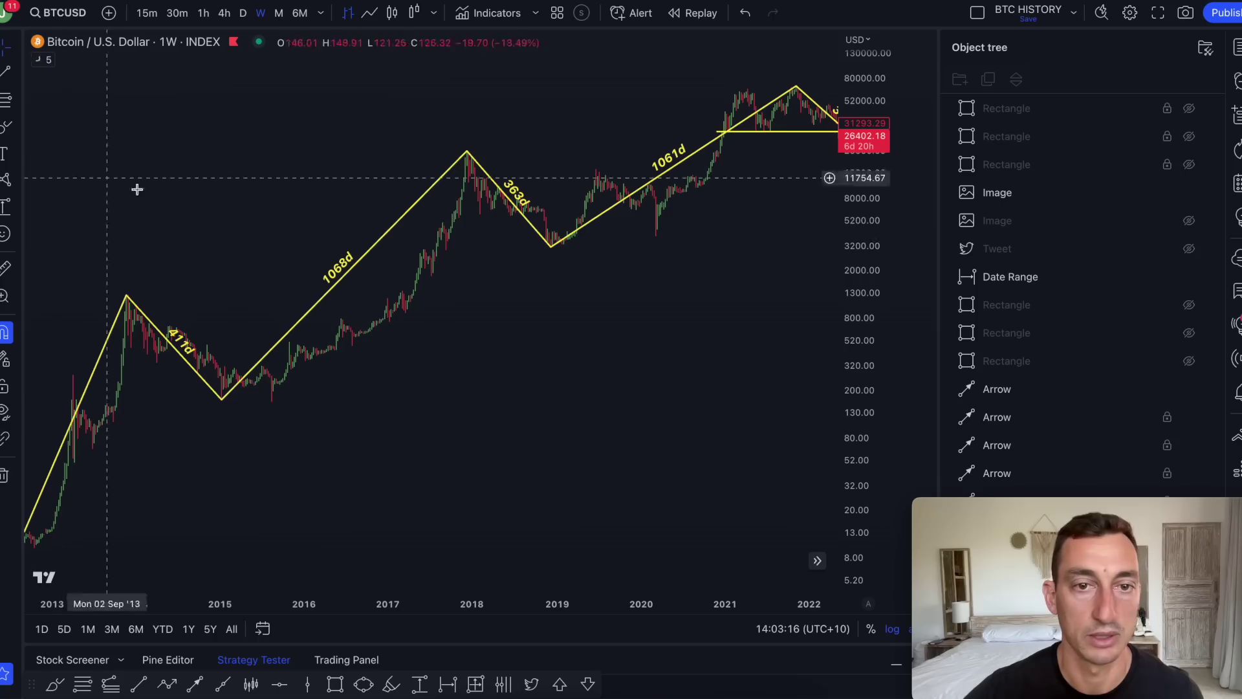
pyautogui.moveTo(223, 391)
pyautogui.mouseDown()
pyautogui.moveTo(443, 207)
pyautogui.moveTo(236, 319)
pyautogui.moveTo(424, 158)
pyautogui.mouseUp()
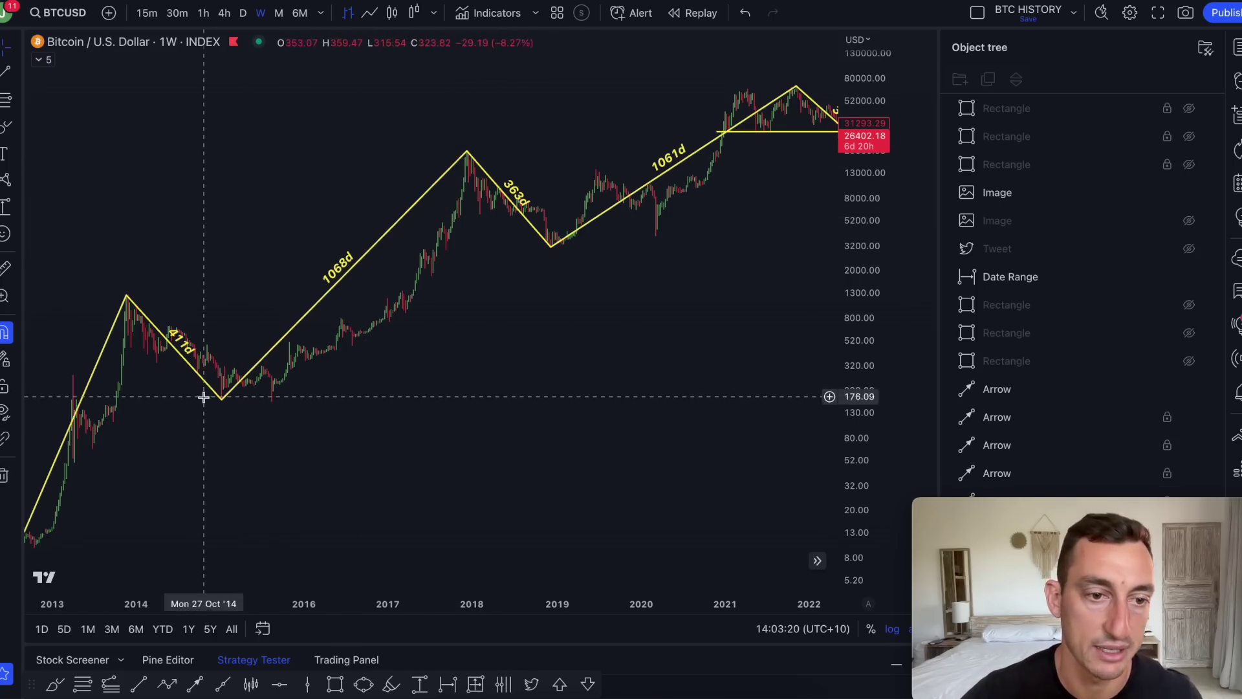
# Circle the 2010 starting low of the 1148-day advance and trace the earliest price rise before it.
pyautogui.moveTo(220, 187); pyautogui.dragTo(650, 169)
pyautogui.moveTo(278, 430)
pyautogui.mouseDown()
pyautogui.moveTo(313, 463)
pyautogui.moveTo(270, 447)
pyautogui.mouseUp()
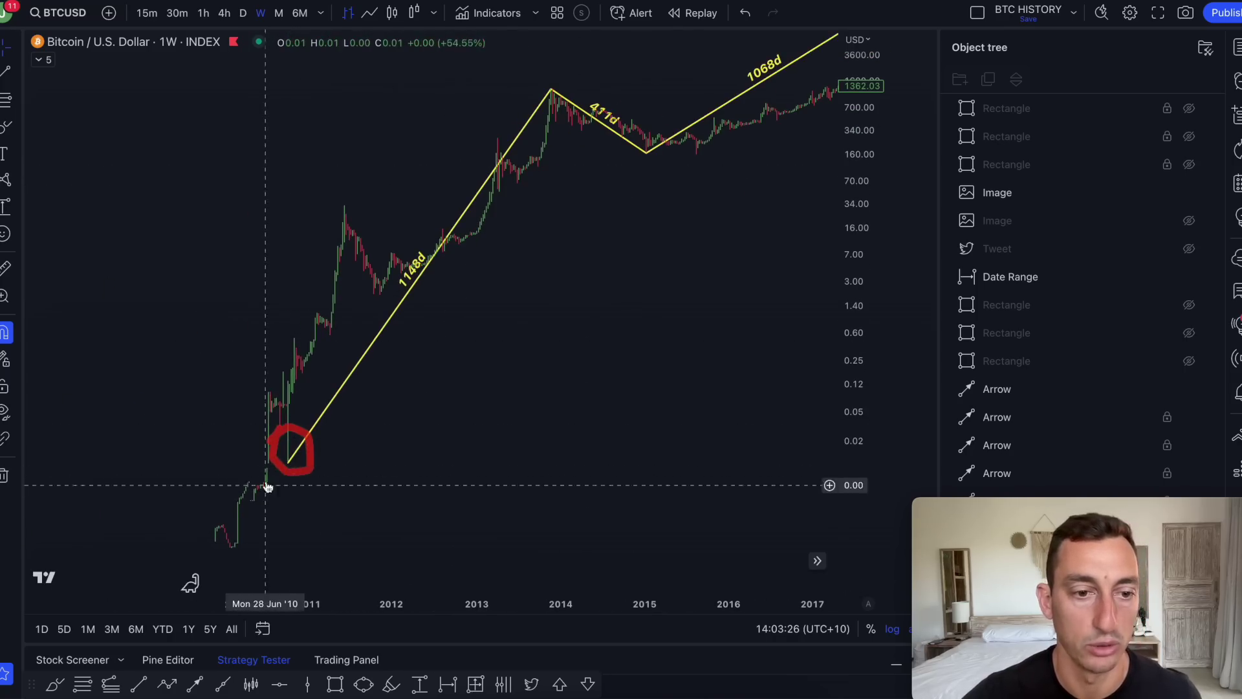
pyautogui.moveTo(217, 549); pyautogui.dragTo(282, 404)
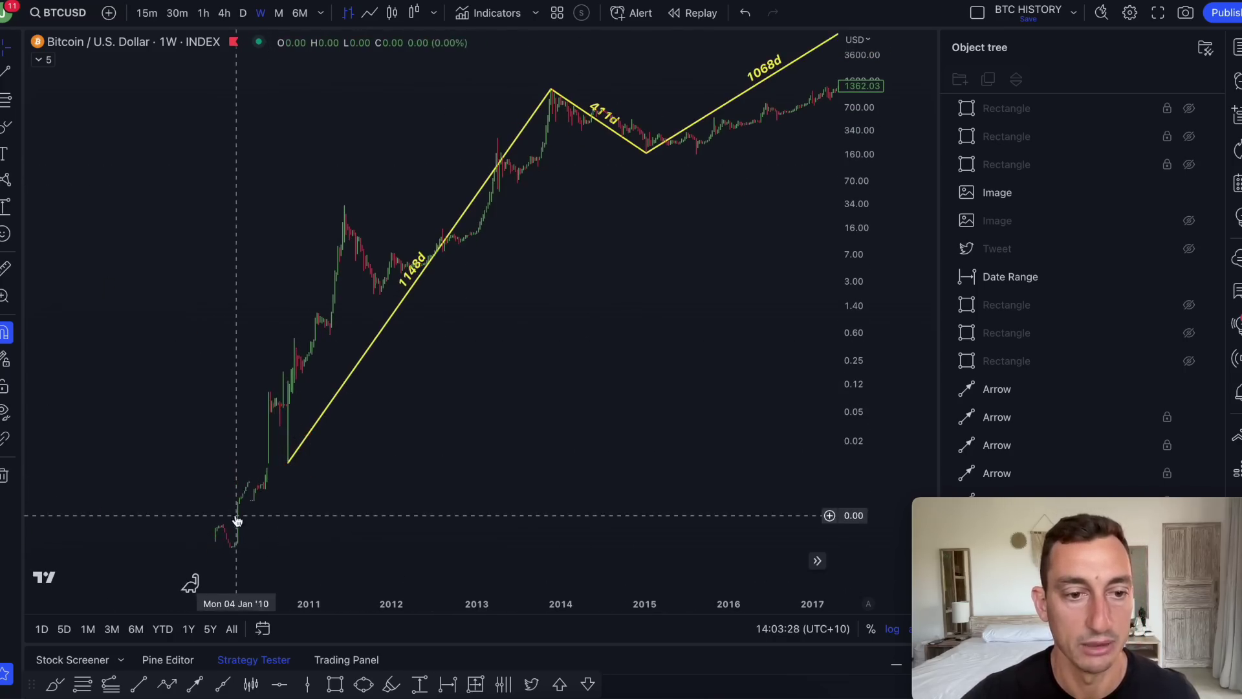
pyautogui.scroll(3, 234, 515)
pyautogui.moveTo(144, 437); pyautogui.dragTo(146, 451)
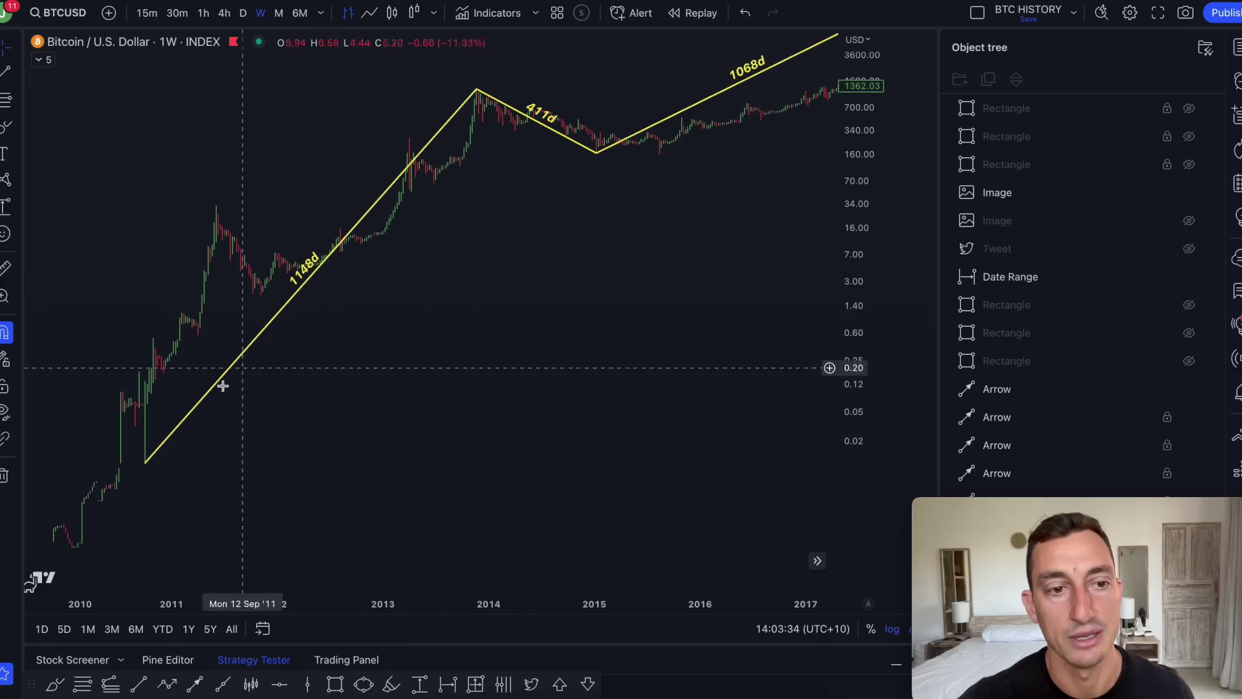
pyautogui.moveTo(148, 458)
pyautogui.mouseDown()
pyautogui.moveTo(53, 519)
pyautogui.moveTo(165, 450)
pyautogui.mouseUp()
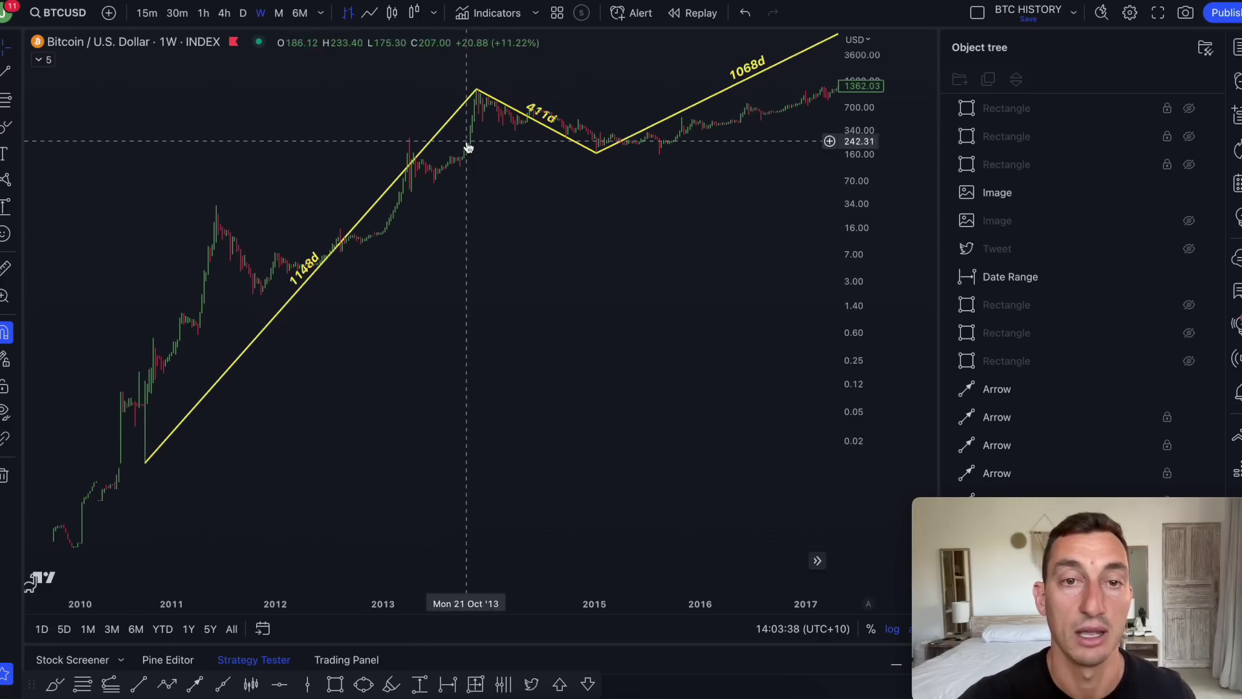
# Highlight the 411-day and 363-day declines from the 2013 and 2017 peaks and compare them with the 376-day decline from the 2021 peak.
pyautogui.moveTo(474, 102); pyautogui.dragTo(611, 155)
pyautogui.hscroll(10, 610, 347)
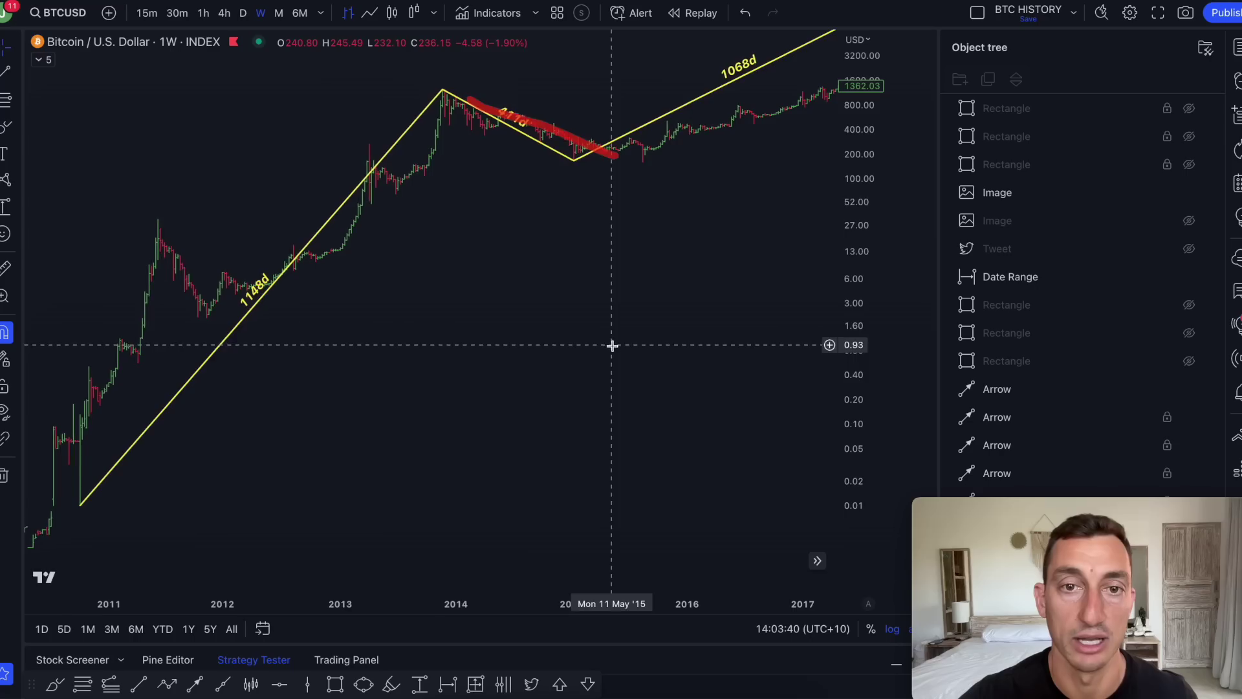
pyautogui.hscroll(10, 580, 384)
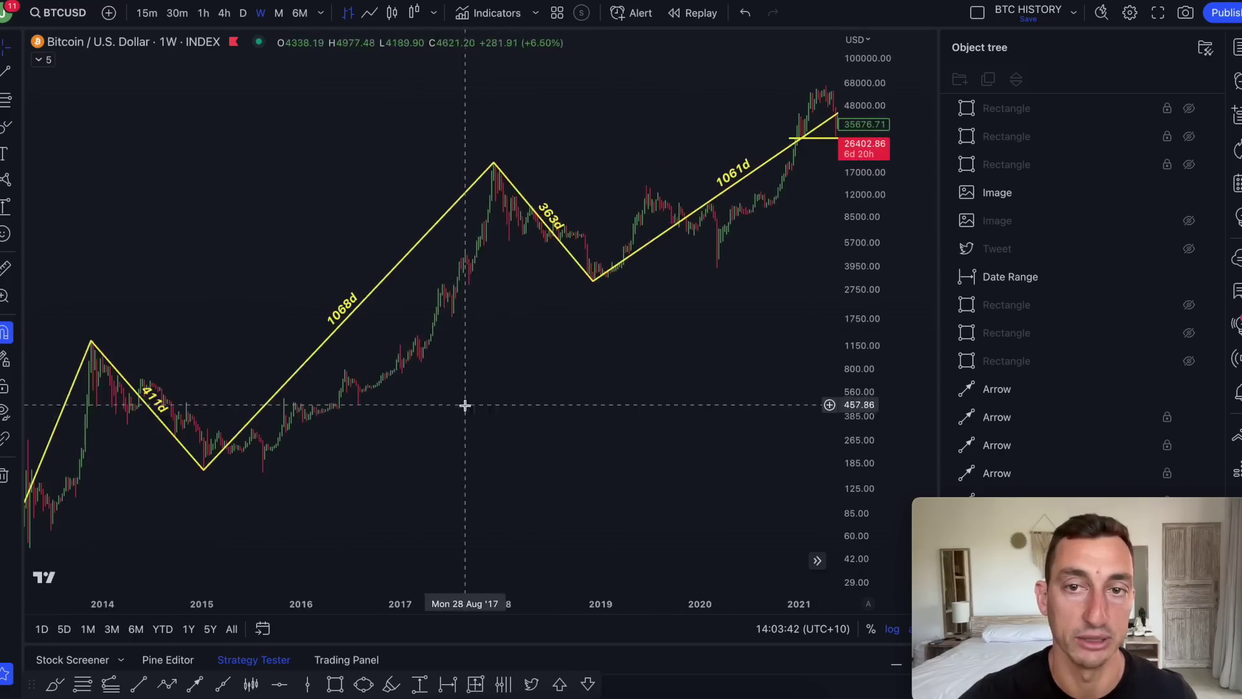
pyautogui.hscroll(3, 566, 388)
pyautogui.moveTo(184, 275)
pyautogui.mouseDown()
pyautogui.moveTo(200, 360)
pyautogui.moveTo(207, 288)
pyautogui.moveTo(150, 280)
pyautogui.mouseUp()
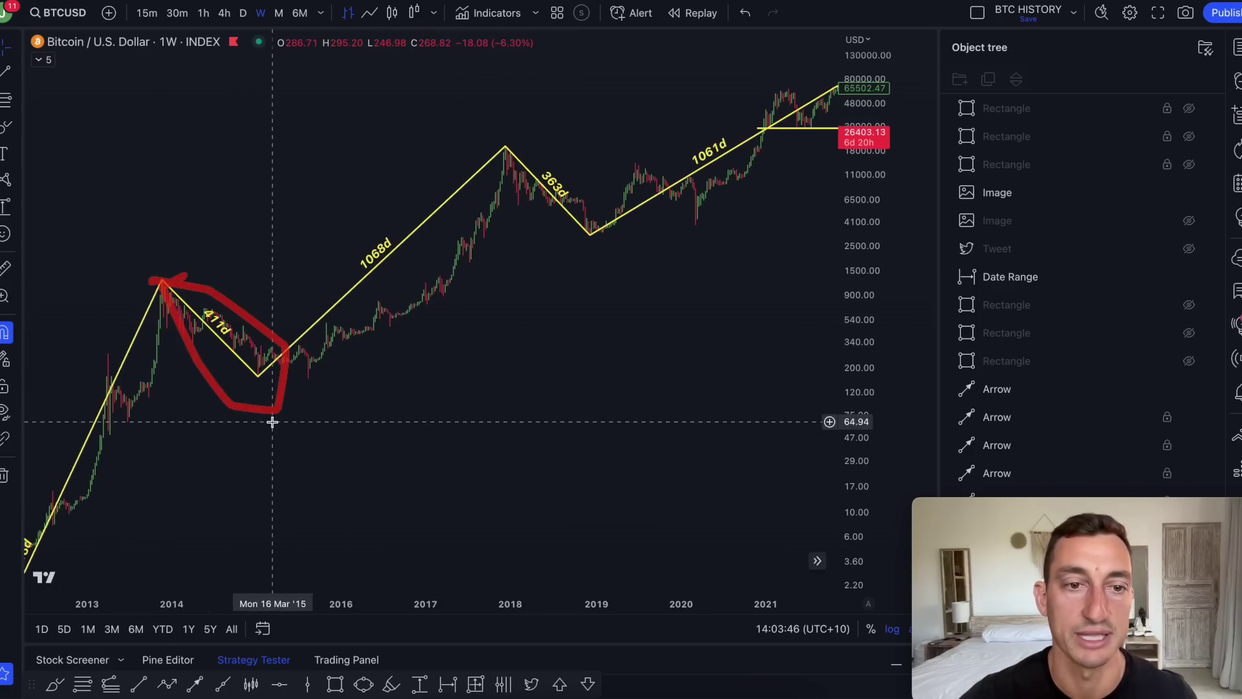
pyautogui.moveTo(529, 138); pyautogui.dragTo(530, 183)
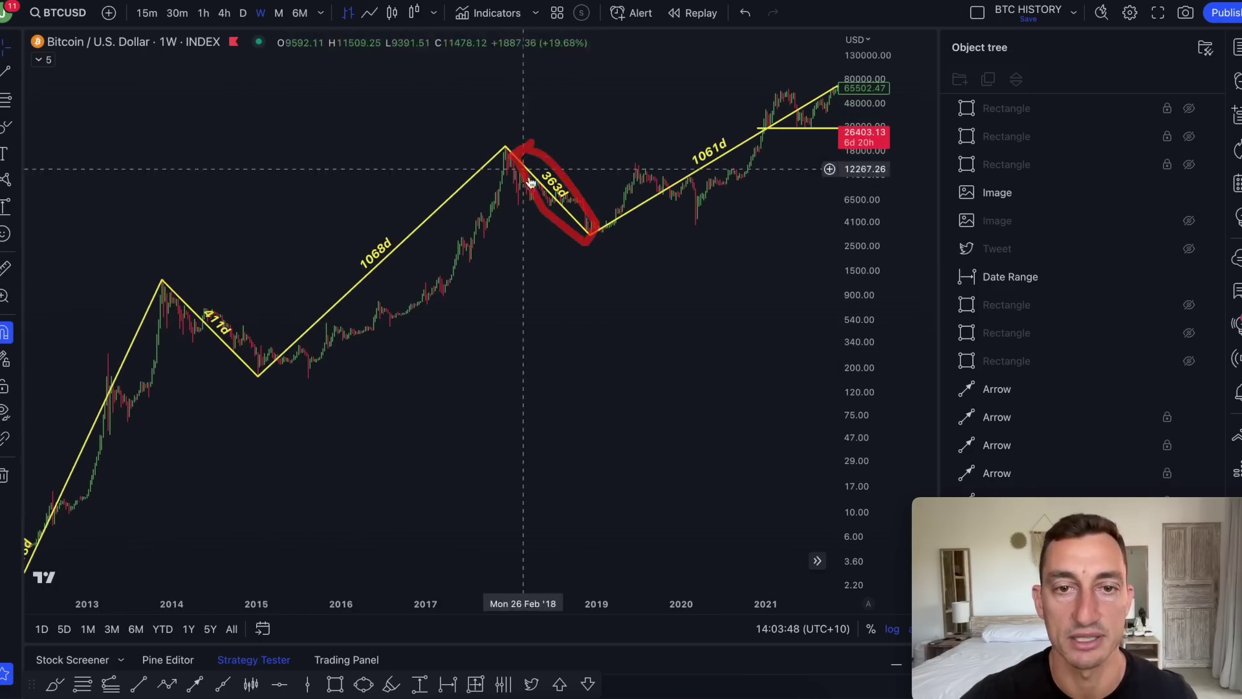
pyautogui.hscroll(5, 515, 321)
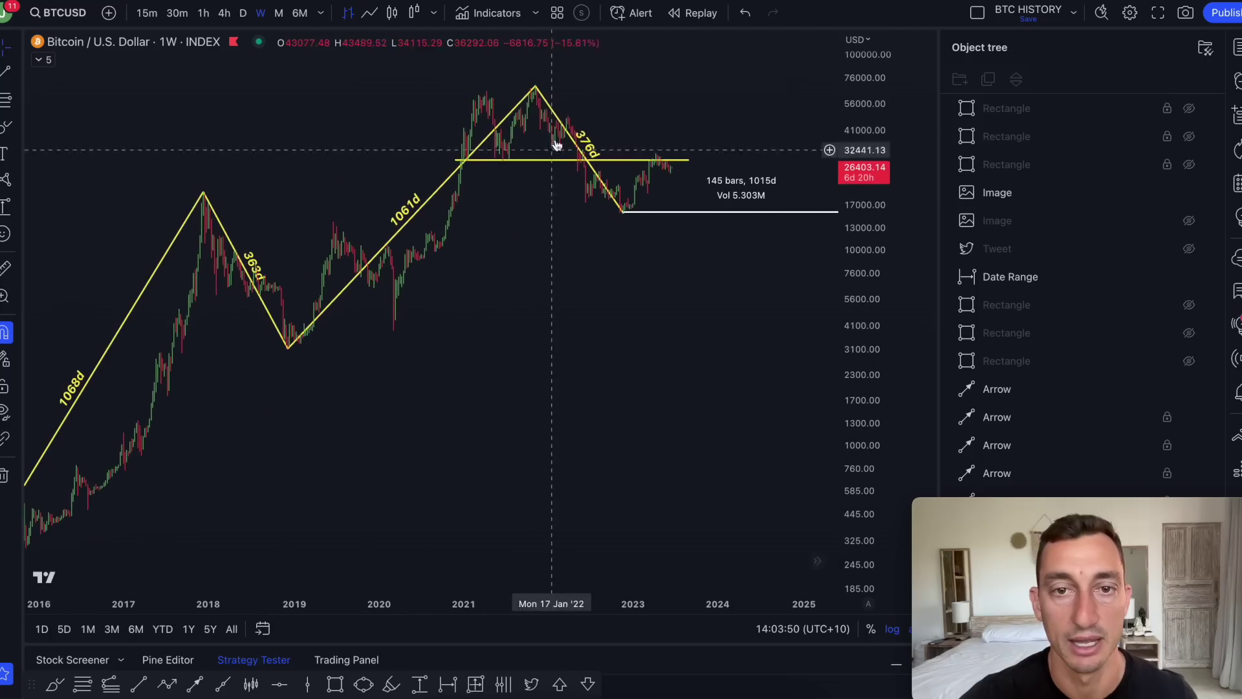
pyautogui.moveTo(535, 91)
pyautogui.mouseDown()
pyautogui.moveTo(632, 222)
pyautogui.moveTo(535, 99)
pyautogui.mouseUp()
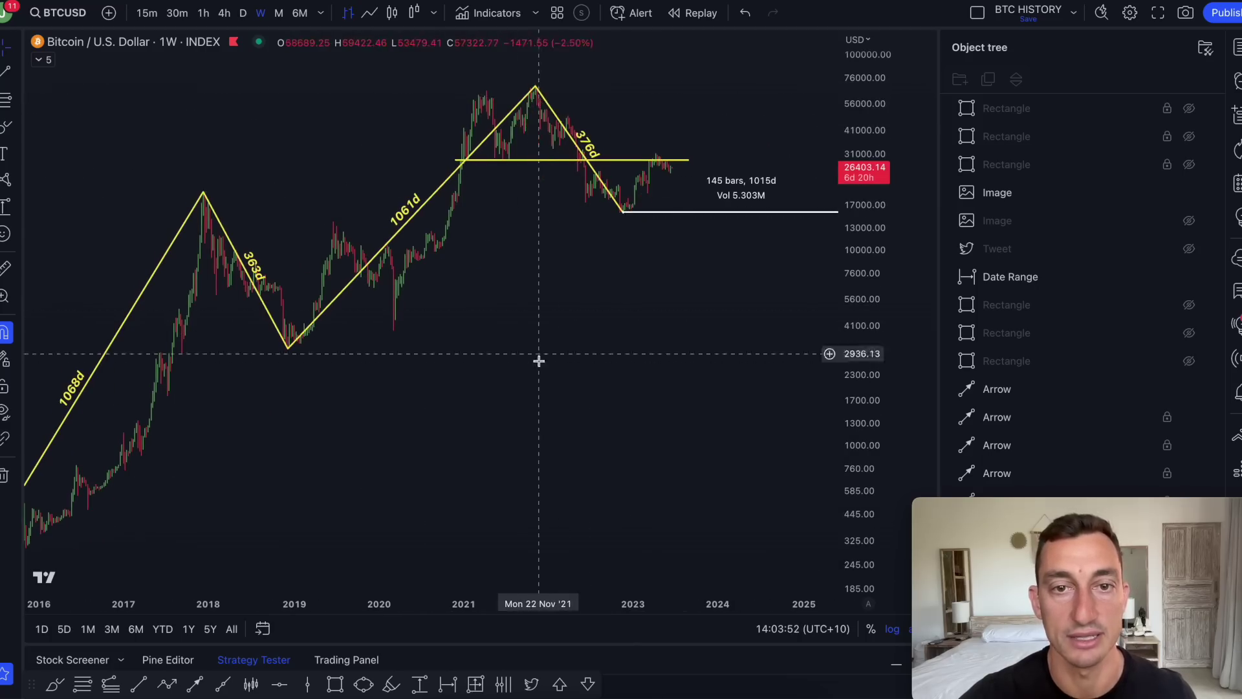
pyautogui.hscroll(-5, 535, 328)
pyautogui.moveTo(106, 357)
pyautogui.mouseDown()
pyautogui.moveTo(132, 411)
pyautogui.moveTo(93, 364)
pyautogui.mouseUp()
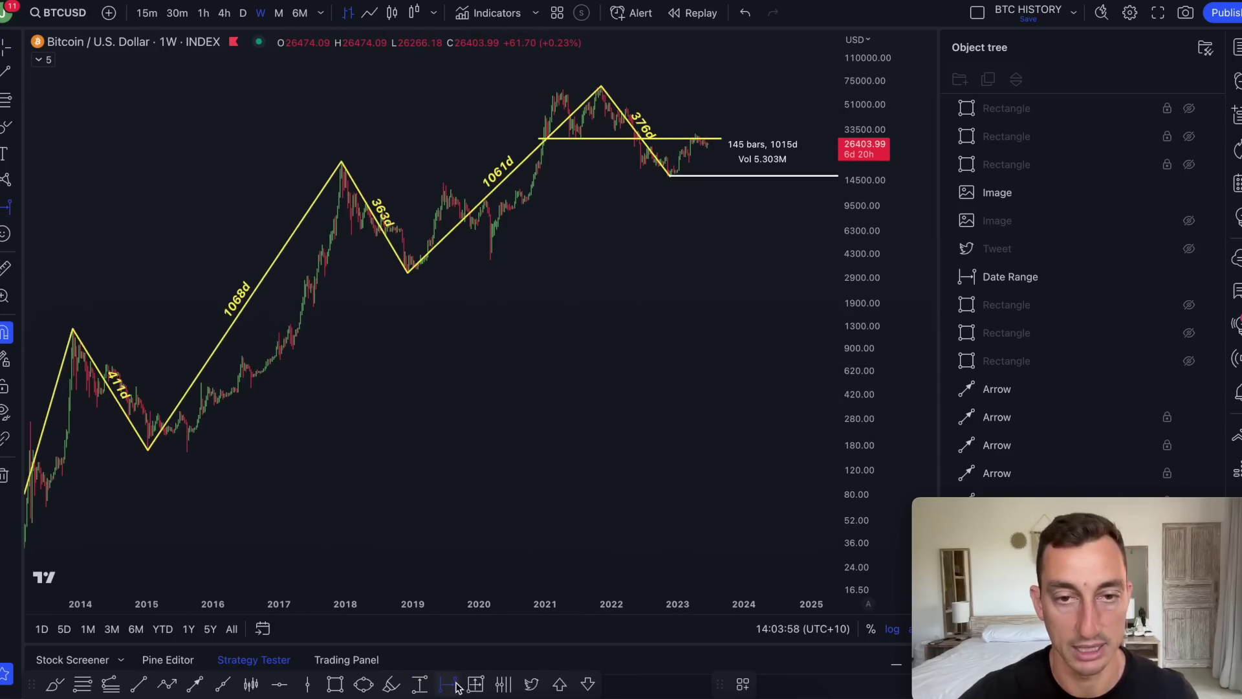
# Measure the date range from the 8 November 2021 peak to 3 July 2023, then delete the measurement.
pyautogui.scroll(4, 649, 233)
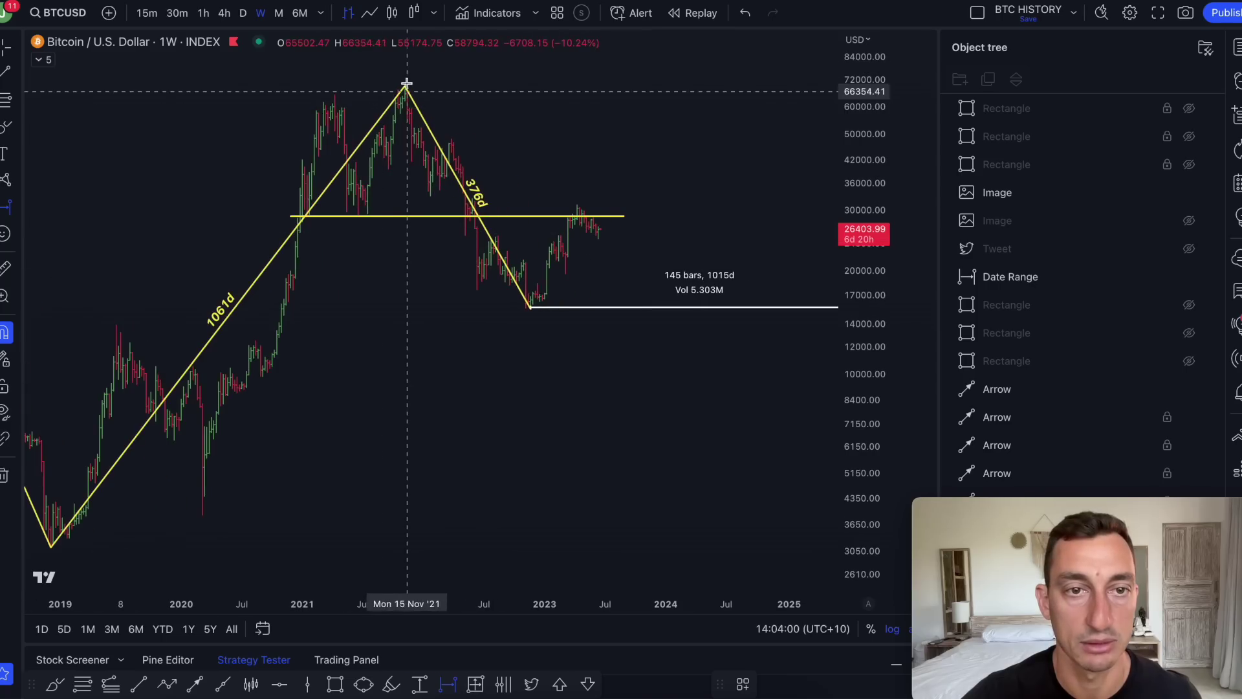
pyautogui.click(404, 86)
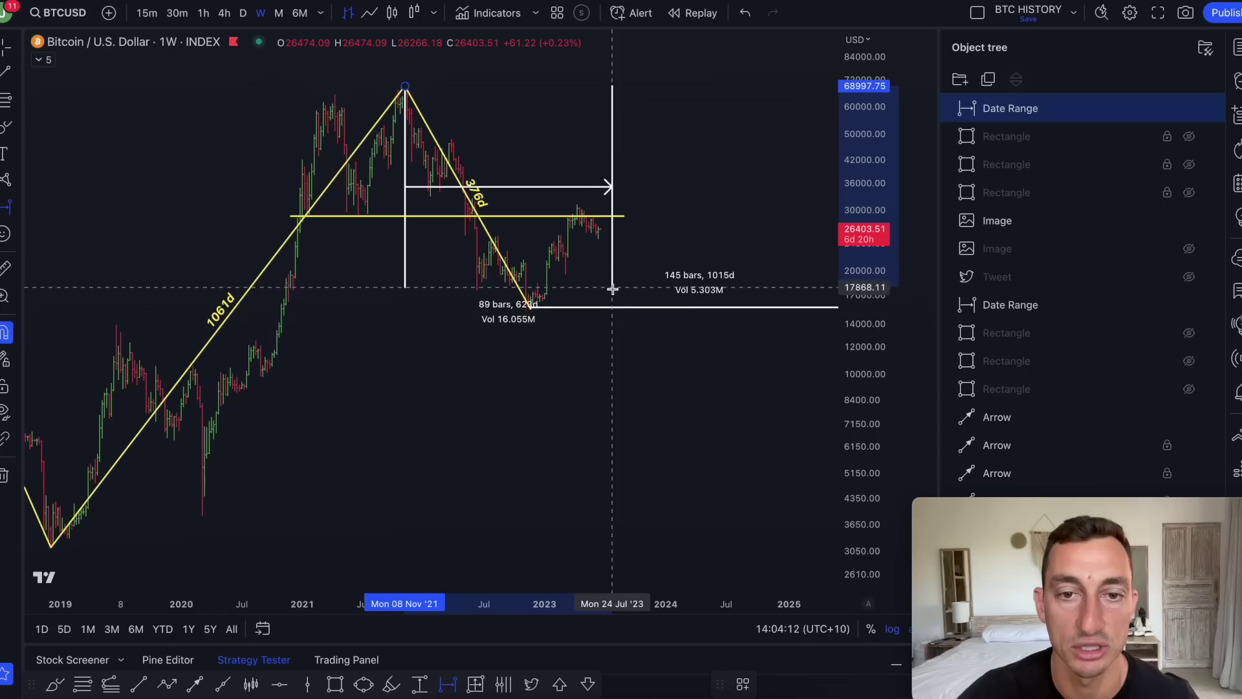
pyautogui.click(605, 325)
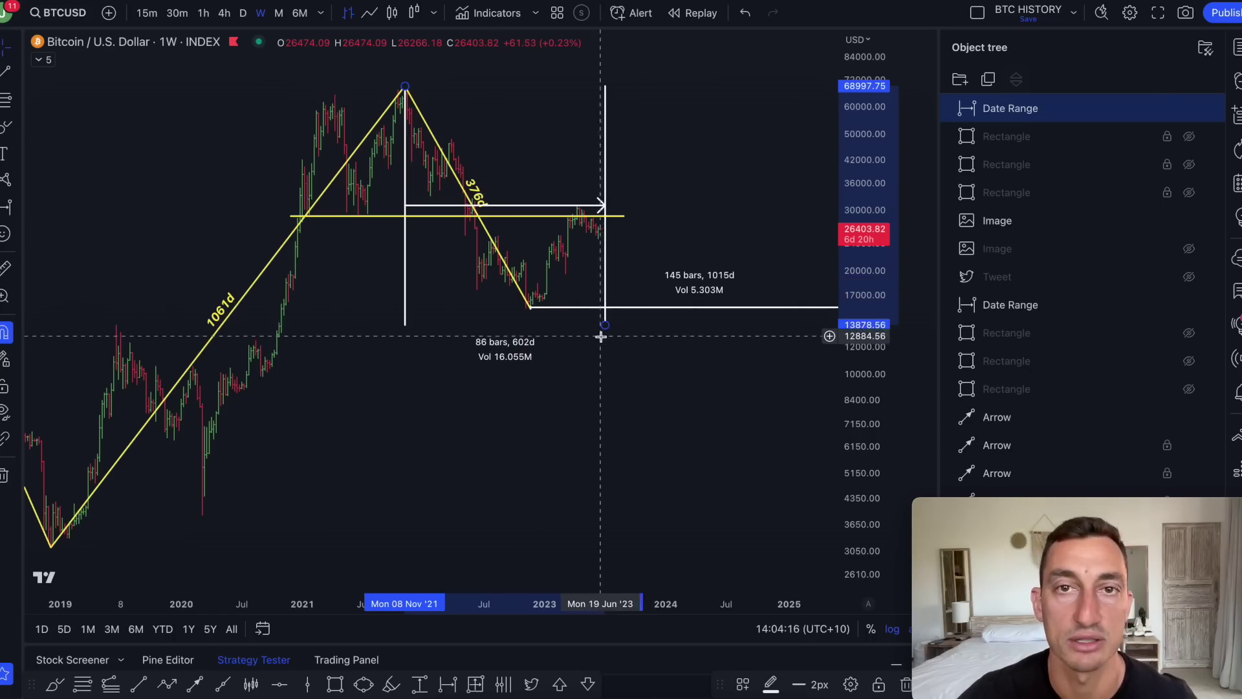
pyautogui.scroll(-6, 601, 336)
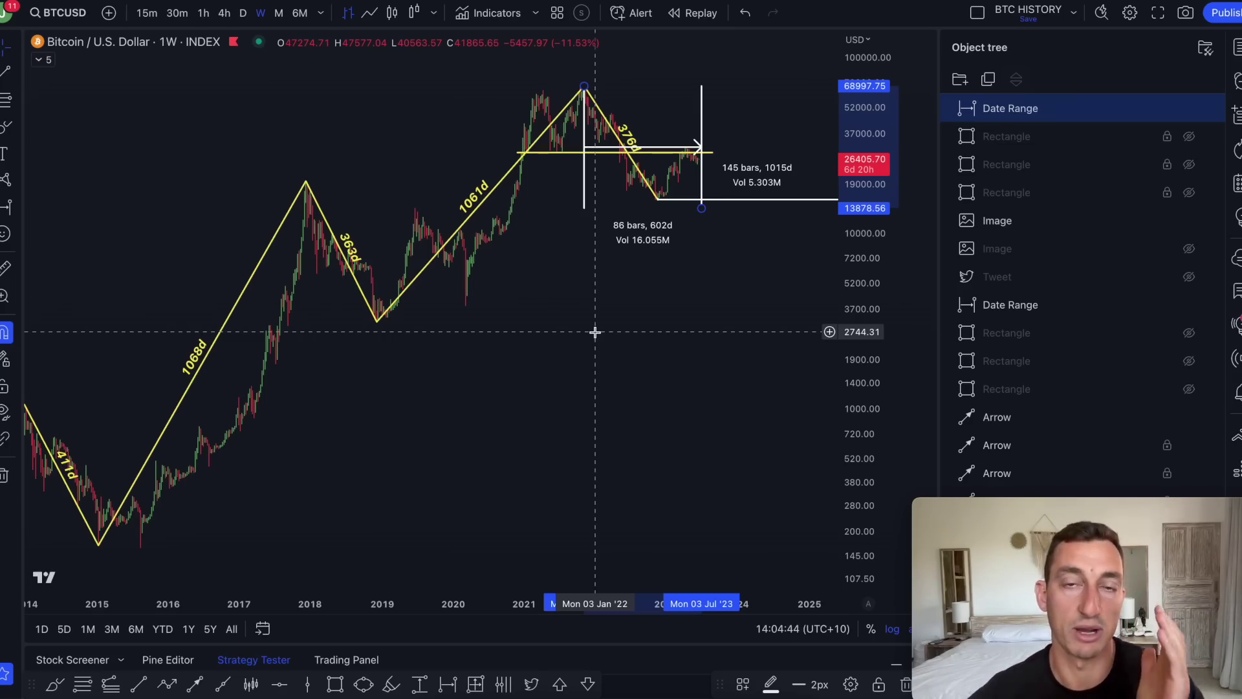
pyautogui.scroll(6, 638, 327)
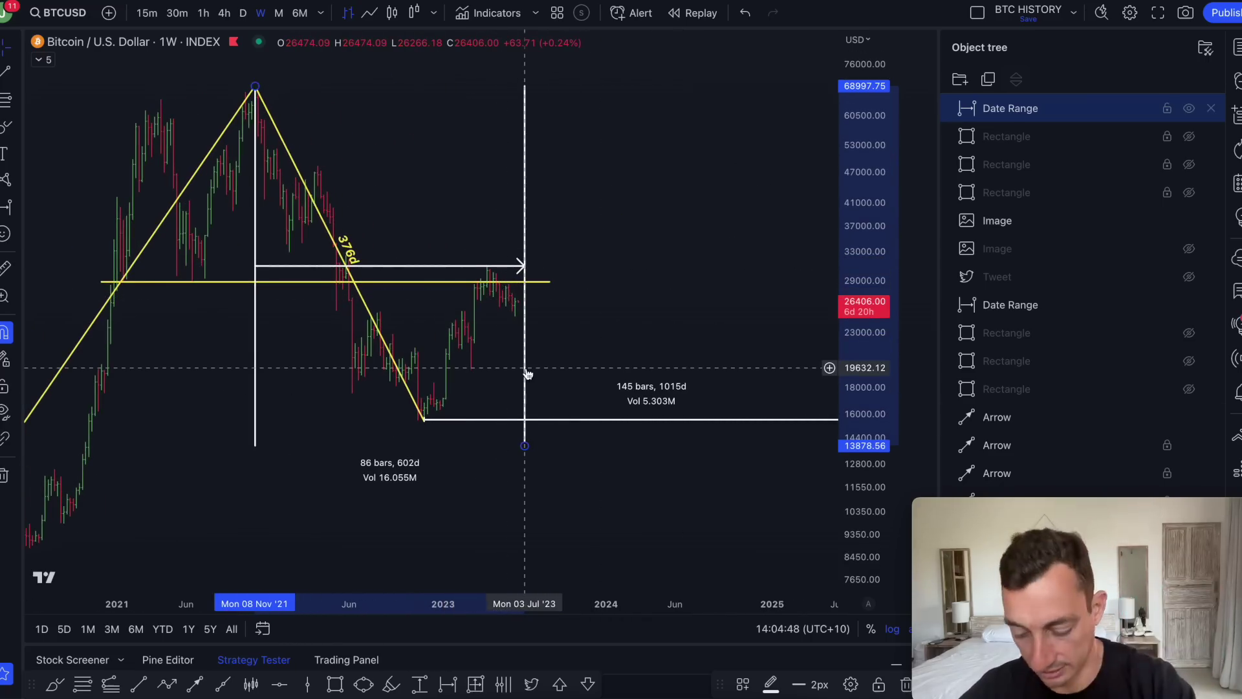
pyautogui.press('Delete')
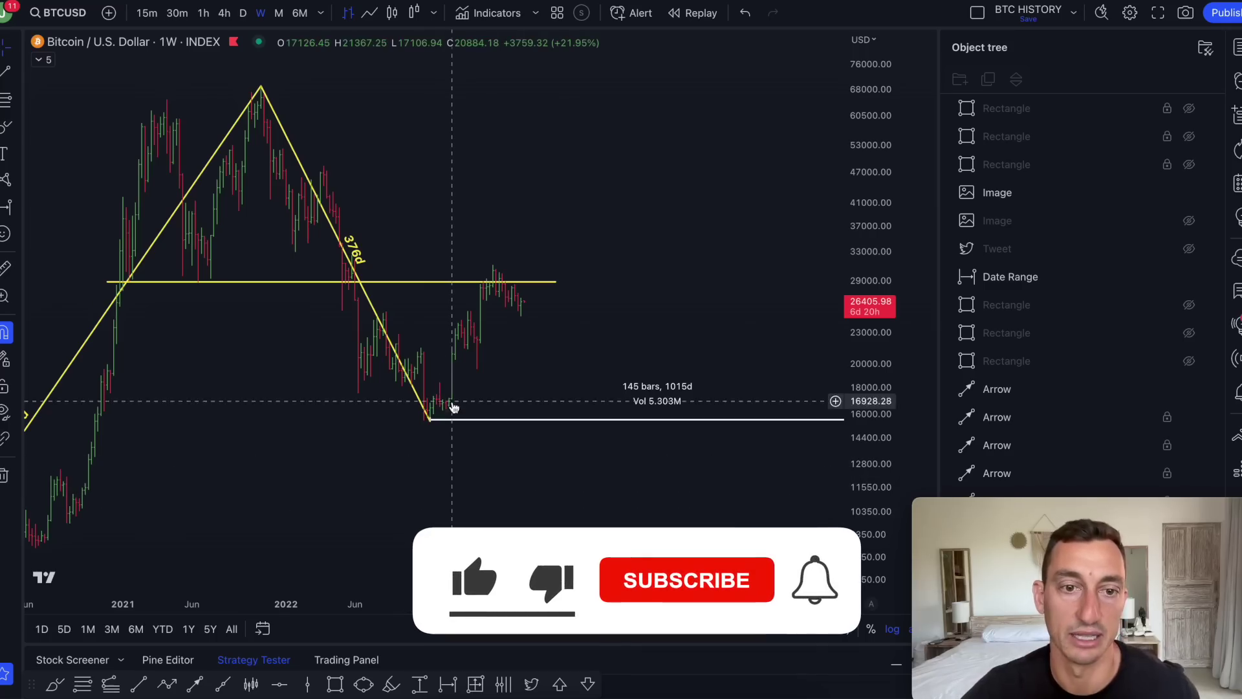
# Trace the price swings of the recovery from the November 2022 low to mid-June 2023.
pyautogui.moveTo(422, 422)
pyautogui.mouseDown()
pyautogui.moveTo(511, 298)
pyautogui.moveTo(523, 317)
pyautogui.mouseUp()
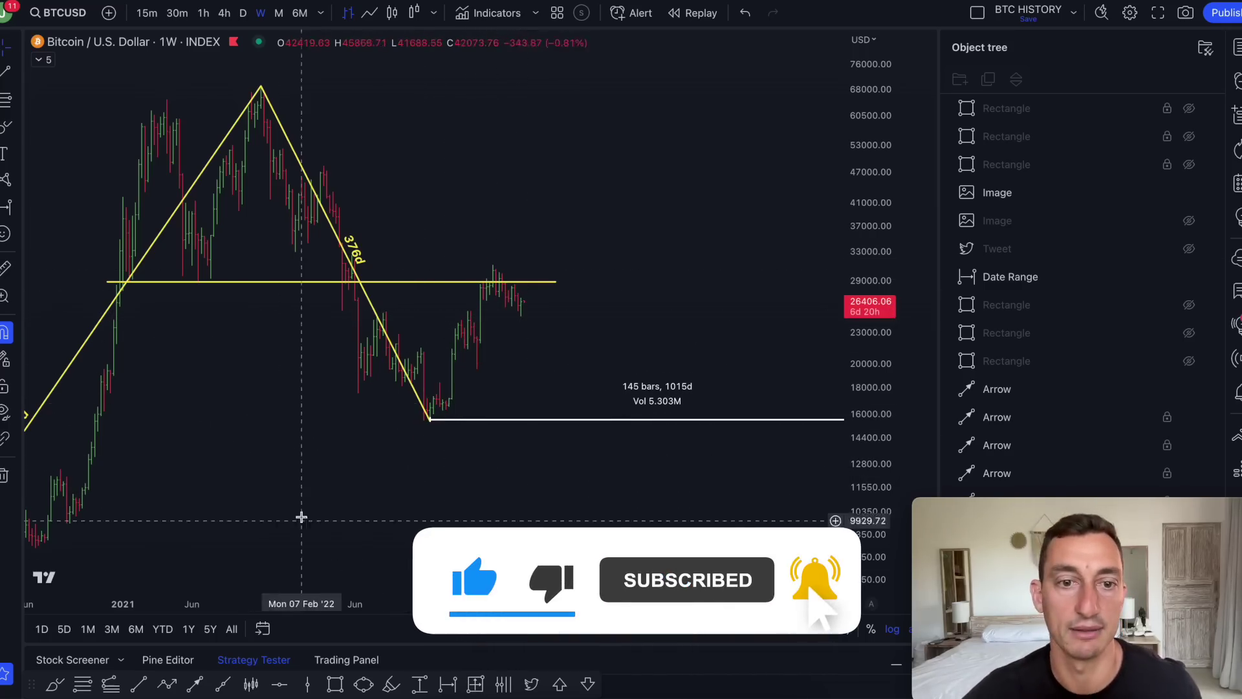
pyautogui.moveTo(300, 516); pyautogui.dragTo(543, 460)
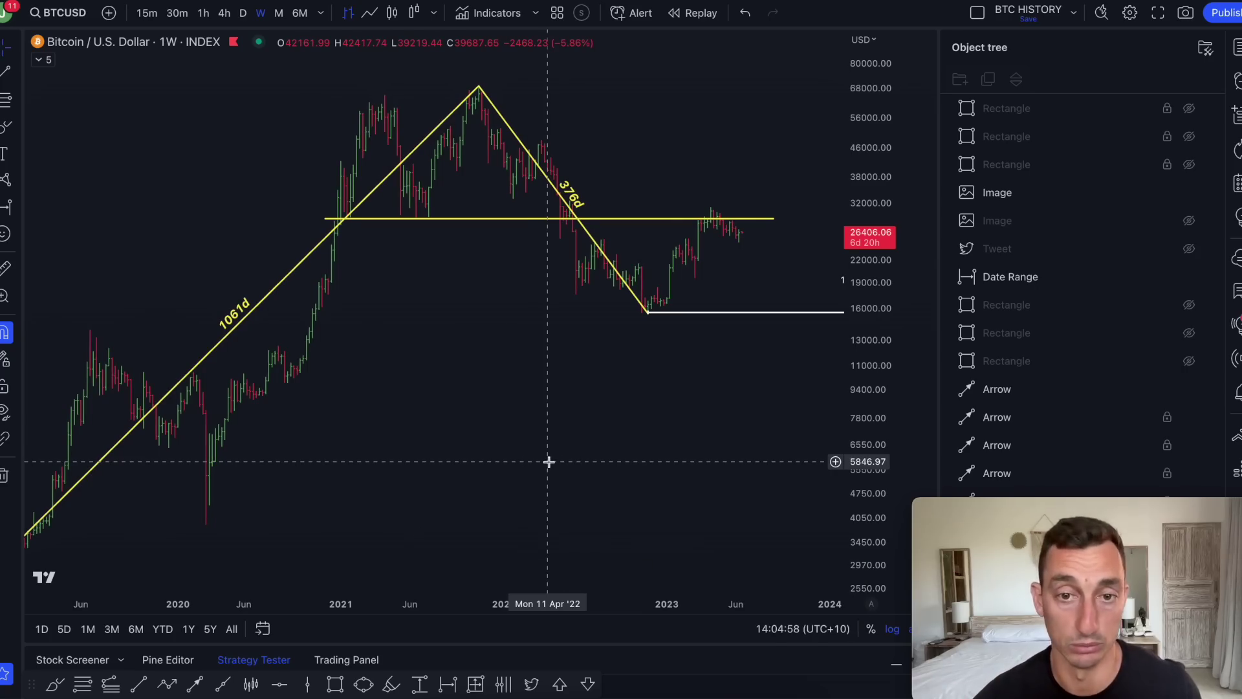
pyautogui.scroll(4, 548, 461)
pyautogui.moveTo(480, 543)
pyautogui.mouseDown()
pyautogui.moveTo(557, 479)
pyautogui.moveTo(629, 353)
pyautogui.moveTo(652, 387)
pyautogui.mouseUp()
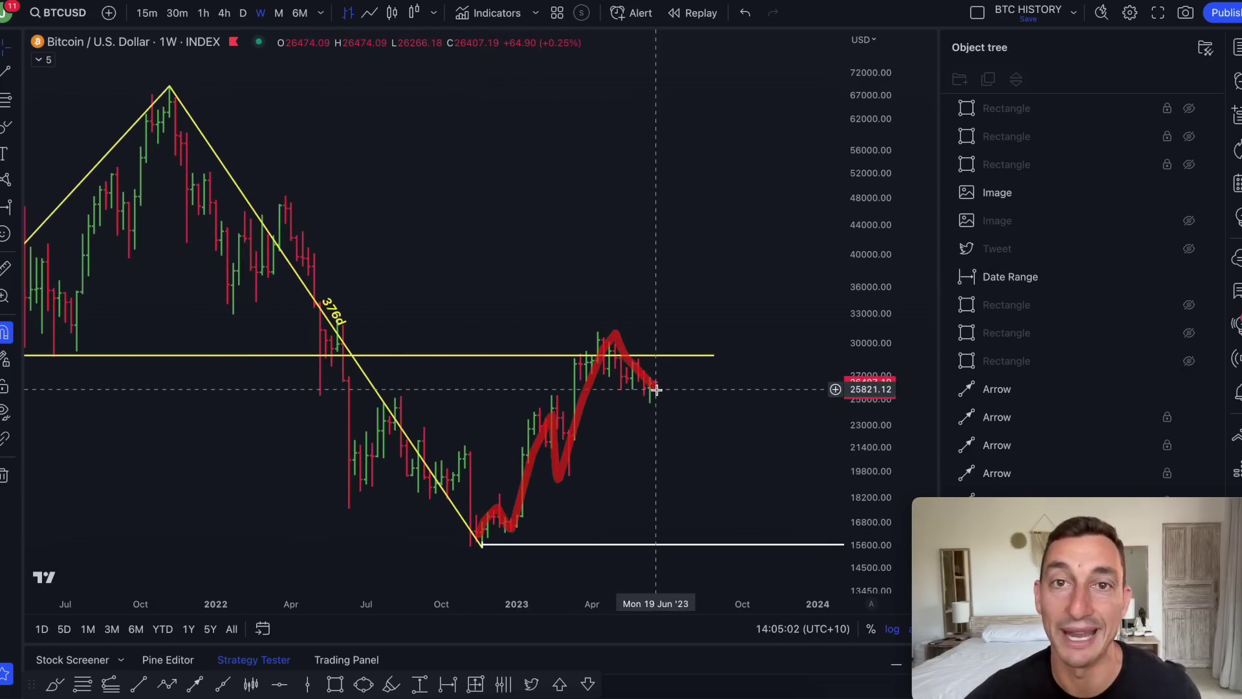
pyautogui.hscroll(5, 686, 370)
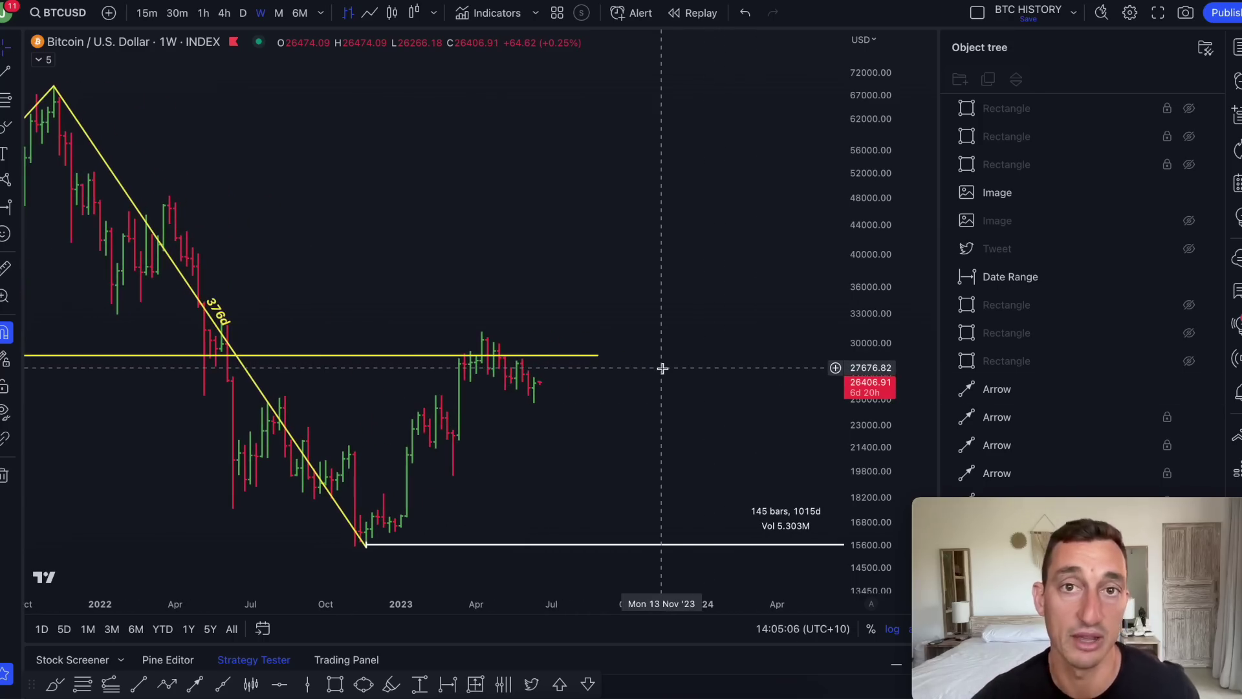
# Circle the late-2018 and November 2022 lows and connect them with a freehand rising line.
pyautogui.scroll(-8, 527, 360)
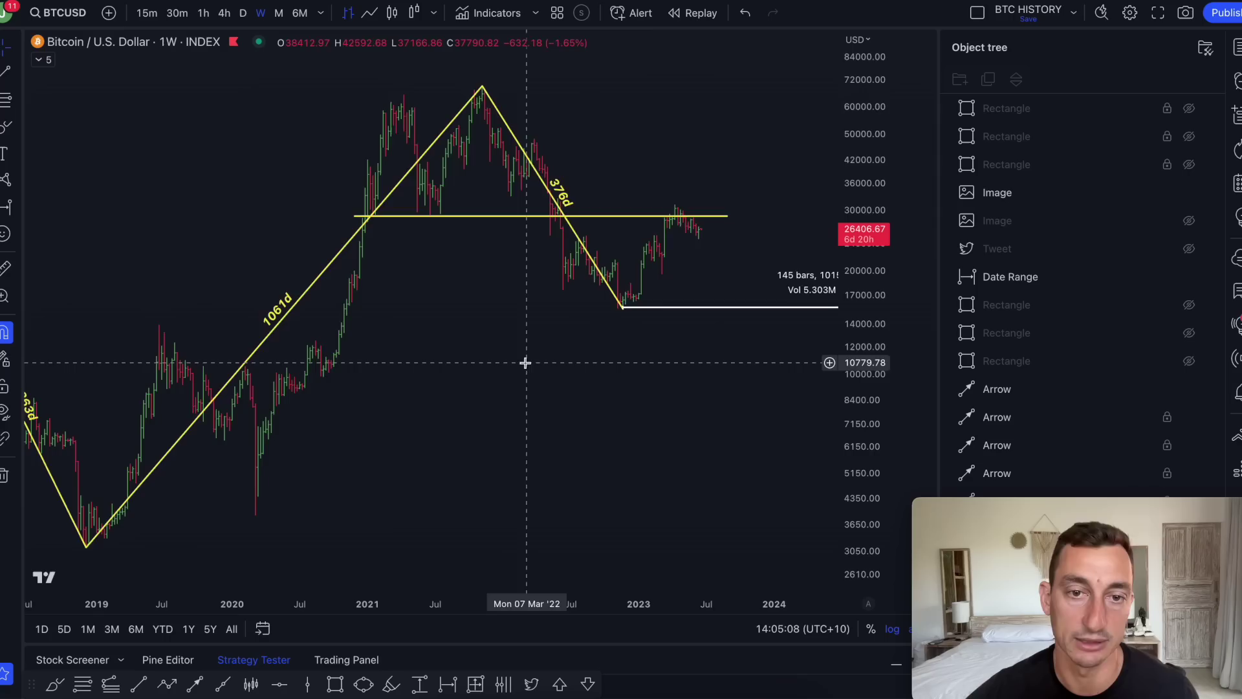
pyautogui.hscroll(2, 649, 347)
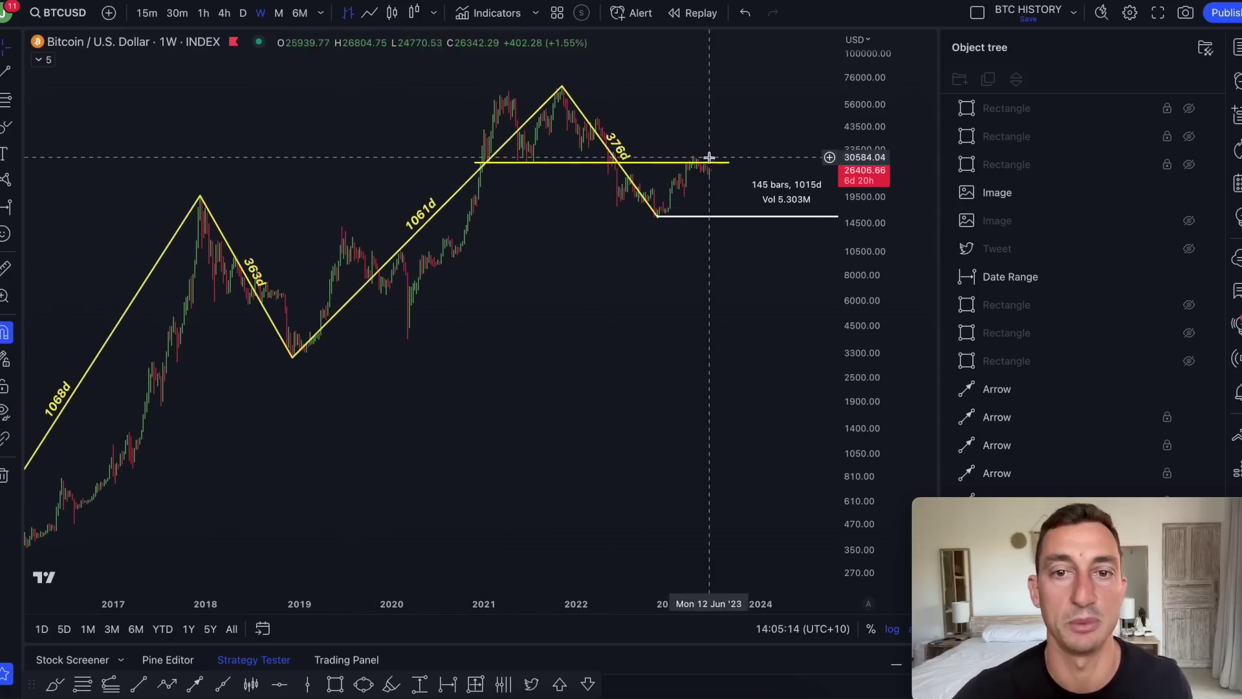
pyautogui.moveTo(738, 328); pyautogui.dragTo(567, 390)
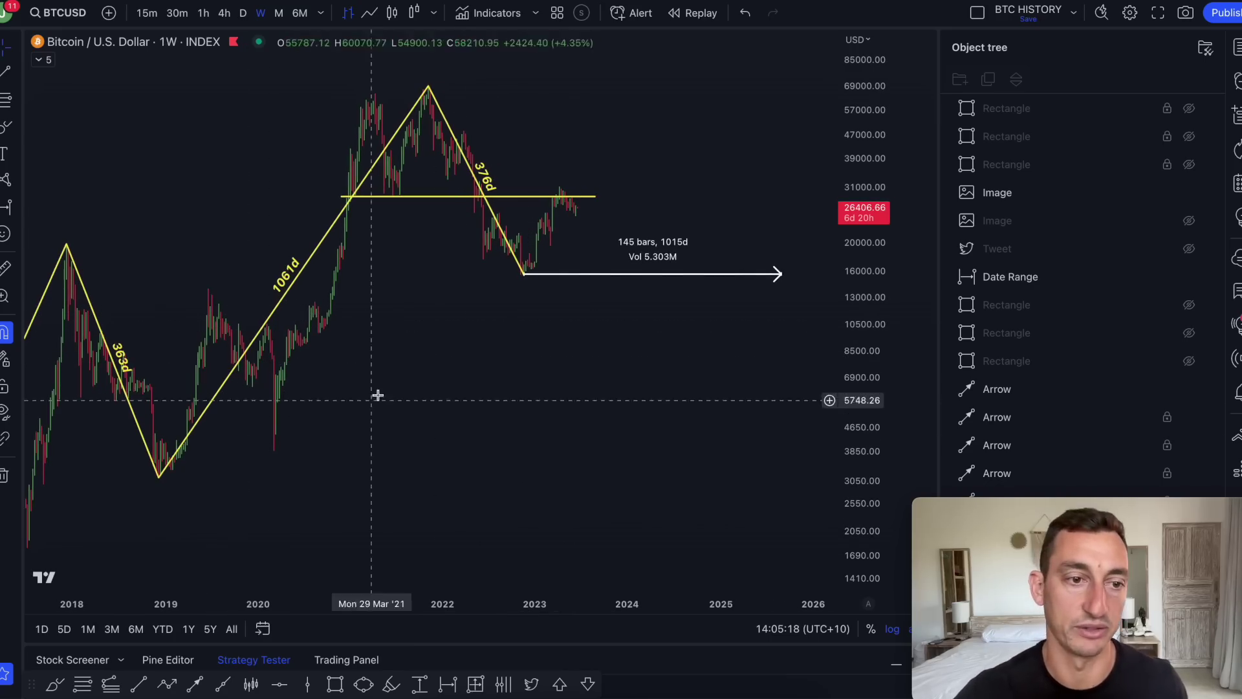
pyautogui.moveTo(166, 459)
pyautogui.mouseDown()
pyautogui.moveTo(183, 487)
pyautogui.moveTo(222, 444)
pyautogui.moveTo(563, 263)
pyautogui.moveTo(548, 273)
pyautogui.mouseUp()
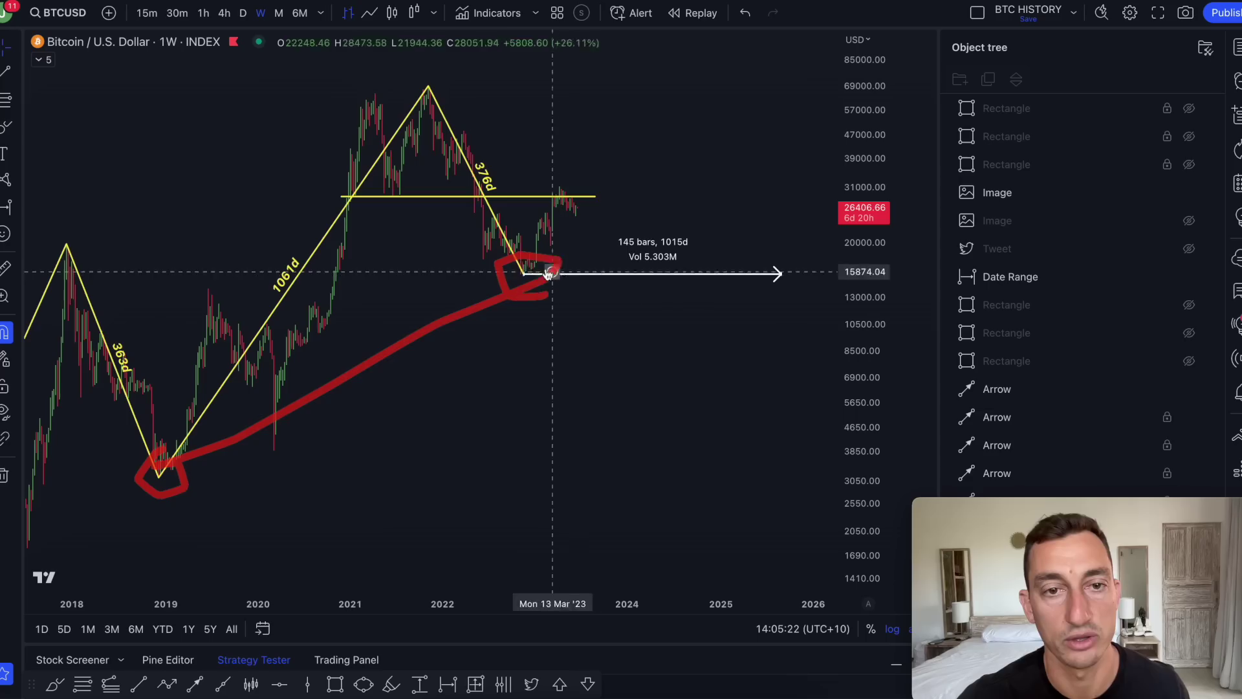
# Measure the date range from the 17 December 2018 low forward to 21 November 2022 and back to 12 January 2015, discarding the measurement.
pyautogui.click(6, 207)
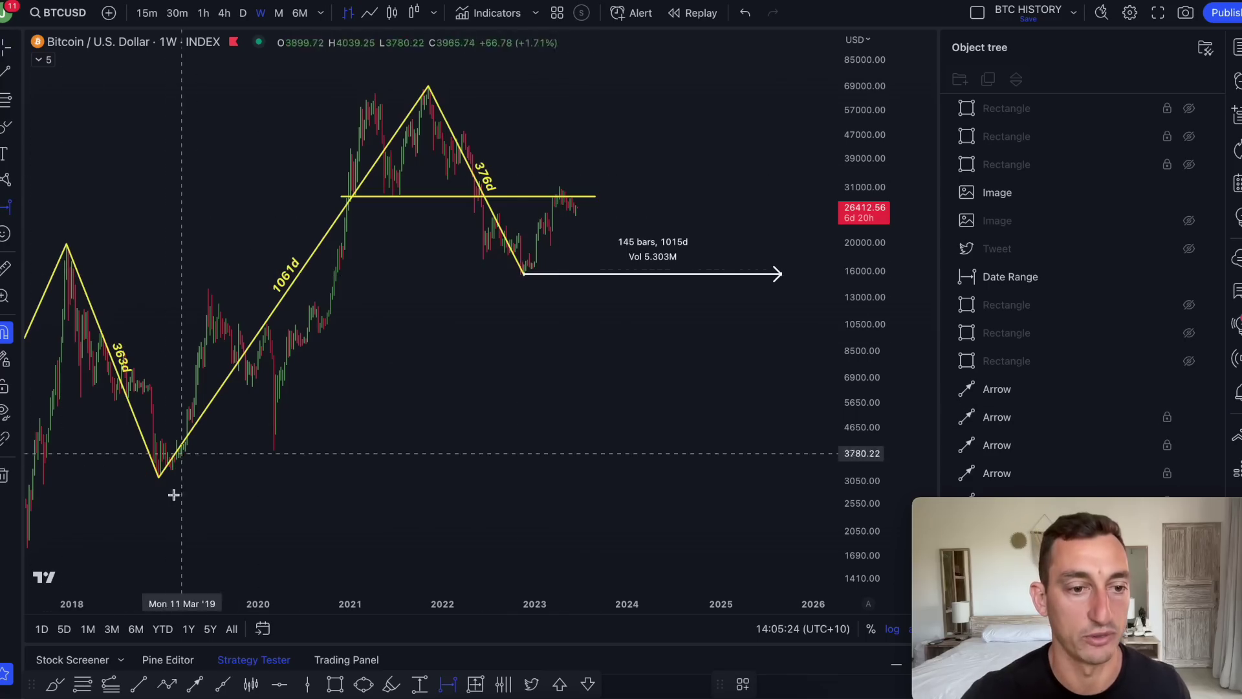
pyautogui.click(160, 474)
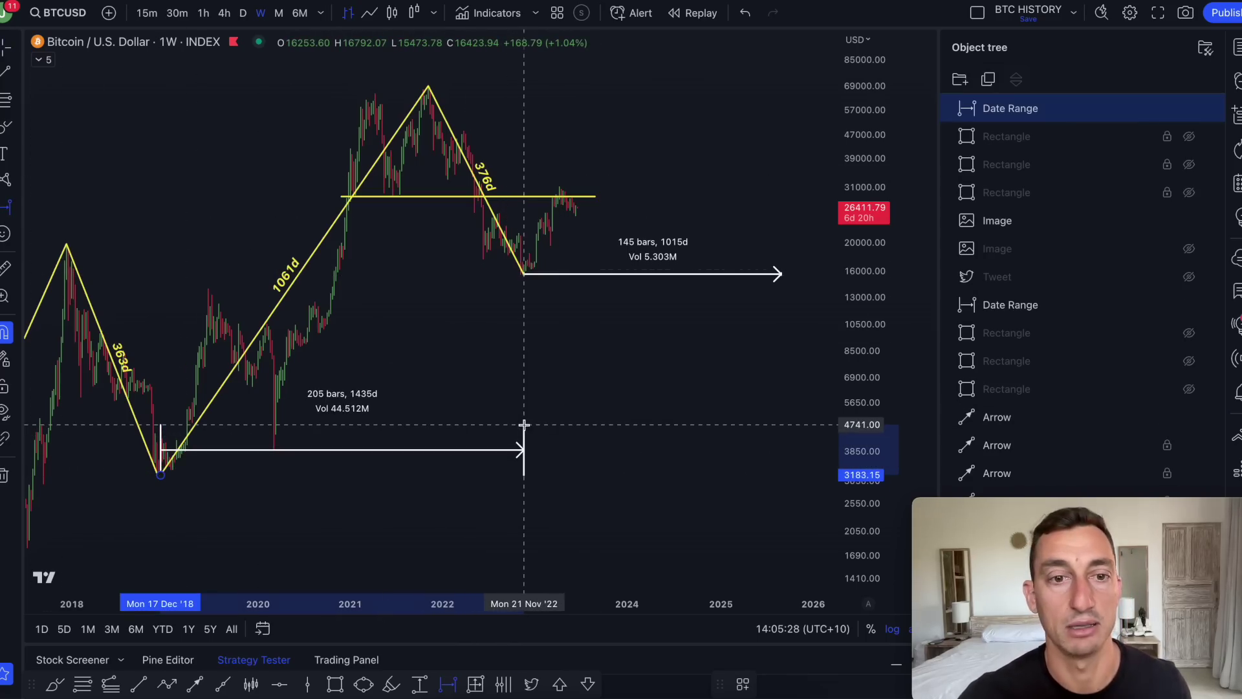
pyautogui.scroll(-5, 524, 425)
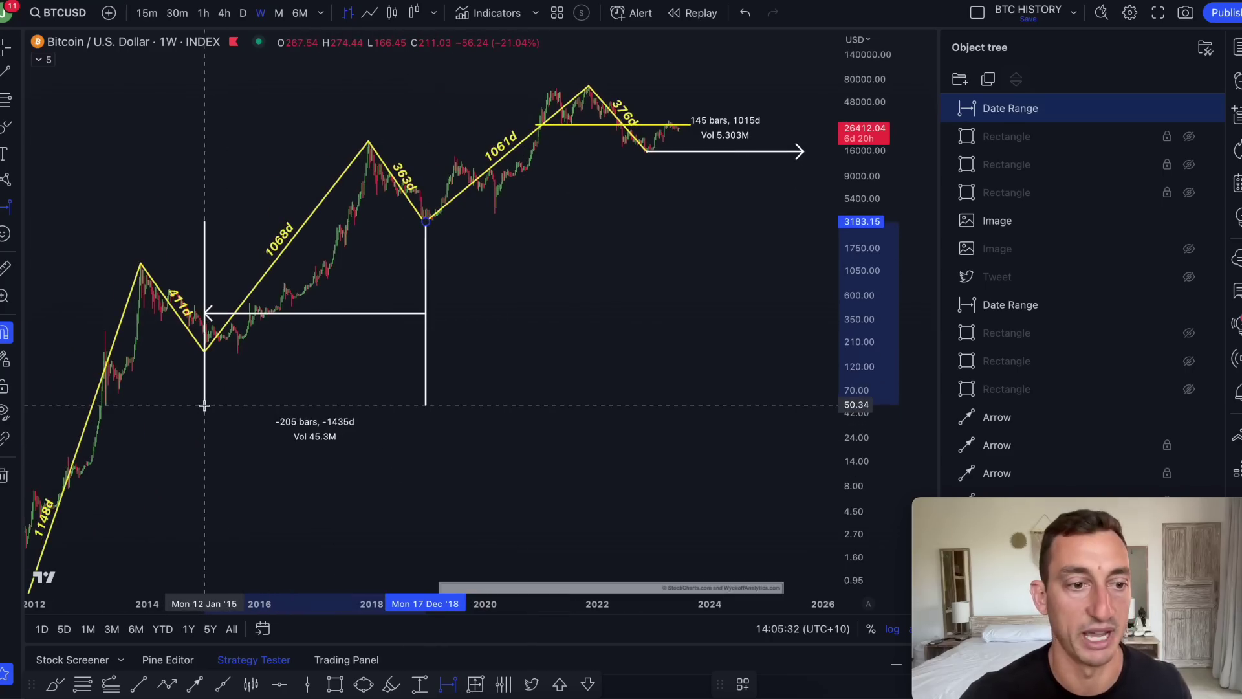
pyautogui.press('Escape')
# Measure the date range from the 4 October 2010 low to the 19 January 2015 low and discard the measurement.
pyautogui.moveTo(327, 410); pyautogui.dragTo(590, 410)
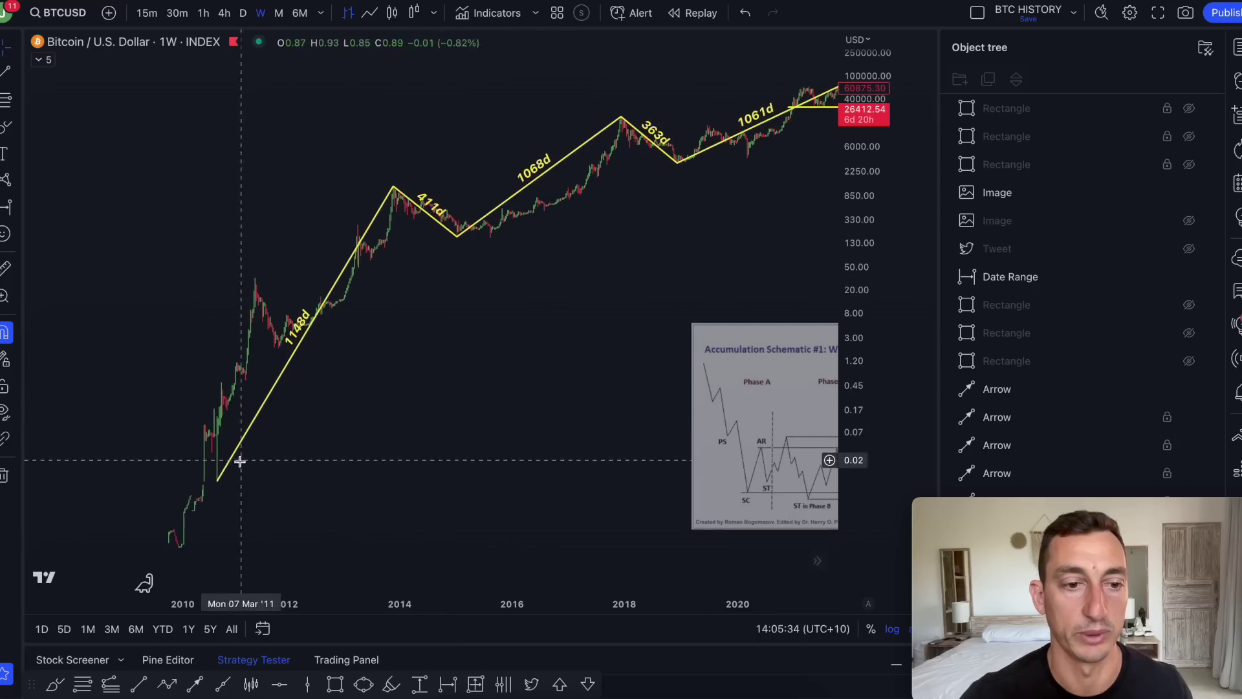
pyautogui.hotkey('alt', 'shift', 'r')
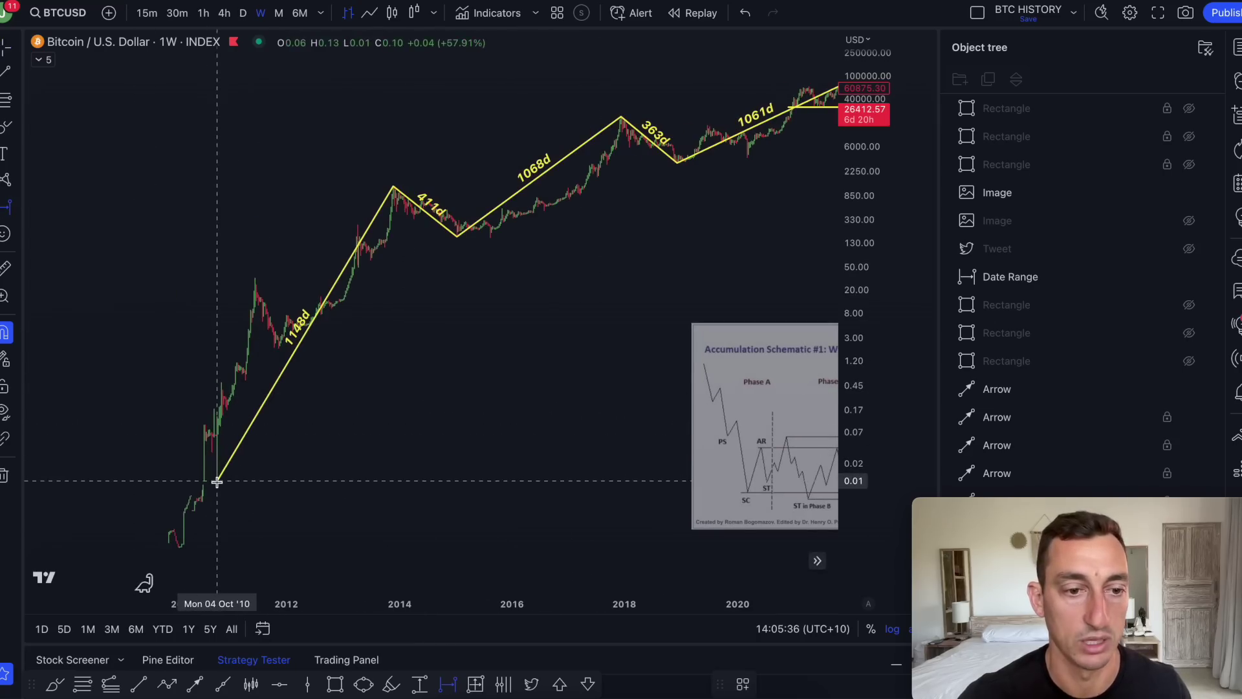
pyautogui.click(216, 482)
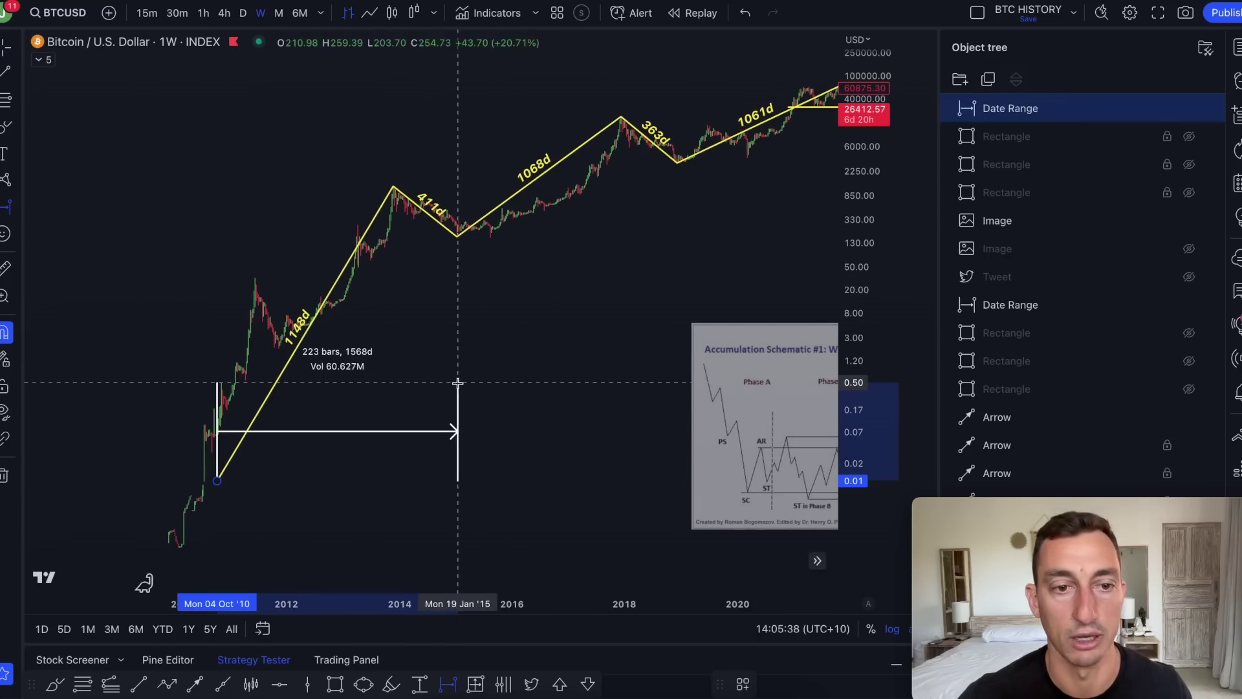
pyautogui.press('Escape')
# Trace the rally from the December 2018 low to the mid-2019 high and the following pullback freehand, and clear the strokes.
pyautogui.hscroll(10, 541, 362)
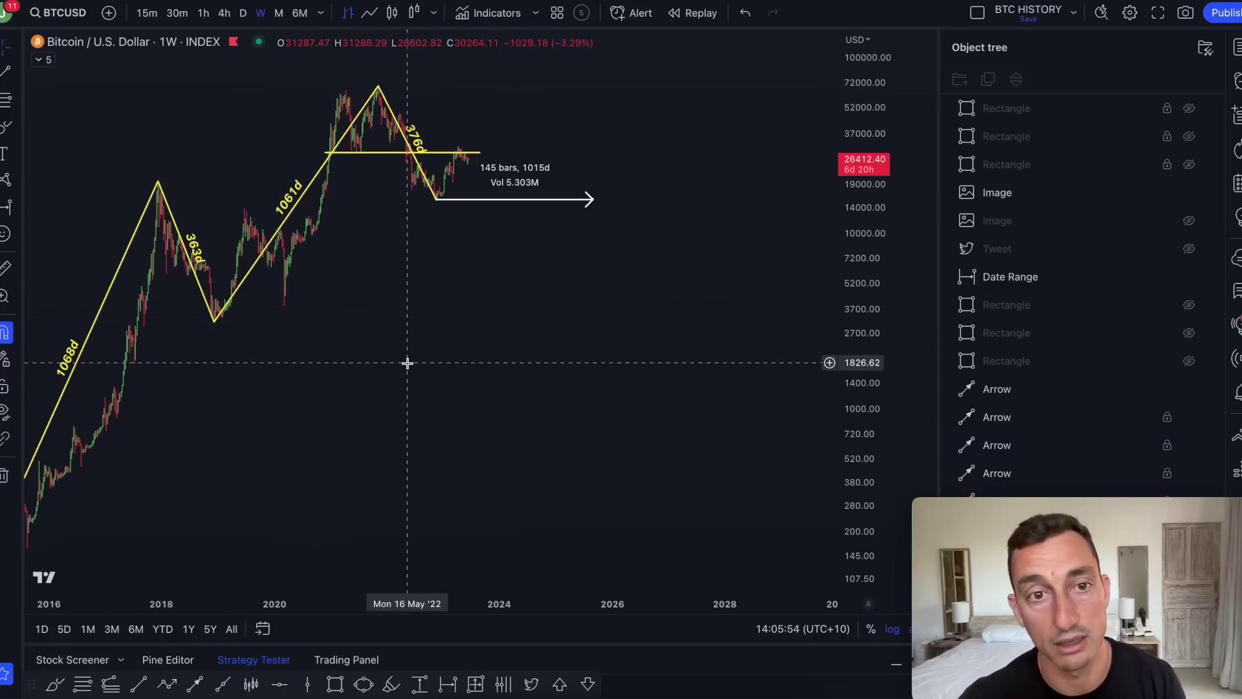
pyautogui.scroll(5, 407, 363)
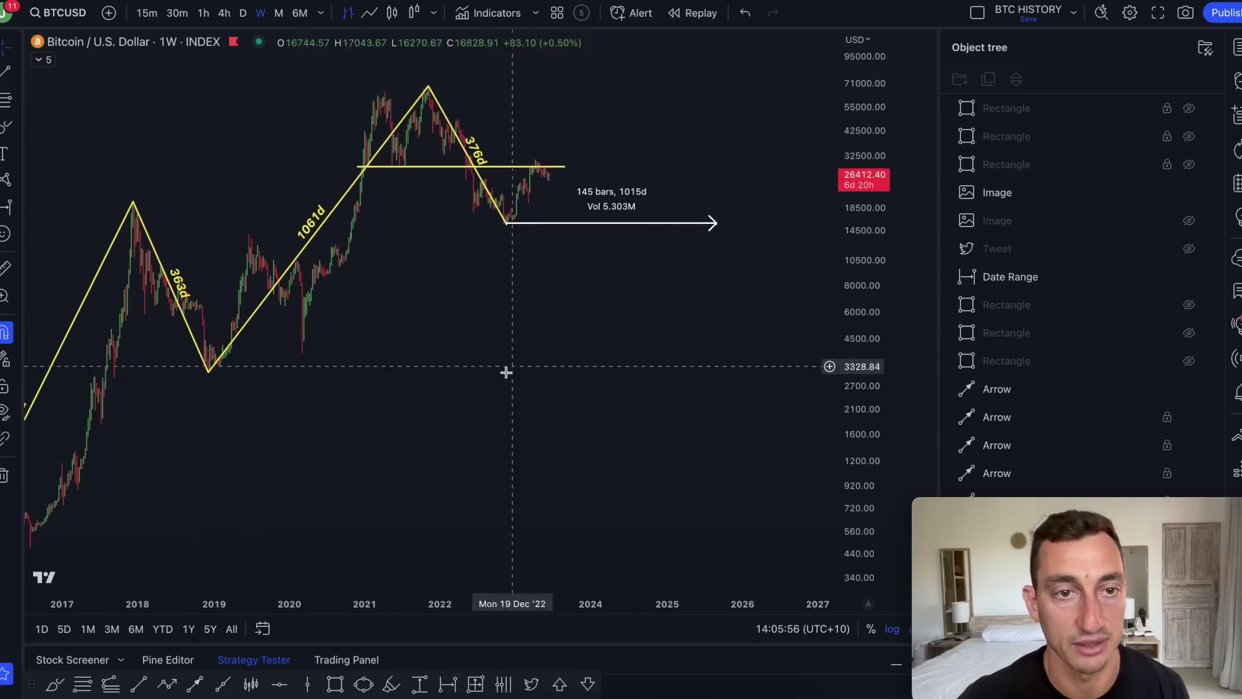
pyautogui.moveTo(213, 370)
pyautogui.mouseDown()
pyautogui.moveTo(238, 314)
pyautogui.moveTo(246, 241)
pyautogui.moveTo(285, 295)
pyautogui.moveTo(350, 322)
pyautogui.mouseUp()
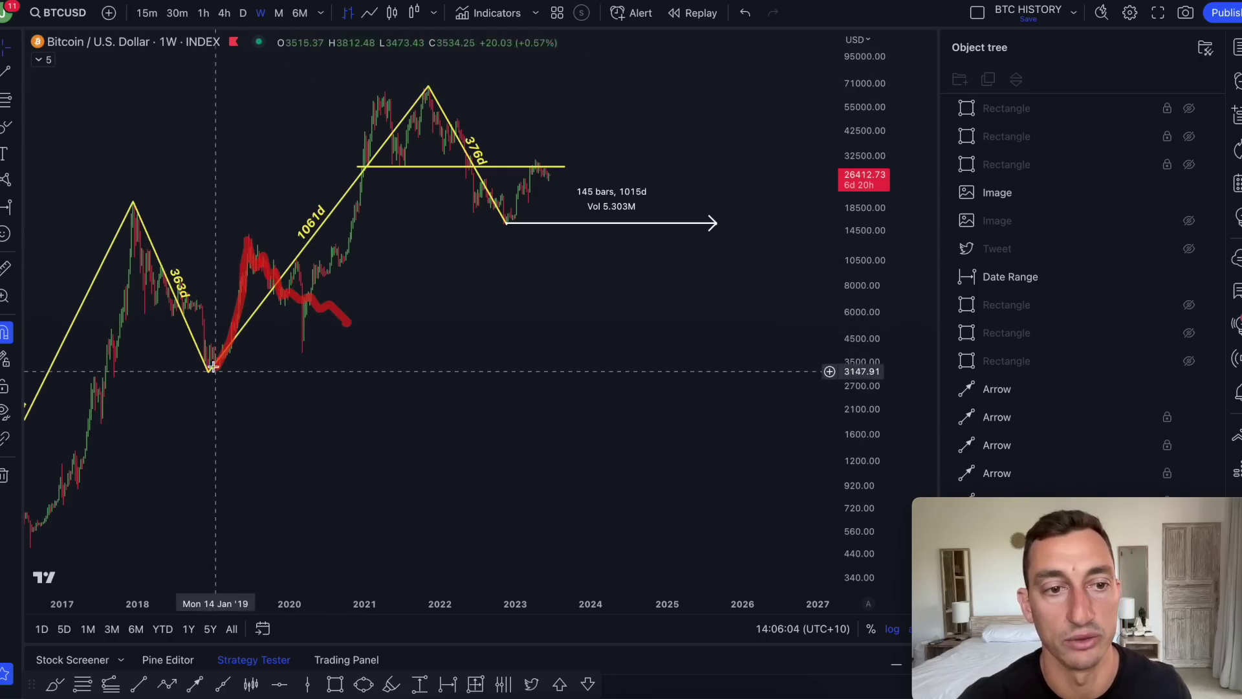
pyautogui.moveTo(219, 370)
pyautogui.mouseDown()
pyautogui.moveTo(243, 233)
pyautogui.moveTo(288, 304)
pyautogui.mouseUp()
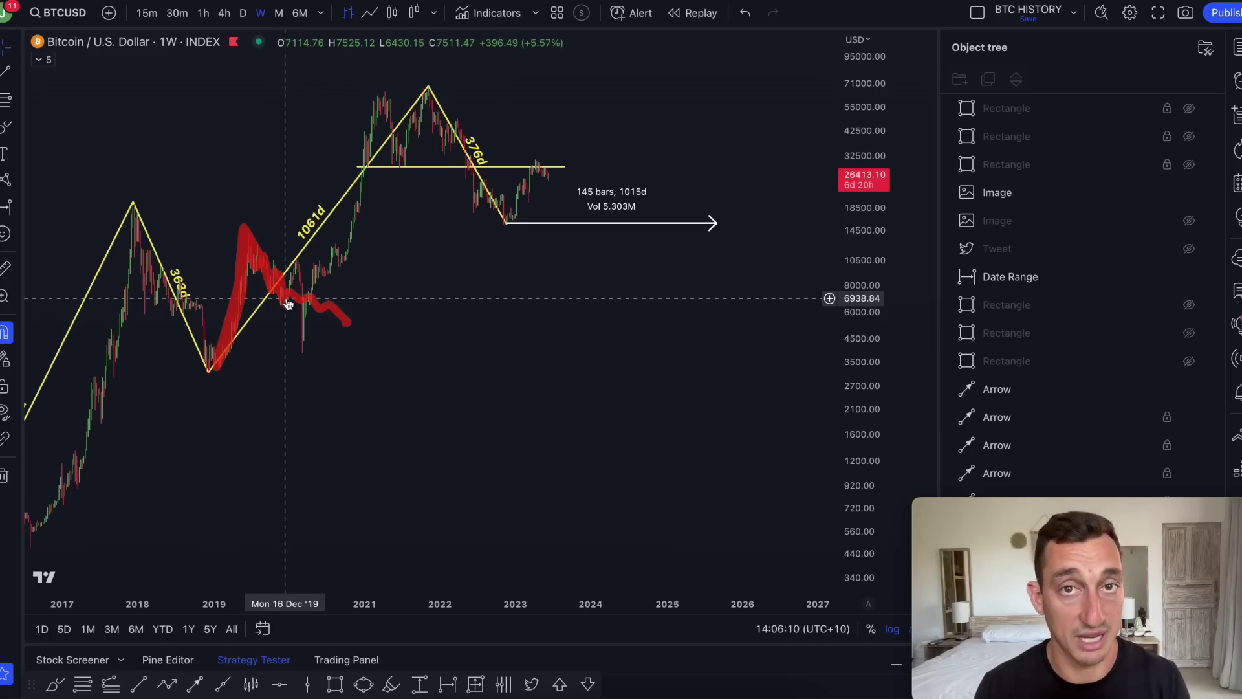
pyautogui.hotkey('ctrl', 'z')
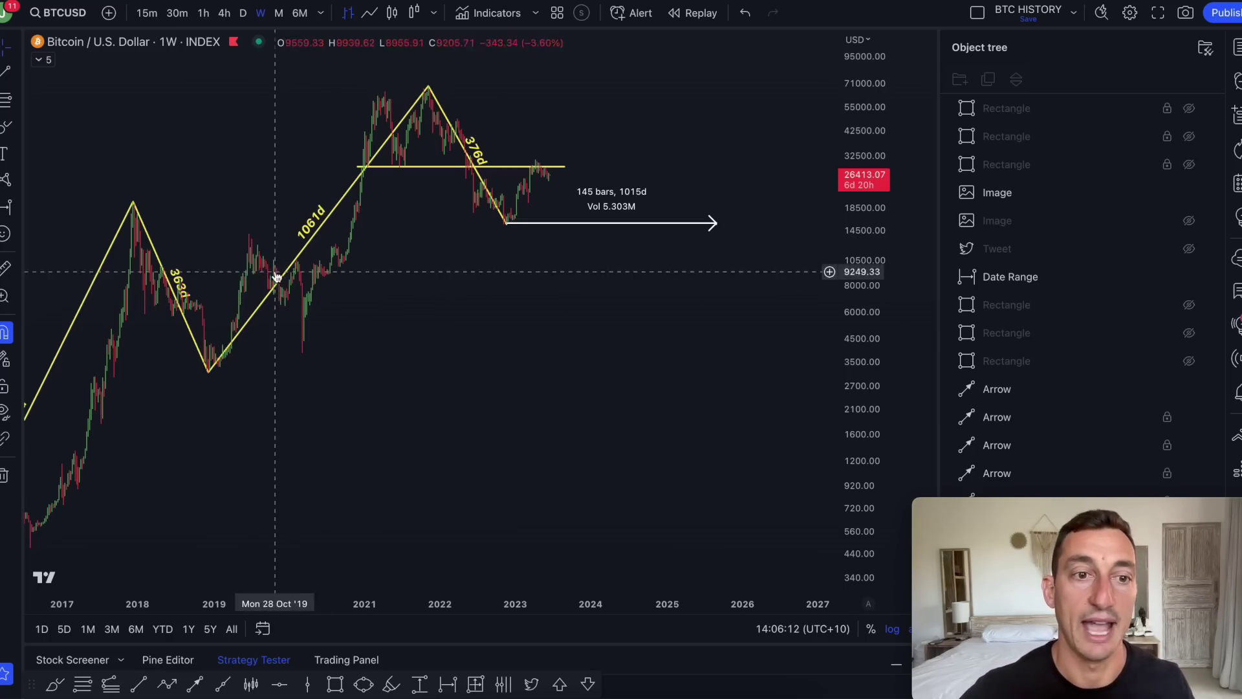
# Trace the early-2020 drop, the advance to the early-2021 high with its mid-2021 pullback, and the rise to the November 2021 peak.
pyautogui.moveTo(295, 291); pyautogui.dragTo(311, 386)
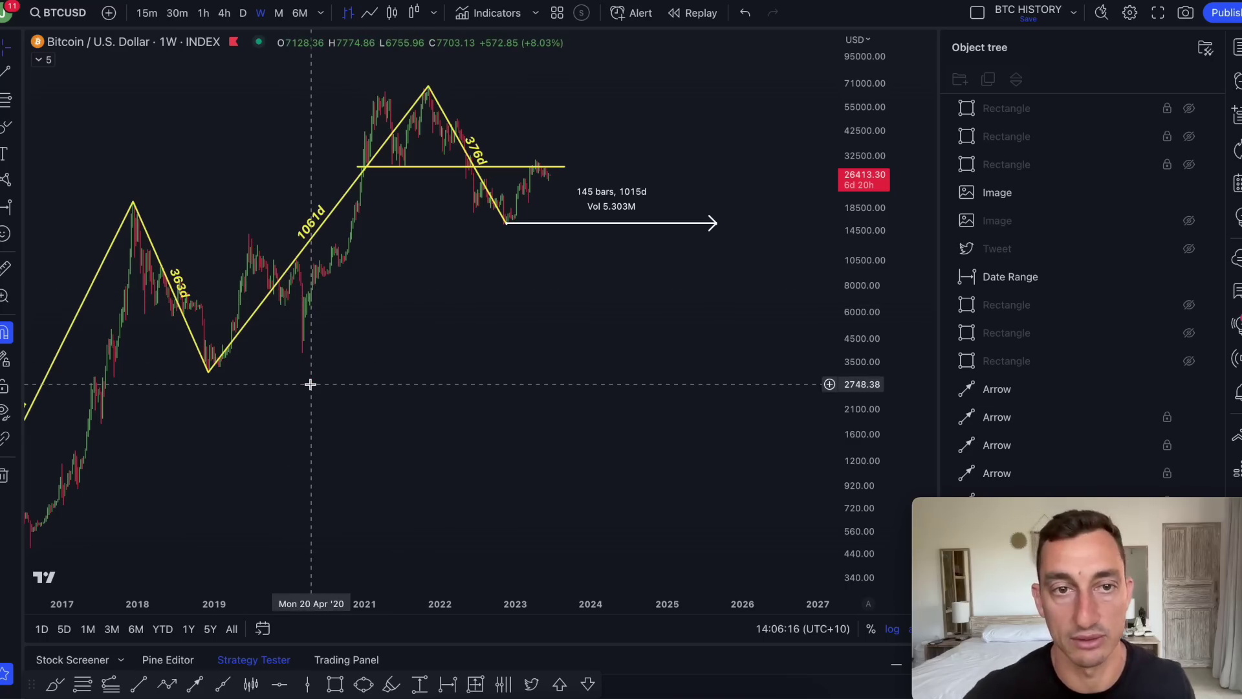
pyautogui.moveTo(280, 343)
pyautogui.mouseDown()
pyautogui.moveTo(380, 91)
pyautogui.moveTo(402, 161)
pyautogui.mouseUp()
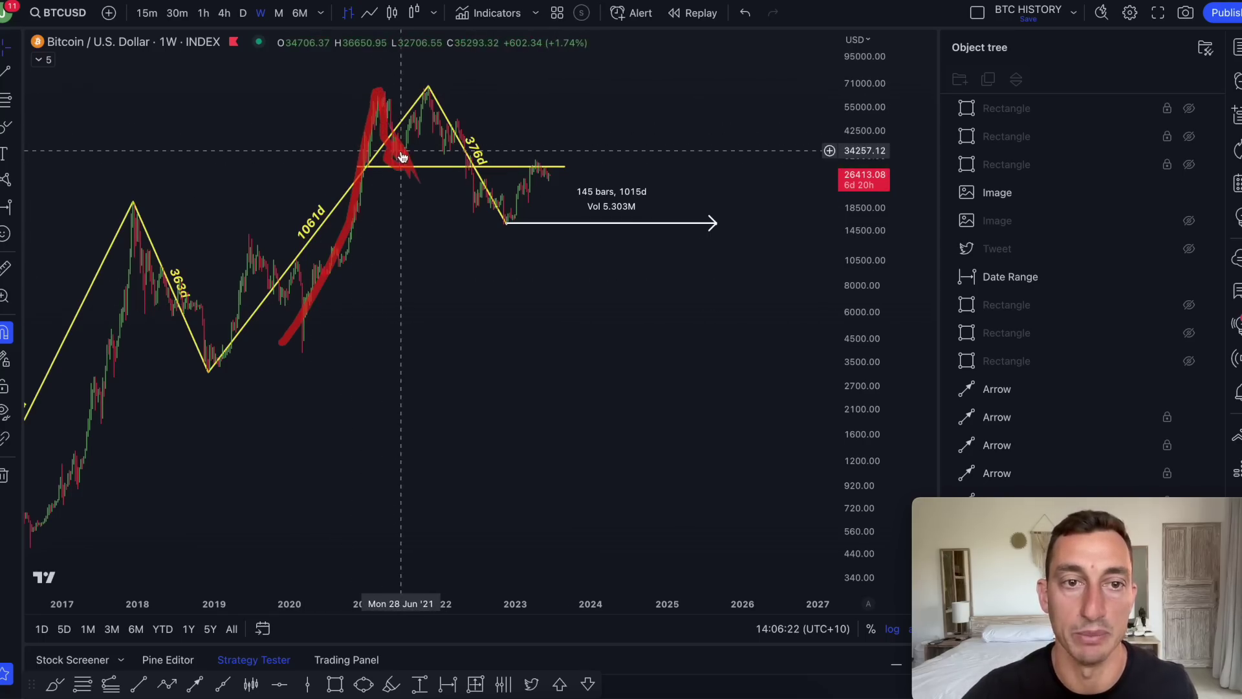
pyautogui.moveTo(401, 163); pyautogui.dragTo(434, 78)
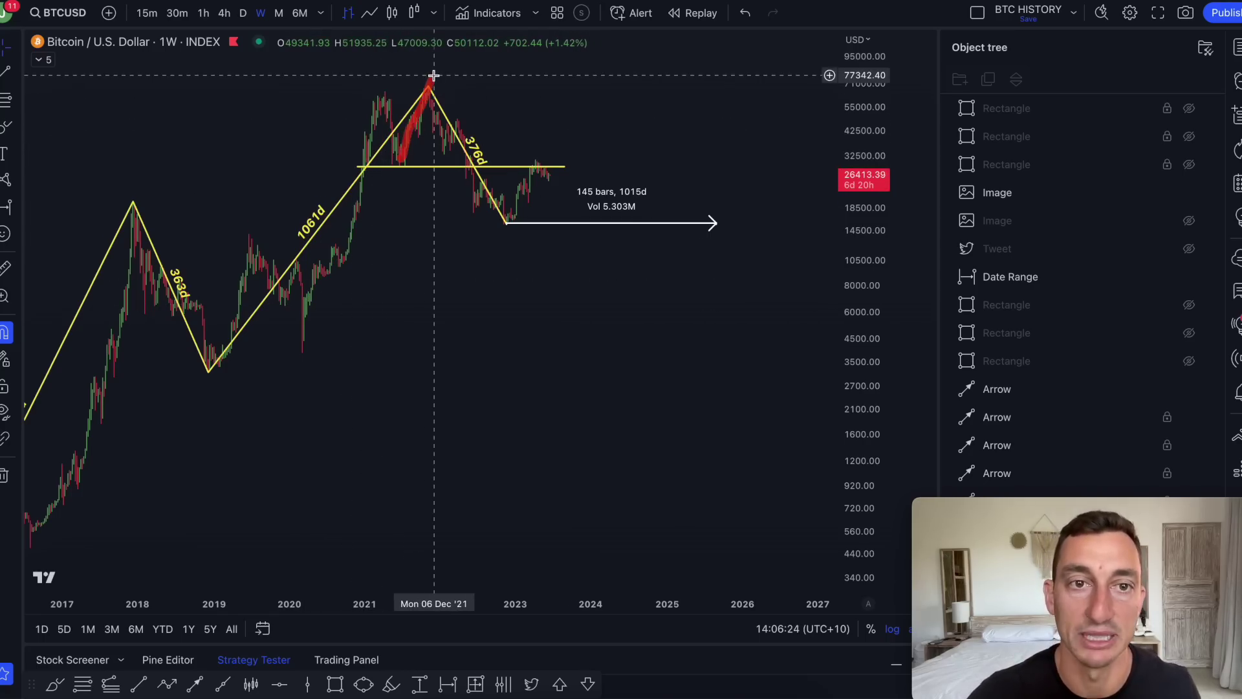
# Sketch a hypothetical 2022 rebound above the November 2021 peak after the 1061-day advance, and trace the actual decline to the November 2022 low.
pyautogui.moveTo(310, 208); pyautogui.dragTo(308, 210)
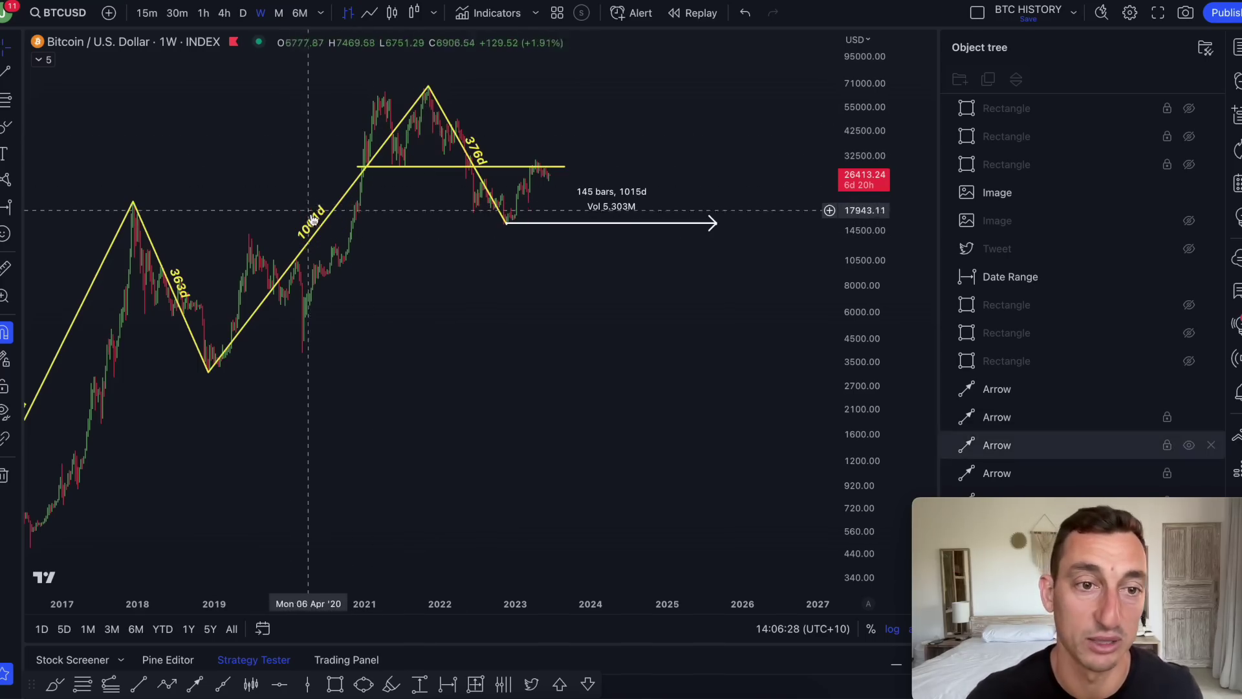
pyautogui.moveTo(208, 369)
pyautogui.mouseDown()
pyautogui.moveTo(409, 101)
pyautogui.moveTo(425, 91)
pyautogui.moveTo(445, 145)
pyautogui.moveTo(484, 75)
pyautogui.mouseUp()
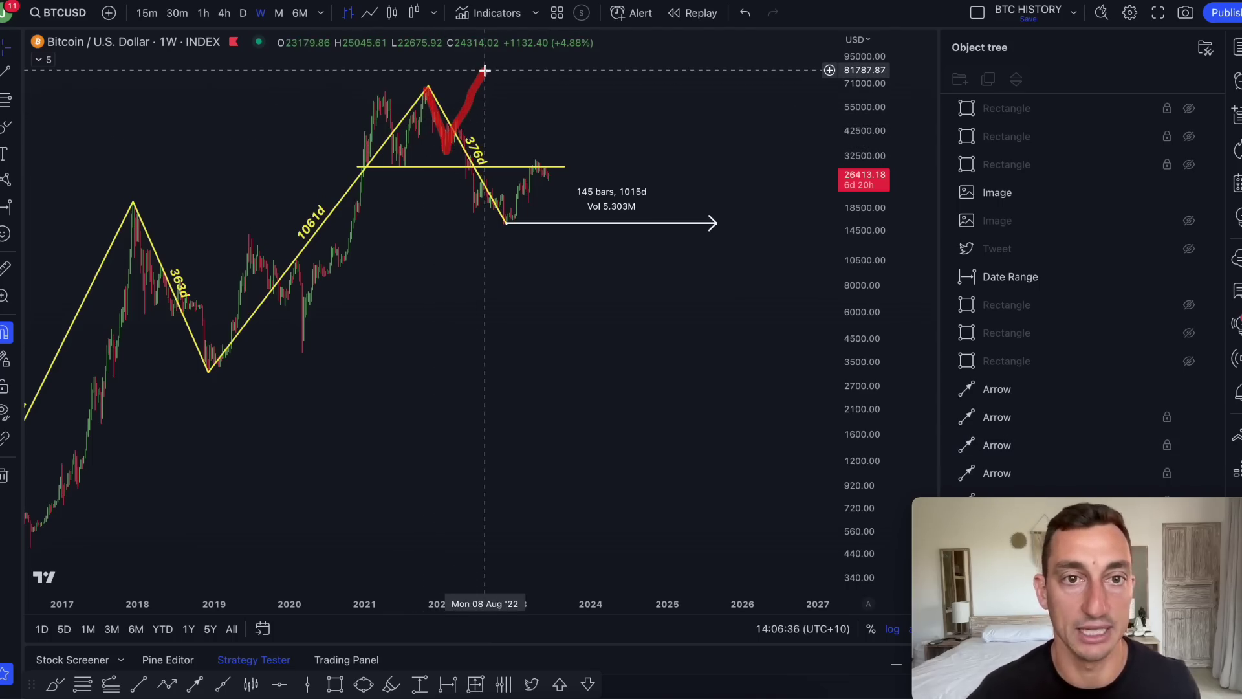
pyautogui.press('super+z')
pyautogui.moveTo(463, 142); pyautogui.dragTo(505, 221)
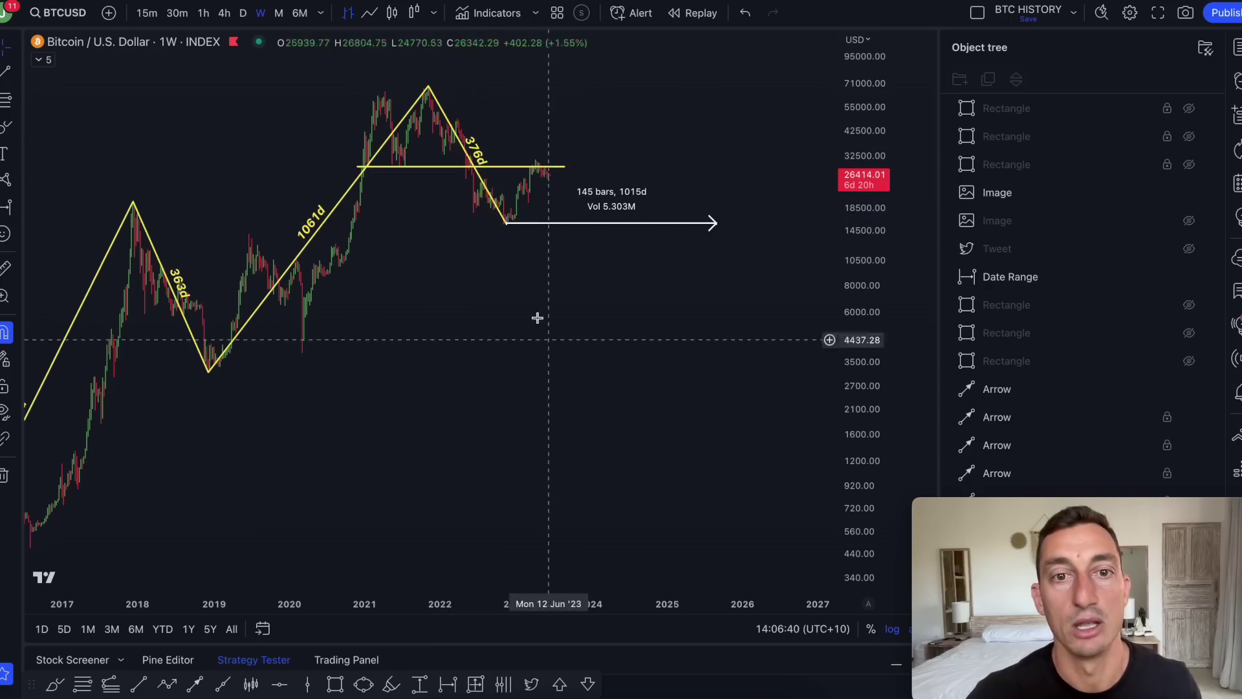
# Examine the start and end points of the 1015-day projection from the November 2022 low to September 2025.
pyautogui.hscroll(-3, 563, 330)
pyautogui.scroll(3, 575, 278)
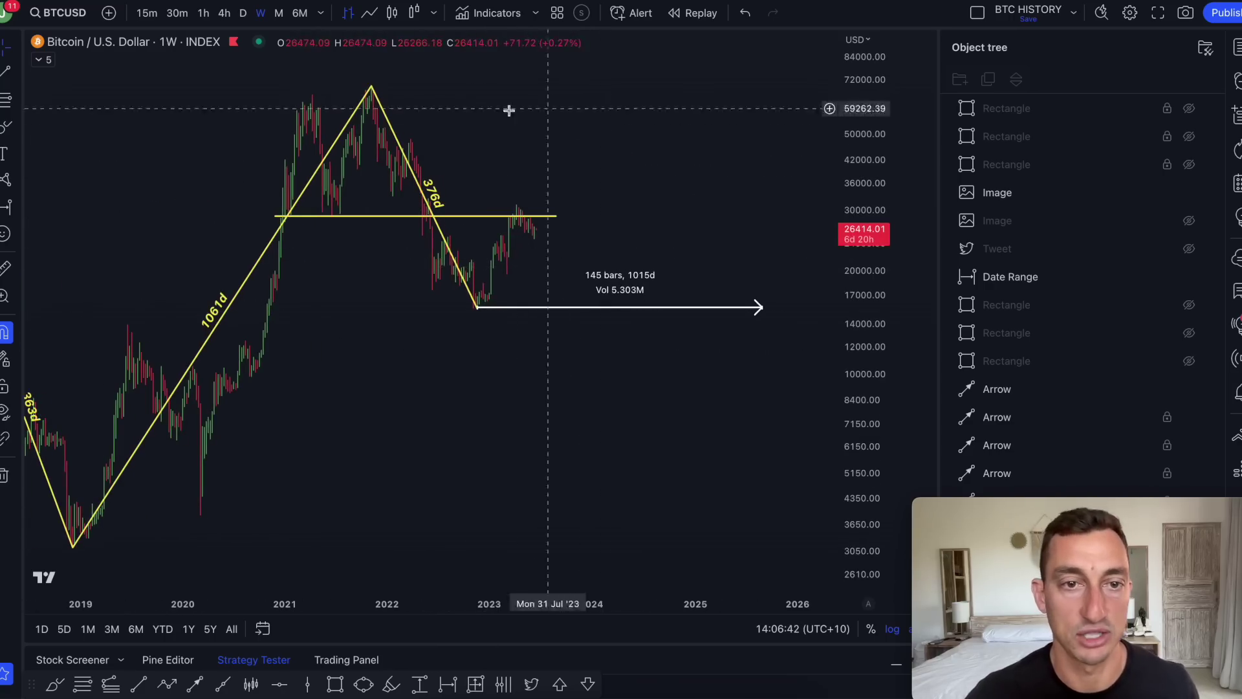
pyautogui.click(7, 207)
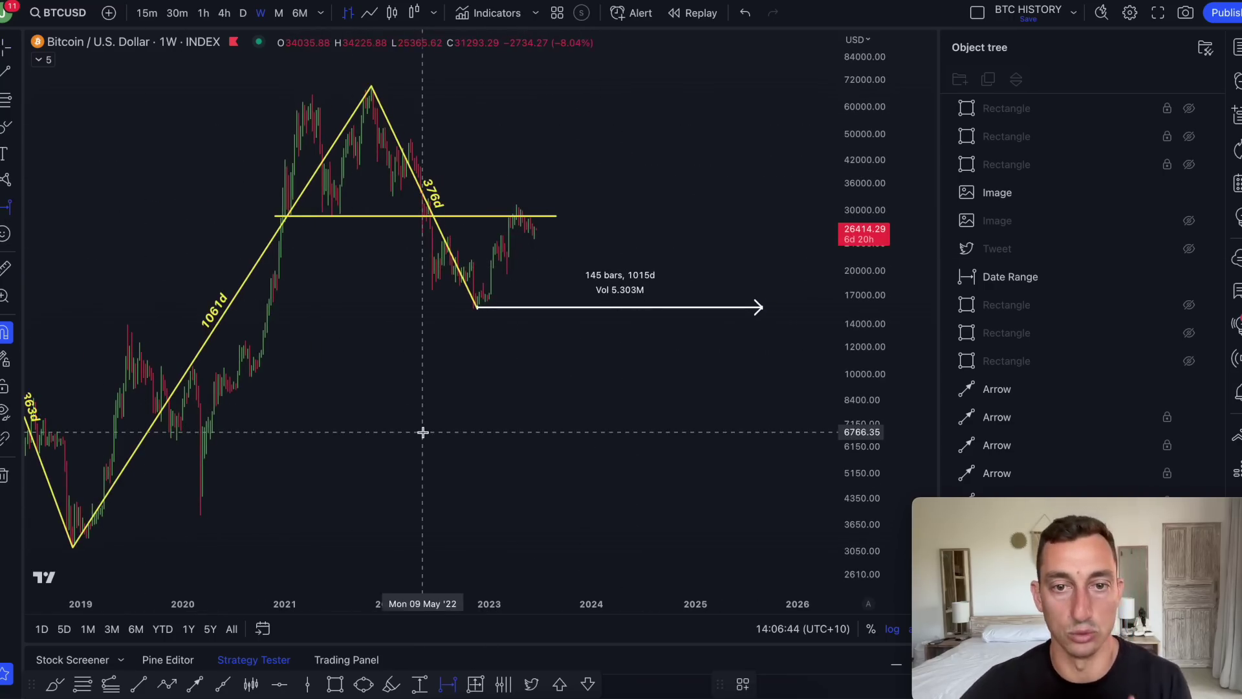
pyautogui.scroll(-3, 643, 335)
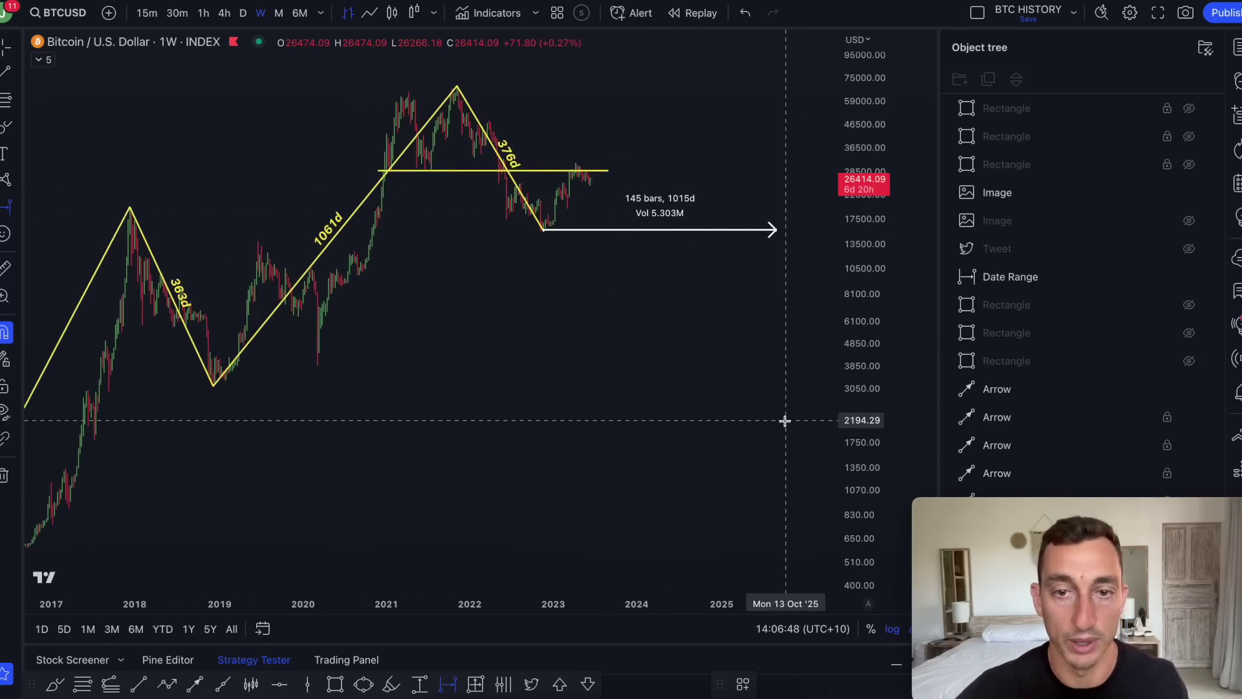
pyautogui.click(646, 230)
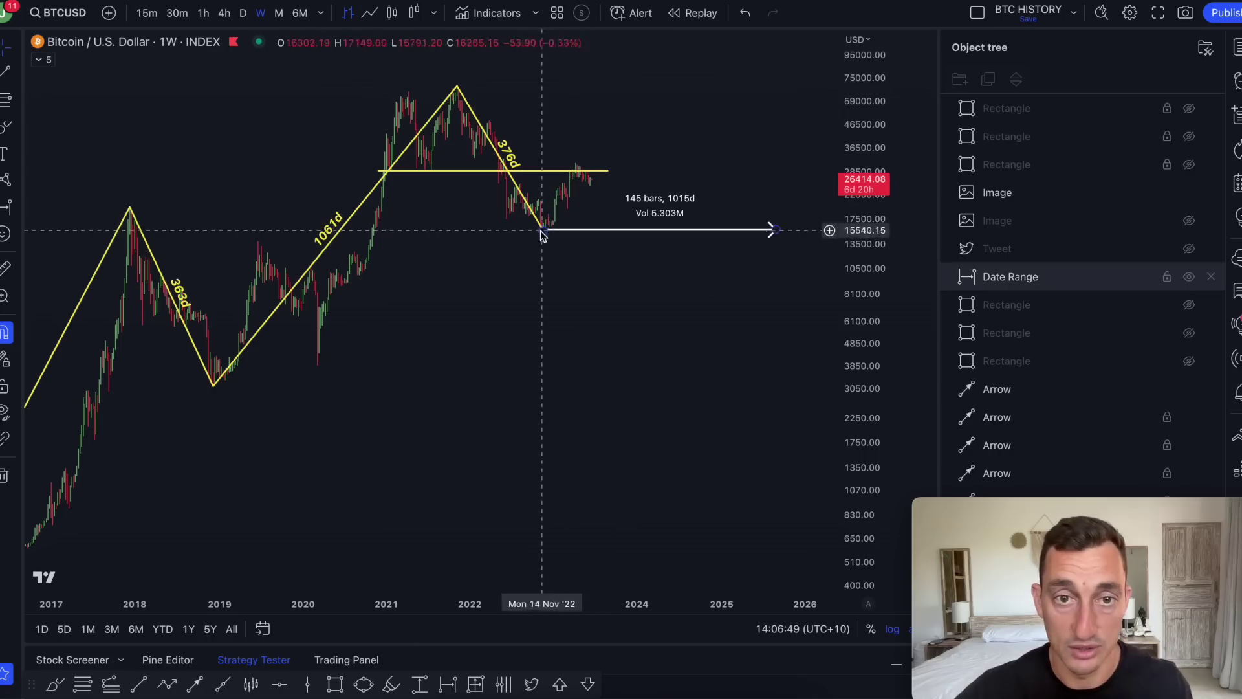
pyautogui.click(776, 238)
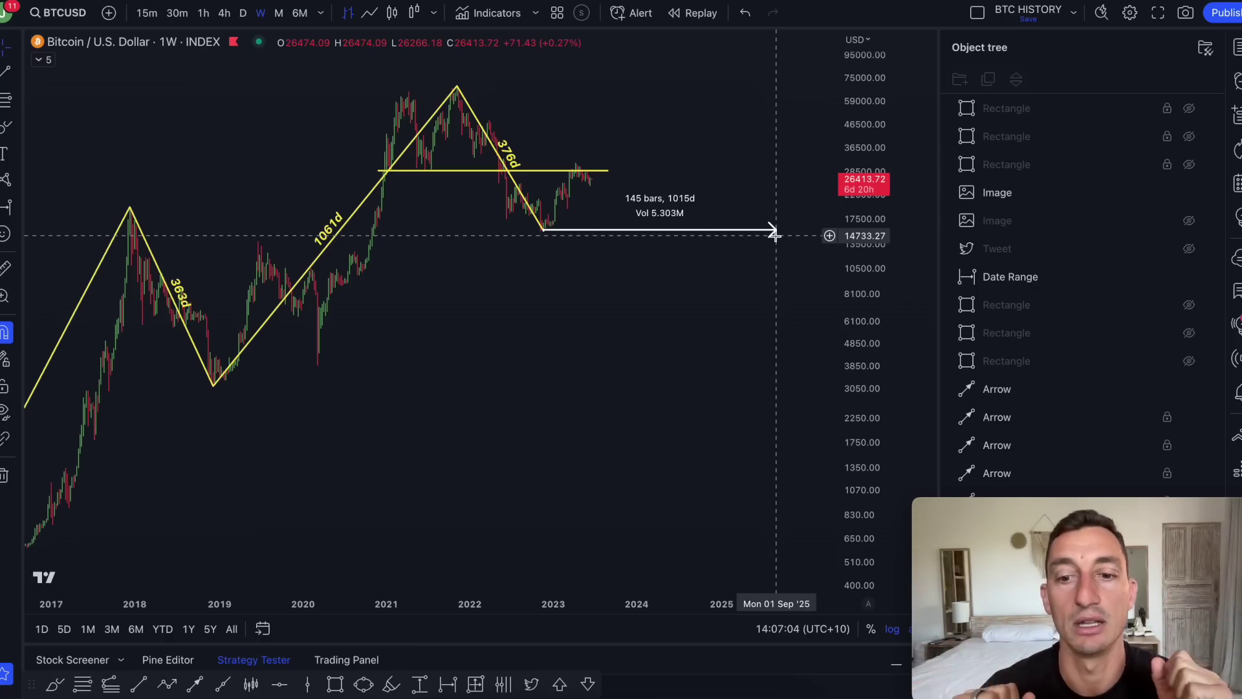
# Measure the date range from the 18 December 2017 peak to 16 November 2020, when price regained that high, and discard the measurement.
pyautogui.hscroll(3, 449, 358)
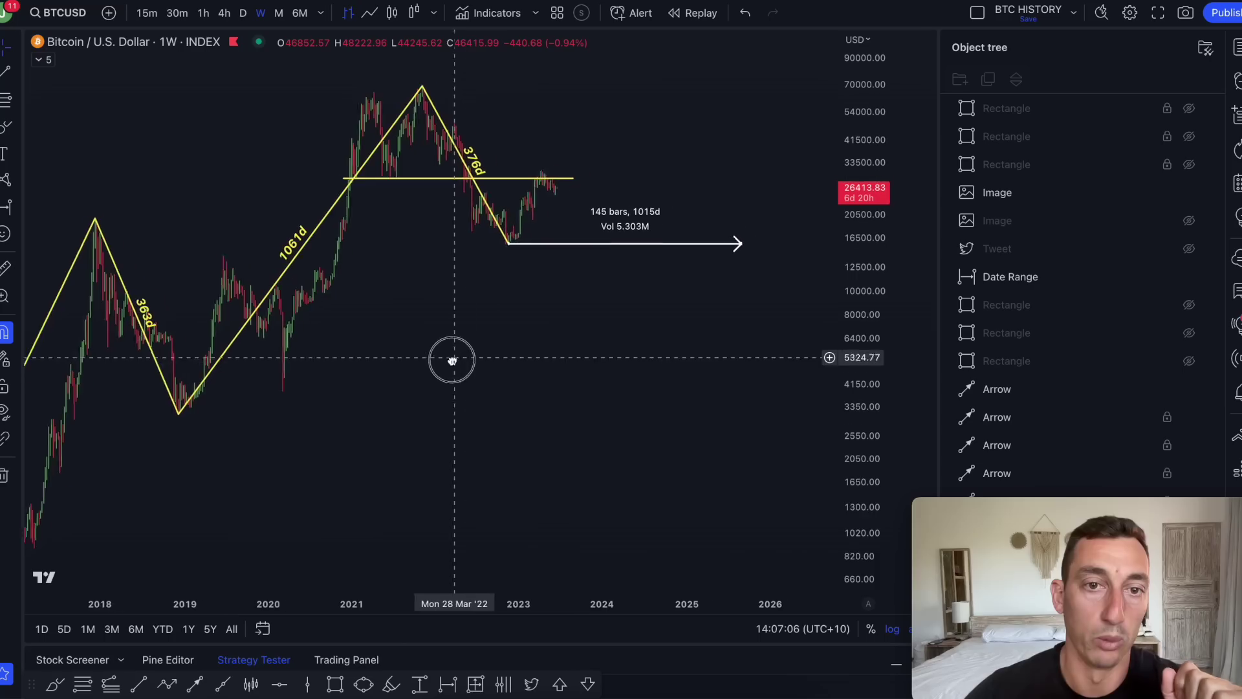
pyautogui.click(6, 207)
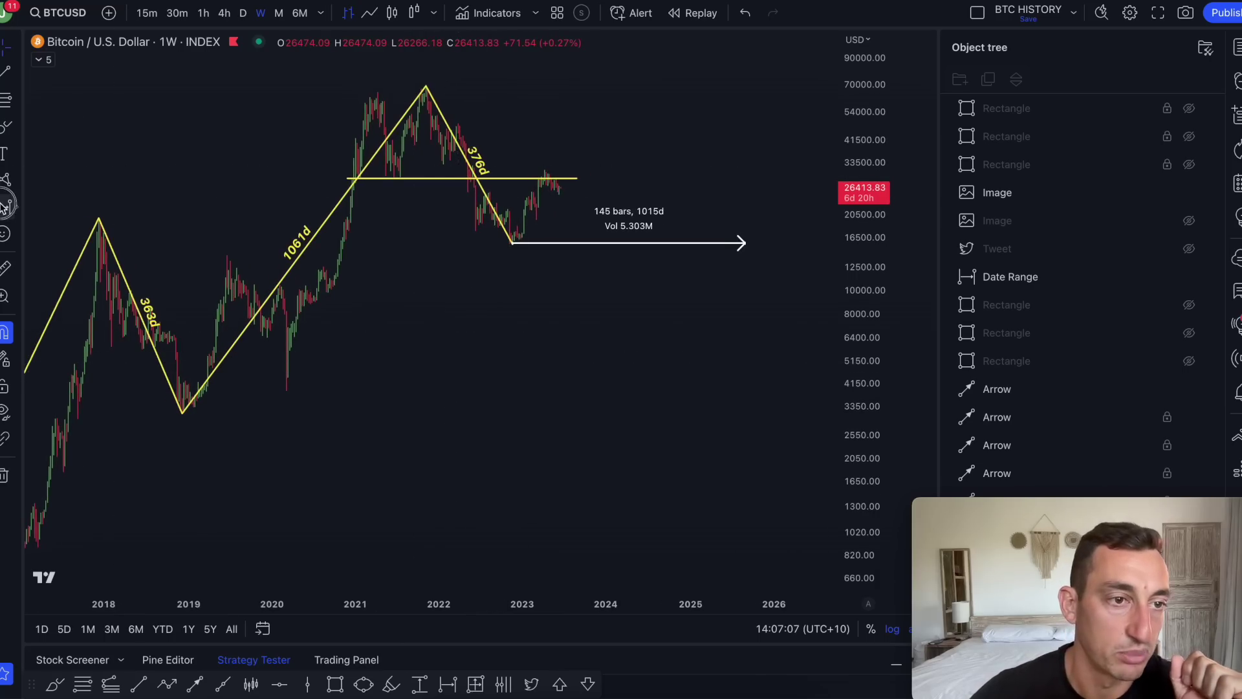
pyautogui.click(99, 218)
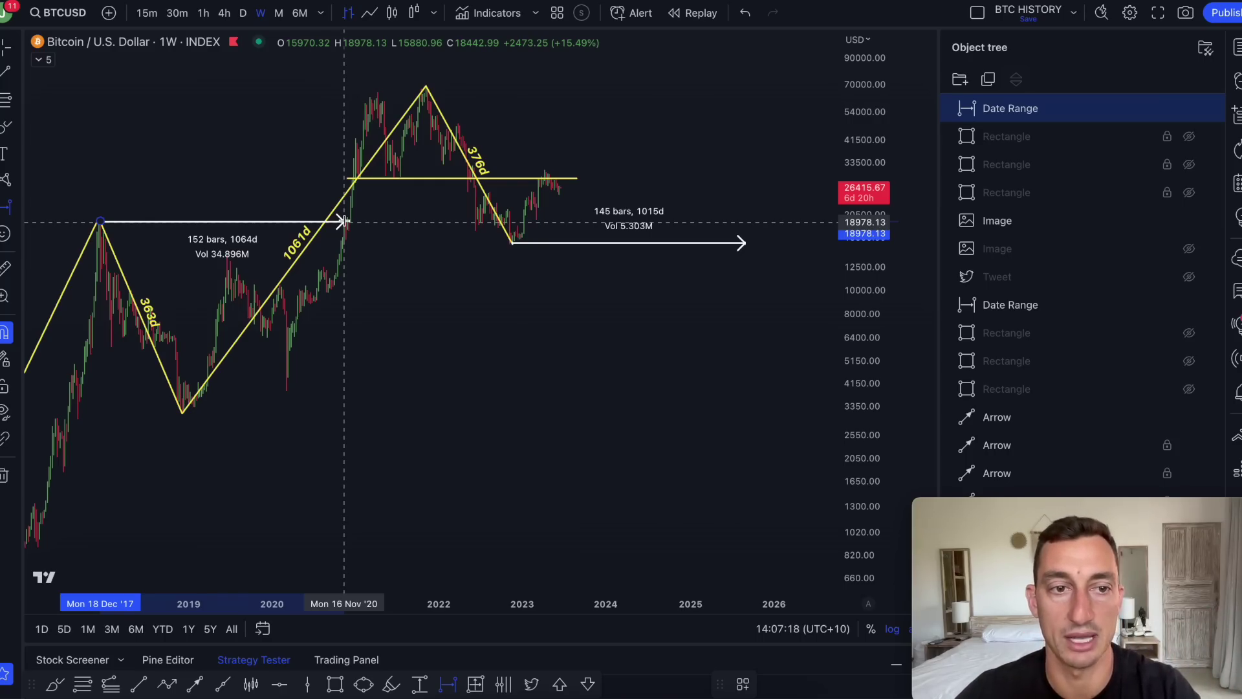
pyautogui.press('Escape')
# Measure the date range from the 2 December 2013 peak to 6 March 2017, when price regained that high, and discard the measurement.
pyautogui.hscroll(-10, 571, 416)
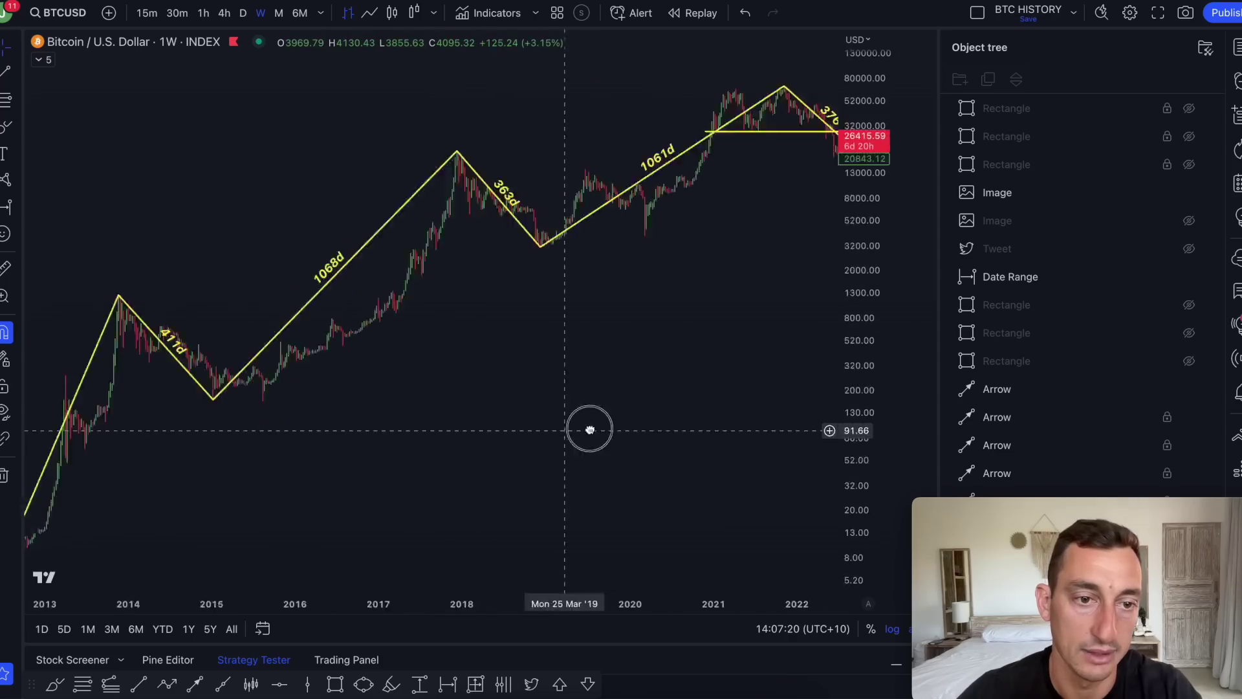
pyautogui.click(6, 207)
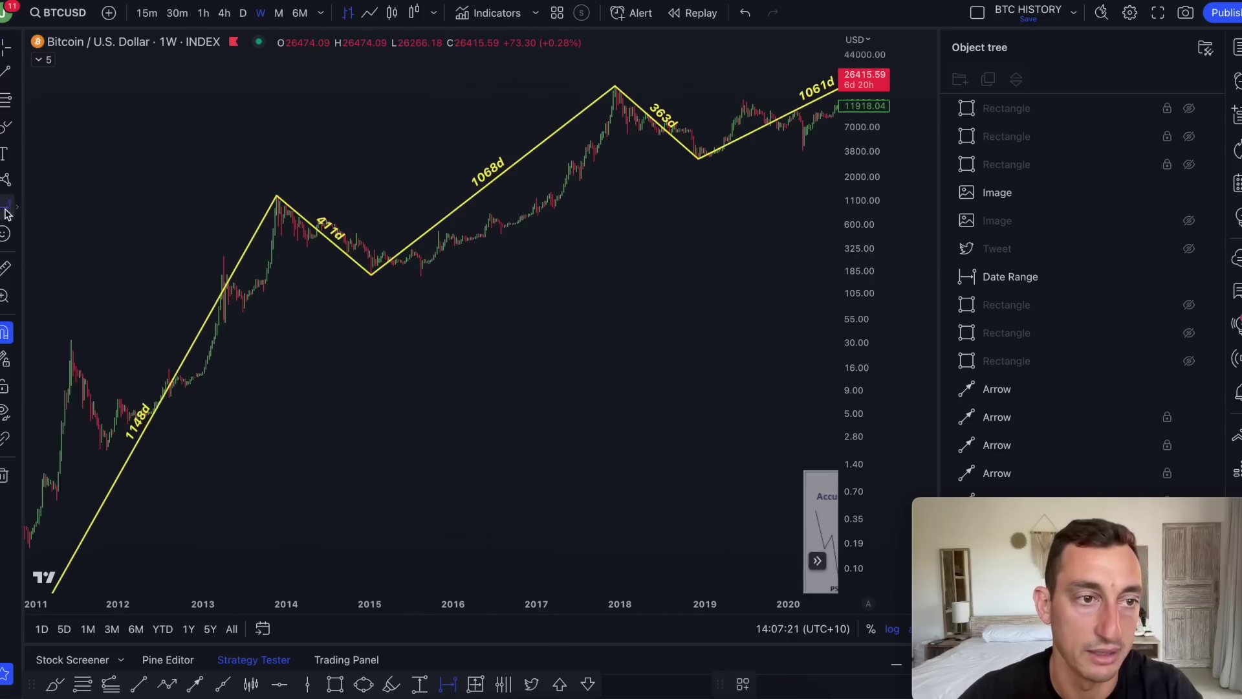
pyautogui.click(276, 196)
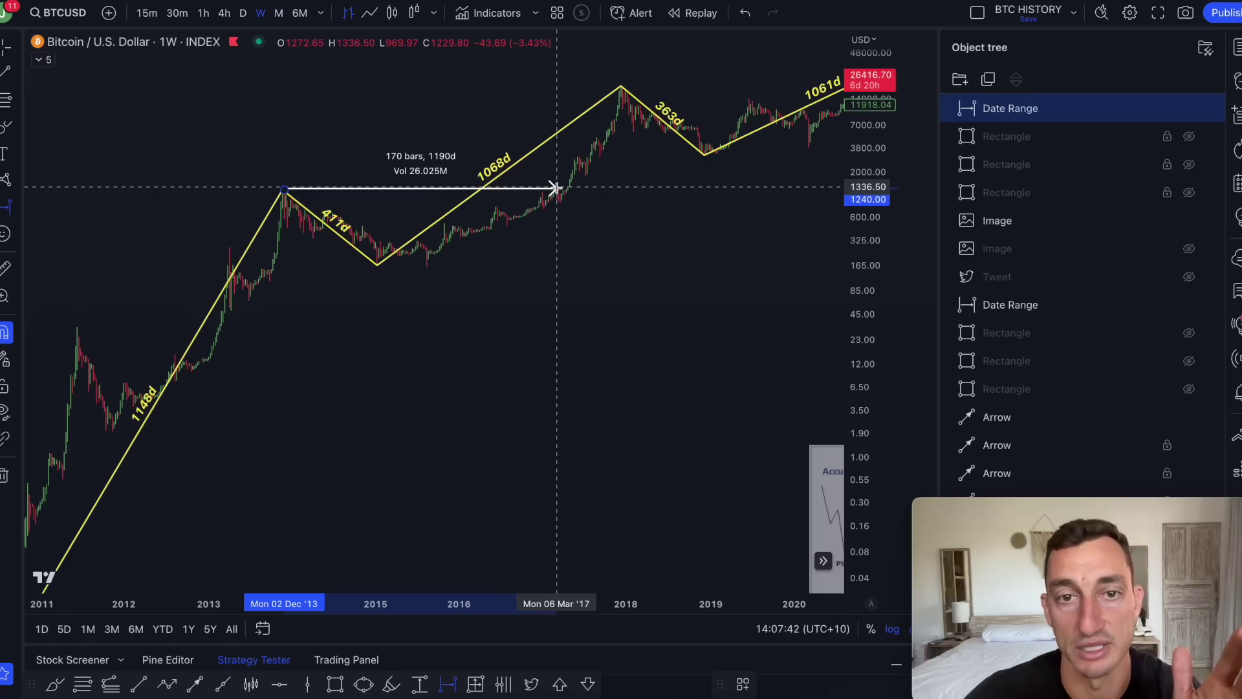
pyautogui.press('Escape')
# Place a date range of 144 bars (1008 days) from the 8 November 2021 peak to 12 August 2024.
pyautogui.hscroll(10, 382, 300)
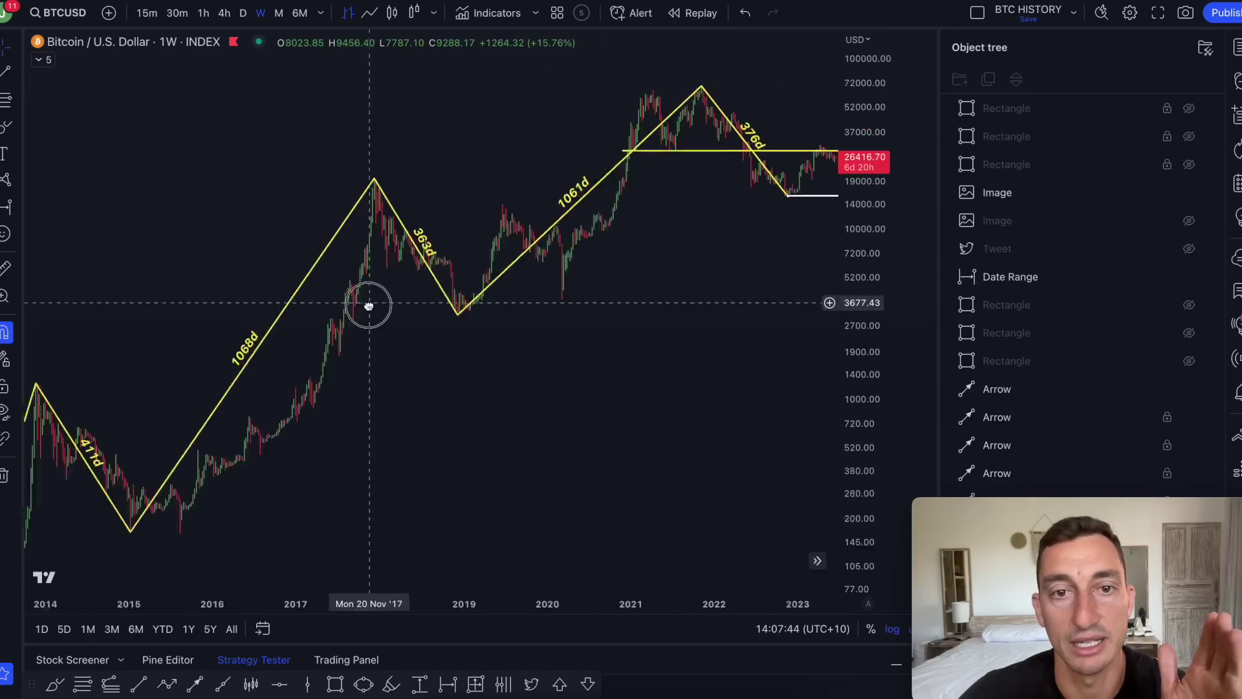
pyautogui.hscroll(5, 525, 355)
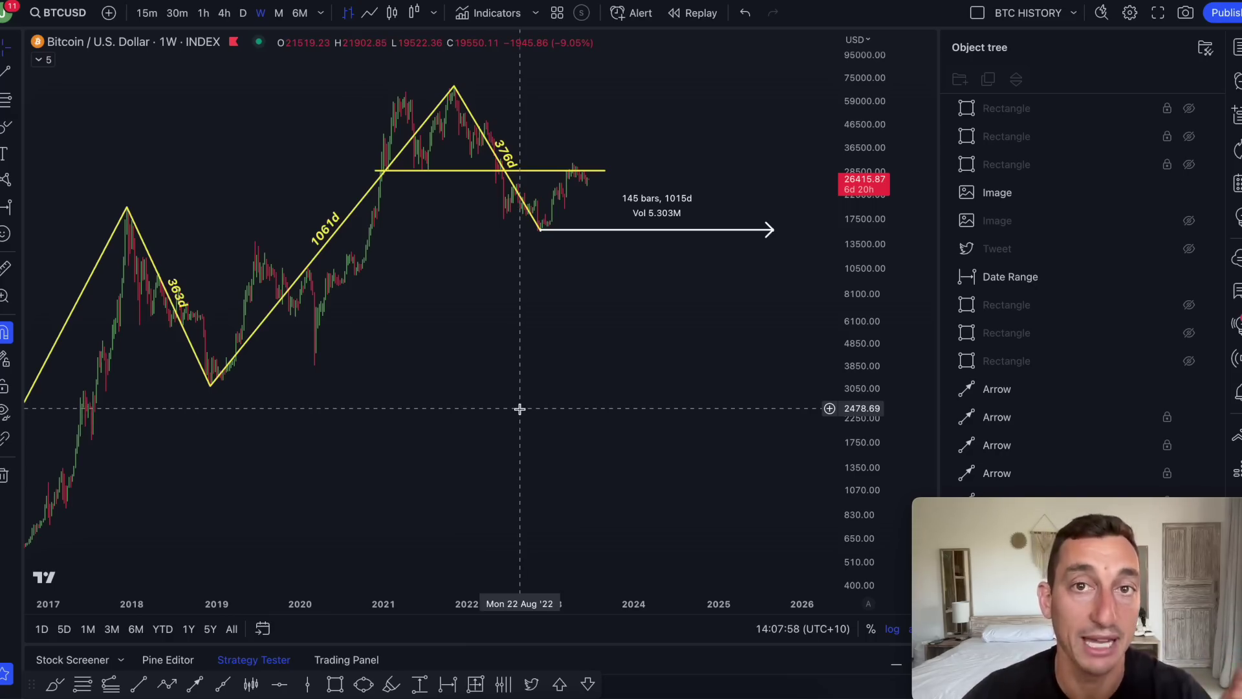
pyautogui.scroll(5, 502, 401)
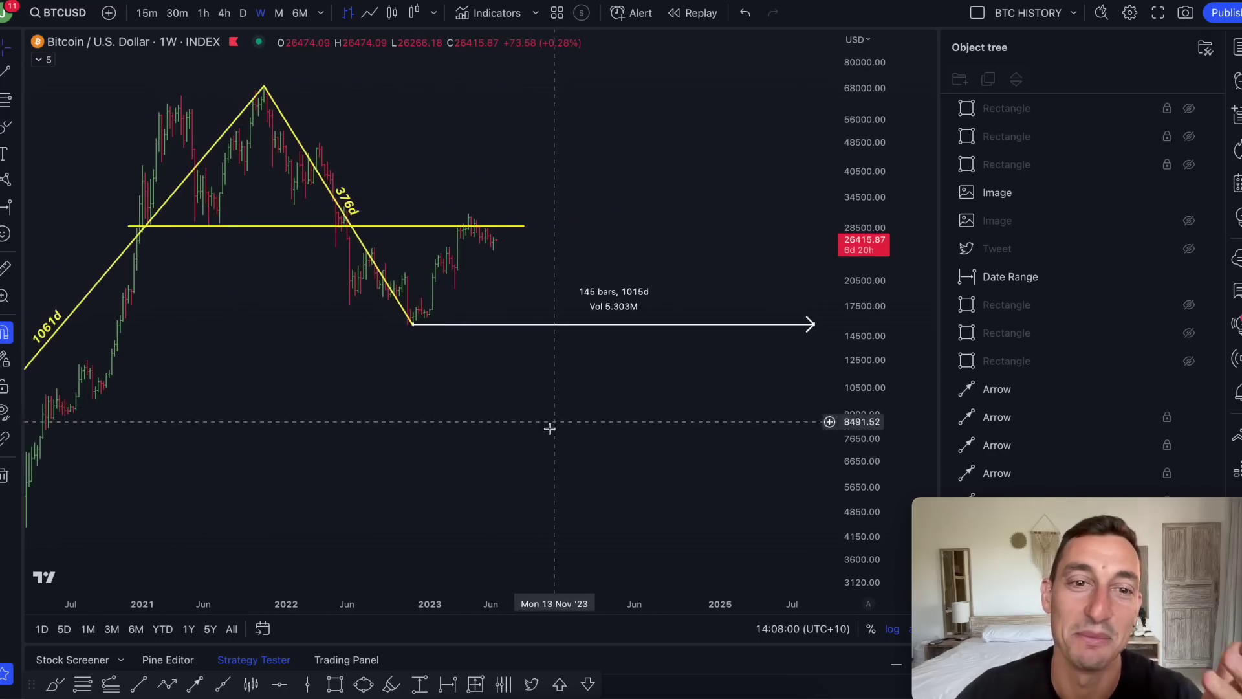
pyautogui.moveTo(450, 430); pyautogui.dragTo(469, 431)
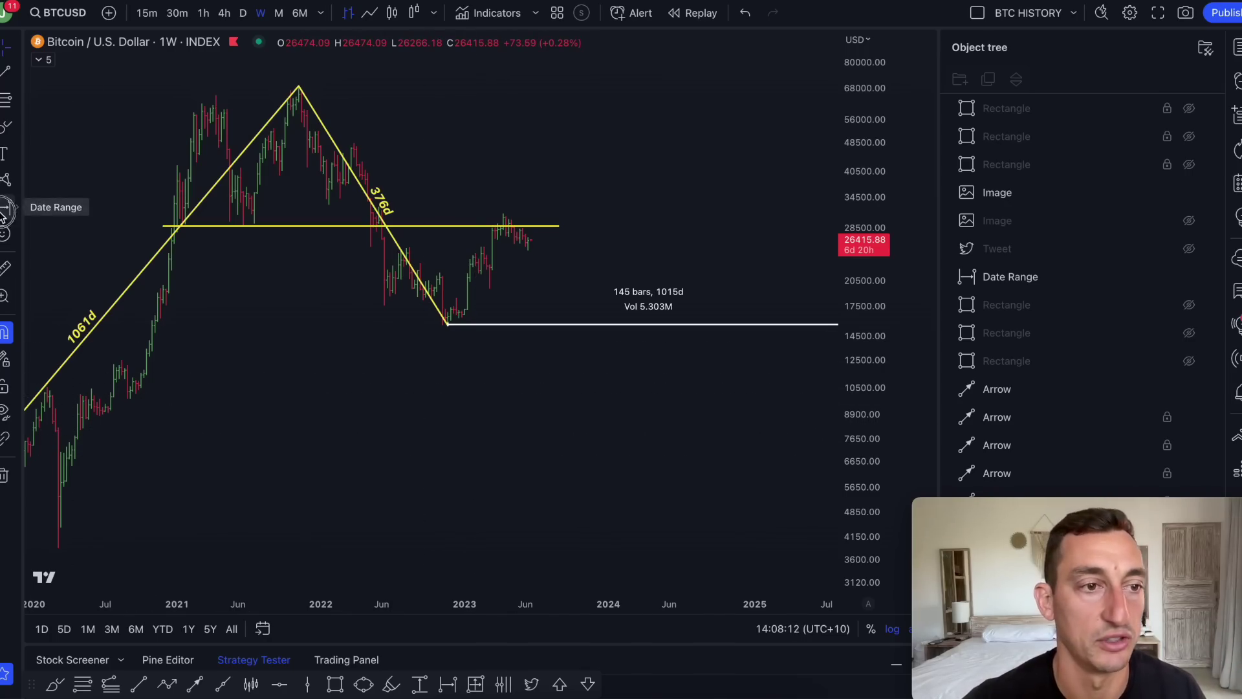
pyautogui.click(3, 214)
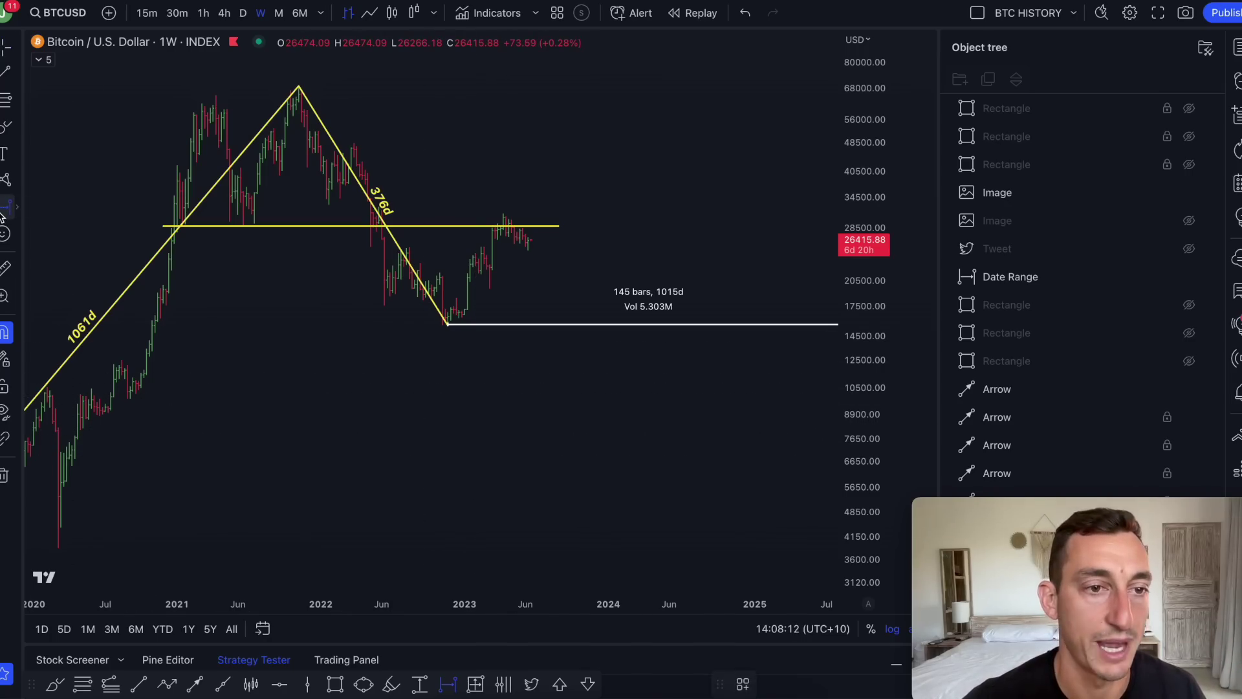
pyautogui.click(298, 86)
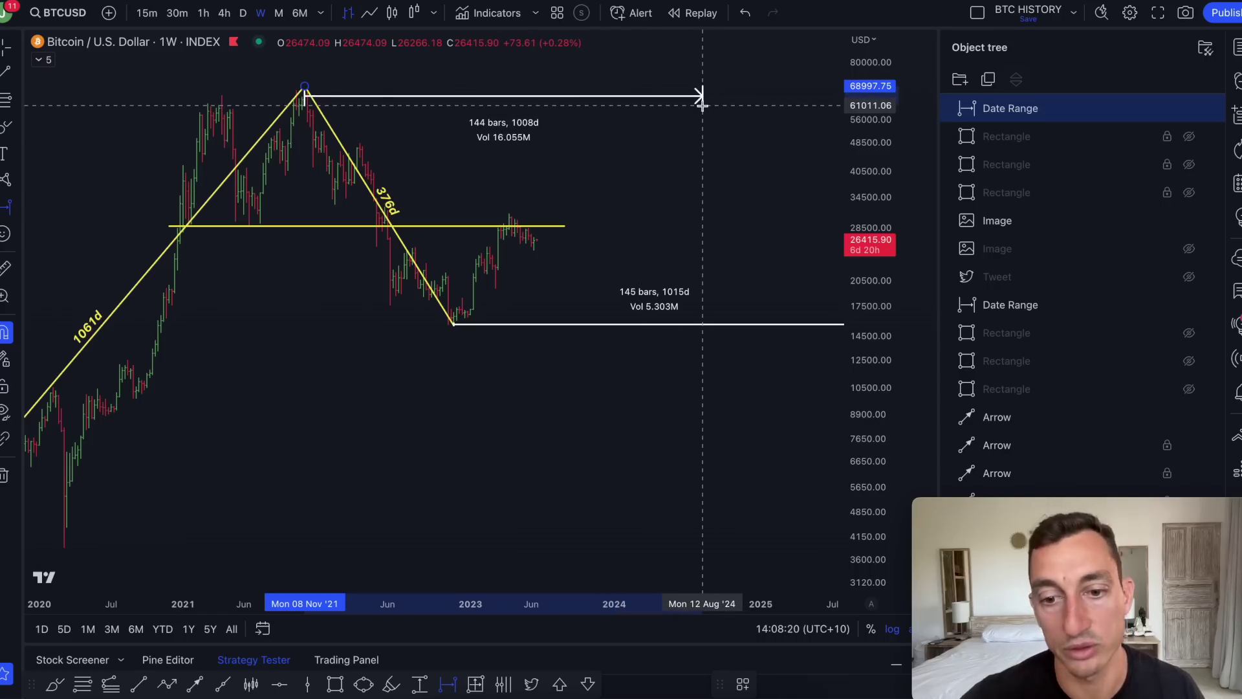
pyautogui.click(702, 97)
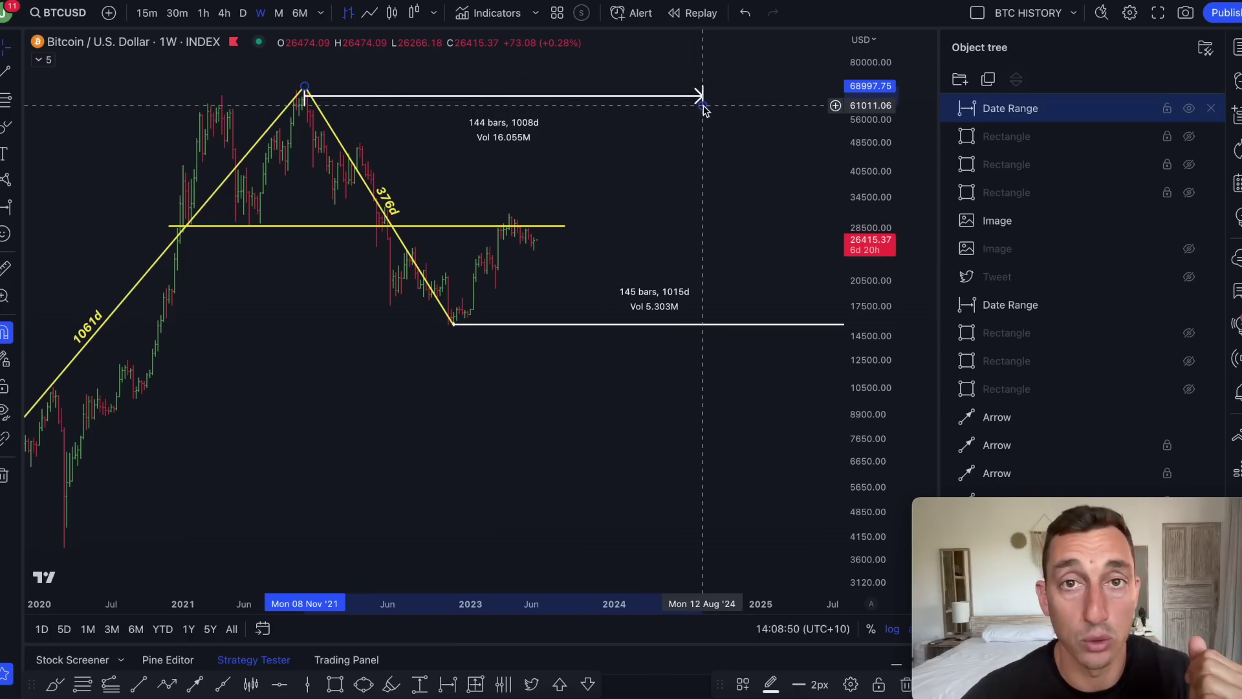
# Compare the end points of the 1008-day and 1015-day projected date ranges against the earlier Bitcoin cycles.
pyautogui.moveTo(709, 185); pyautogui.dragTo(554, 191)
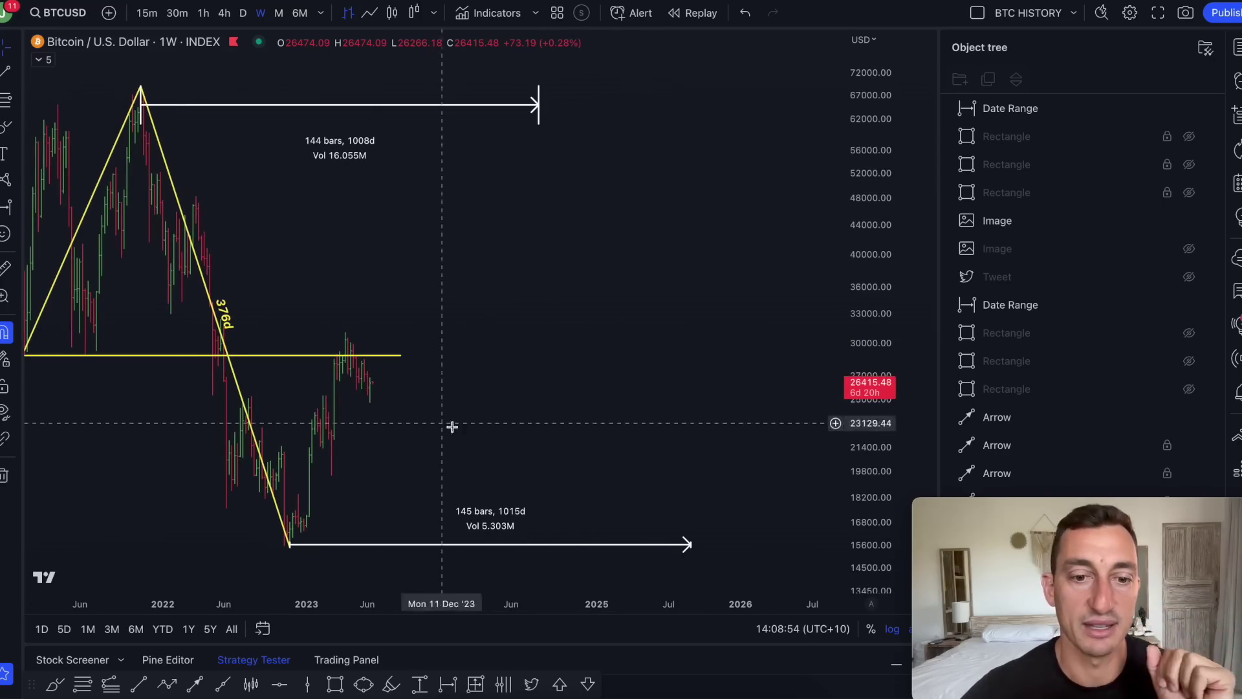
pyautogui.click(694, 544)
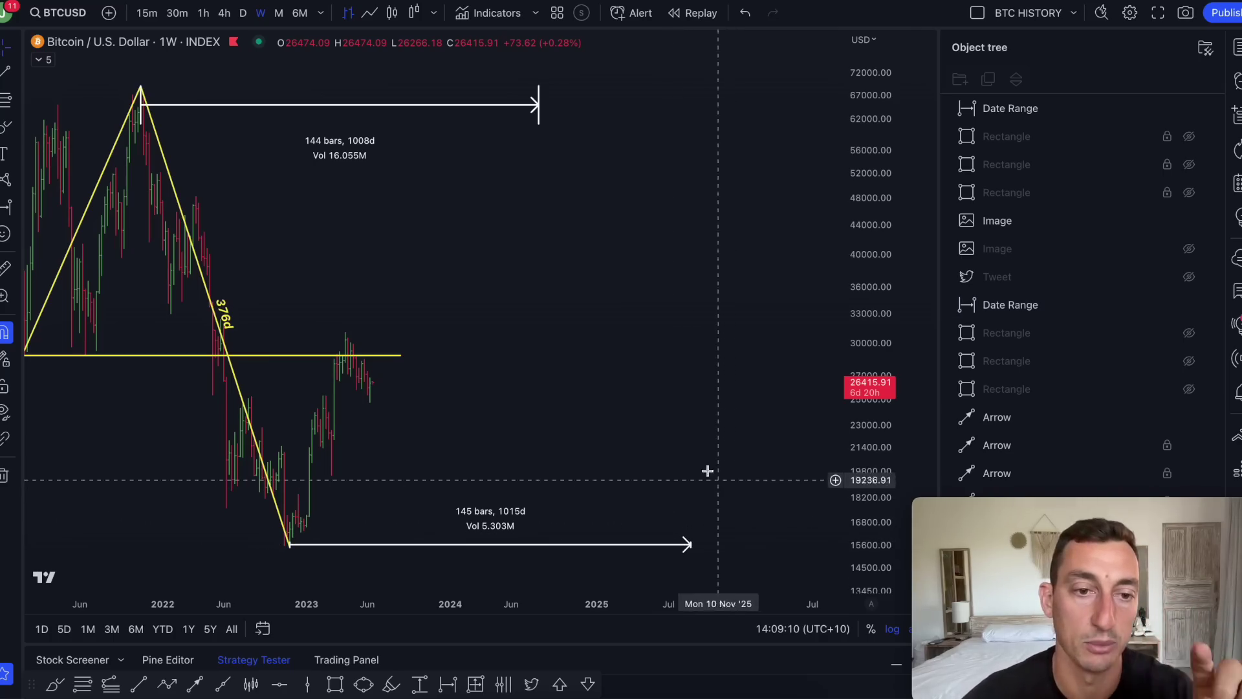
pyautogui.scroll(-5, 659, 396)
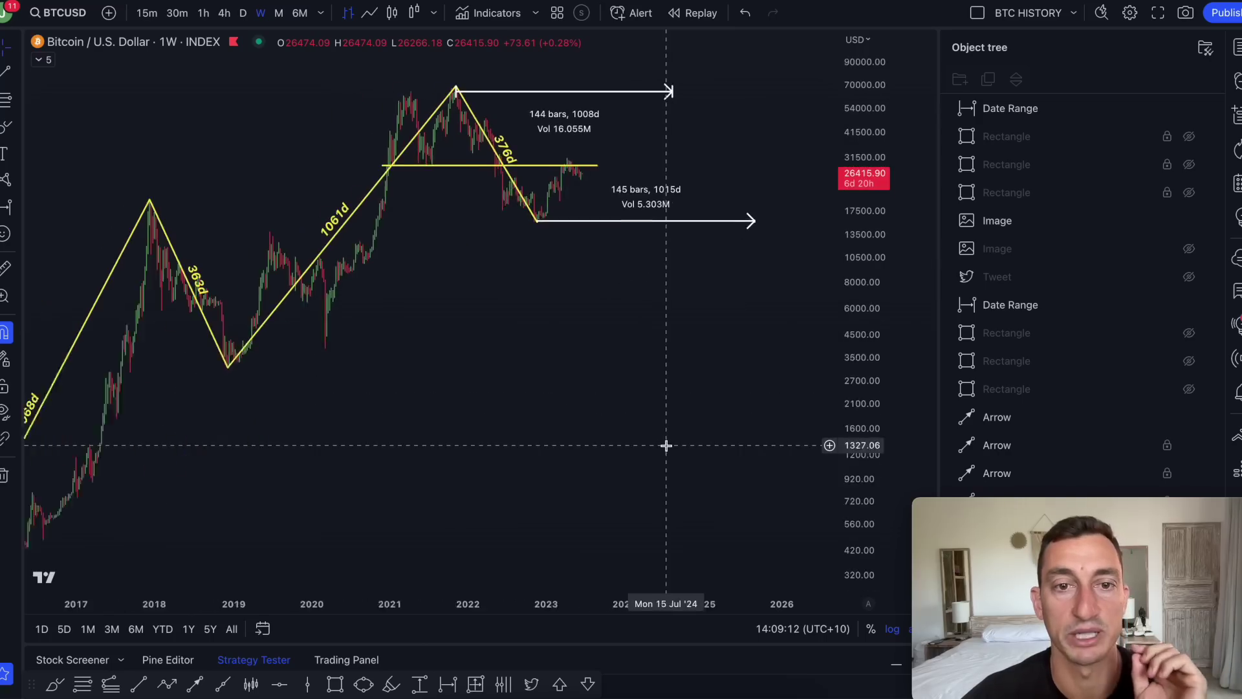
pyautogui.scroll(-1, 666, 445)
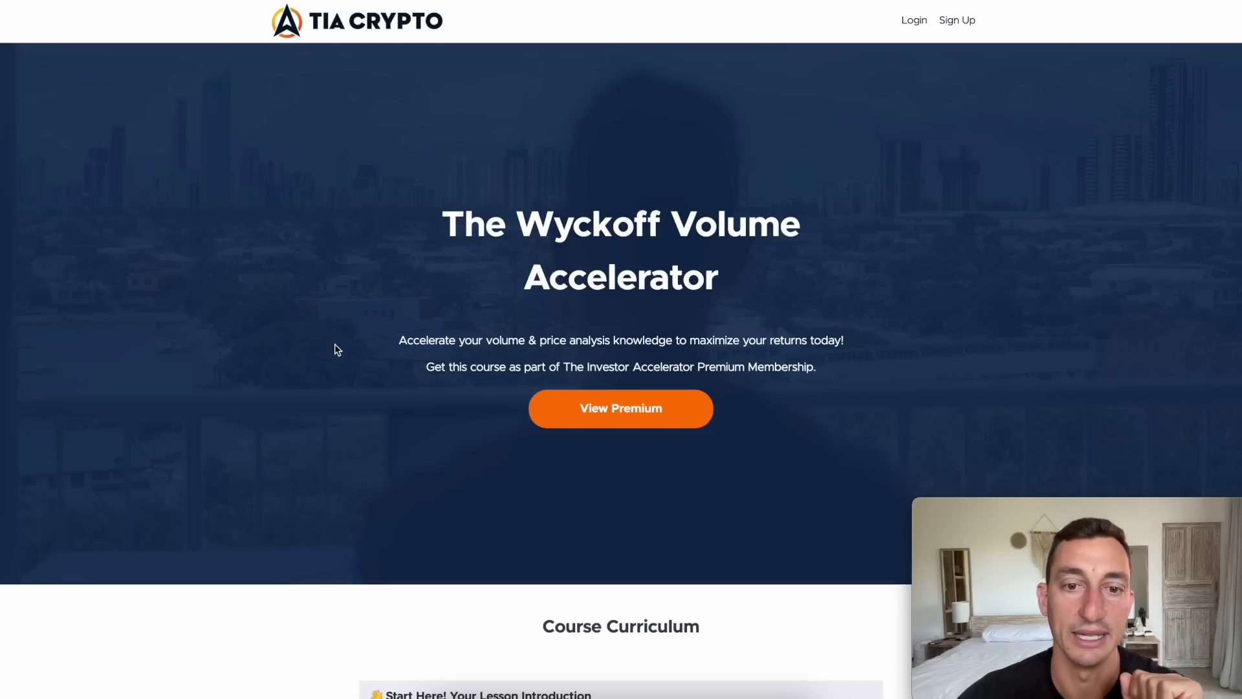
# Review the full Course Curriculum of The Wyckoff Volume Accelerator on the TIA Crypto page.
pyautogui.scroll(-10, 335, 346)
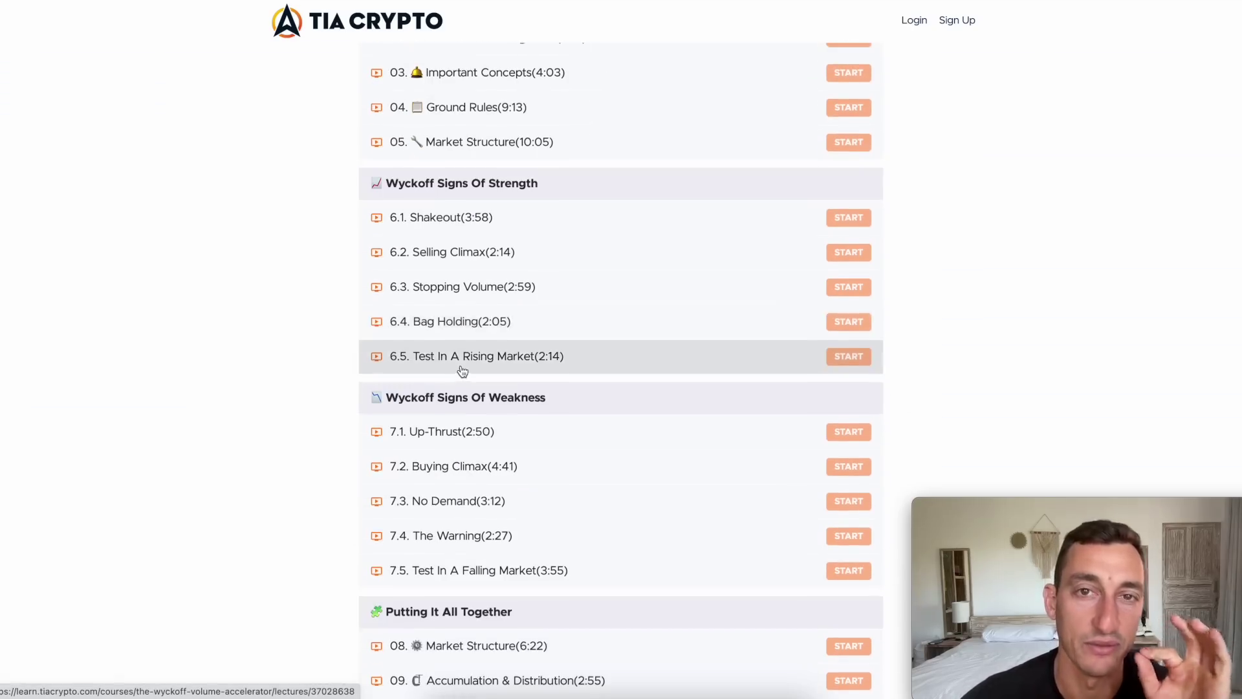
pyautogui.scroll(4, 517, 369)
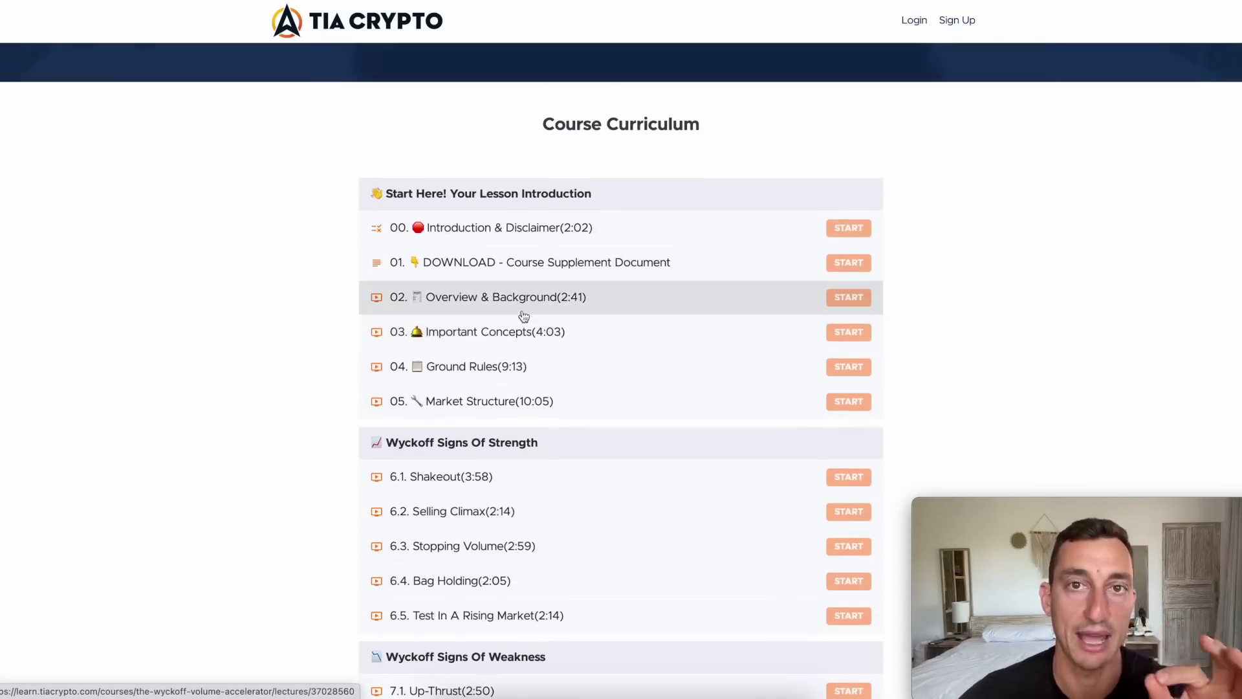
pyautogui.scroll(-9, 521, 314)
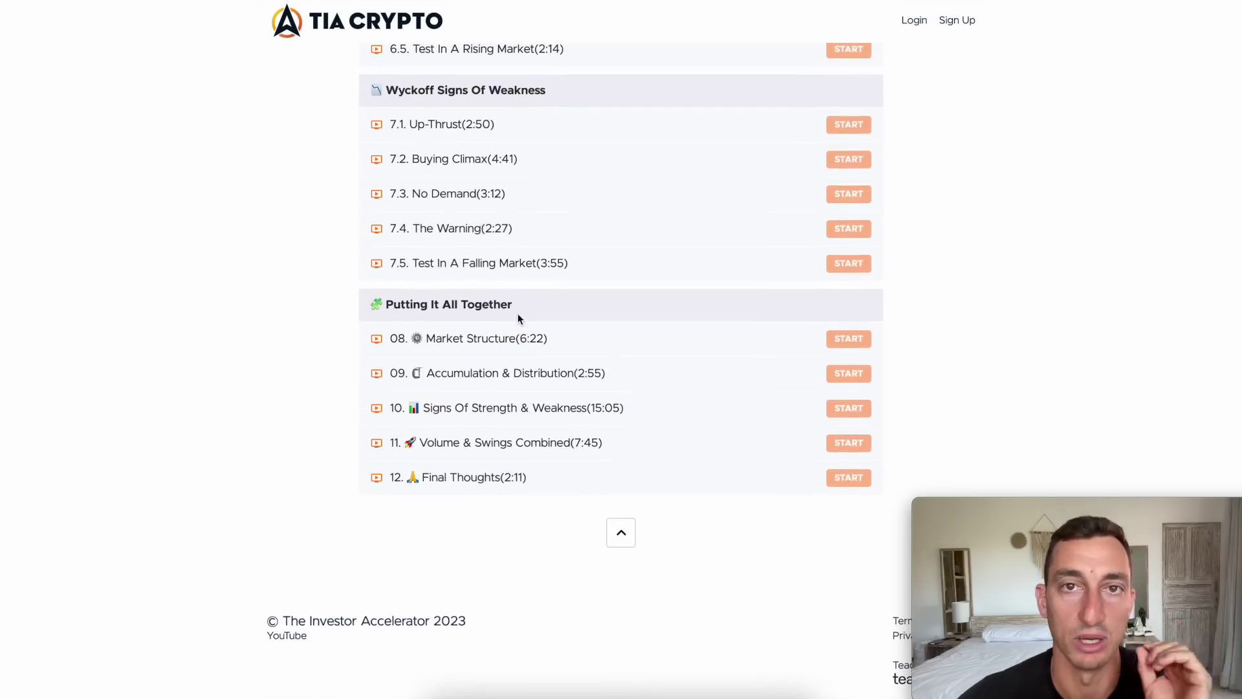
pyautogui.scroll(15, 525, 310)
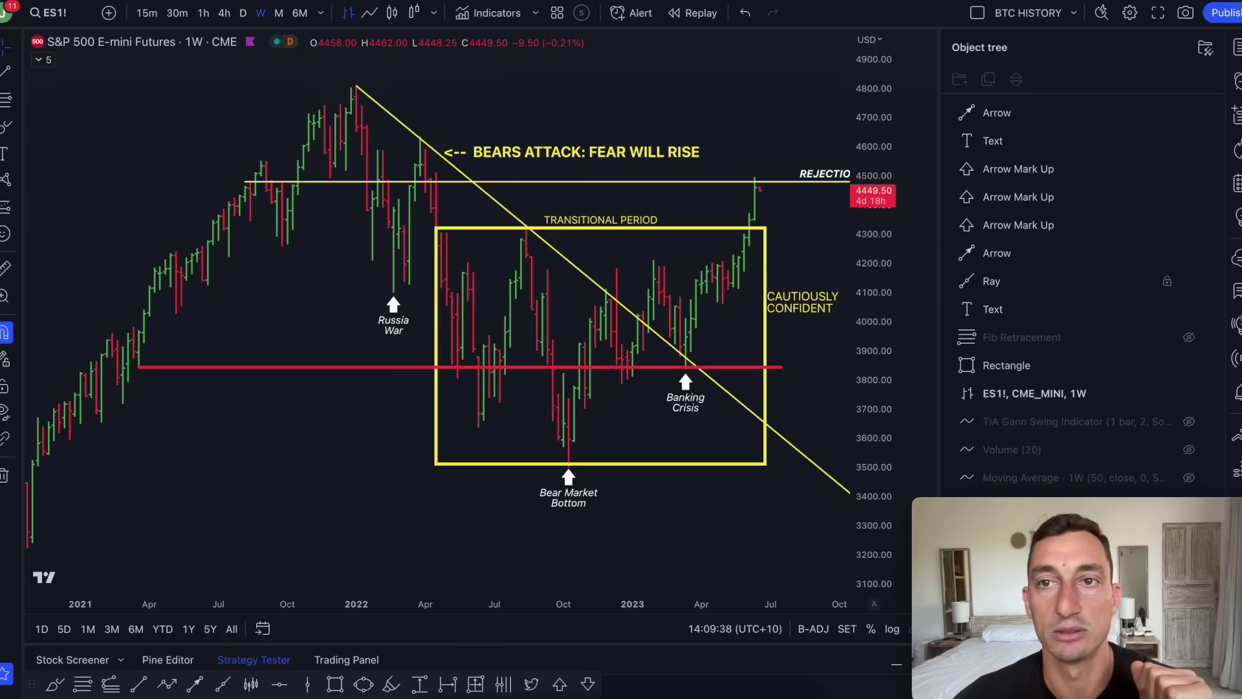
# Mark the 228k tertiary target in the Bitcoin monthly wave-count tweet.
pyautogui.press('Down')
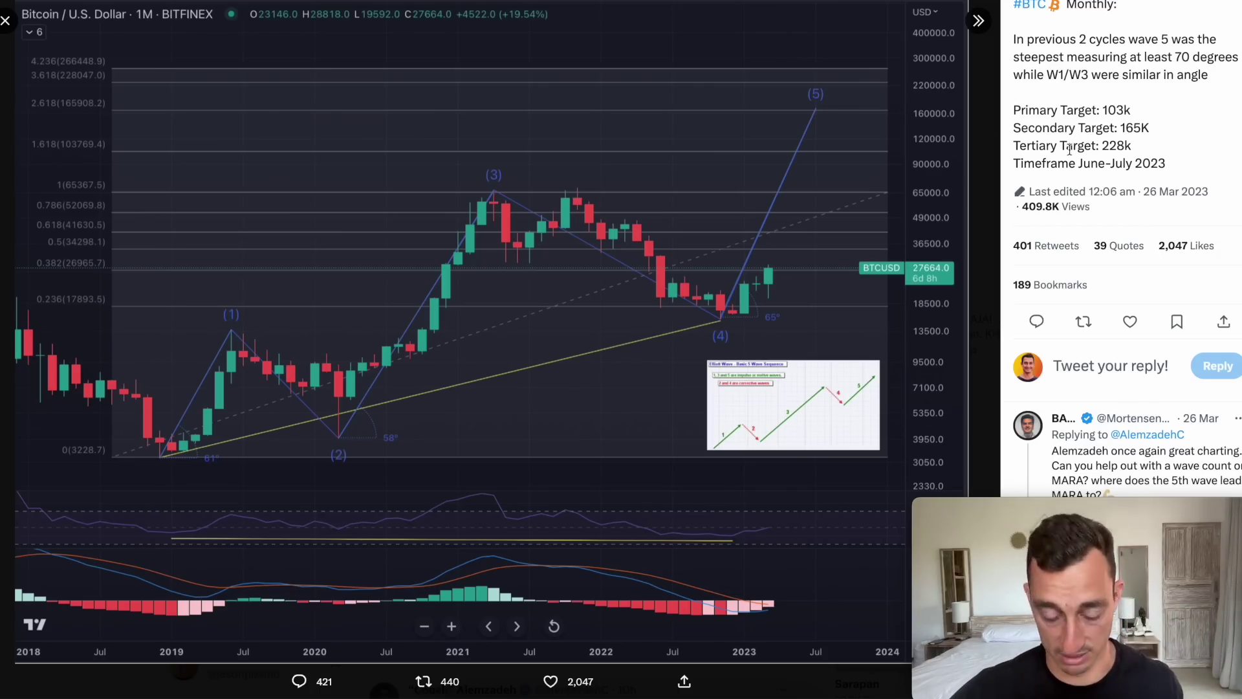
pyautogui.moveTo(1111, 149); pyautogui.dragTo(1139, 147)
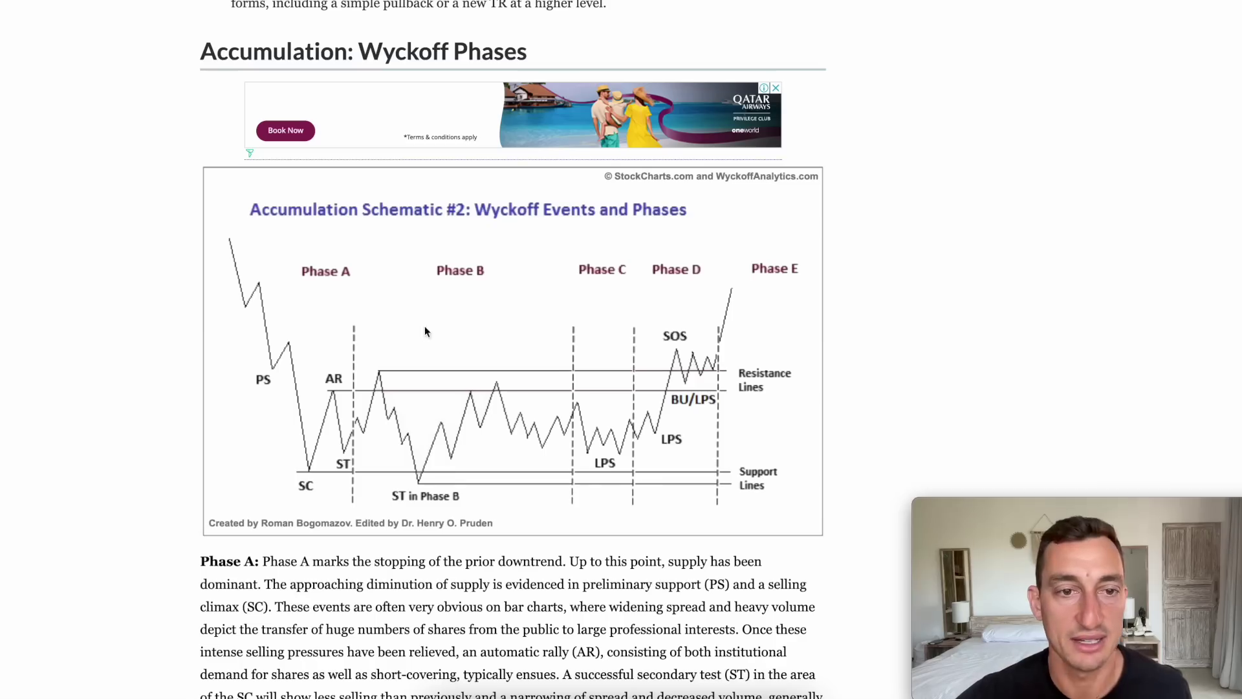
# Trace the price path on Wyckoff Accumulation Schematic #2 from SC through Phase B and the LPS lows, and clear the marks.
pyautogui.moveTo(382, 191)
pyautogui.mouseDown()
pyautogui.moveTo(537, 241)
pyautogui.moveTo(379, 192)
pyautogui.mouseUp()
pyautogui.moveTo(291, 497); pyautogui.dragTo(411, 364)
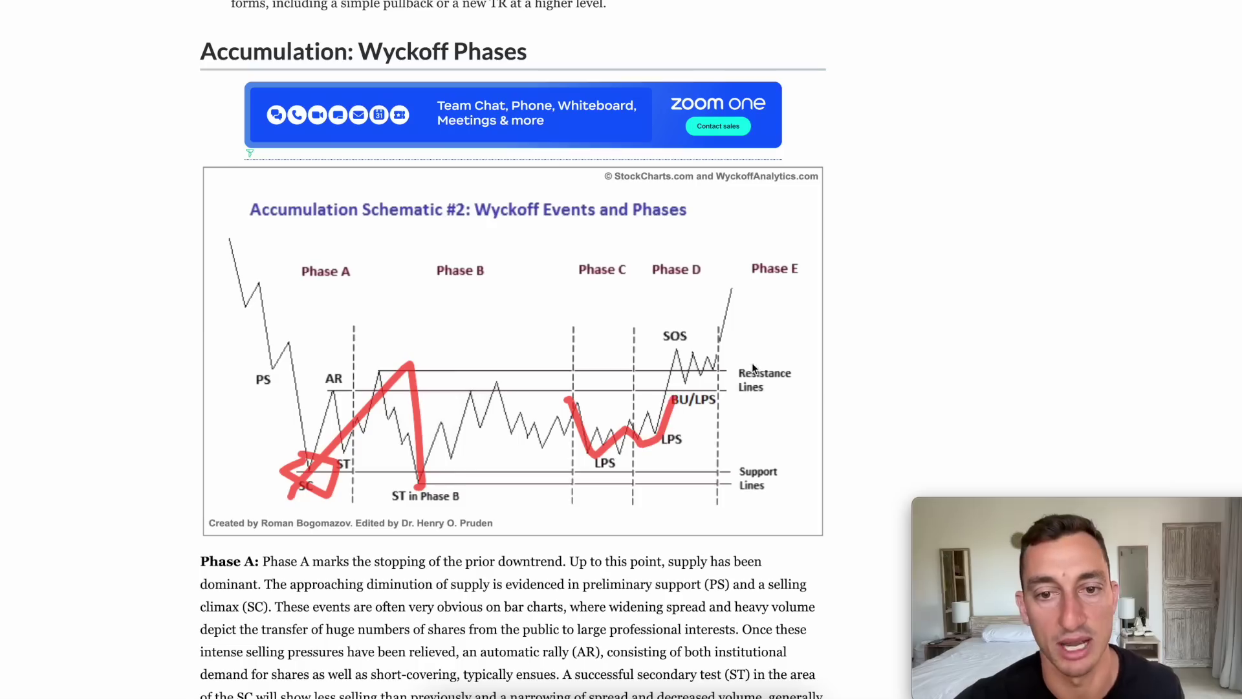
pyautogui.moveTo(753, 367); pyautogui.dragTo(437, 372)
pyautogui.press('Escape')
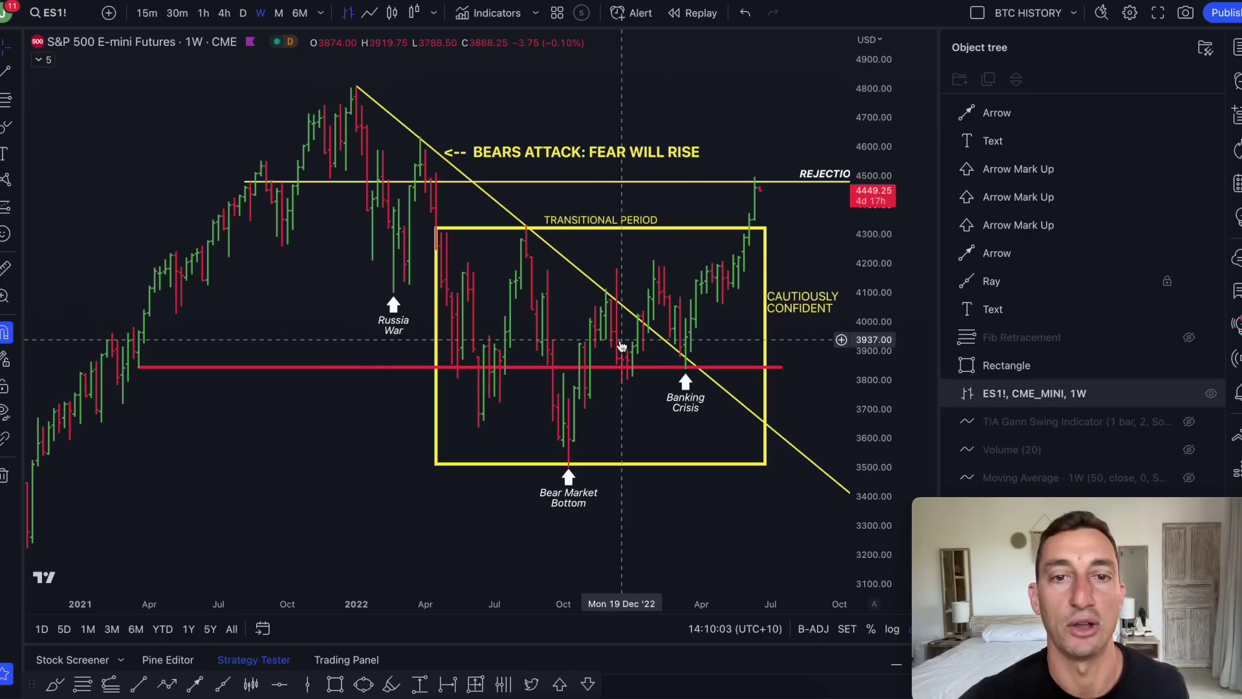
# Highlight the TRANSITIONAL PERIOD label, the spring 2023 consolidation and the rally from the Banking Crisis low on the S&P 500 chart.
pyautogui.scroll(2, 602, 324)
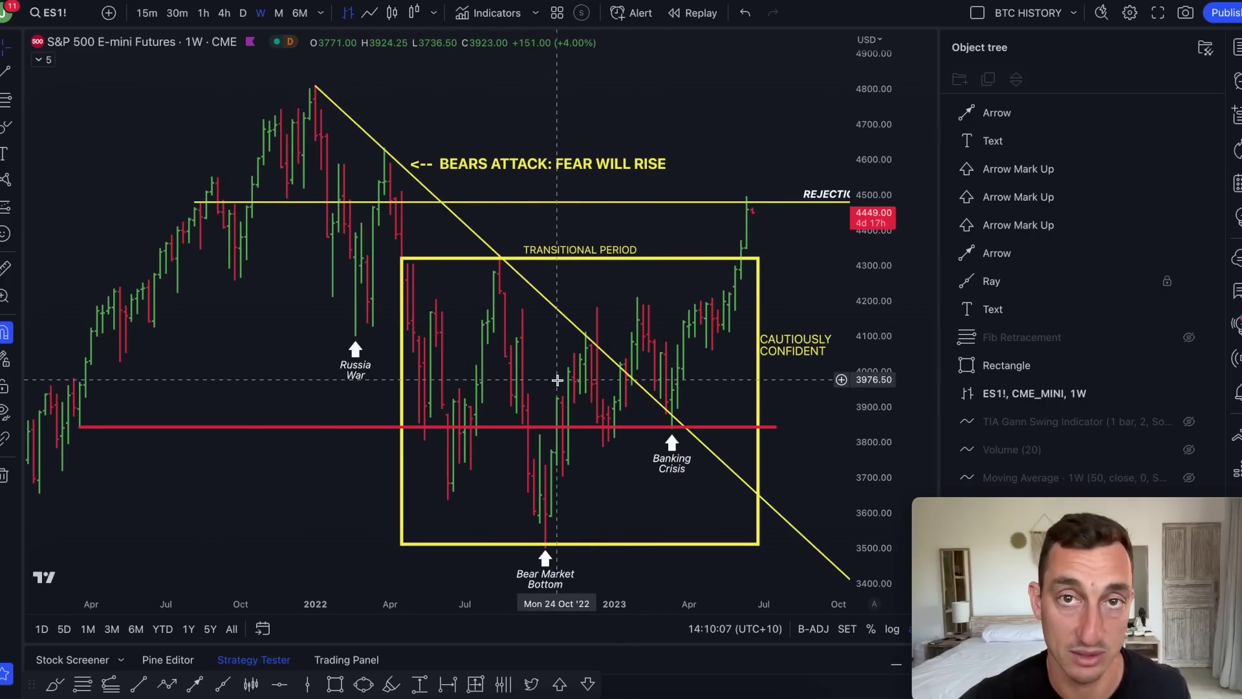
pyautogui.moveTo(598, 234); pyautogui.dragTo(637, 253)
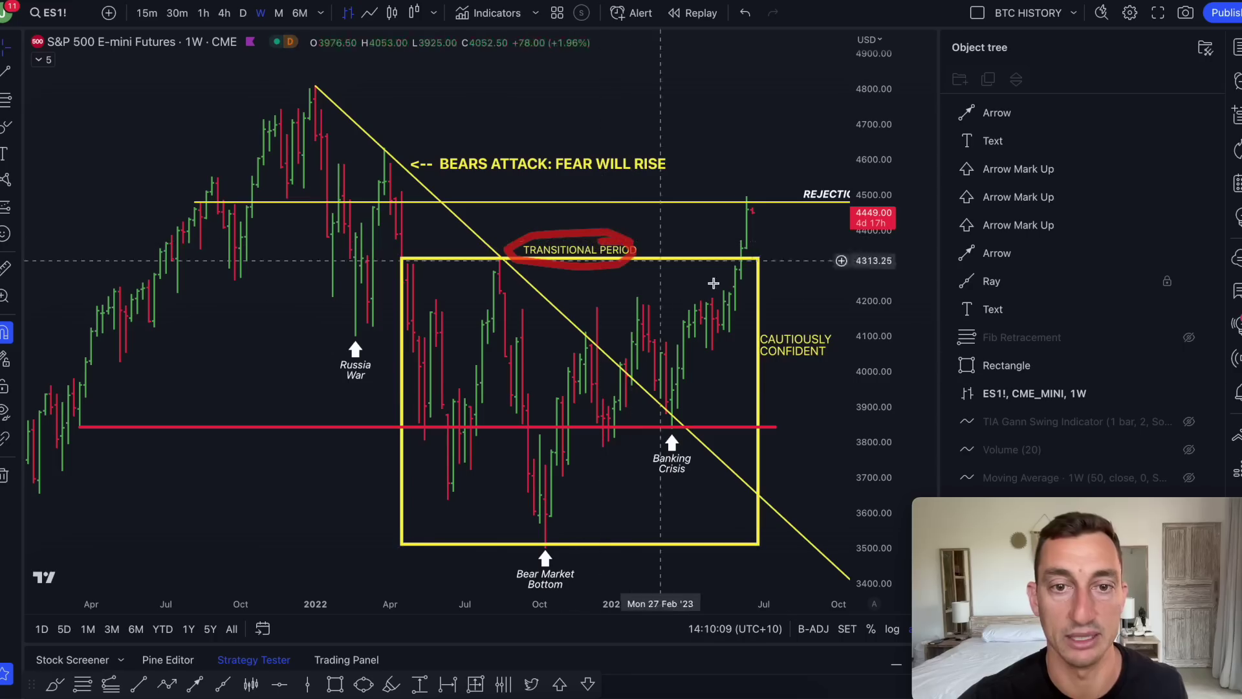
pyautogui.moveTo(727, 292)
pyautogui.mouseDown()
pyautogui.moveTo(687, 304)
pyautogui.moveTo(709, 346)
pyautogui.moveTo(718, 291)
pyautogui.moveTo(637, 304)
pyautogui.moveTo(679, 342)
pyautogui.mouseUp()
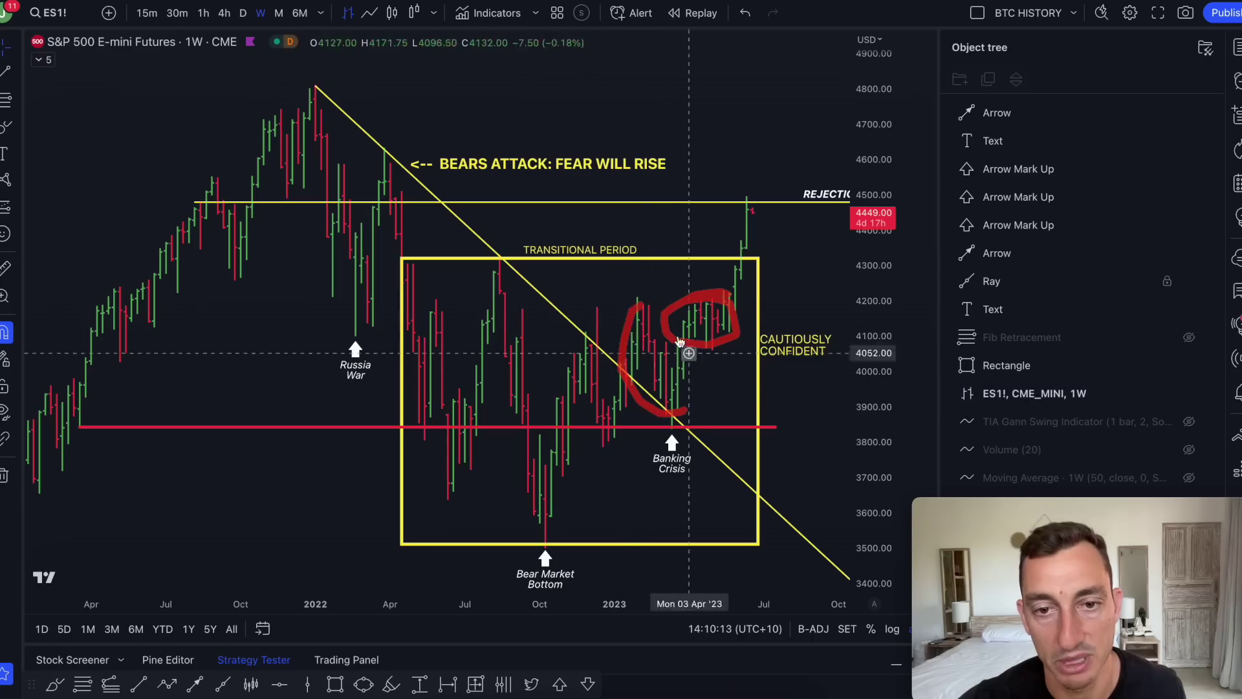
pyautogui.moveTo(757, 333); pyautogui.dragTo(831, 356)
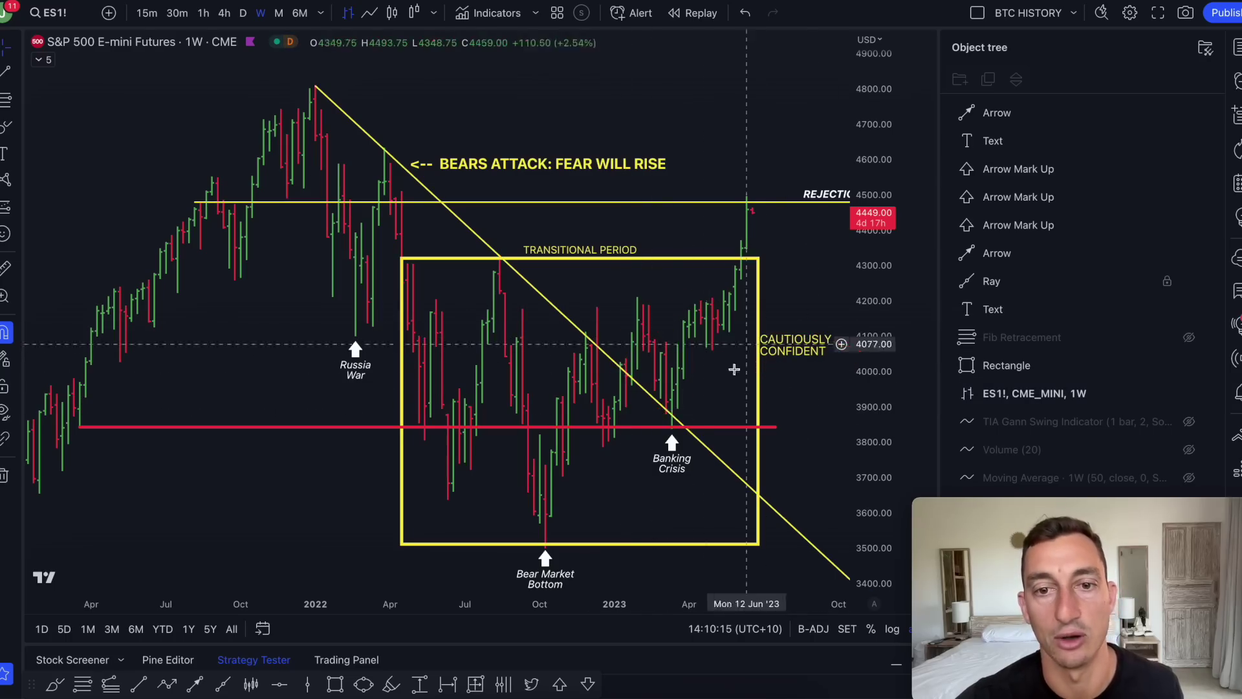
pyautogui.moveTo(674, 414)
pyautogui.mouseDown()
pyautogui.moveTo(723, 333)
pyautogui.moveTo(756, 206)
pyautogui.mouseUp()
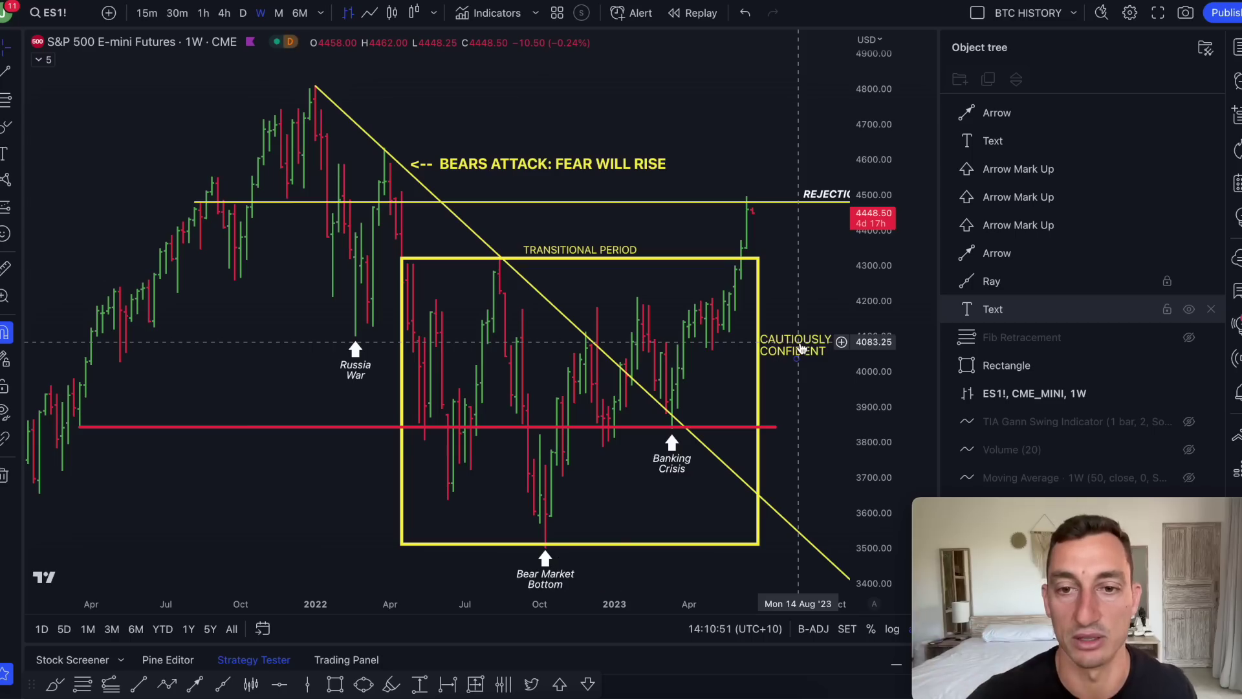
# Delete the CAUTIOUSLY CONFIDENT text label beside the yellow transitional-period rectangle.
pyautogui.moveTo(791, 350); pyautogui.dragTo(721, 409)
pyautogui.click(721, 402)
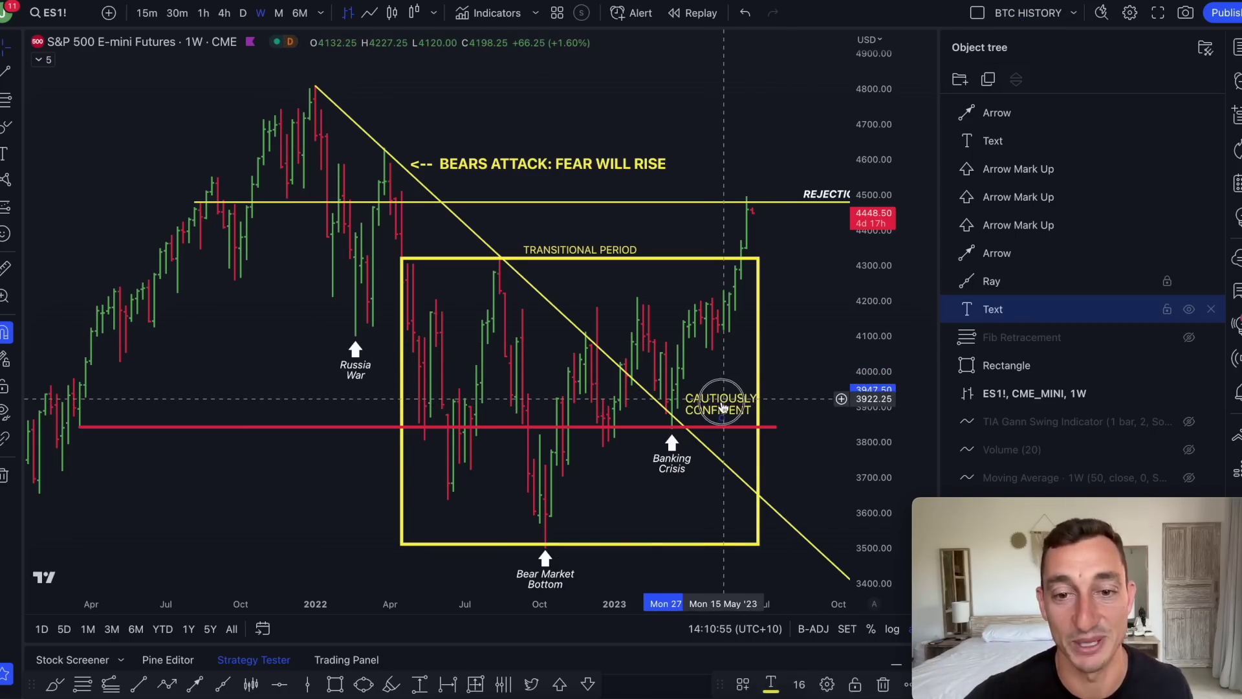
pyautogui.scroll(1, 721, 405)
pyautogui.scroll(1, 719, 405)
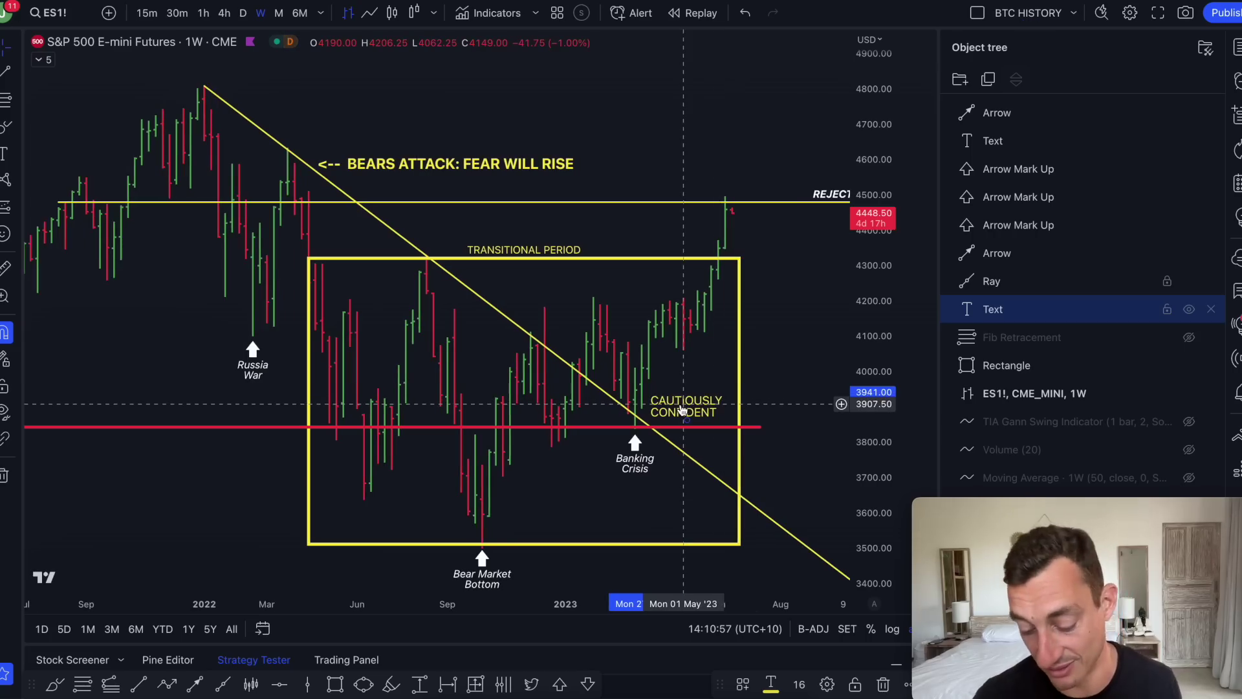
pyautogui.press('Delete')
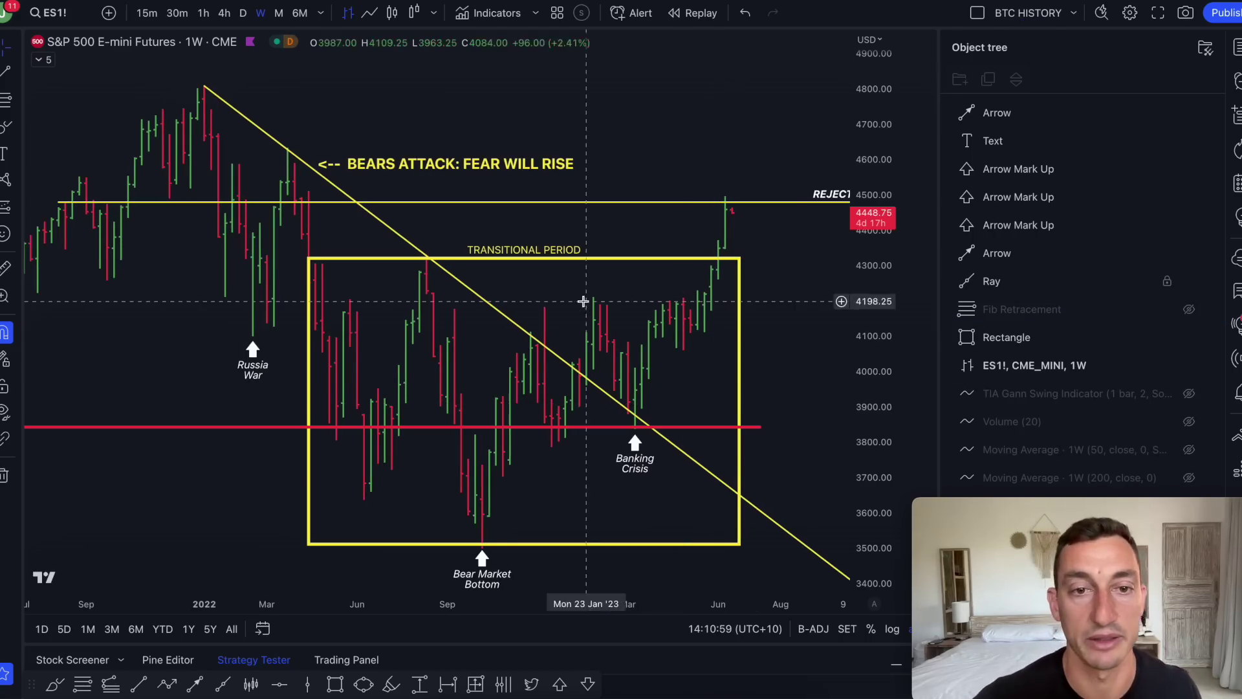
# Trace the S&P 500 swings inside the transitional-period rectangle and mark the resistance level near 4200.
pyautogui.click(309, 292)
pyautogui.moveTo(312, 266)
pyautogui.mouseDown()
pyautogui.moveTo(369, 490)
pyautogui.moveTo(458, 494)
pyautogui.mouseUp()
pyautogui.moveTo(366, 496)
pyautogui.mouseDown()
pyautogui.moveTo(371, 507)
pyautogui.moveTo(472, 513)
pyautogui.moveTo(554, 435)
pyautogui.moveTo(573, 449)
pyautogui.mouseUp()
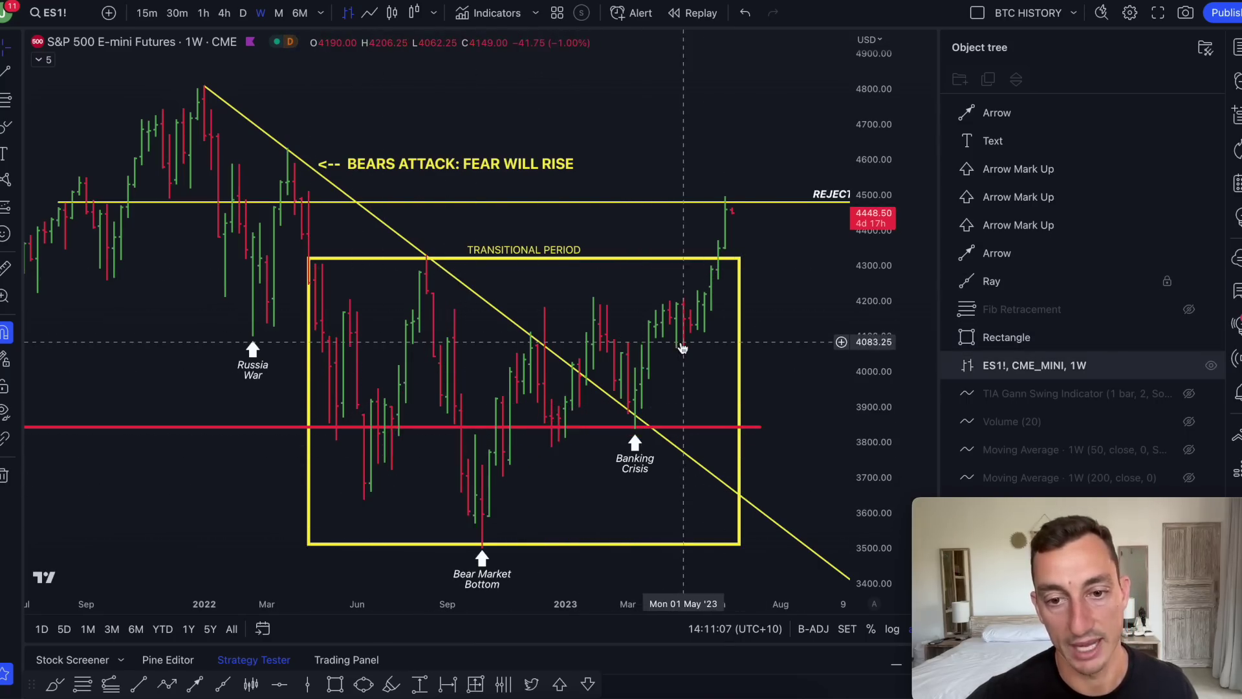
pyautogui.moveTo(672, 352); pyautogui.dragTo(733, 197)
pyautogui.click(565, 257)
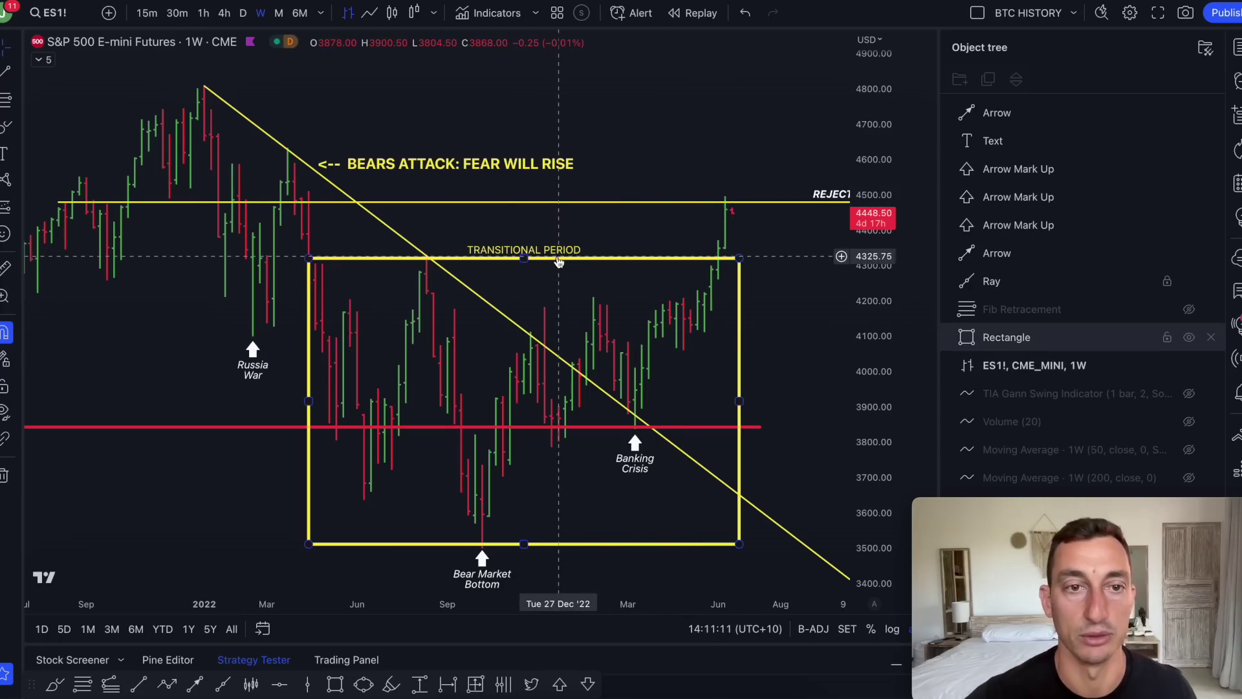
pyautogui.moveTo(773, 301); pyautogui.dragTo(192, 305)
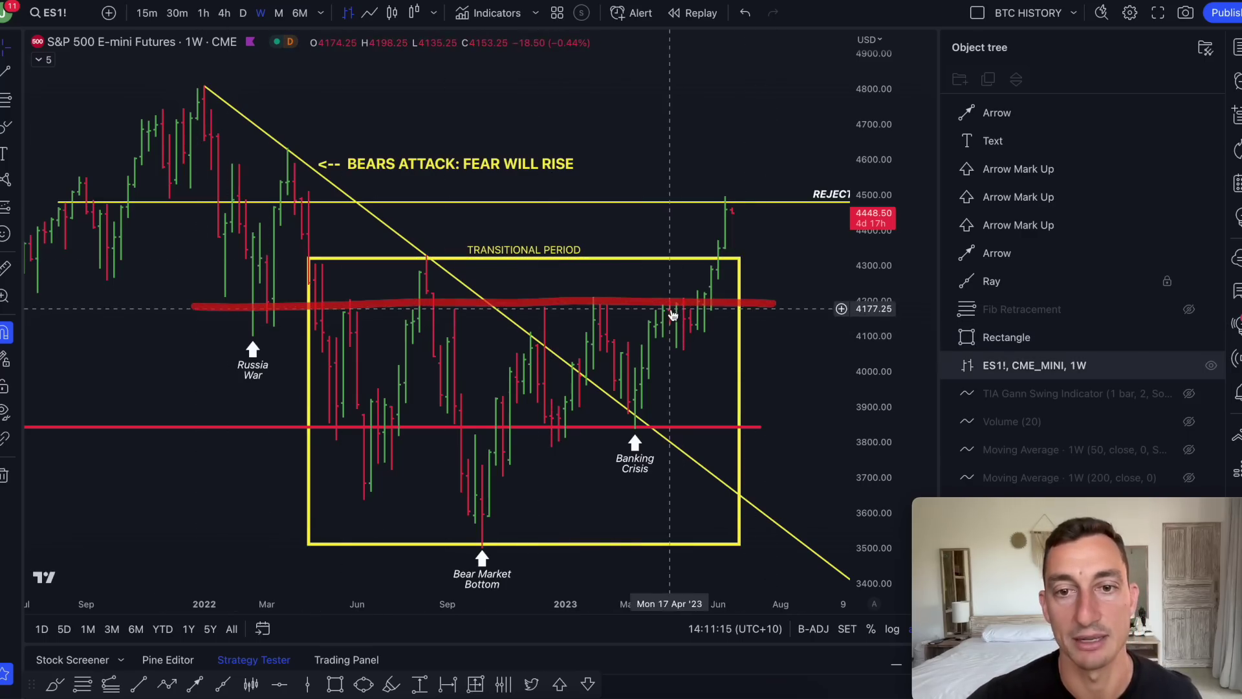
pyautogui.moveTo(722, 206)
pyautogui.mouseDown()
pyautogui.moveTo(738, 230)
pyautogui.moveTo(754, 200)
pyautogui.moveTo(762, 228)
pyautogui.moveTo(775, 211)
pyautogui.mouseUp()
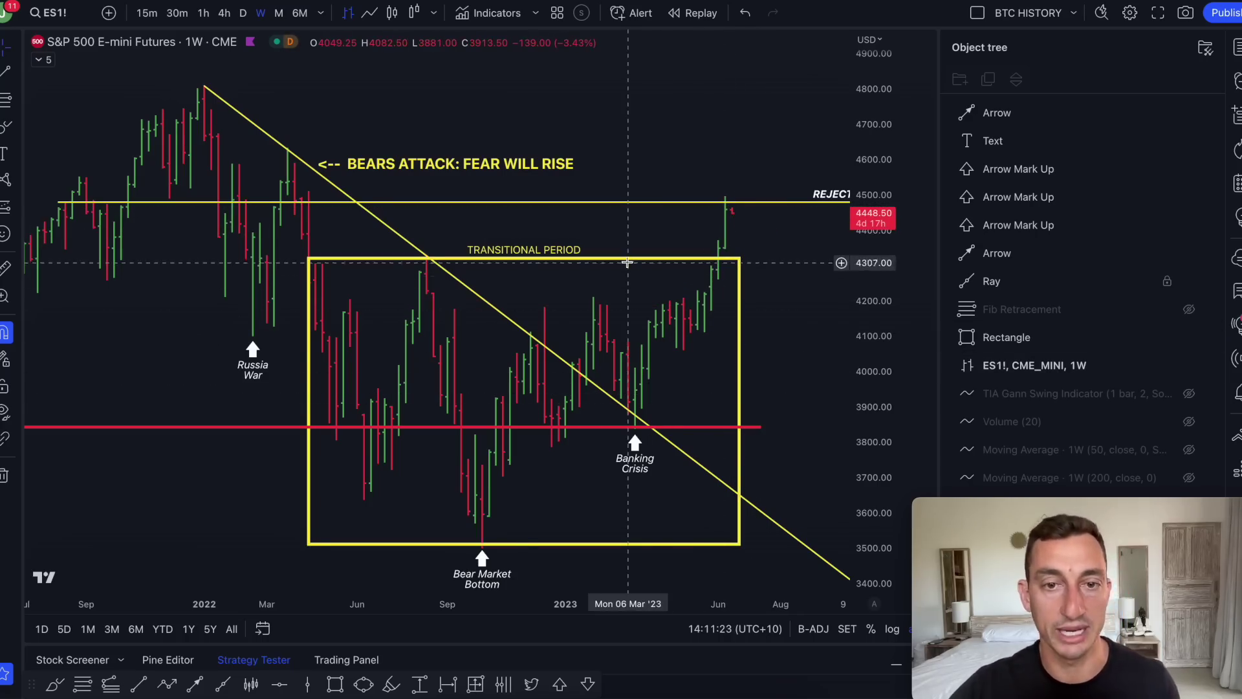
# Sketch a hypothetical drop from the June 2023 high, circle the support zone along the red line, and clear the marks.
pyautogui.moveTo(720, 201); pyautogui.dragTo(810, 601)
pyautogui.moveTo(672, 428)
pyautogui.mouseDown()
pyautogui.moveTo(511, 425)
pyautogui.moveTo(325, 452)
pyautogui.moveTo(666, 430)
pyautogui.moveTo(608, 417)
pyautogui.mouseUp()
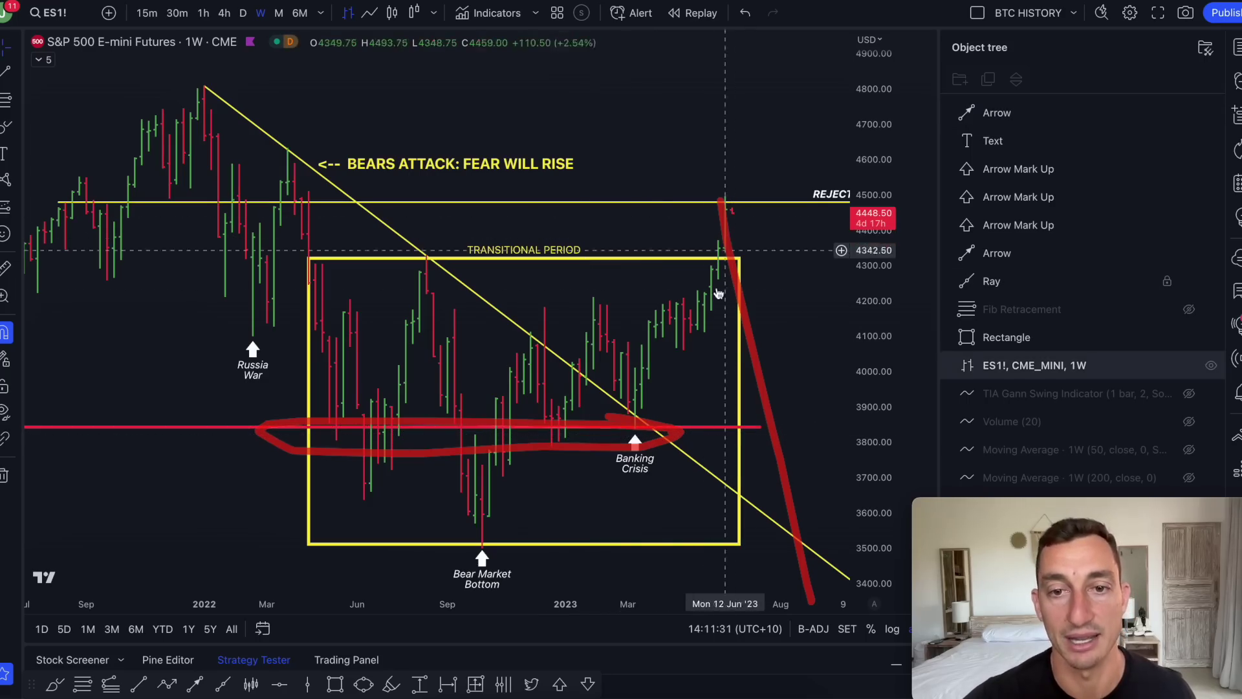
pyautogui.moveTo(747, 343); pyautogui.dragTo(795, 266)
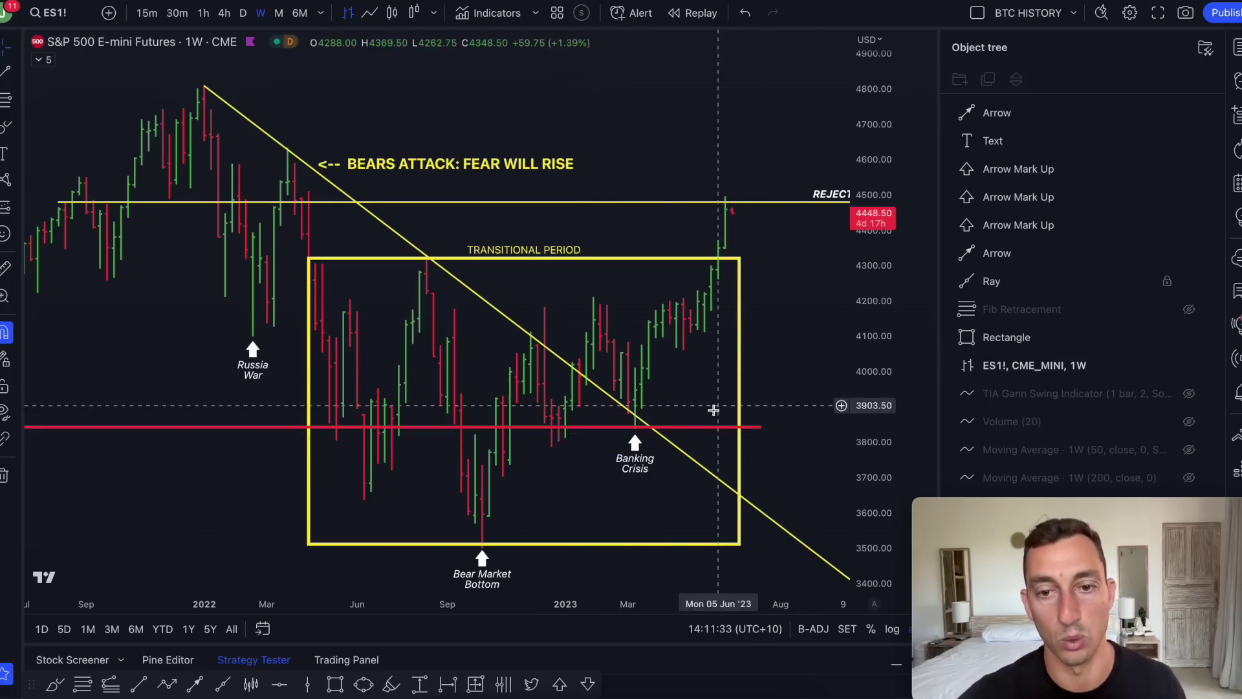
# Delete the yellow transitional-period rectangle from the S&P 500 chart.
pyautogui.click(741, 330)
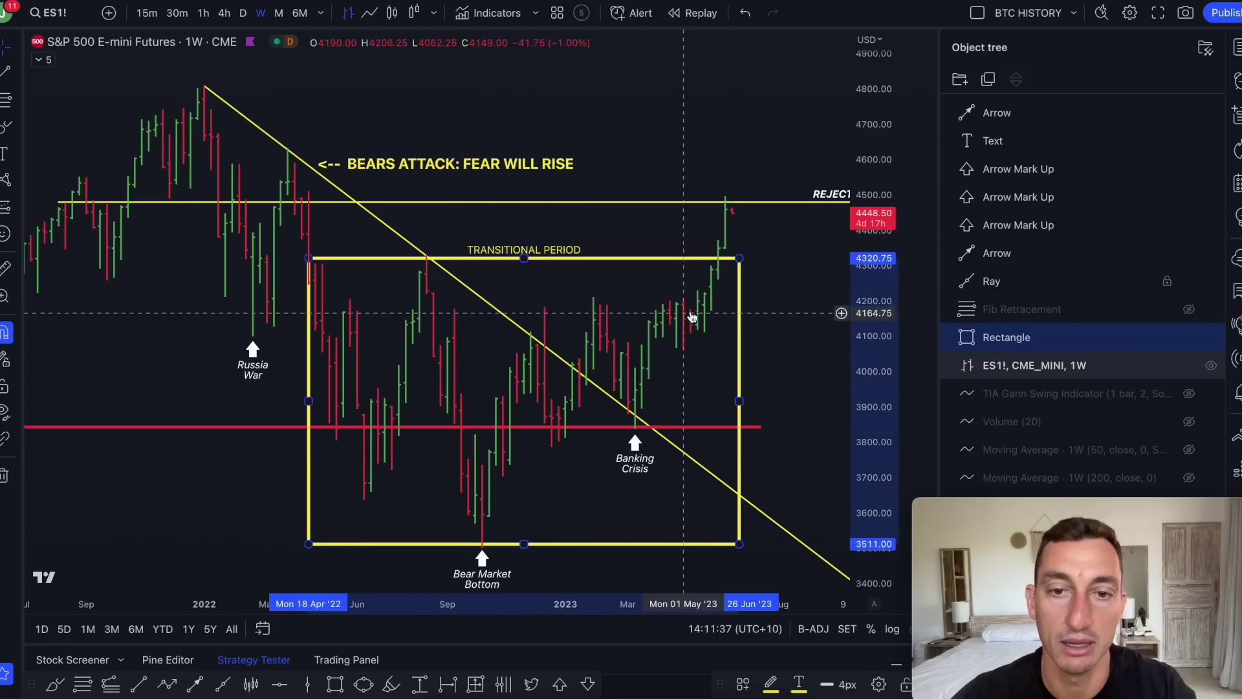
pyautogui.press('Delete')
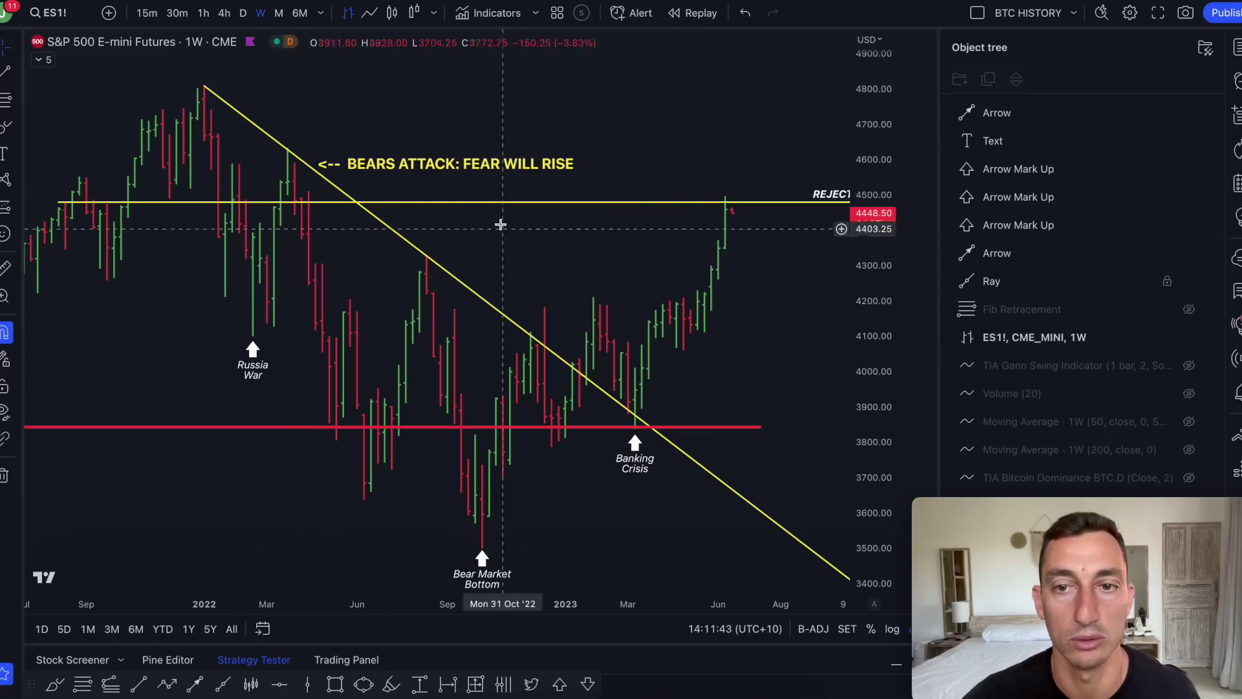
# Trace the S&P 500 swings from mid-2022 to the spring 2023 consolidation, compare them with the Wyckoff accumulation schematic, and clear the marks.
pyautogui.hscroll(3, 542, 245)
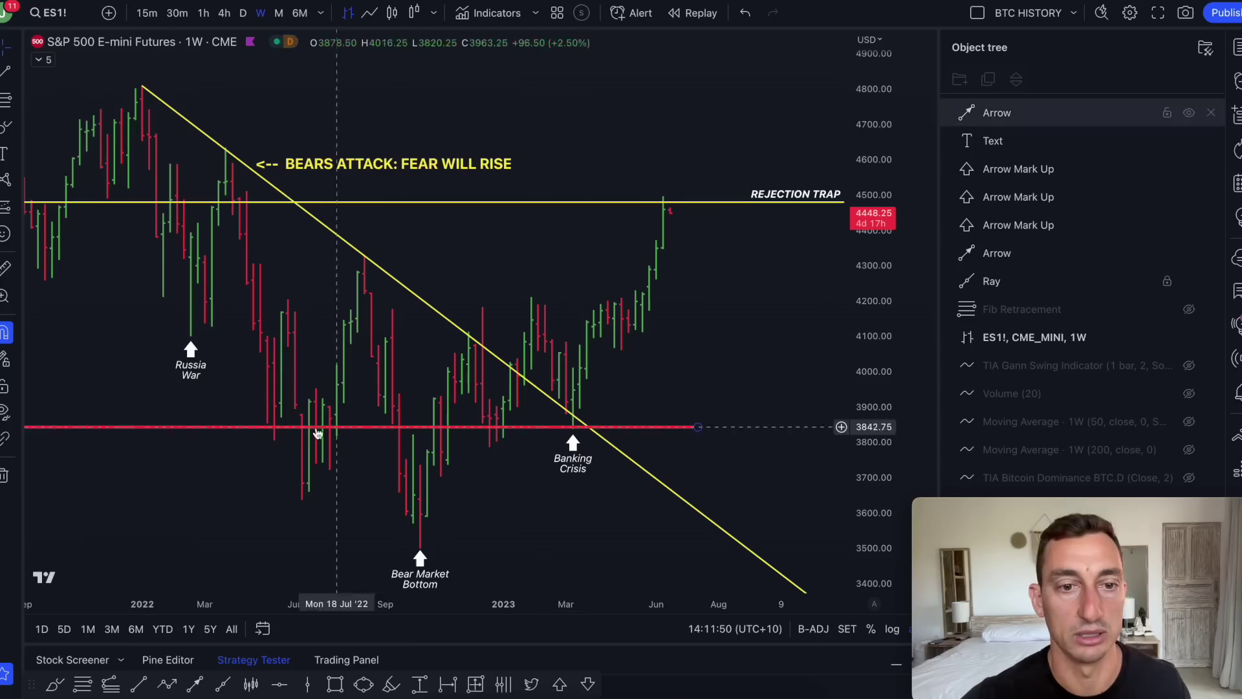
pyautogui.moveTo(276, 367)
pyautogui.mouseDown()
pyautogui.moveTo(300, 508)
pyautogui.moveTo(363, 310)
pyautogui.moveTo(420, 555)
pyautogui.mouseUp()
pyautogui.moveTo(454, 441)
pyautogui.mouseDown()
pyautogui.moveTo(543, 340)
pyautogui.moveTo(569, 411)
pyautogui.moveTo(638, 299)
pyautogui.moveTo(608, 344)
pyautogui.moveTo(593, 318)
pyautogui.moveTo(628, 352)
pyautogui.mouseUp()
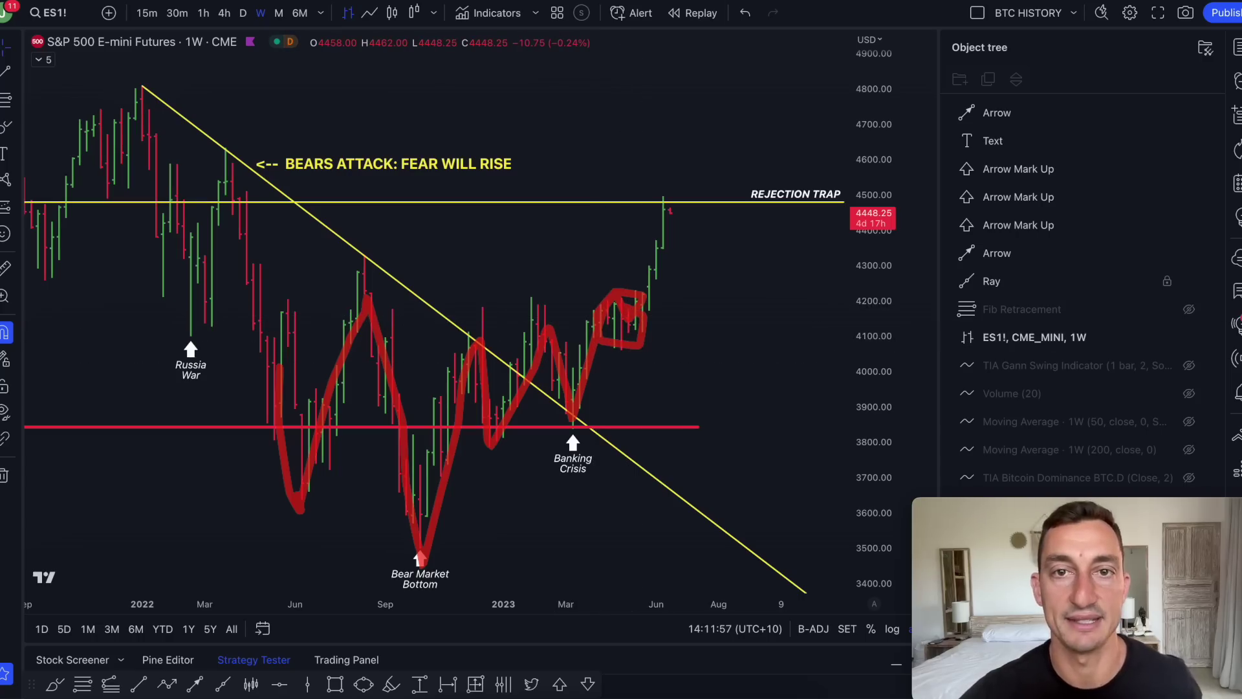
pyautogui.press('super+Tab')
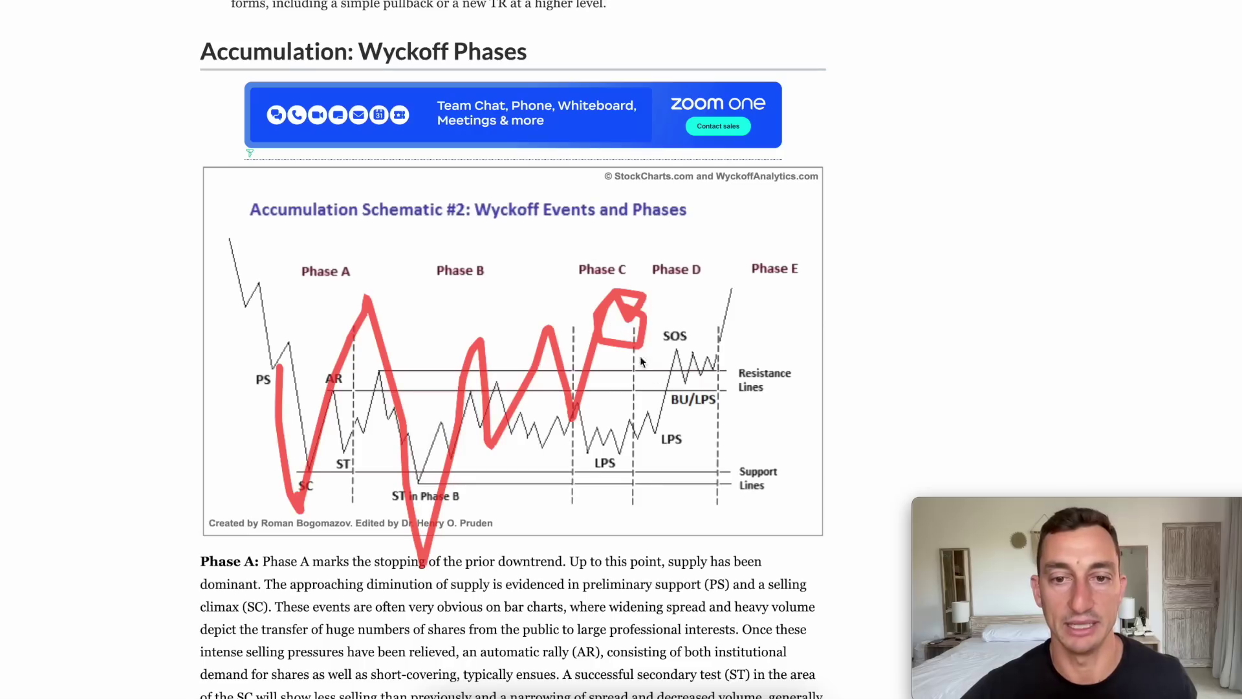
pyautogui.press('Escape')
pyautogui.press('Escape')
# Return to the S&P 500 chart, trace the 2023 breakout up to the REJECTION TRAP line, and clear the mark.
pyautogui.press('super+Tab')
pyautogui.moveTo(585, 317)
pyautogui.mouseDown()
pyautogui.moveTo(624, 310)
pyautogui.moveTo(666, 177)
pyautogui.mouseUp()
pyautogui.press('Escape')
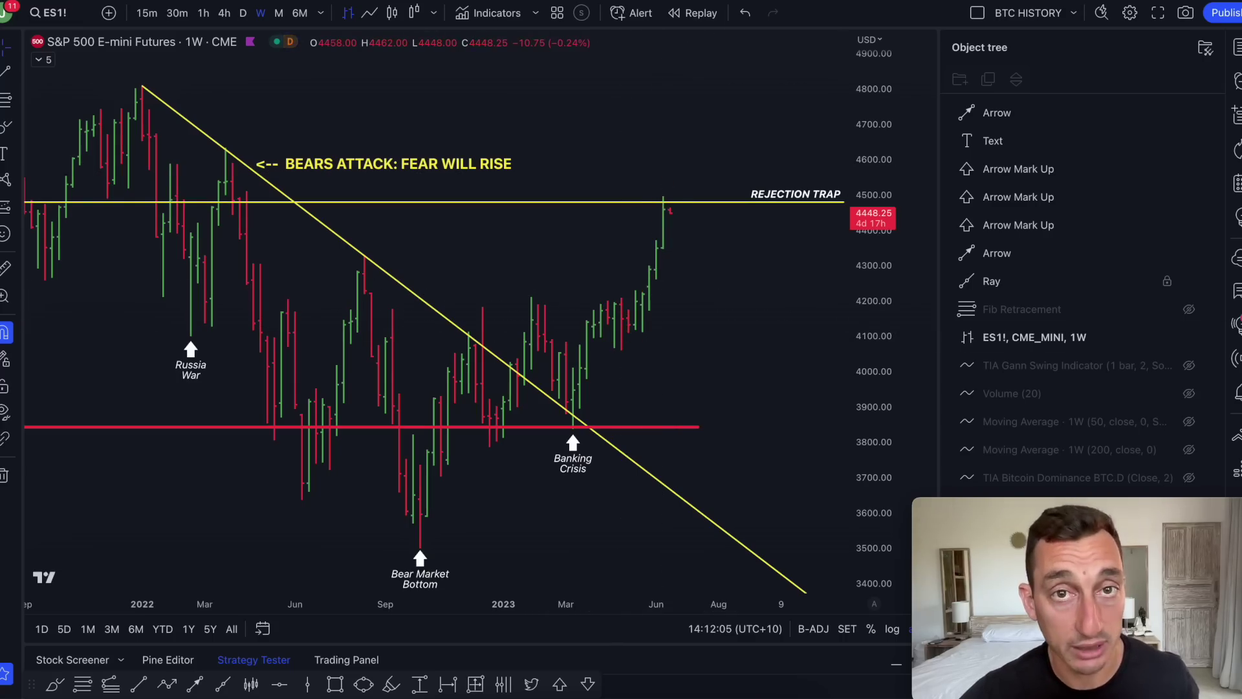
# Switch to the NASDAQ 100 chart, mark the Banking Crisis low, and trace the 2022 swings and the rising lows beneath them.
pyautogui.press('super+Tab')
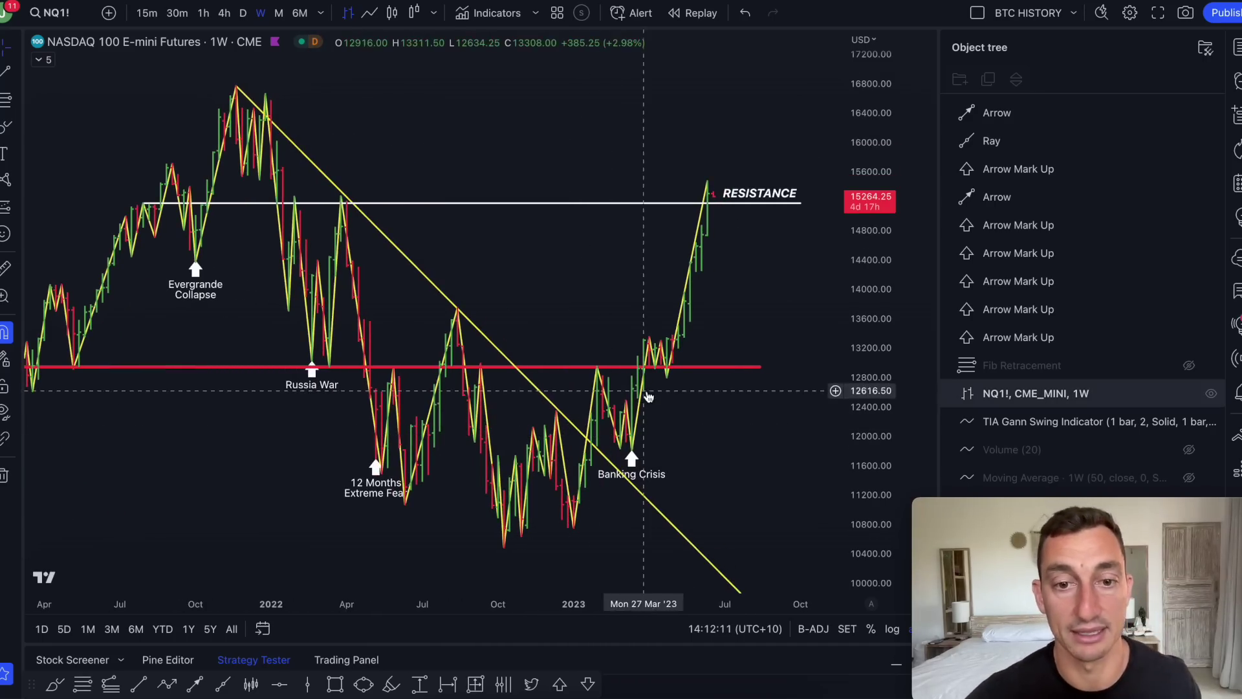
pyautogui.moveTo(630, 436)
pyautogui.mouseDown()
pyautogui.moveTo(604, 460)
pyautogui.moveTo(590, 441)
pyautogui.mouseUp()
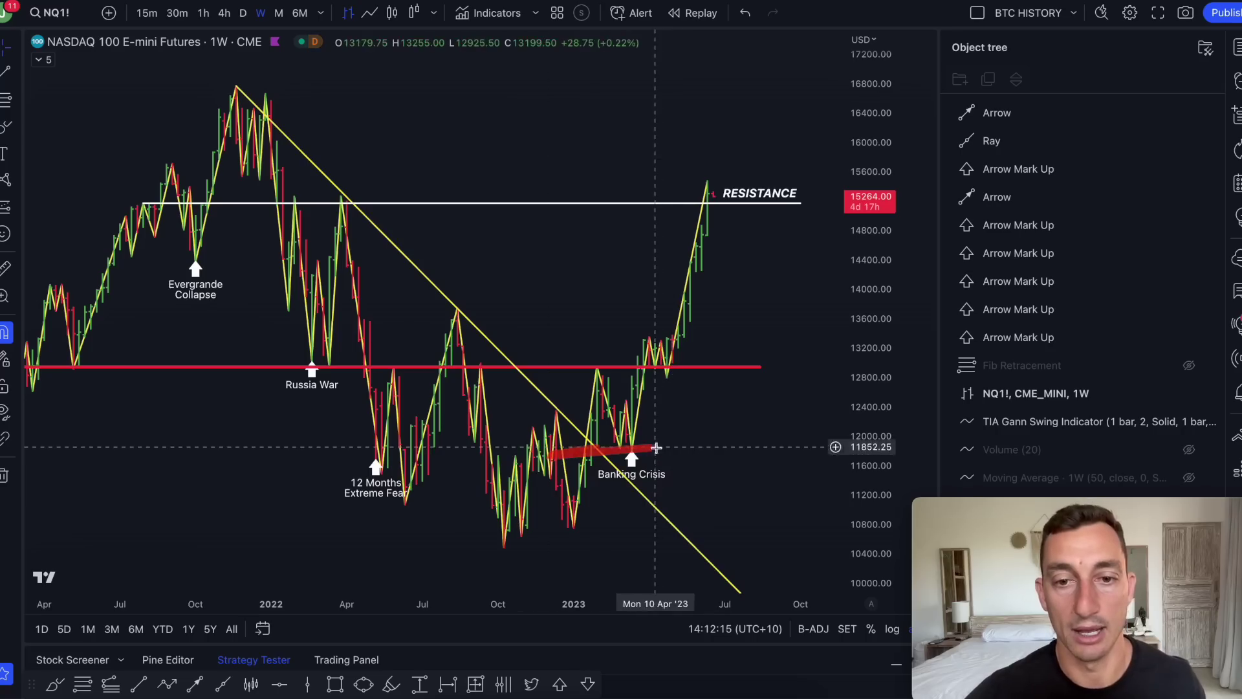
pyautogui.moveTo(383, 400)
pyautogui.mouseDown()
pyautogui.moveTo(400, 511)
pyautogui.moveTo(486, 422)
pyautogui.moveTo(503, 545)
pyautogui.moveTo(551, 423)
pyautogui.moveTo(568, 534)
pyautogui.mouseUp()
pyautogui.moveTo(471, 561); pyautogui.dragTo(594, 519)
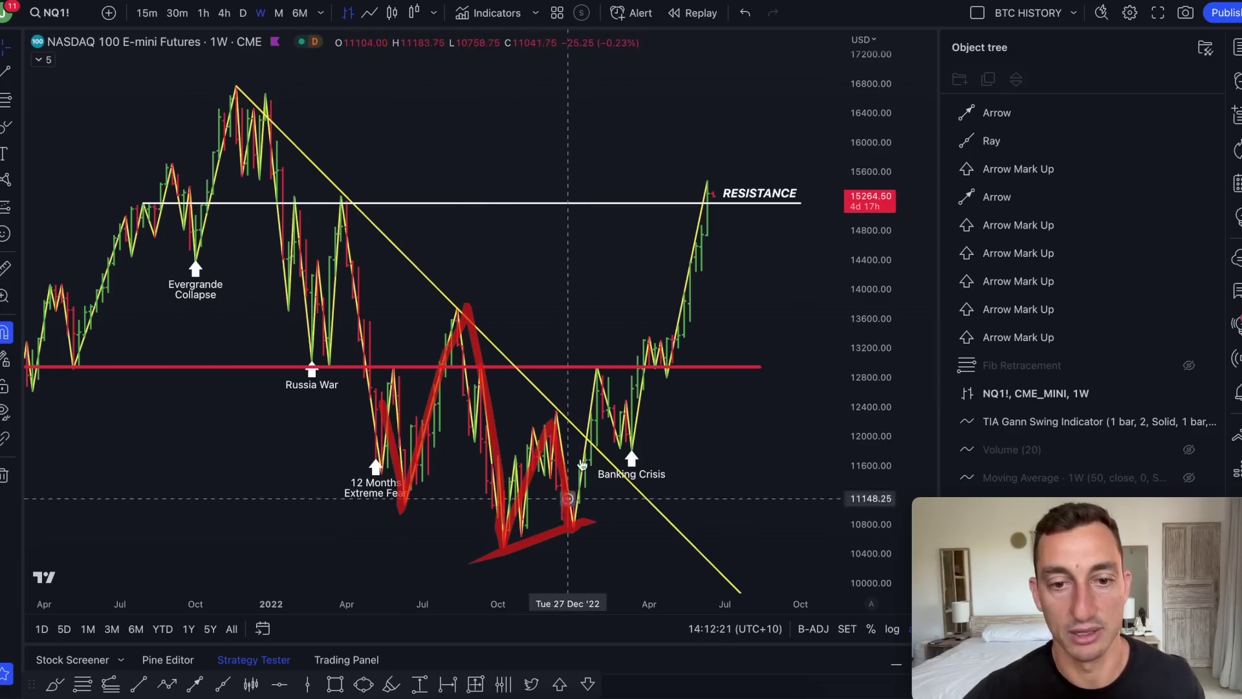
# Compare the S&P 500 breakout with the NASDAQ 100 and trace the NASDAQ's 2023 rise up to its RESISTANCE line.
pyautogui.moveTo(631, 460); pyautogui.dragTo(642, 450)
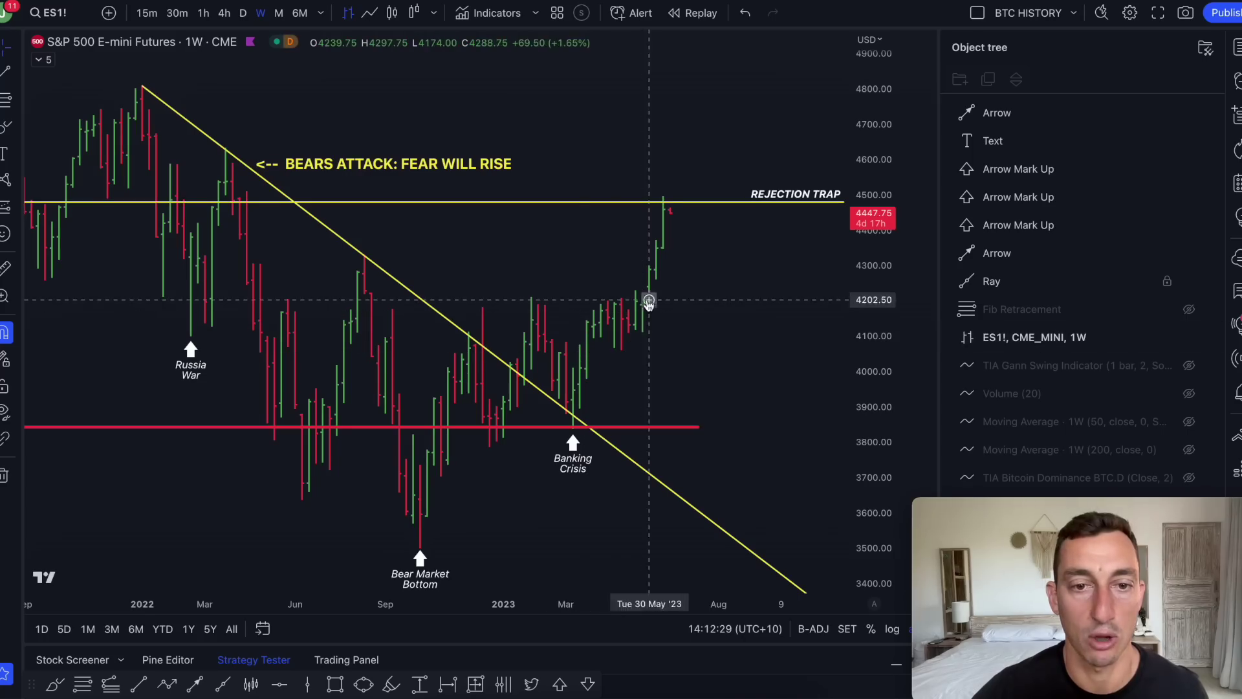
pyautogui.moveTo(646, 298); pyautogui.dragTo(513, 296)
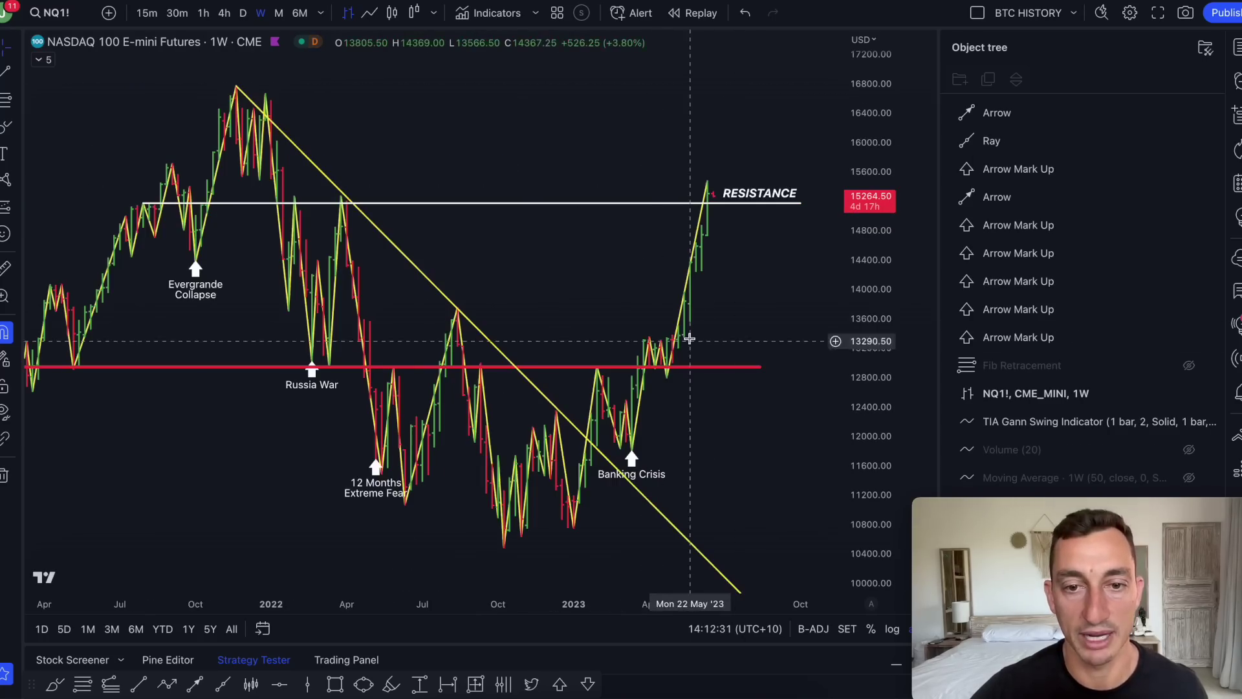
pyautogui.moveTo(683, 337); pyautogui.dragTo(337, 346)
pyautogui.moveTo(672, 335); pyautogui.dragTo(712, 159)
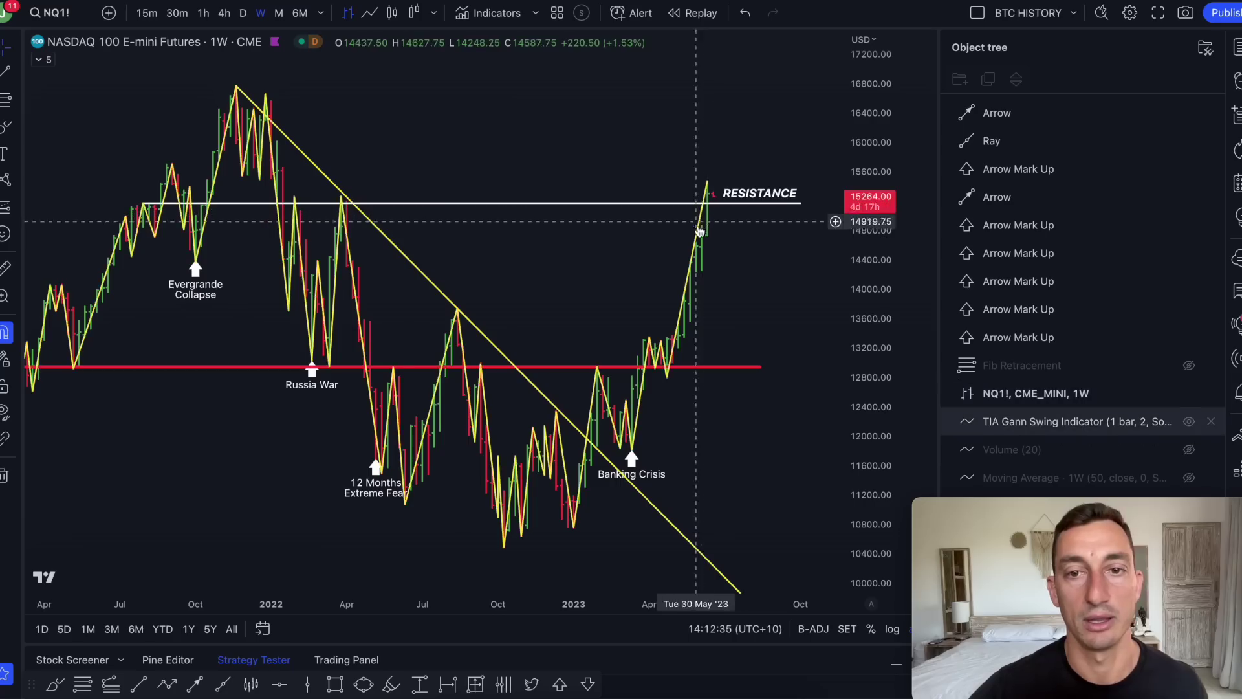
pyautogui.moveTo(744, 201); pyautogui.dragTo(278, 206)
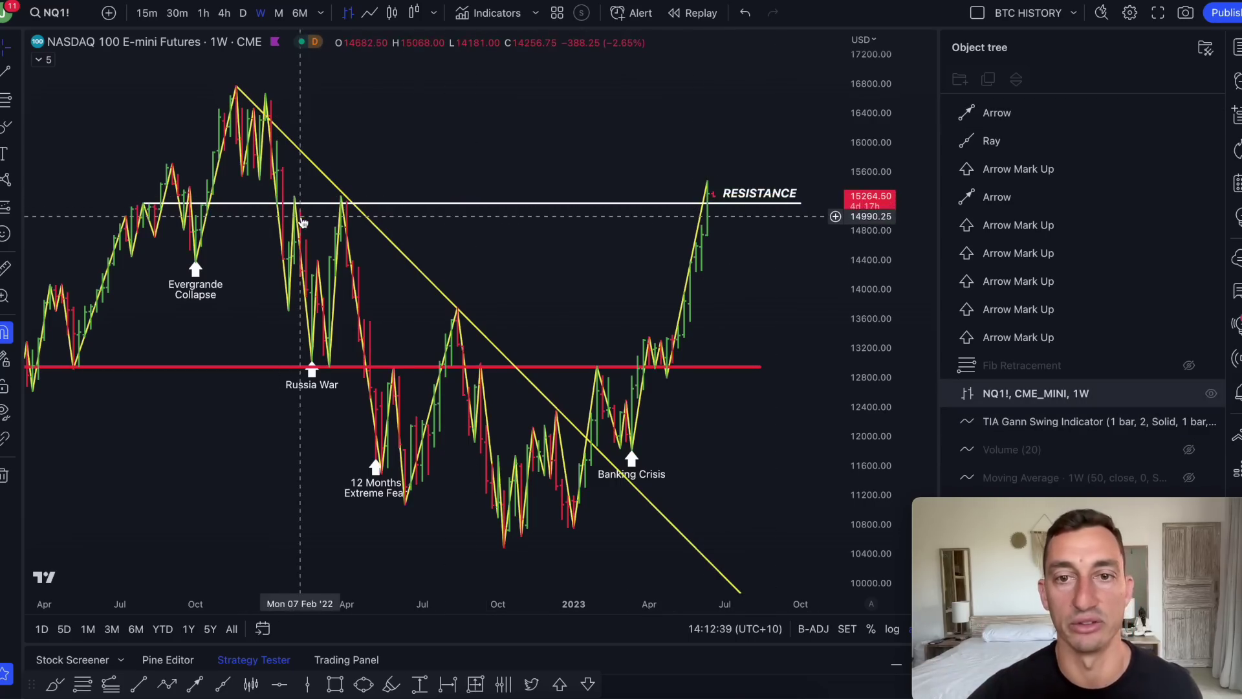
pyautogui.moveTo(718, 189)
pyautogui.mouseDown()
pyautogui.moveTo(704, 184)
pyautogui.moveTo(715, 197)
pyautogui.mouseUp()
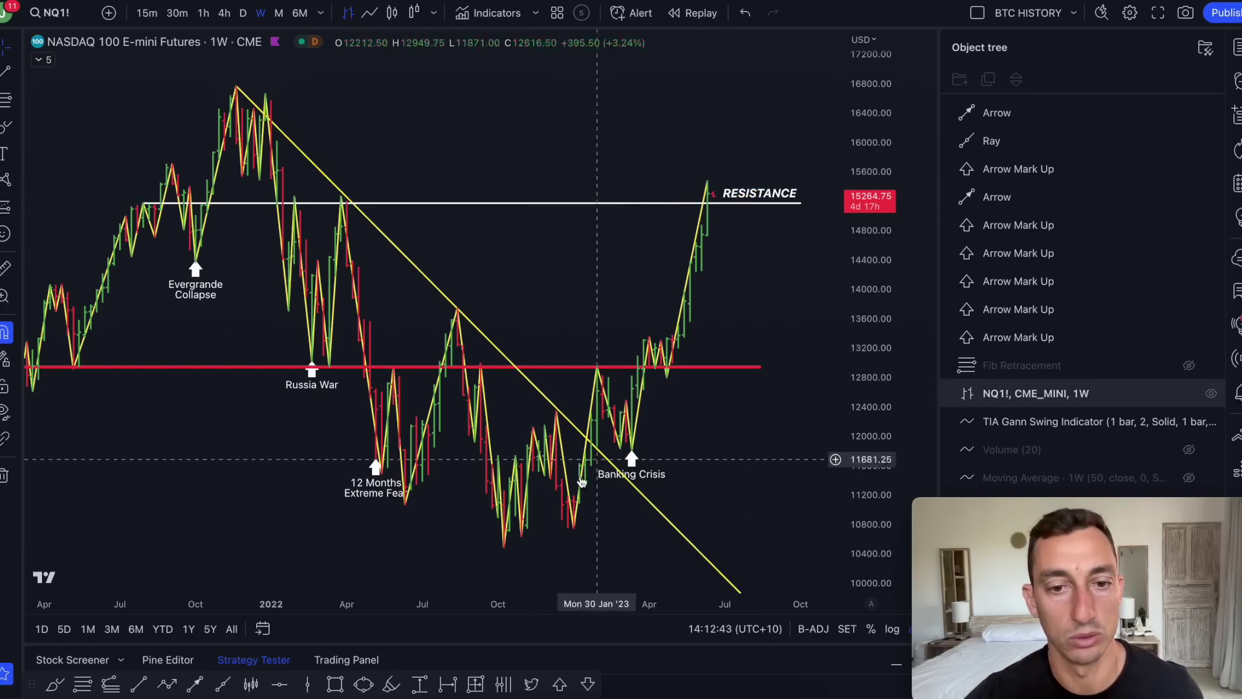
# Trace the NASDAQ 100 recovery from the October 2022 low and the rising lows beneath it, and clear the mark.
pyautogui.moveTo(502, 532); pyautogui.dragTo(724, 184)
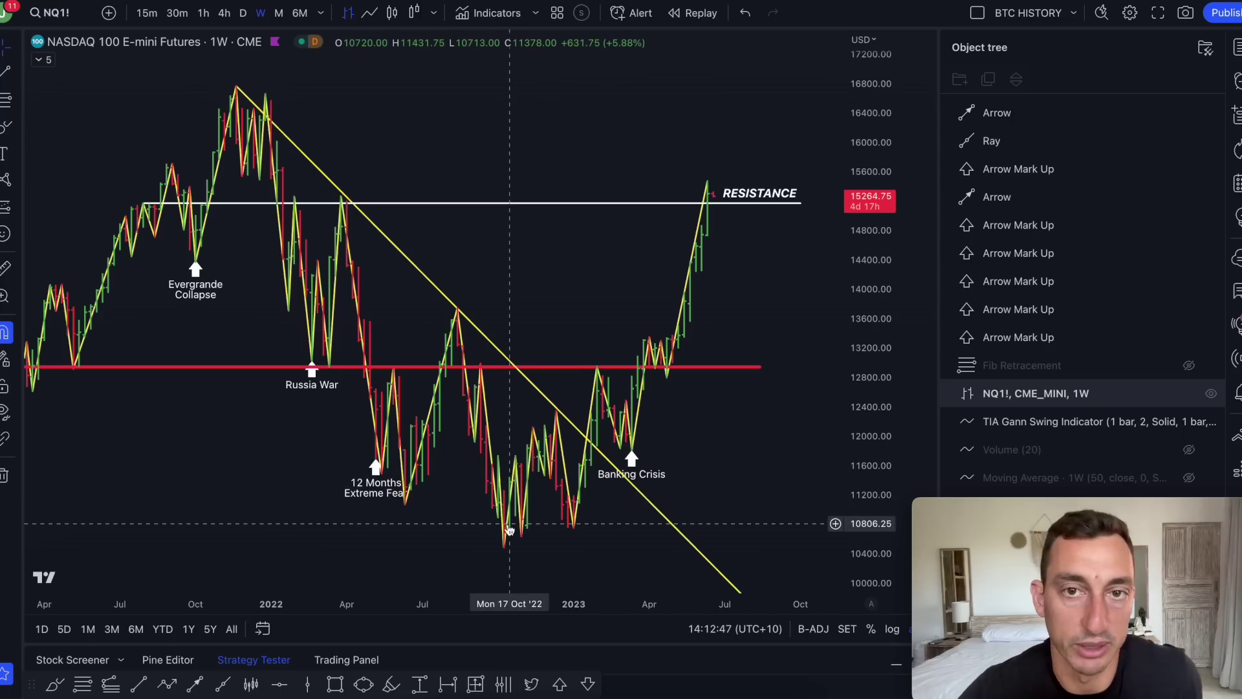
pyautogui.moveTo(498, 540)
pyautogui.mouseDown()
pyautogui.moveTo(563, 429)
pyautogui.moveTo(684, 313)
pyautogui.moveTo(726, 217)
pyautogui.mouseUp()
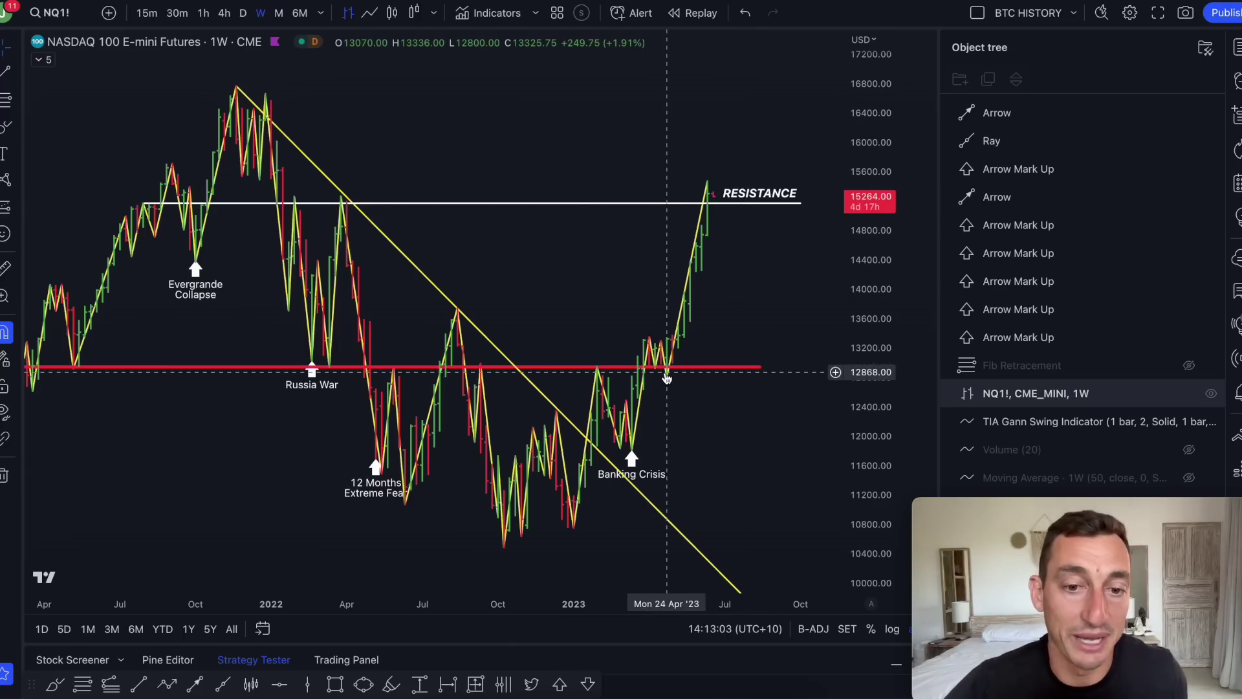
pyautogui.moveTo(501, 549)
pyautogui.mouseDown()
pyautogui.moveTo(527, 545)
pyautogui.moveTo(693, 424)
pyautogui.moveTo(778, 312)
pyautogui.mouseUp()
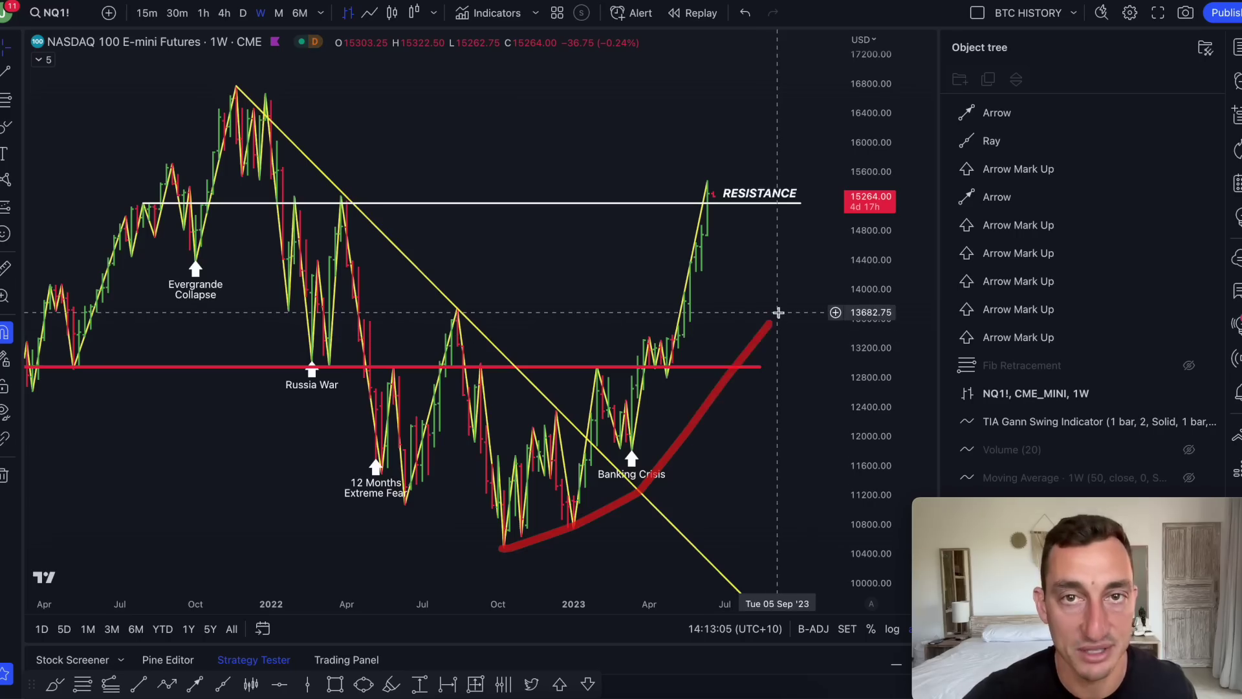
pyautogui.hotkey('ctrl', 'z')
# Outline the NASDAQ 100 base, box the trading range around the red line from Russia War past Banking Crisis, and clear the marks.
pyautogui.moveTo(640, 390); pyautogui.dragTo(618, 506)
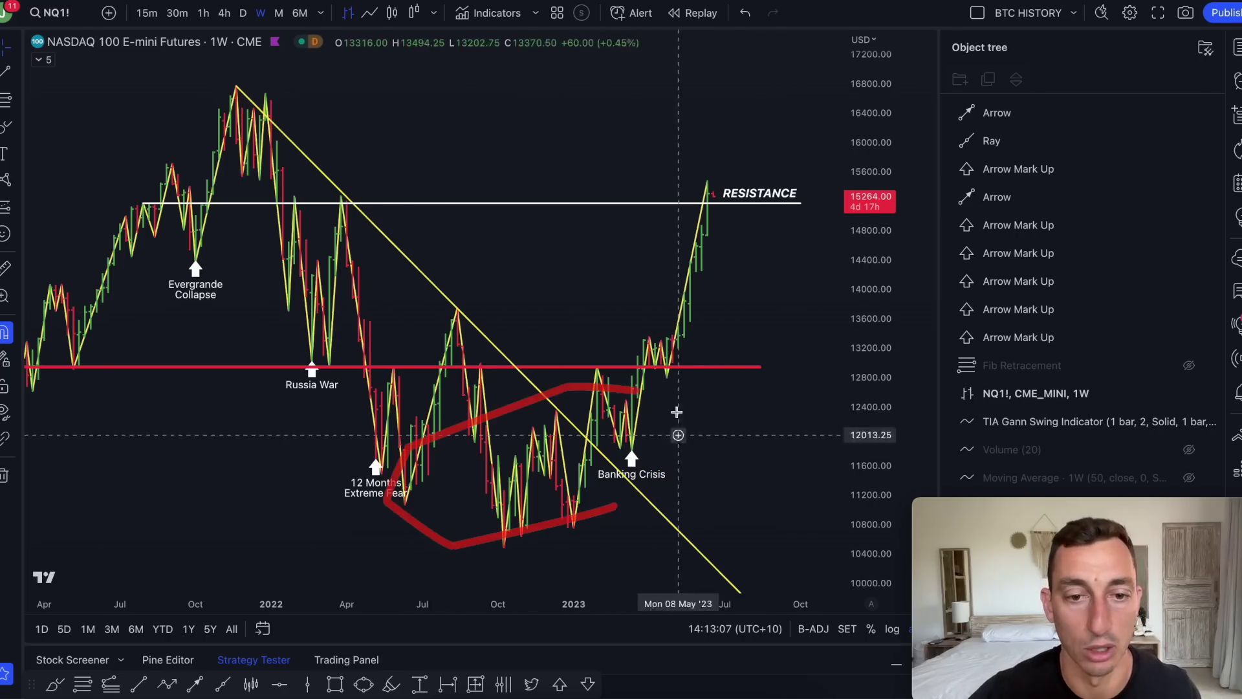
pyautogui.hotkey('ctrl', 'z')
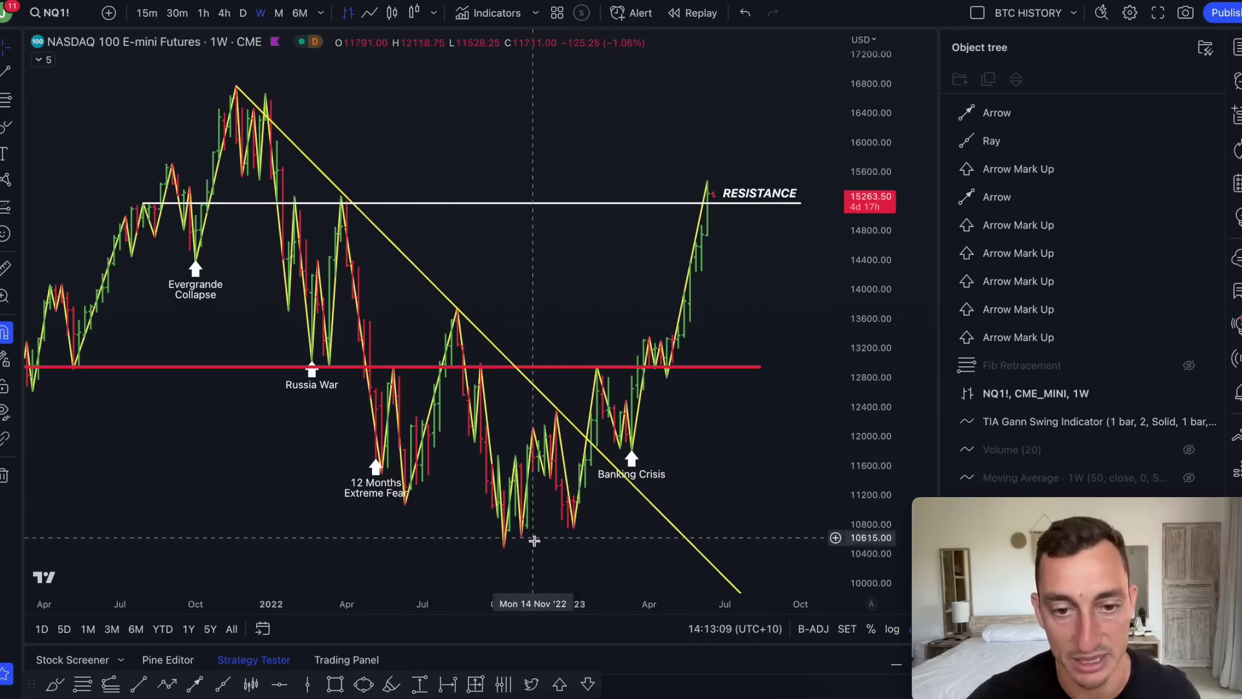
pyautogui.moveTo(310, 360)
pyautogui.mouseDown()
pyautogui.moveTo(686, 350)
pyautogui.moveTo(692, 540)
pyautogui.moveTo(477, 555)
pyautogui.moveTo(307, 353)
pyautogui.mouseUp()
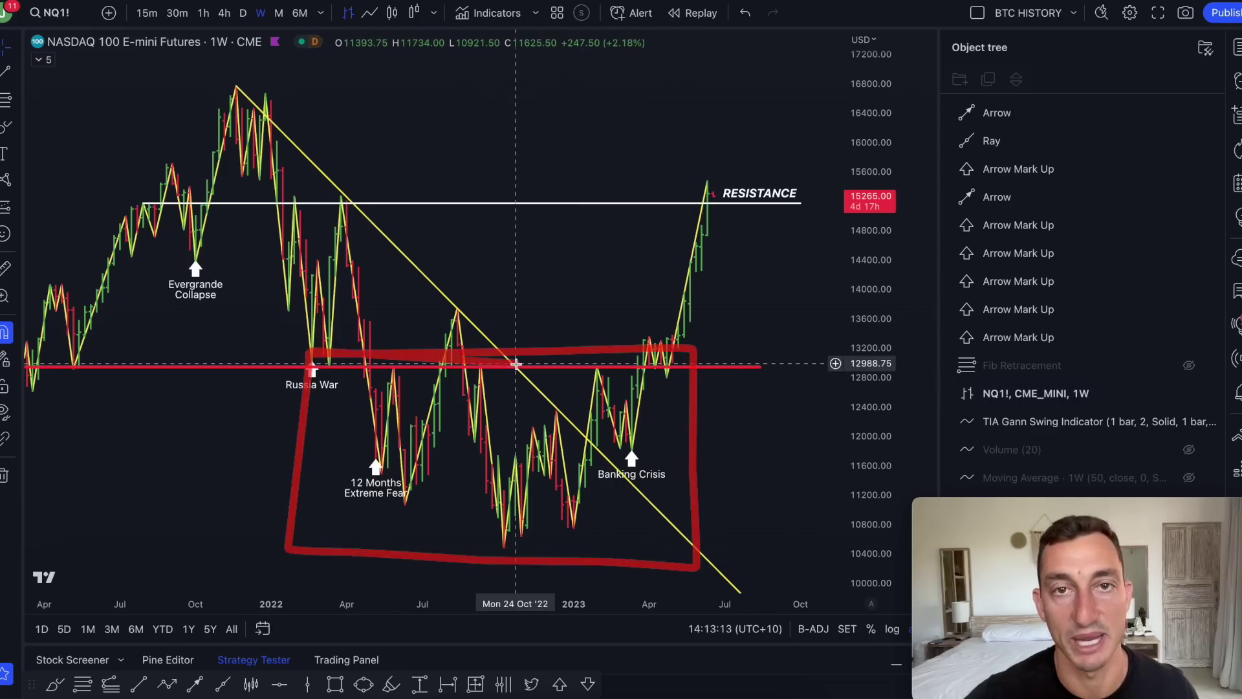
pyautogui.hotkey('ctrl', 'z')
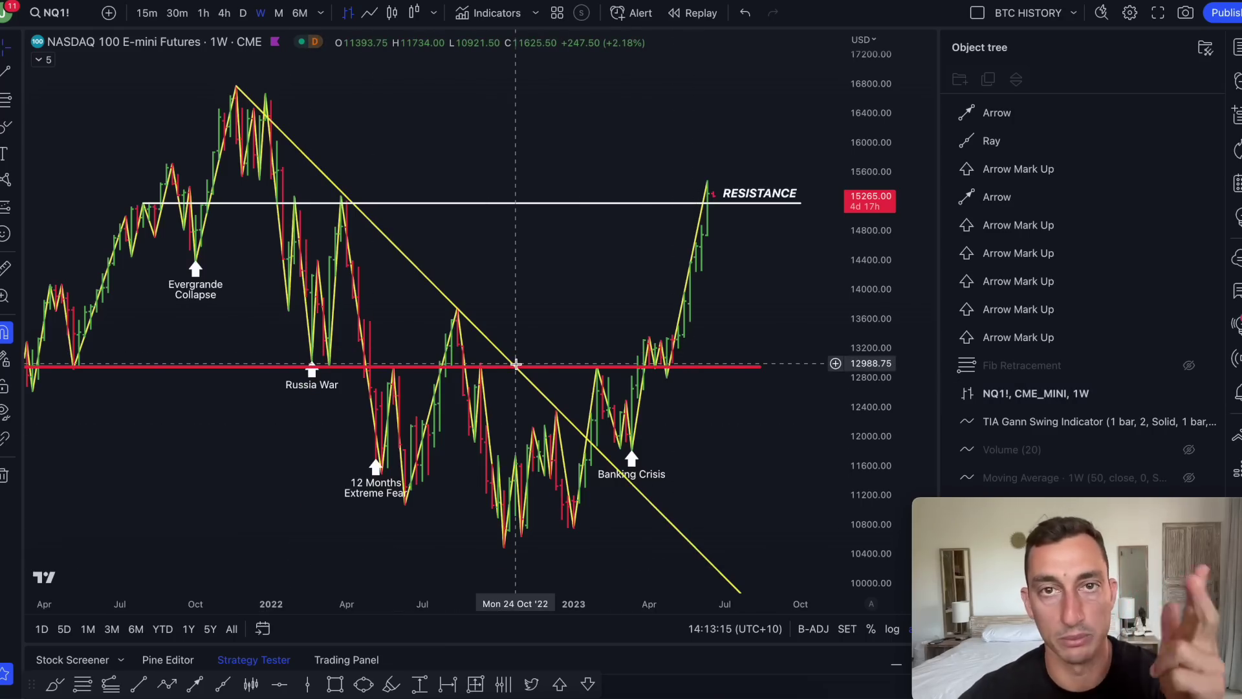
# Trace the NASDAQ 100 lows, clear the mark, and trace Wyckoff Accumulation Schematic #2 from SC up to Phase E for comparison.
pyautogui.moveTo(463, 555); pyautogui.dragTo(671, 479)
pyautogui.hotkey('ctrl', 'z')
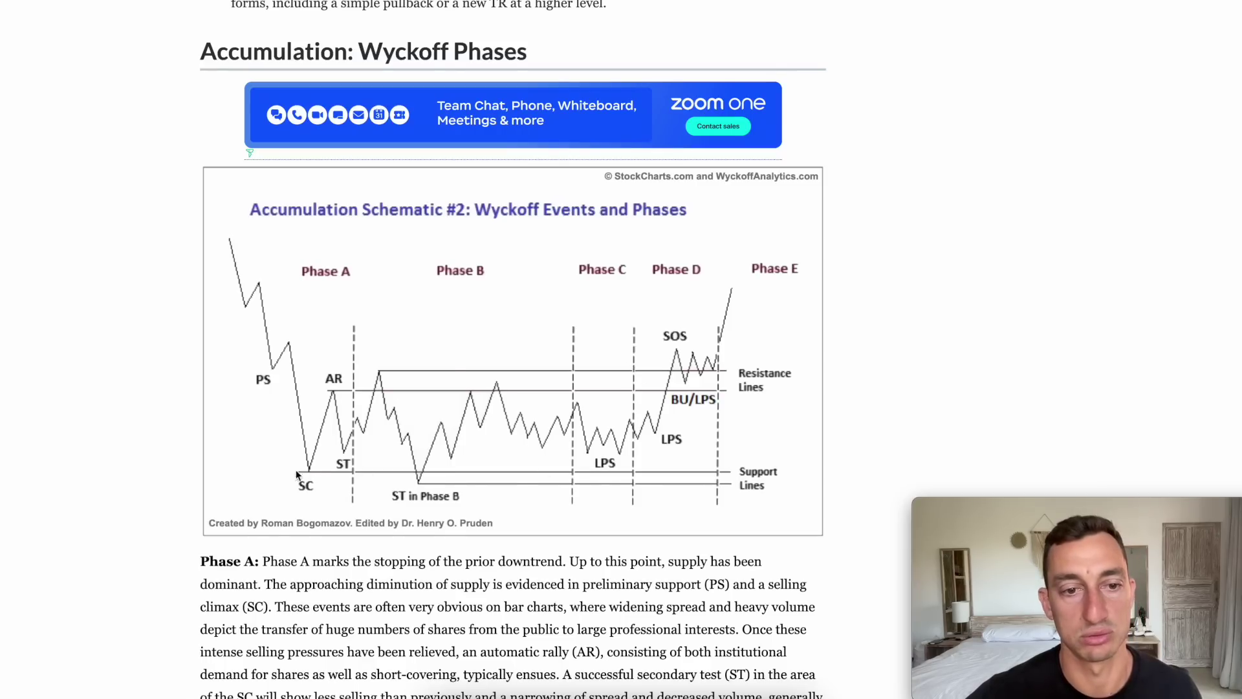
pyautogui.moveTo(296, 474)
pyautogui.mouseDown()
pyautogui.moveTo(592, 461)
pyautogui.moveTo(690, 350)
pyautogui.moveTo(716, 367)
pyautogui.mouseUp()
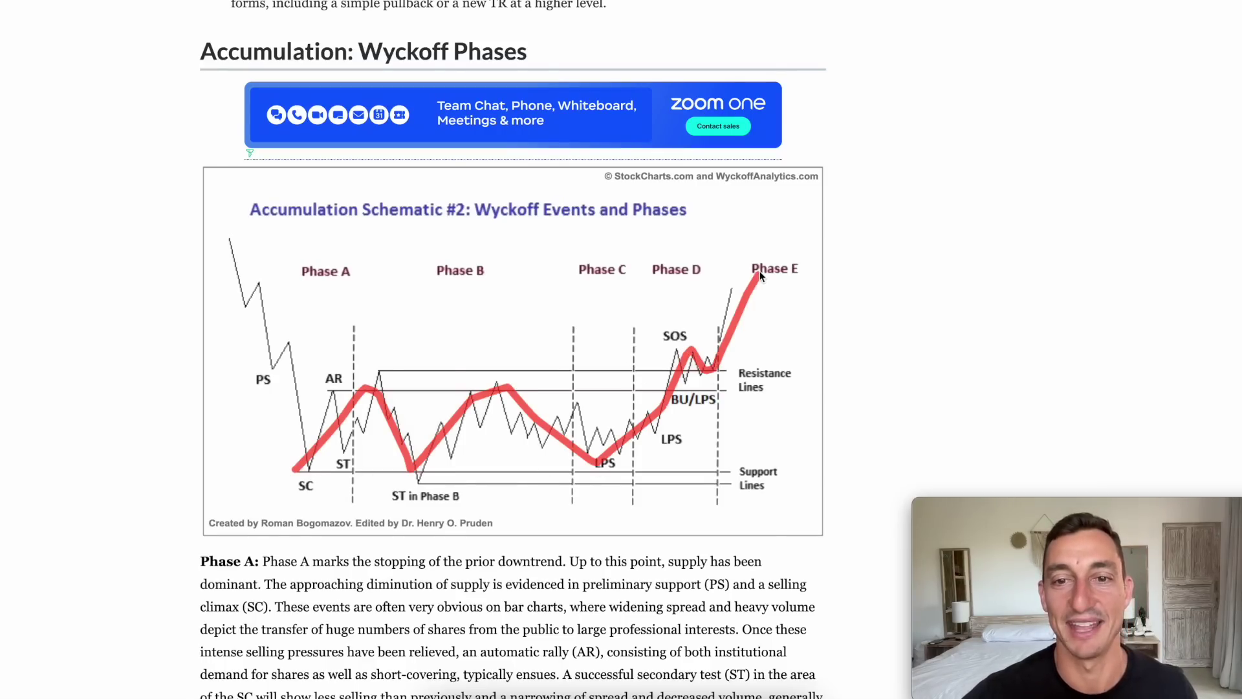
pyautogui.moveTo(769, 238); pyautogui.dragTo(771, 242)
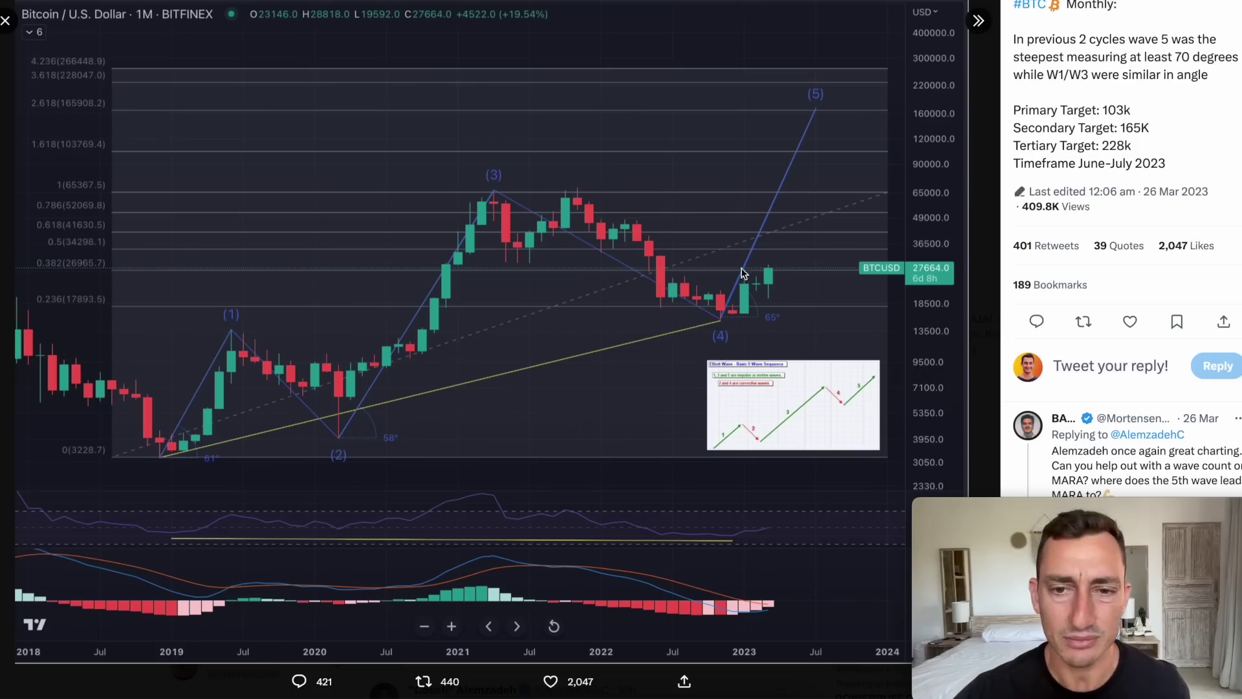
# Switch to the Bitcoin monthly Elliott Wave tweet, trace its waves up to (5), and mark the 103k, 165K and 228k targets.
pyautogui.moveTo(158, 432)
pyautogui.mouseDown()
pyautogui.moveTo(305, 450)
pyautogui.moveTo(451, 209)
pyautogui.moveTo(695, 307)
pyautogui.moveTo(822, 104)
pyautogui.mouseUp()
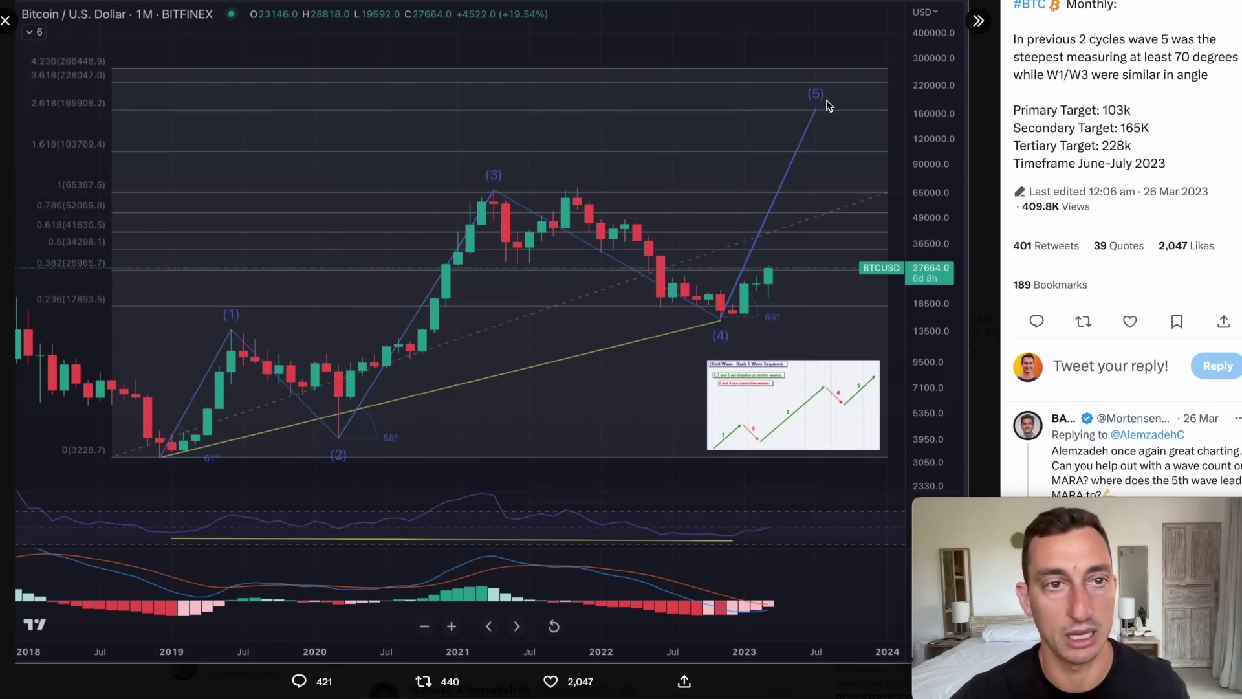
pyautogui.moveTo(883, 79)
pyautogui.mouseDown()
pyautogui.moveTo(795, 110)
pyautogui.moveTo(937, 141)
pyautogui.moveTo(886, 91)
pyautogui.mouseUp()
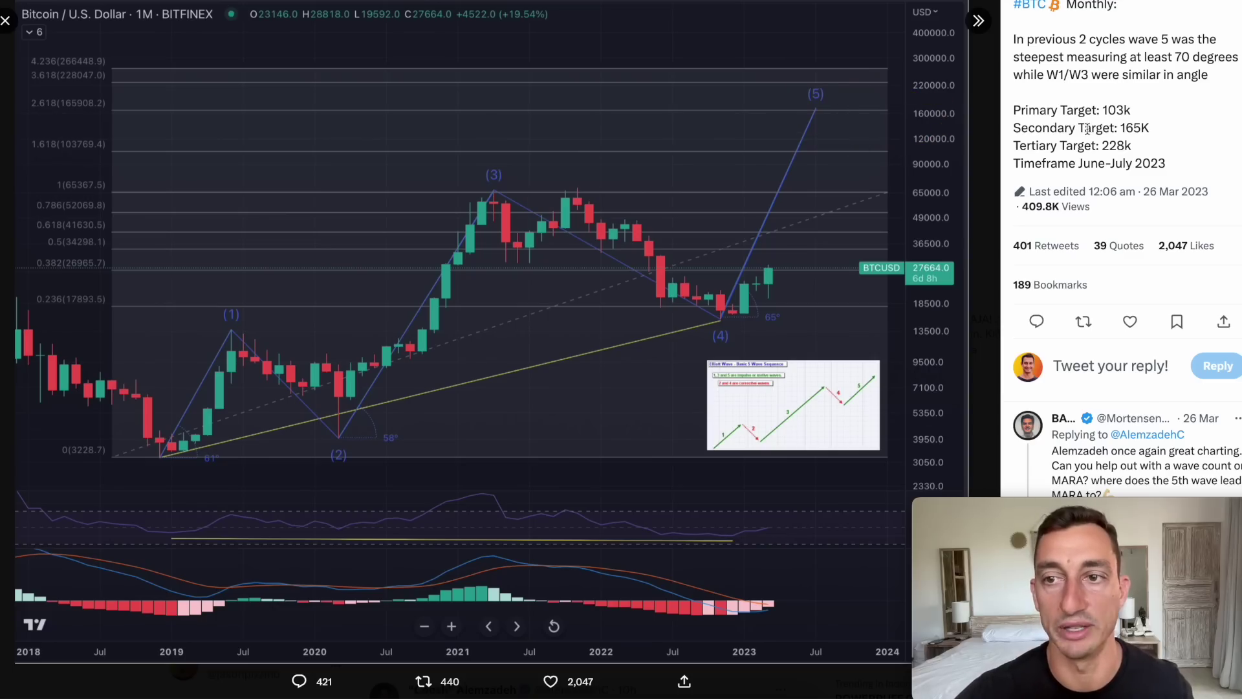
pyautogui.moveTo(1016, 105)
pyautogui.mouseDown()
pyautogui.moveTo(990, 156)
pyautogui.moveTo(1112, 93)
pyautogui.moveTo(1074, 87)
pyautogui.mouseUp()
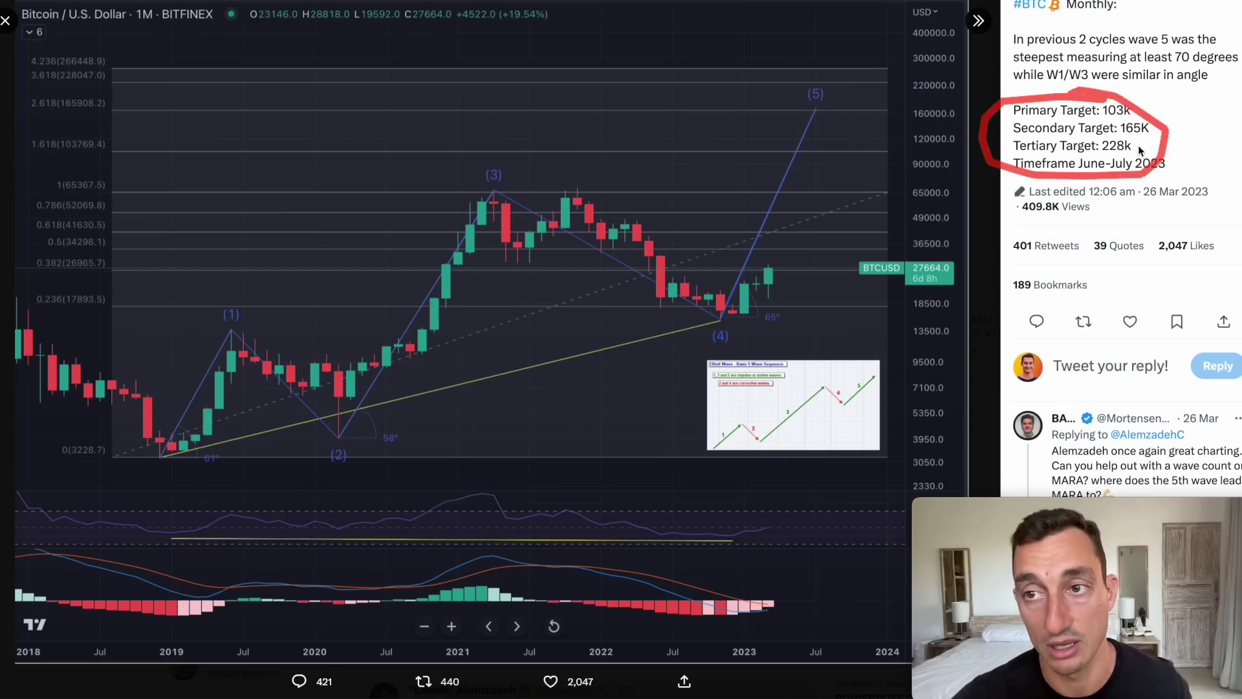
pyautogui.moveTo(1011, 141); pyautogui.dragTo(1136, 142)
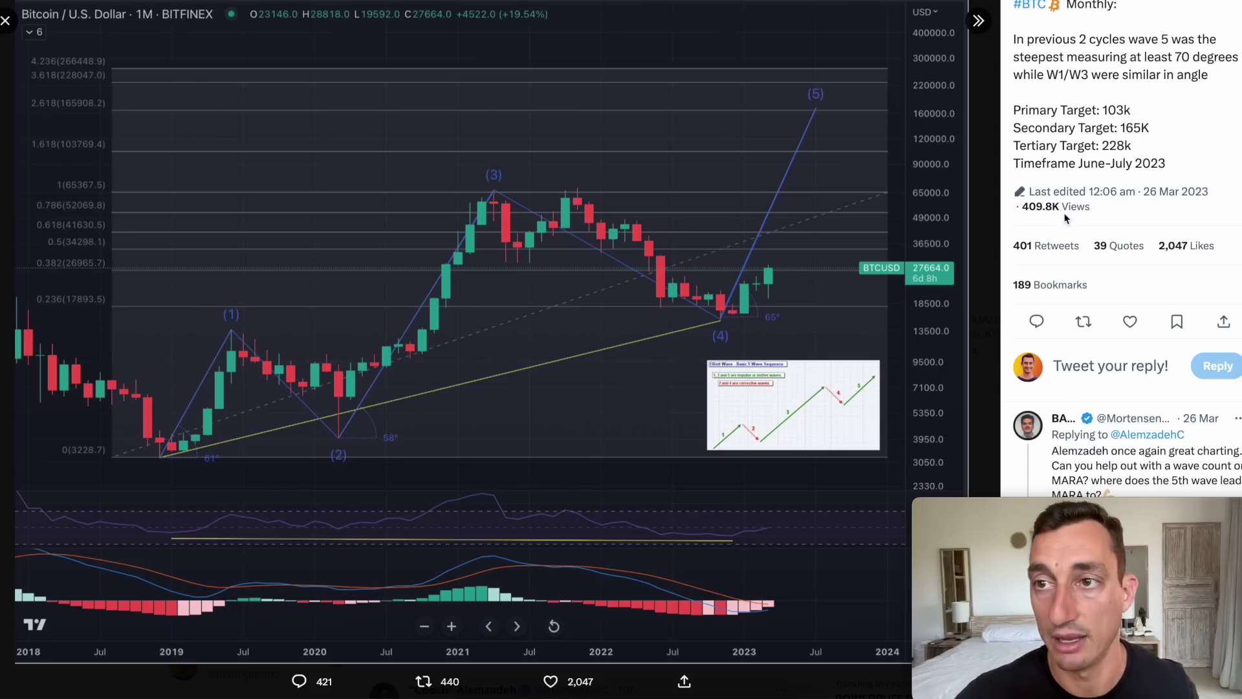
# Underline the tweet's June-July 2023 timeframe and point out its three Bitcoin price targets again.
pyautogui.scroll(1, 1092, 216)
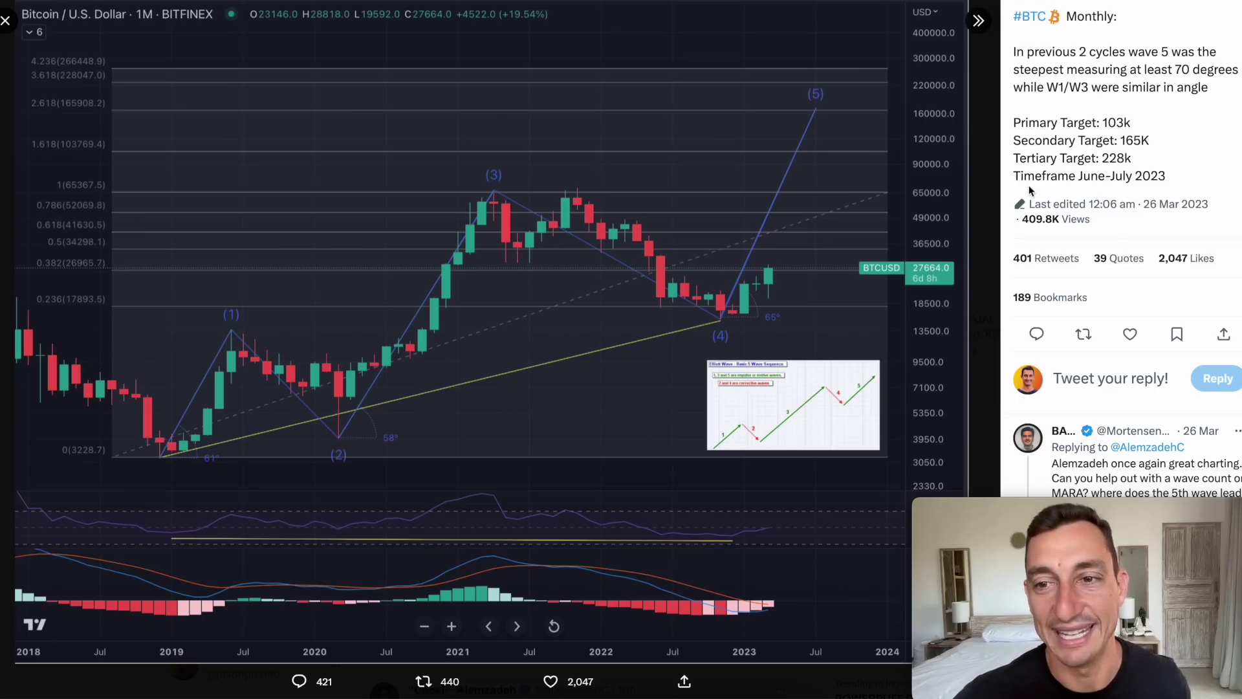
pyautogui.moveTo(1009, 186); pyautogui.dragTo(1141, 185)
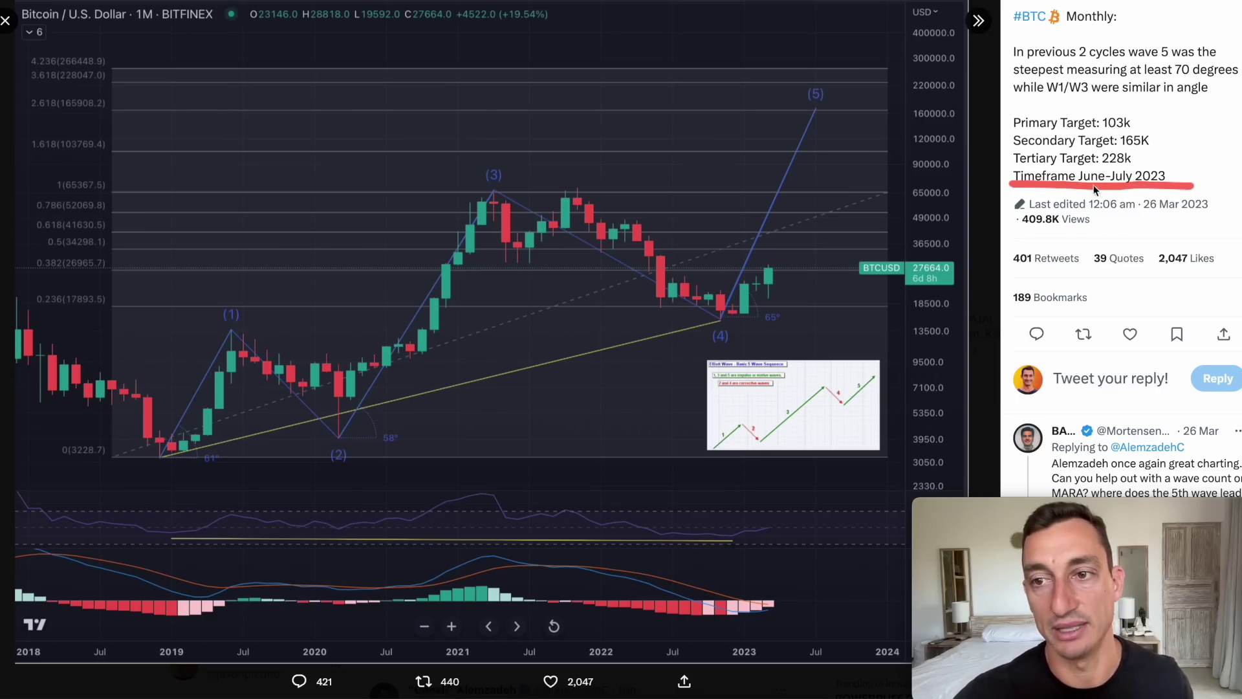
pyautogui.moveTo(1070, 188); pyautogui.dragTo(1174, 188)
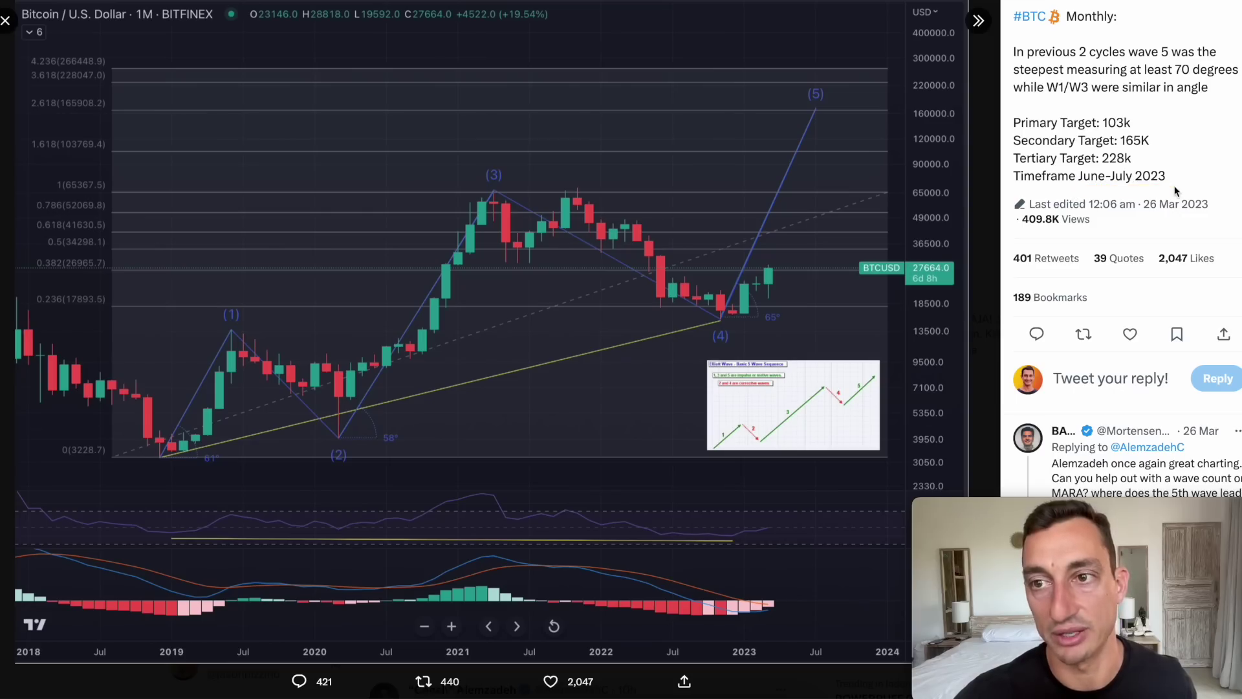
pyautogui.moveTo(1095, 119)
pyautogui.mouseDown()
pyautogui.moveTo(1128, 119)
pyautogui.moveTo(1122, 129)
pyautogui.moveTo(1154, 140)
pyautogui.moveTo(1107, 154)
pyautogui.mouseUp()
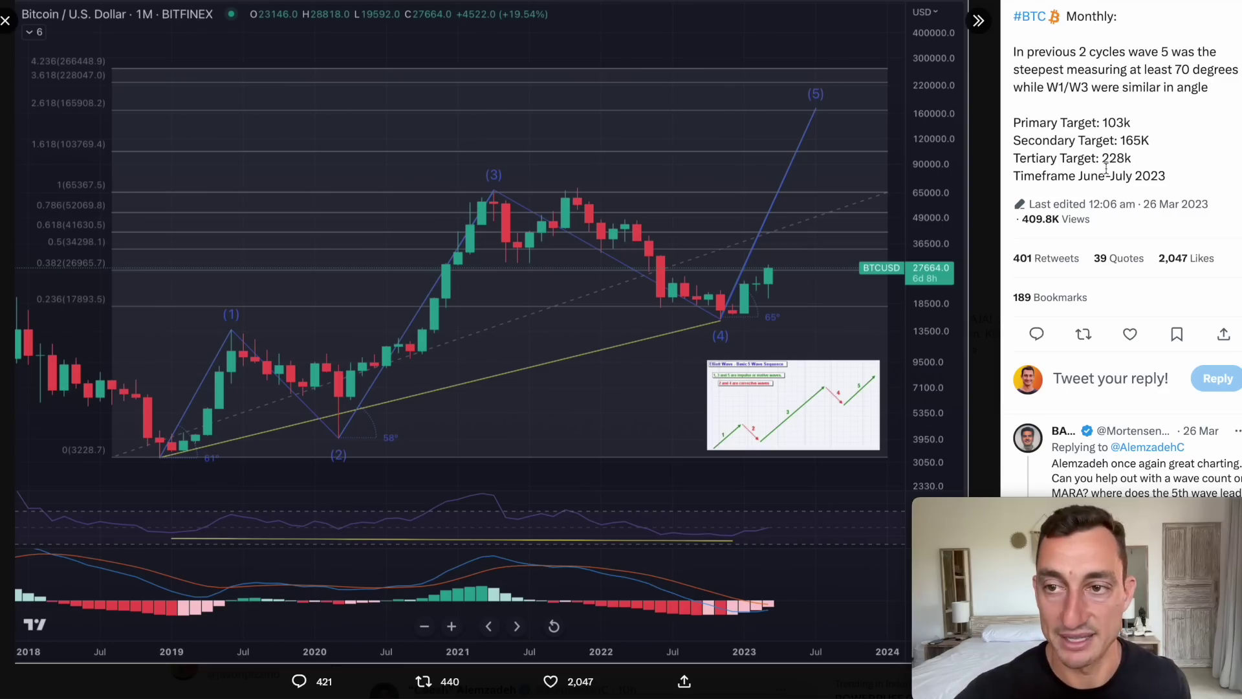
pyautogui.moveTo(1099, 117)
pyautogui.mouseDown()
pyautogui.moveTo(1159, 200)
pyautogui.moveTo(1142, 113)
pyautogui.moveTo(1100, 121)
pyautogui.mouseUp()
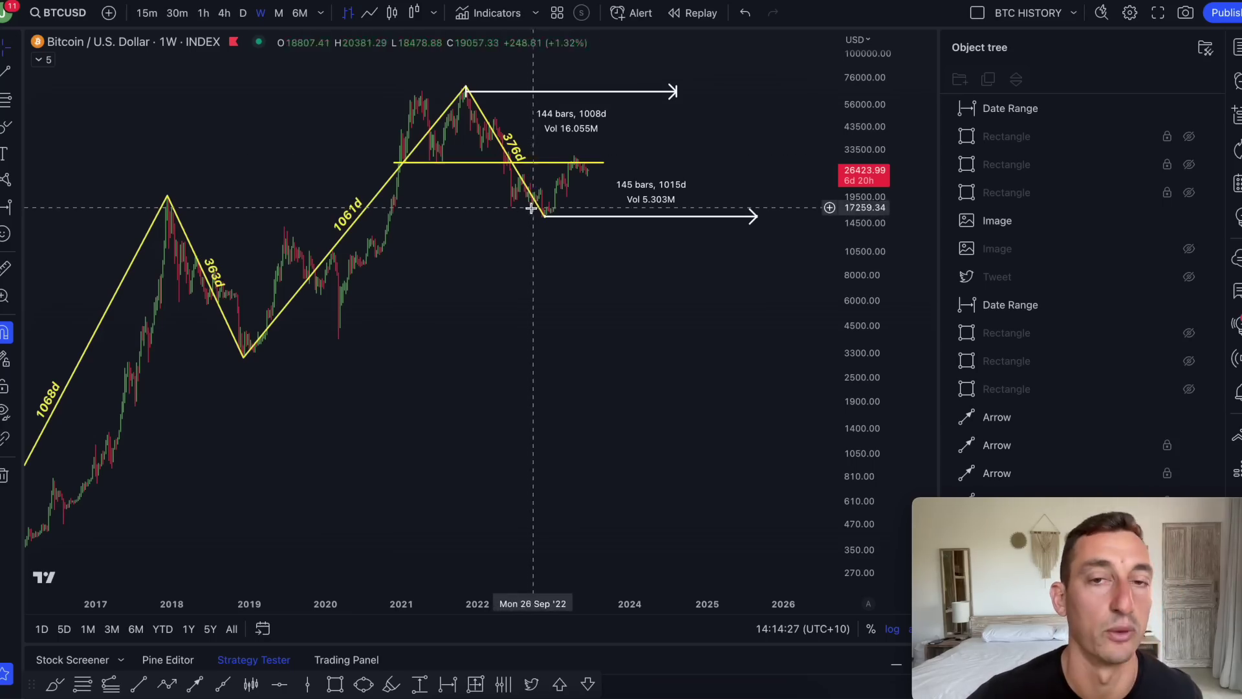
# Switch to the BTCUSD weekly chart, mark the moves from the 2021 and 2017 peaks, and examine the full price history and Accumulation Schematic #1.
pyautogui.moveTo(465, 84); pyautogui.dragTo(569, 42)
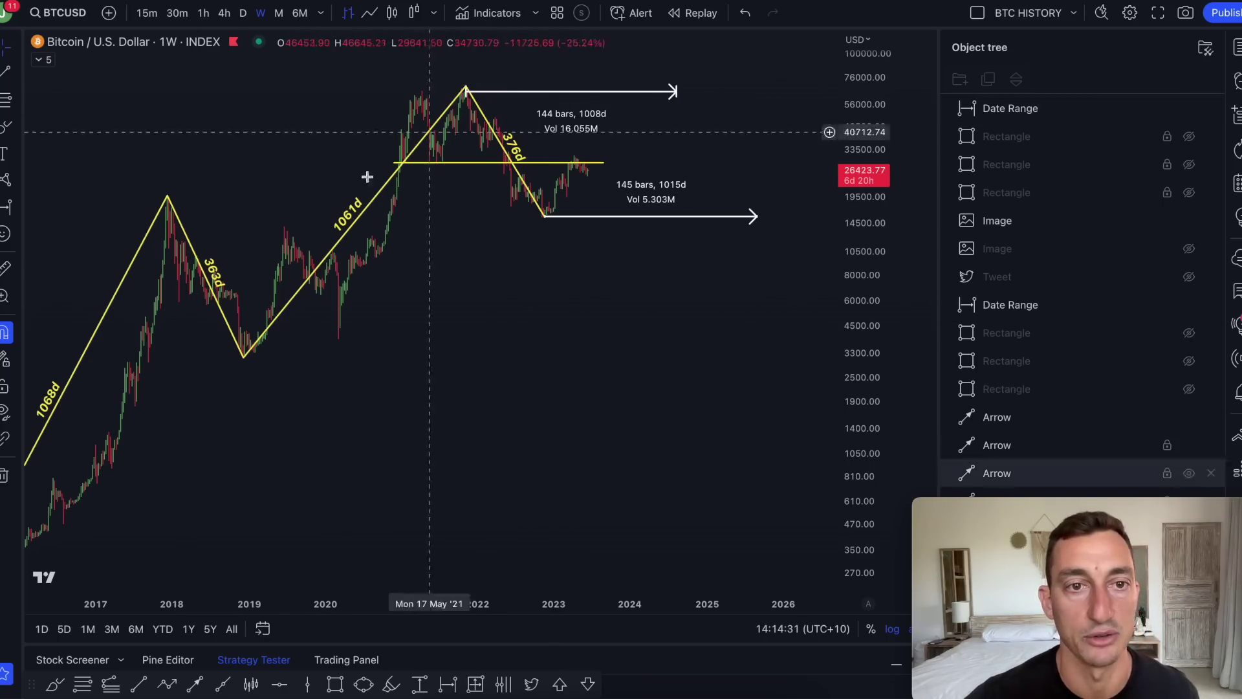
pyautogui.moveTo(169, 197); pyautogui.dragTo(333, 79)
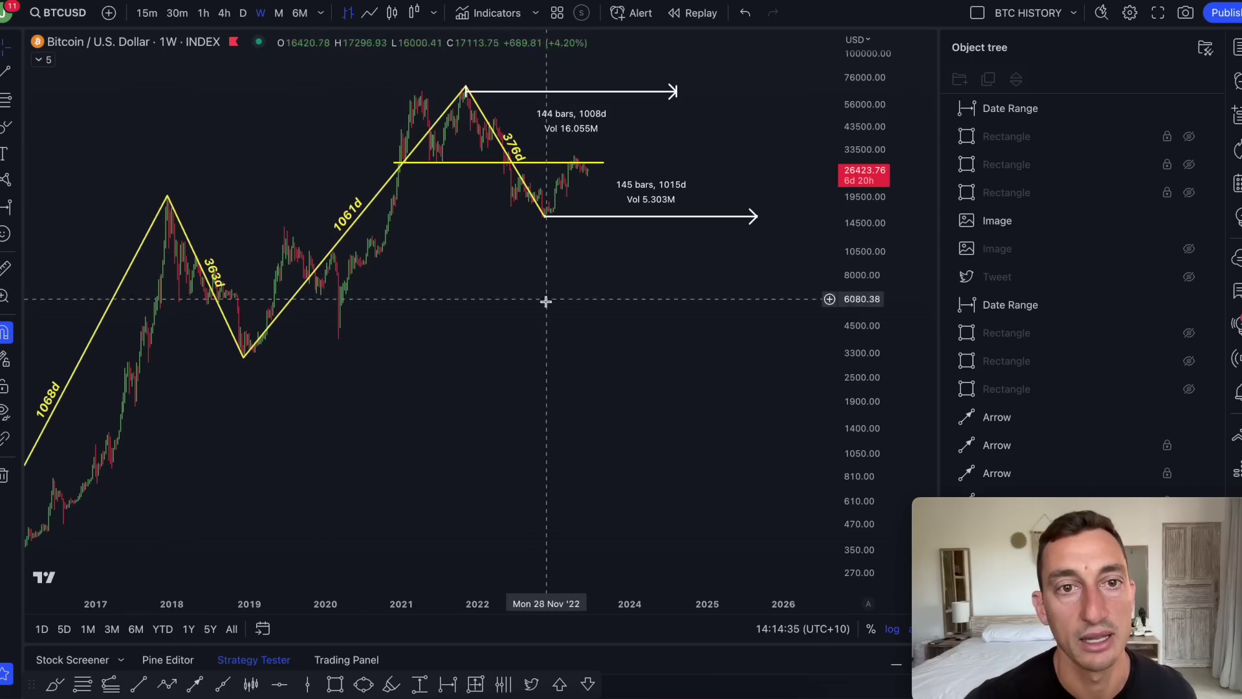
pyautogui.scroll(-5, 543, 291)
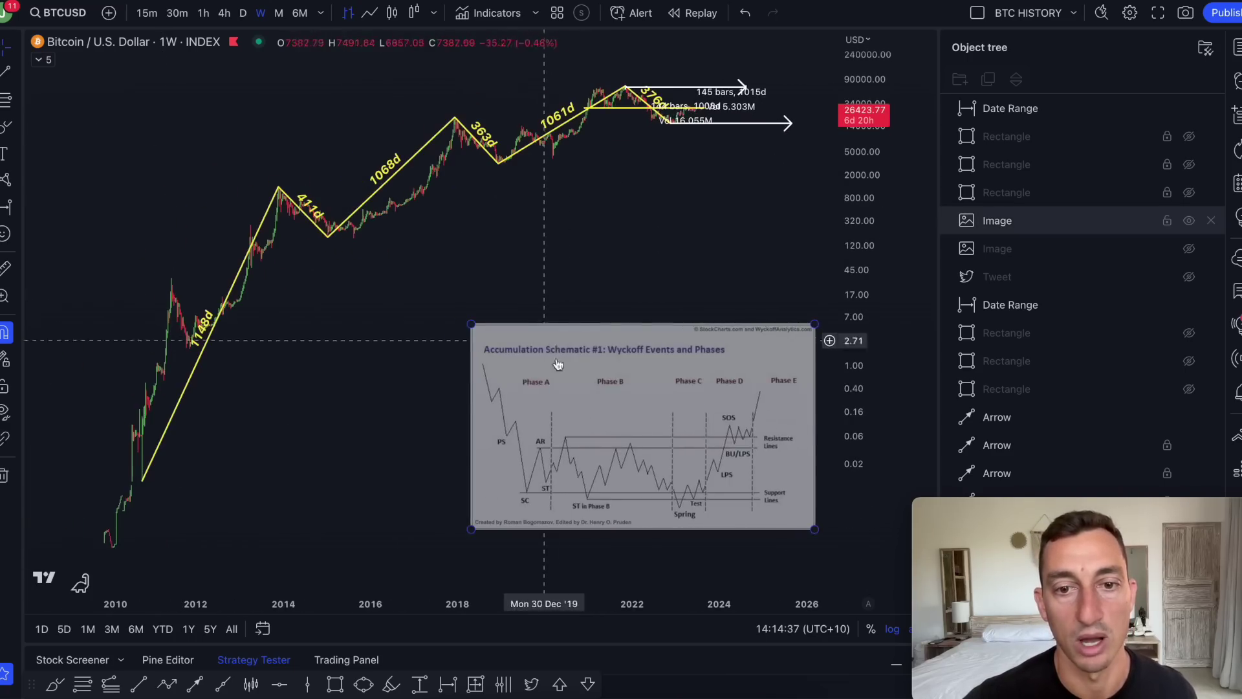
pyautogui.moveTo(546, 341); pyautogui.dragTo(550, 226)
pyautogui.scroll(6, 615, 265)
pyautogui.moveTo(459, 301); pyautogui.dragTo(635, 276)
pyautogui.scroll(2, 696, 288)
pyautogui.scroll(-2, 618, 349)
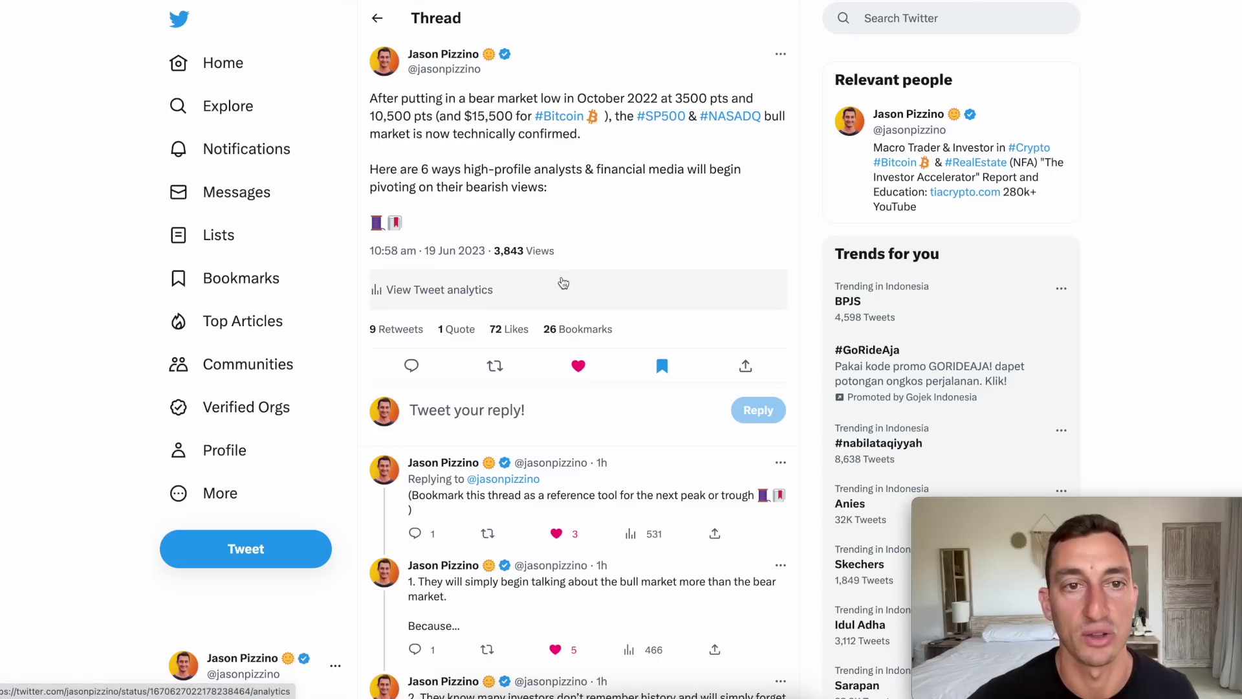
# Point out the thread's author and mark the opening tweet's line introducing six ways analysts and financial media will pivot on bearish views.
pyautogui.moveTo(465, 63)
pyautogui.mouseDown()
pyautogui.moveTo(343, 168)
pyautogui.moveTo(808, 123)
pyautogui.moveTo(384, 72)
pyautogui.mouseUp()
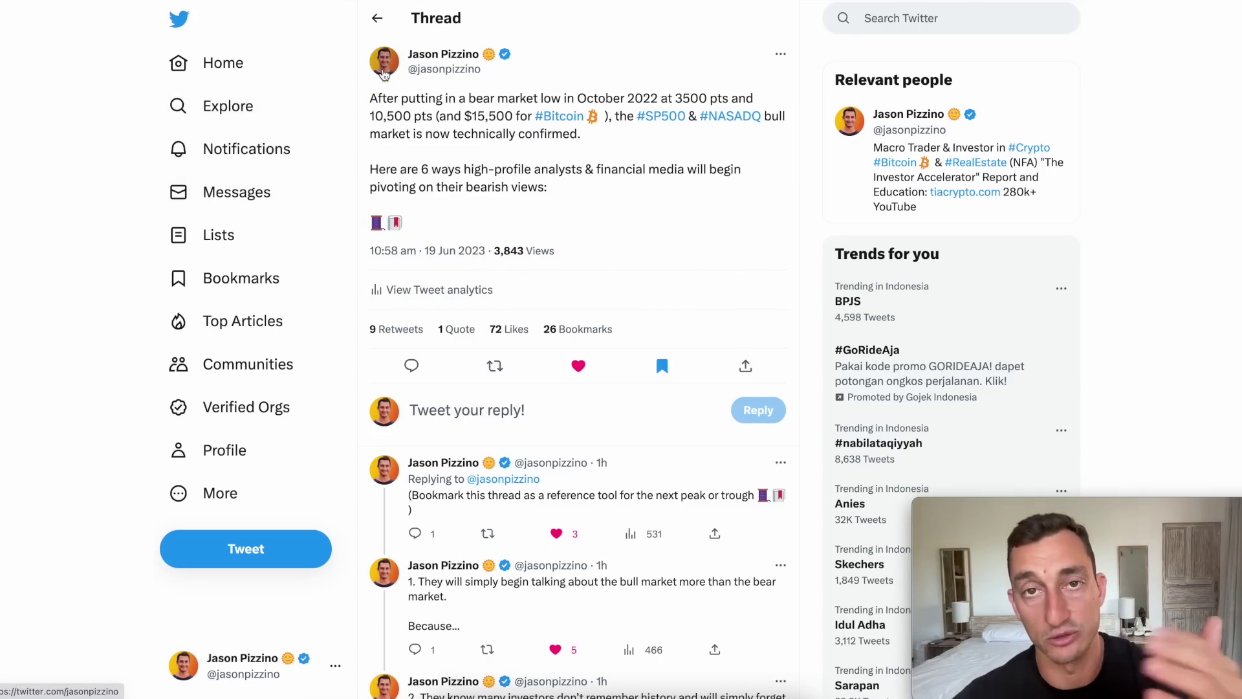
pyautogui.scroll(-2, 414, 194)
pyautogui.scroll(2, 421, 200)
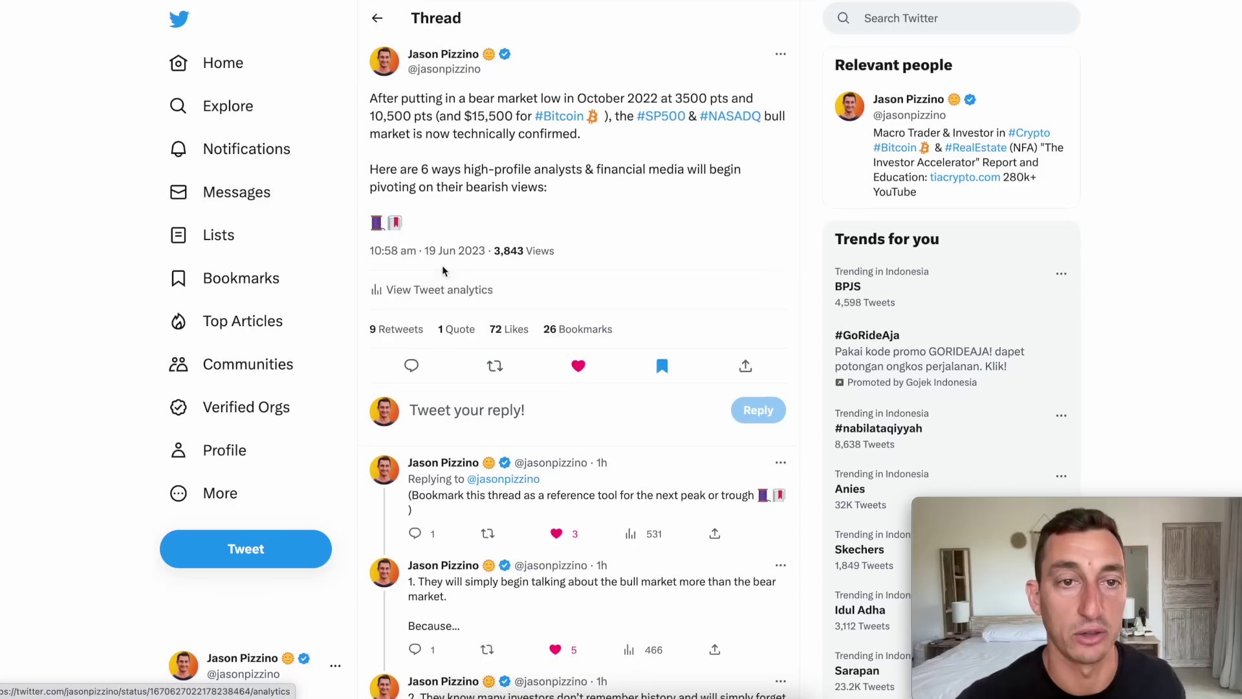
pyautogui.moveTo(392, 155)
pyautogui.mouseDown()
pyautogui.moveTo(676, 204)
pyautogui.moveTo(509, 158)
pyautogui.moveTo(360, 151)
pyautogui.mouseUp()
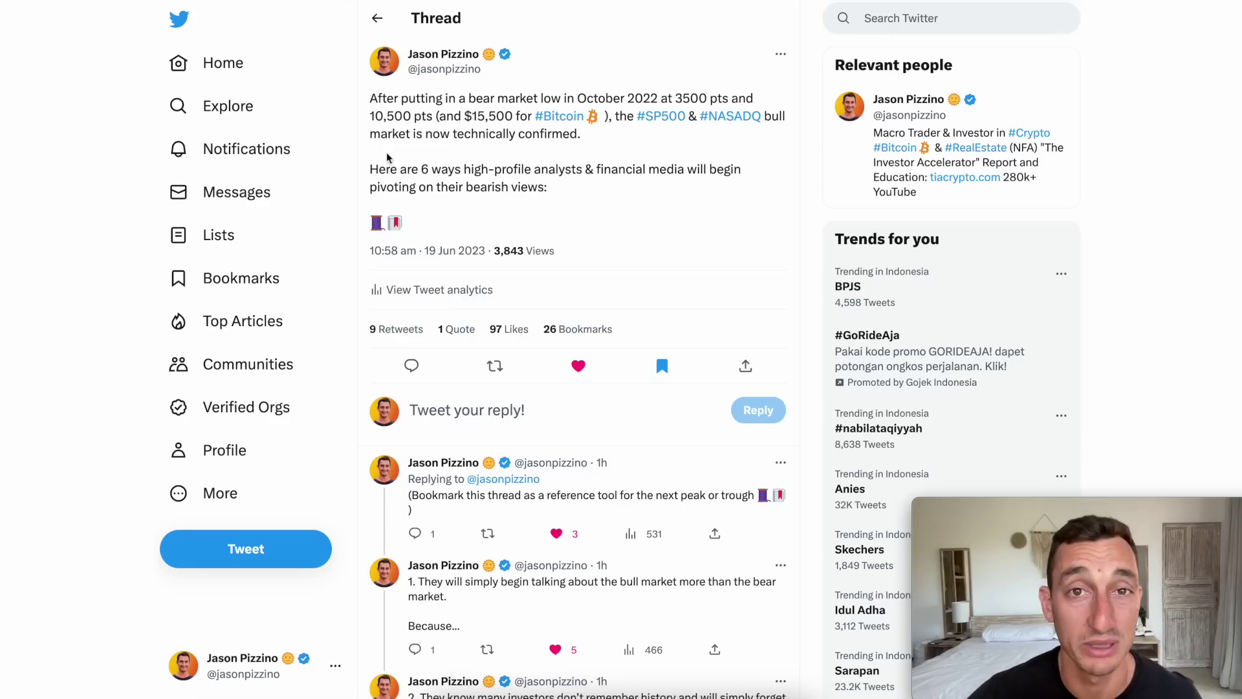
pyautogui.moveTo(391, 152)
pyautogui.mouseDown()
pyautogui.moveTo(359, 161)
pyautogui.moveTo(403, 206)
pyautogui.moveTo(757, 207)
pyautogui.moveTo(765, 163)
pyautogui.mouseUp()
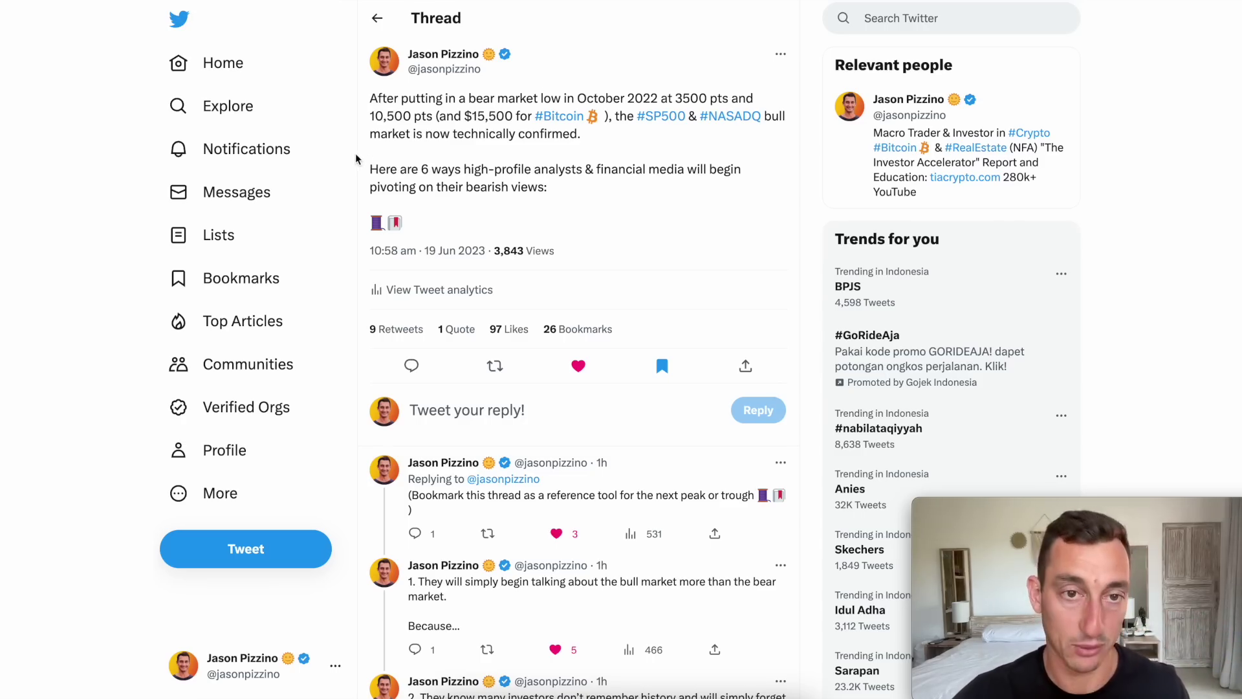
pyautogui.moveTo(348, 151)
pyautogui.mouseDown()
pyautogui.moveTo(775, 162)
pyautogui.moveTo(674, 207)
pyautogui.moveTo(410, 194)
pyautogui.moveTo(356, 153)
pyautogui.mouseUp()
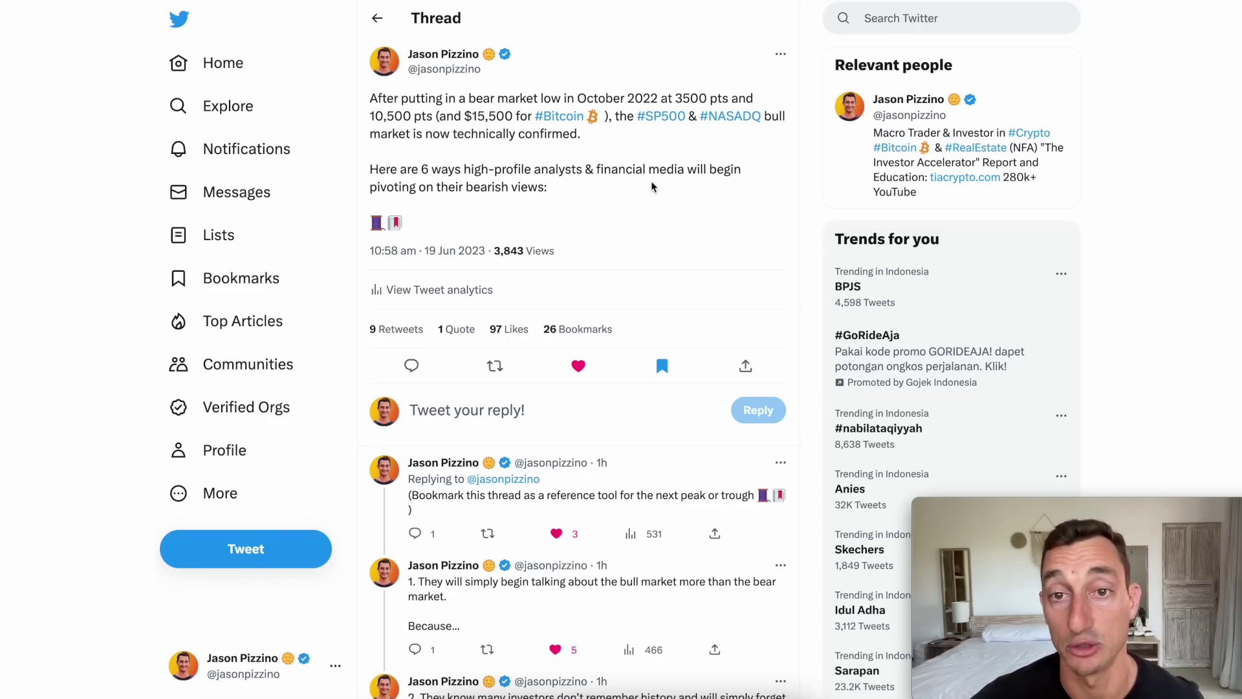
# Read down the thread and underline point 1 about bull market talk and point 2 about investors forgetting the bearish calls.
pyautogui.scroll(-2, 409, 176)
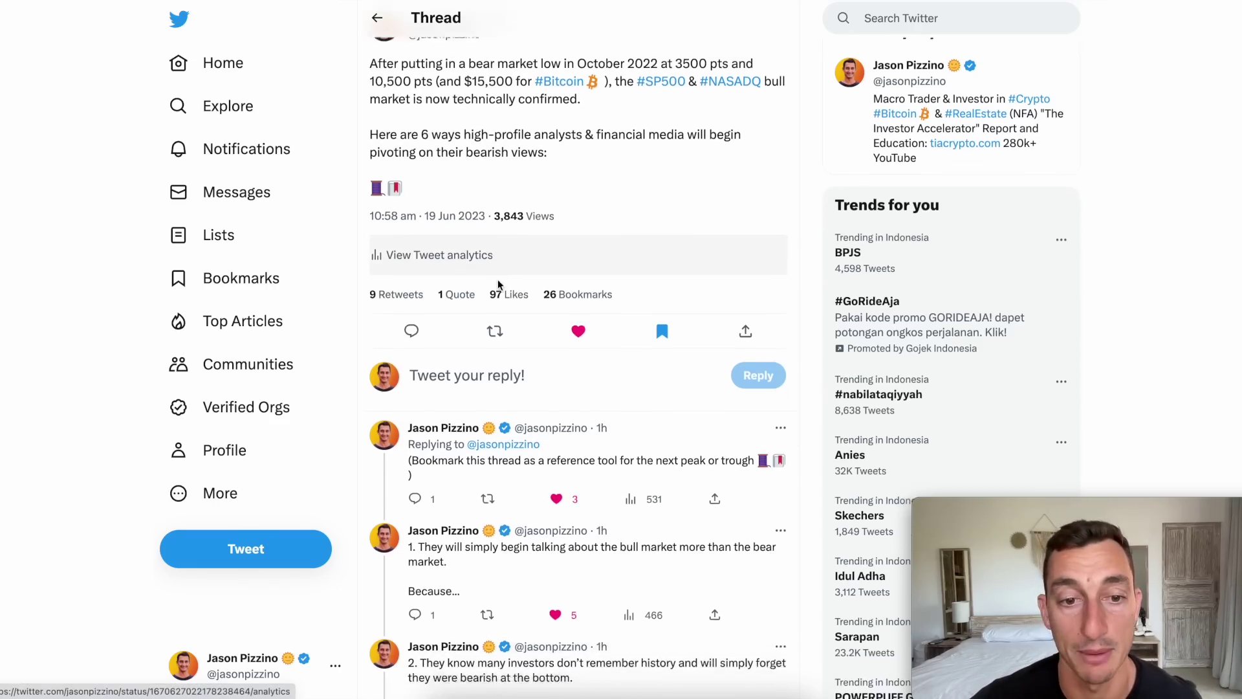
pyautogui.scroll(1, 449, 423)
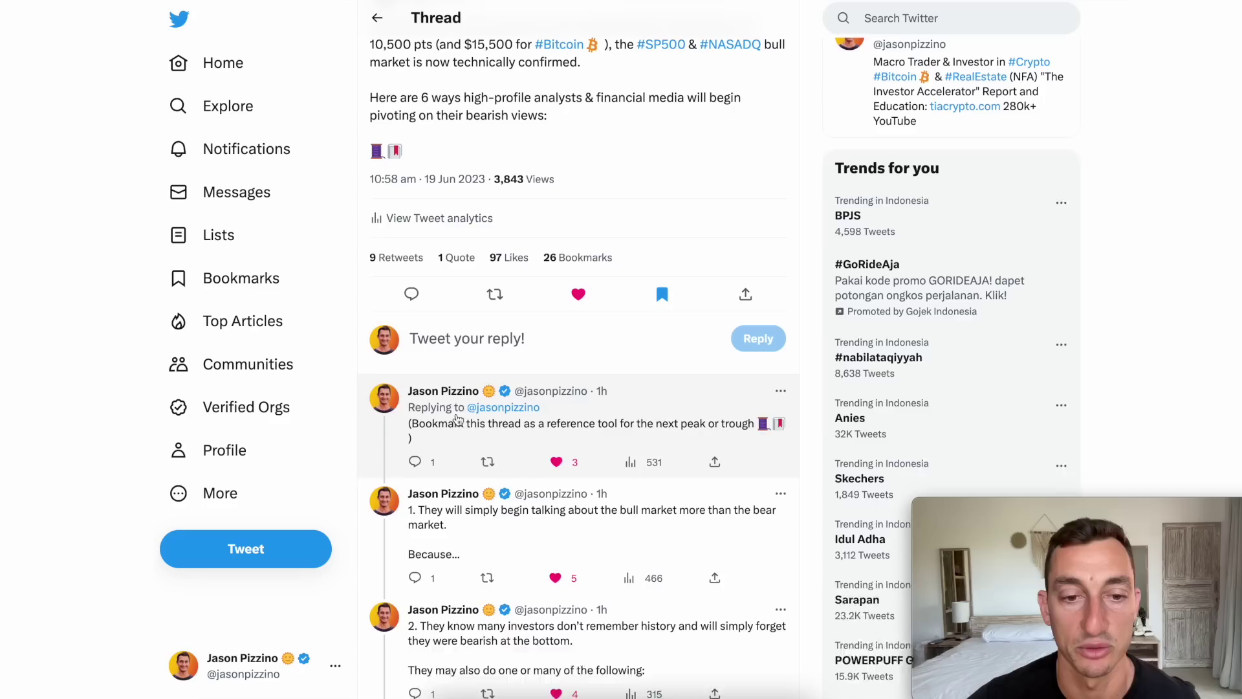
pyautogui.moveTo(419, 534); pyautogui.dragTo(770, 542)
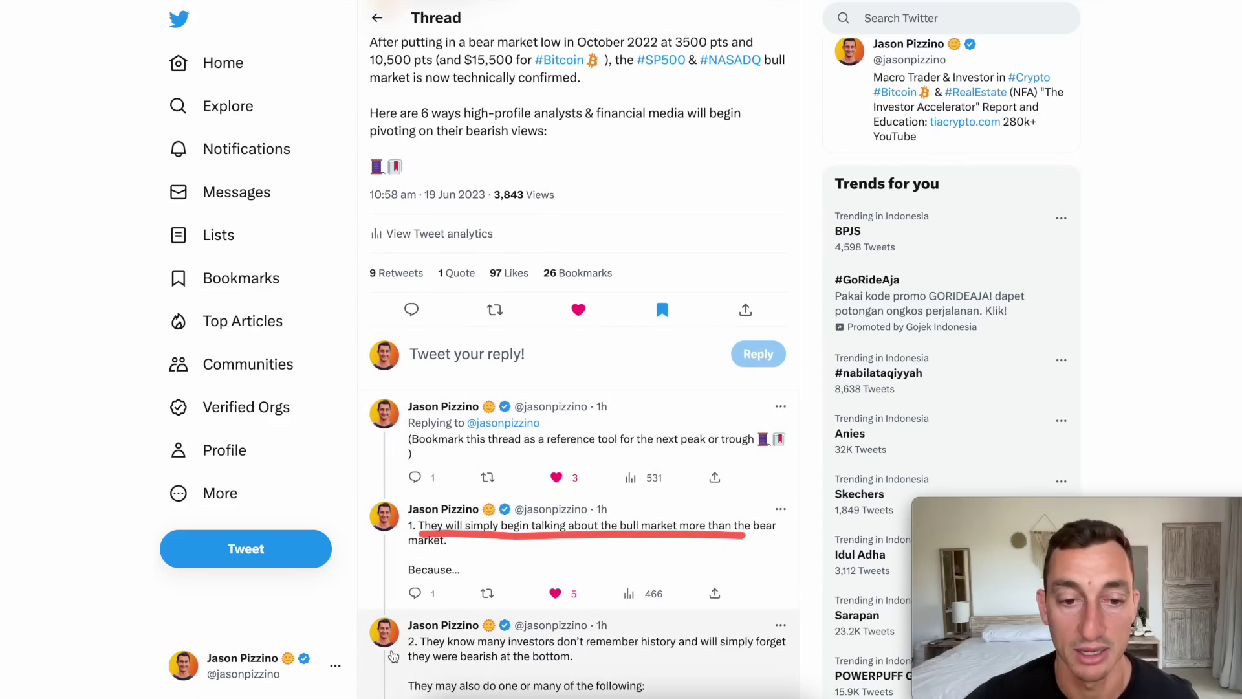
pyautogui.moveTo(405, 655); pyautogui.dragTo(726, 659)
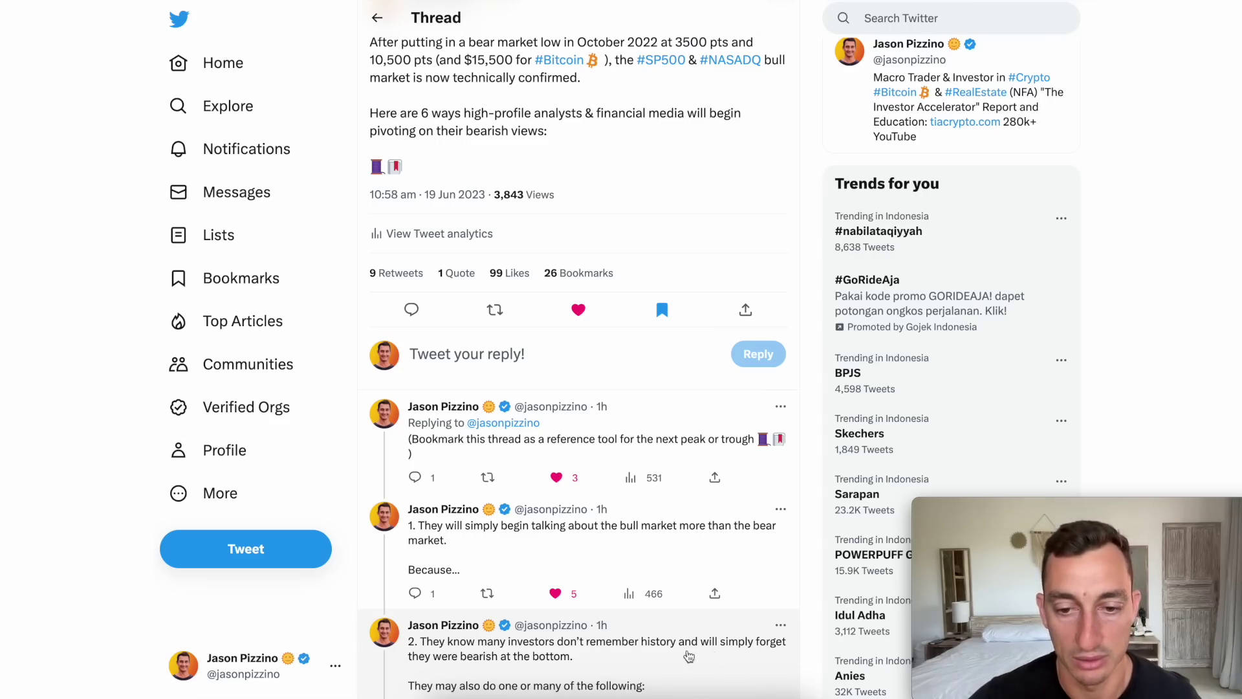
pyautogui.moveTo(605, 646); pyautogui.dragTo(791, 656)
pyautogui.moveTo(411, 665); pyautogui.dragTo(595, 665)
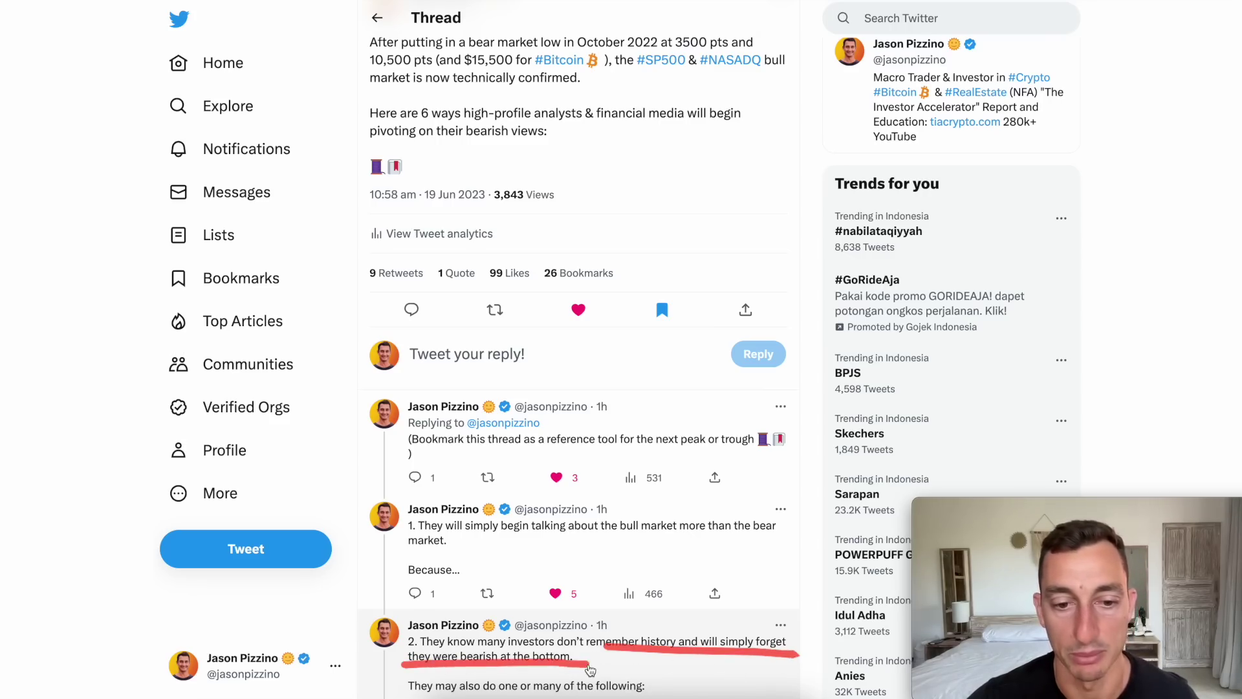
pyautogui.scroll(1, 593, 668)
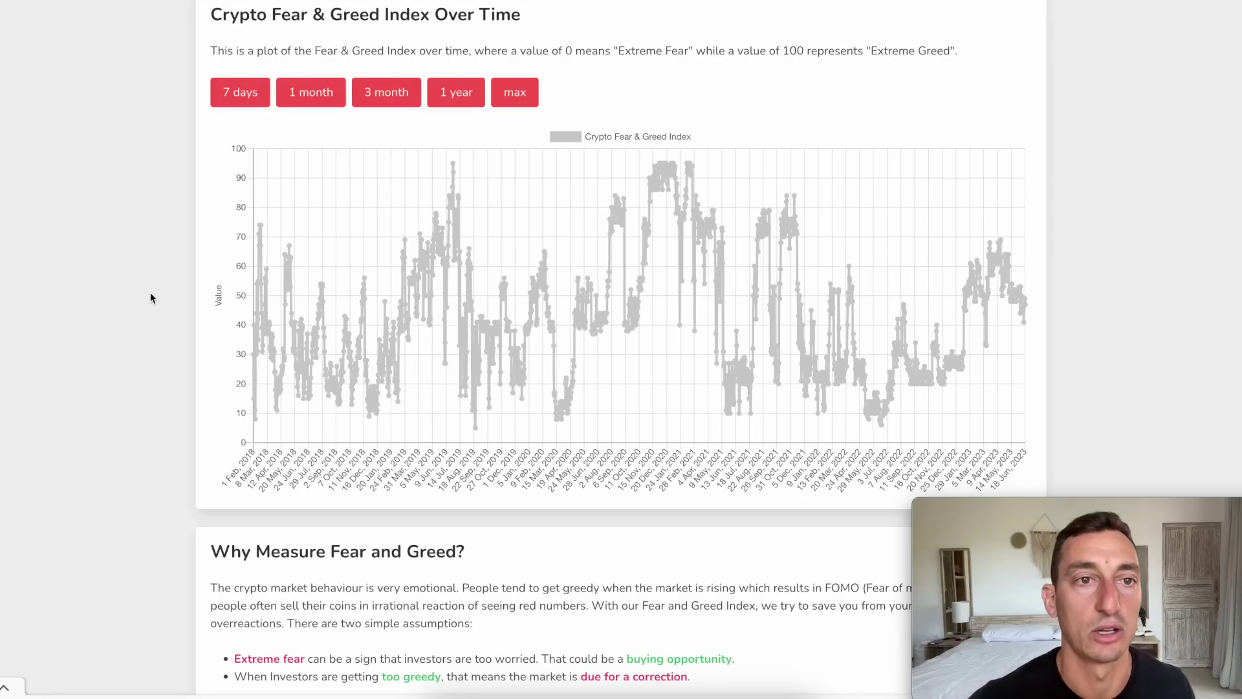
# Switch to the Crypto Fear & Greed Index history, mark the 70 and 40 levels, and compare the 2019 rise with the 2023 high.
pyautogui.scroll(1, 150, 292)
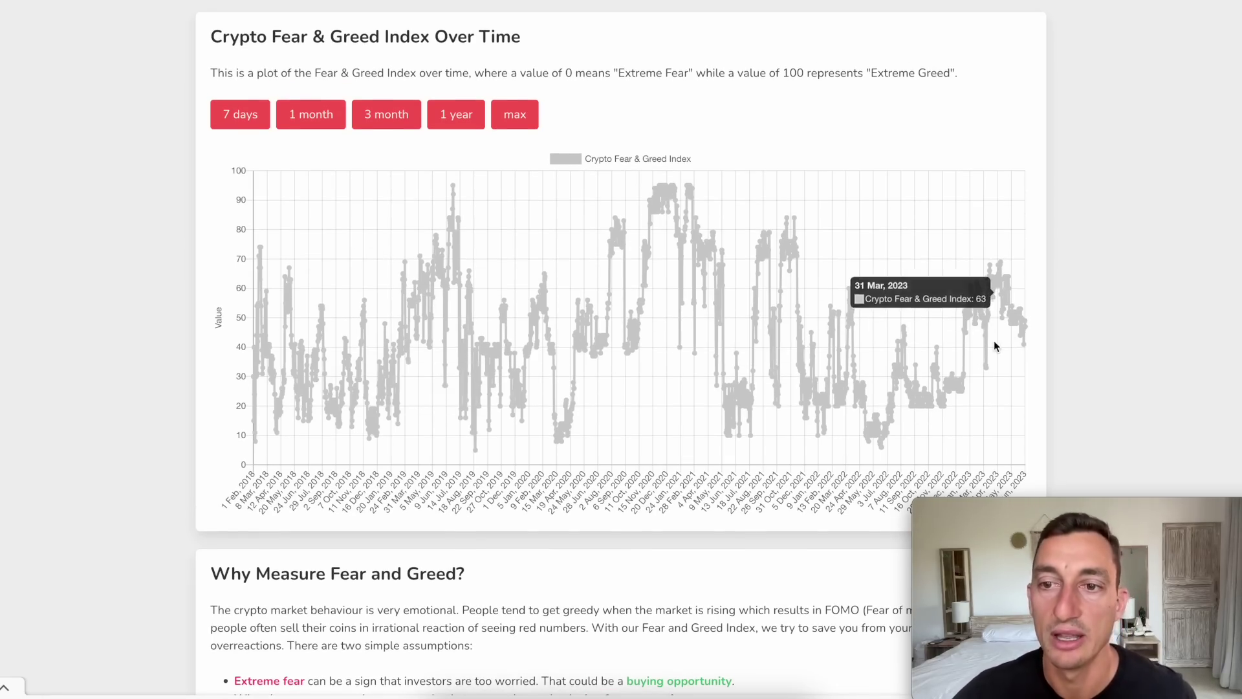
pyautogui.moveTo(1026, 318)
pyautogui.mouseDown()
pyautogui.moveTo(1020, 350)
pyautogui.moveTo(1017, 317)
pyautogui.mouseUp()
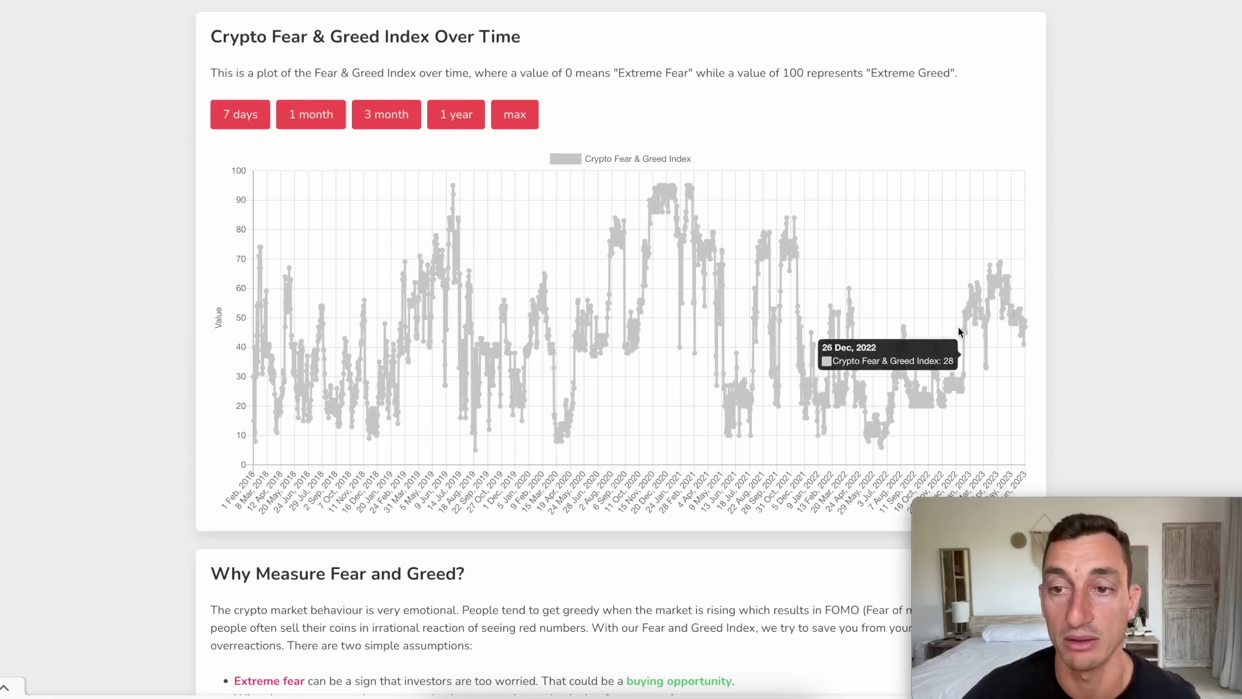
pyautogui.moveTo(231, 257); pyautogui.dragTo(1034, 266)
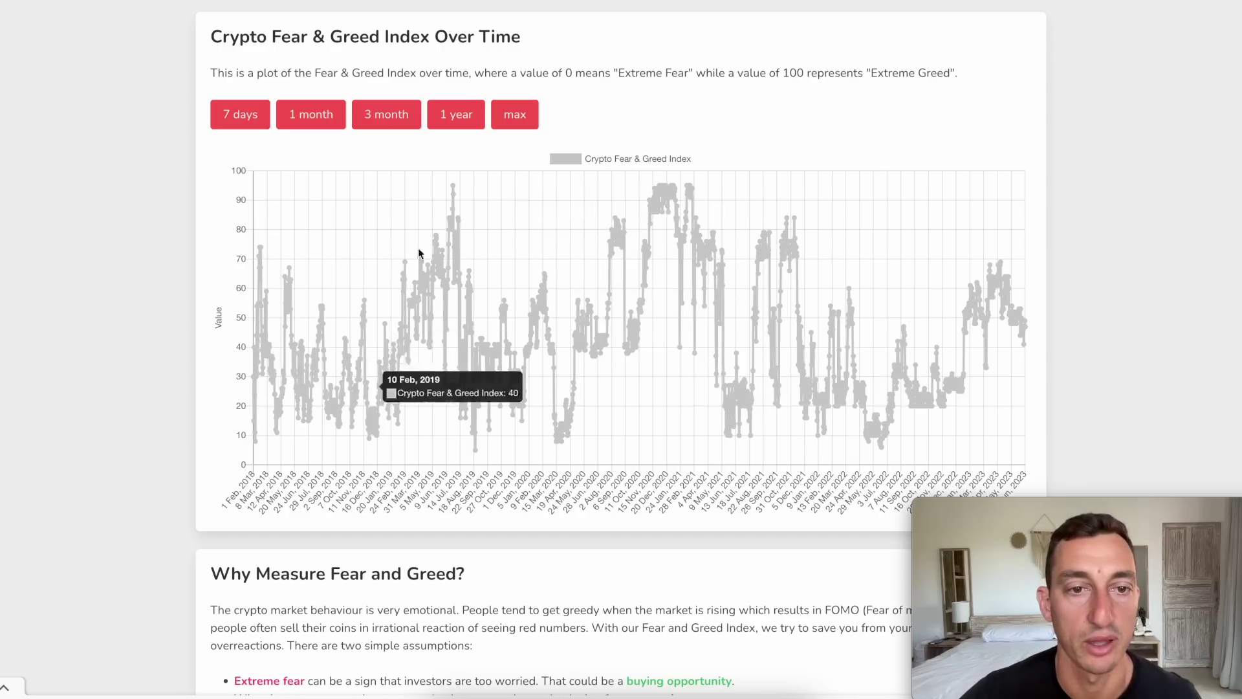
pyautogui.moveTo(400, 247)
pyautogui.mouseDown()
pyautogui.moveTo(468, 245)
pyautogui.moveTo(440, 196)
pyautogui.mouseUp()
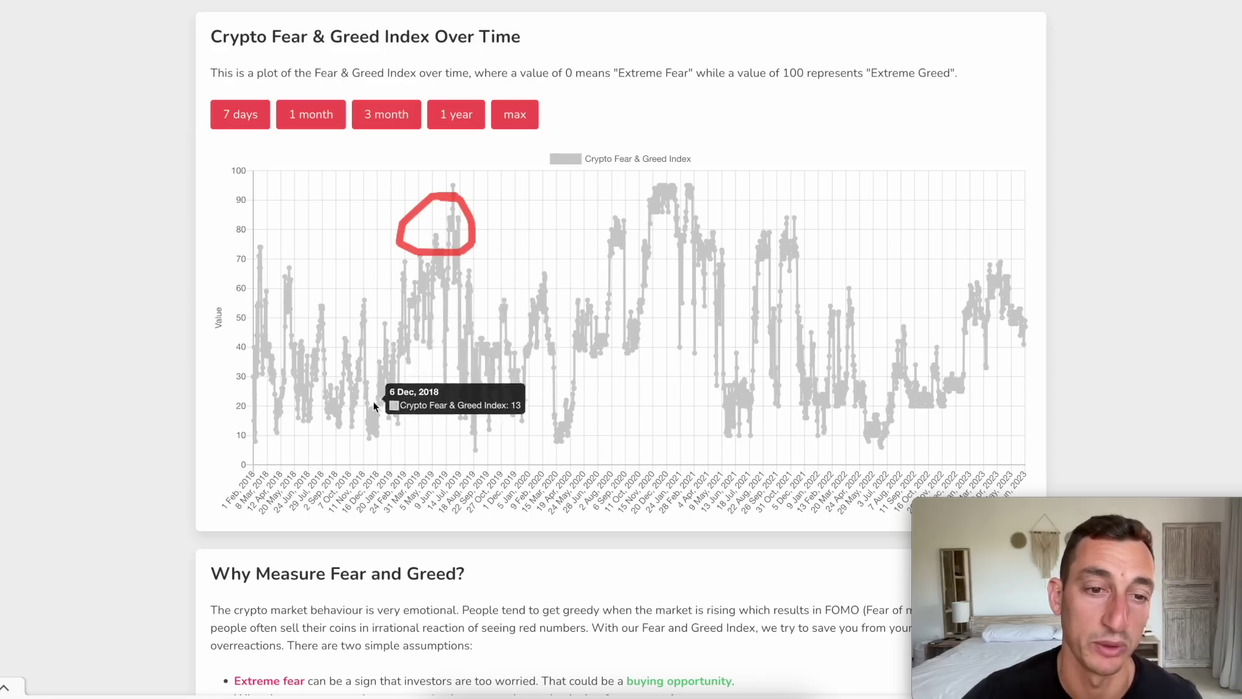
pyautogui.moveTo(365, 429); pyautogui.dragTo(446, 193)
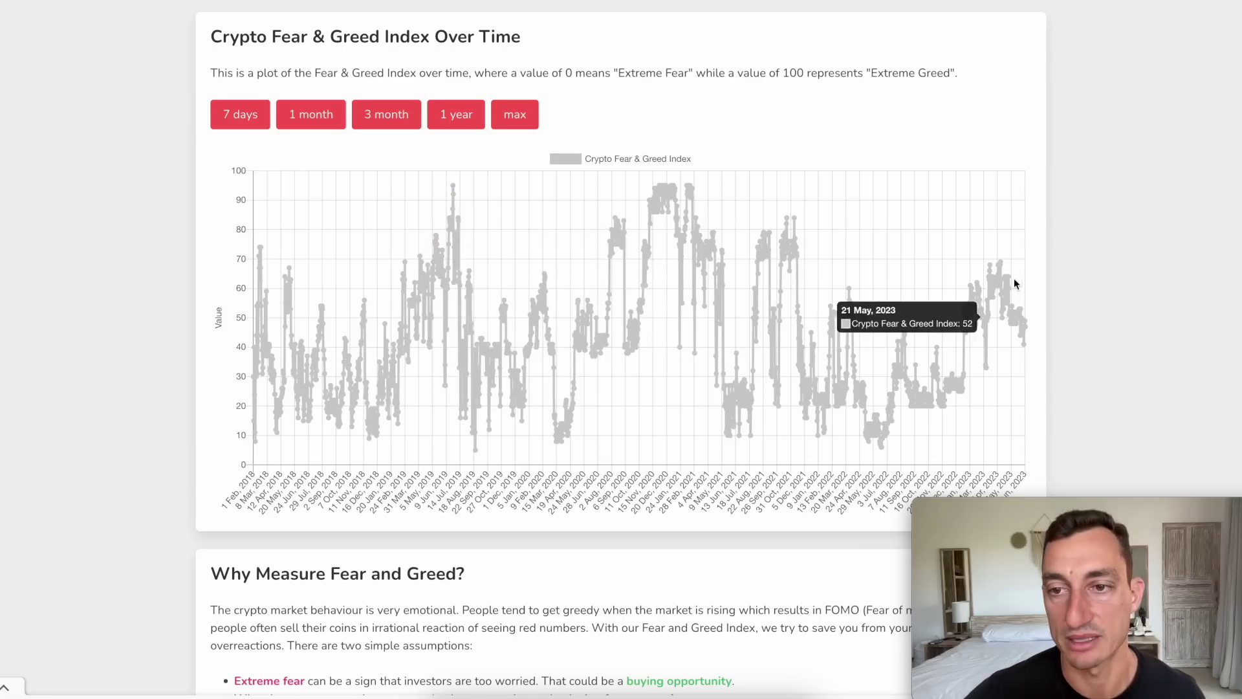
pyautogui.moveTo(1003, 260)
pyautogui.mouseDown()
pyautogui.moveTo(1017, 277)
pyautogui.moveTo(980, 259)
pyautogui.moveTo(1011, 300)
pyautogui.mouseUp()
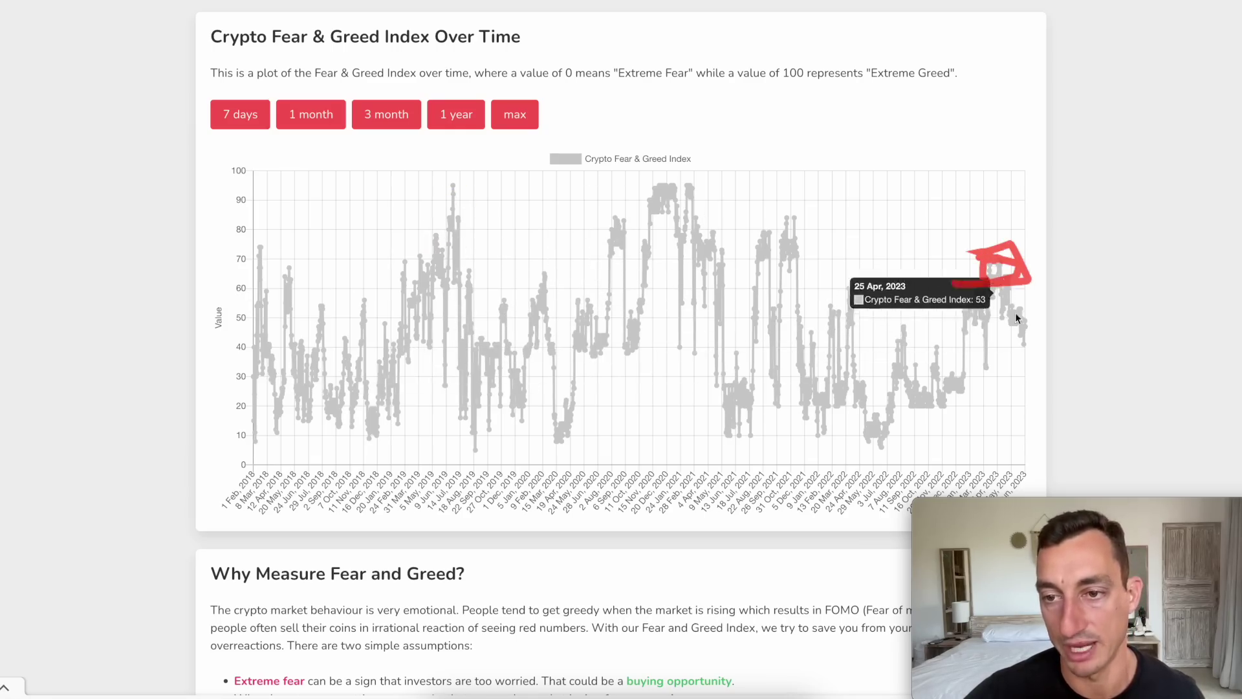
pyautogui.moveTo(239, 343); pyautogui.dragTo(255, 354)
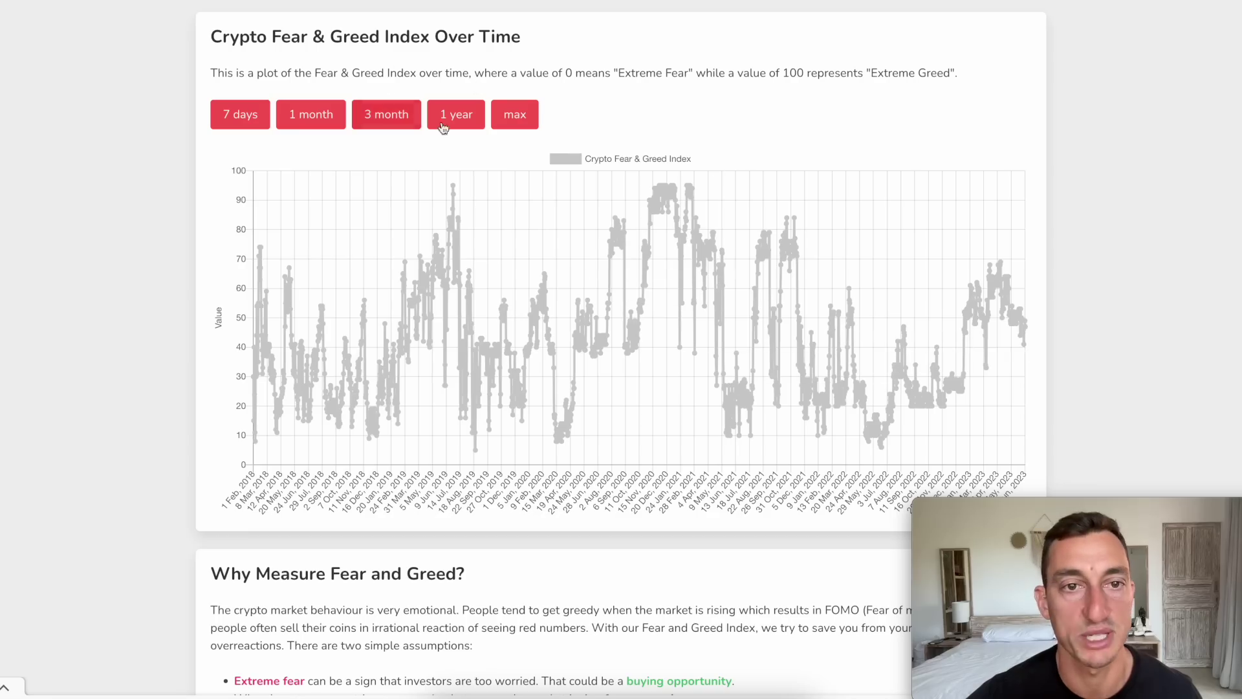
# Set the index chart to 1 year, then mark Bitcoin's fall from 31000 to 24800 on the BTCUSDT daily chart and clear the marks.
pyautogui.click(468, 115)
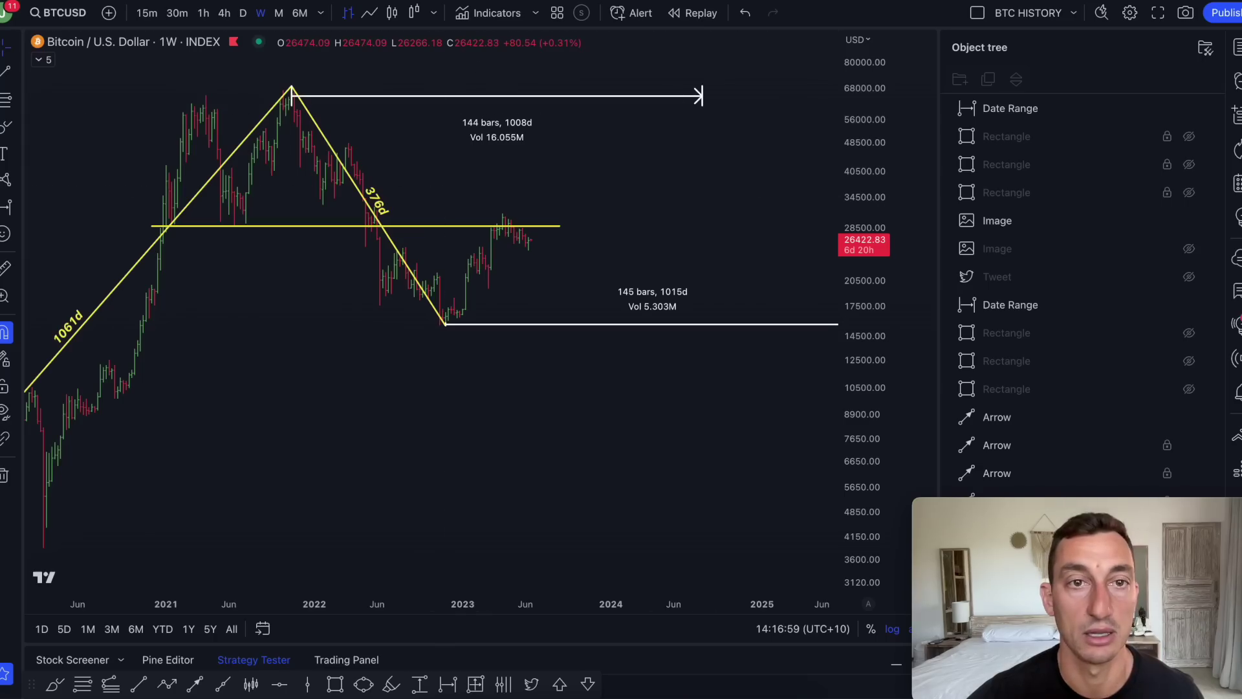
pyautogui.hotkey('ctrl', 'Tab')
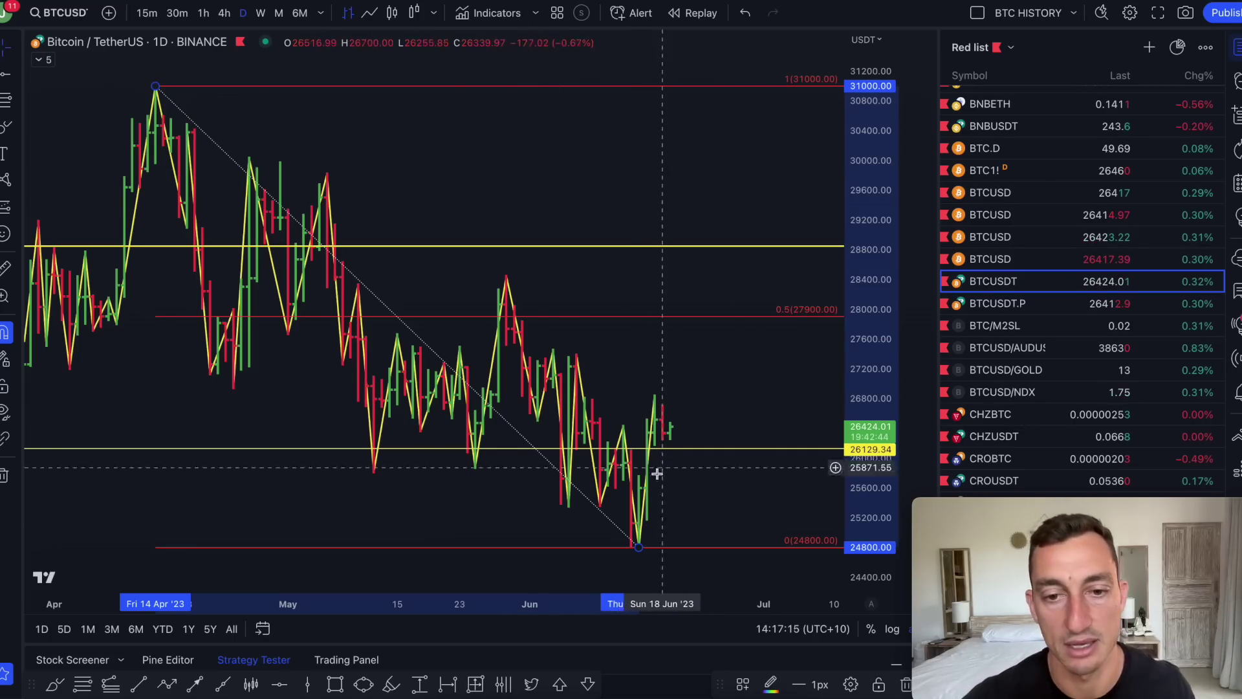
pyautogui.moveTo(633, 522)
pyautogui.mouseDown()
pyautogui.moveTo(651, 547)
pyautogui.moveTo(634, 521)
pyautogui.mouseUp()
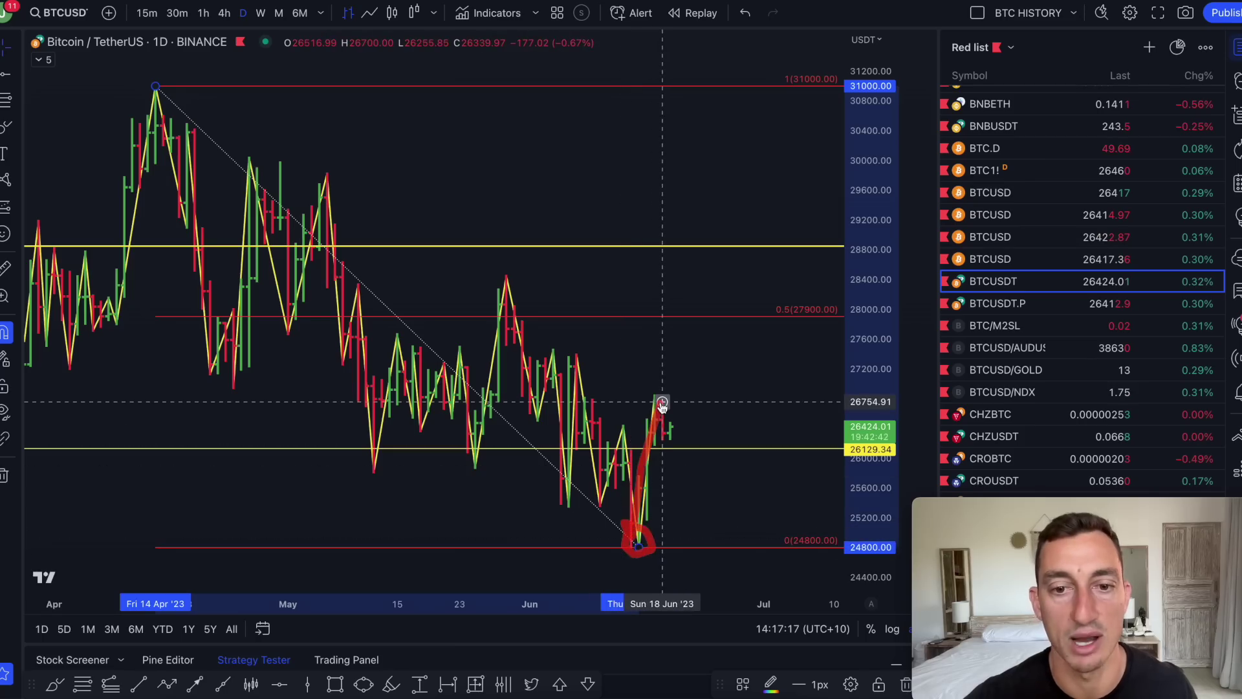
pyautogui.moveTo(130, 100); pyautogui.dragTo(634, 553)
pyautogui.moveTo(181, 126); pyautogui.dragTo(161, 123)
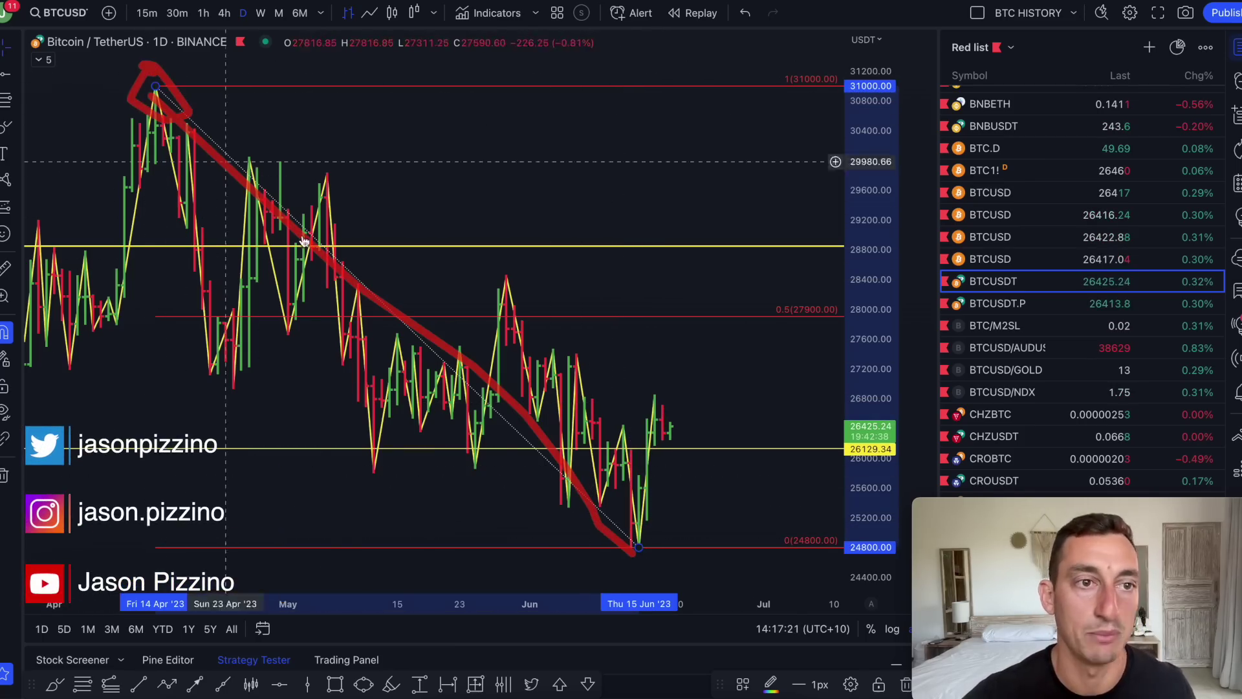
pyautogui.moveTo(637, 517)
pyautogui.mouseDown()
pyautogui.moveTo(656, 537)
pyautogui.moveTo(641, 570)
pyautogui.mouseUp()
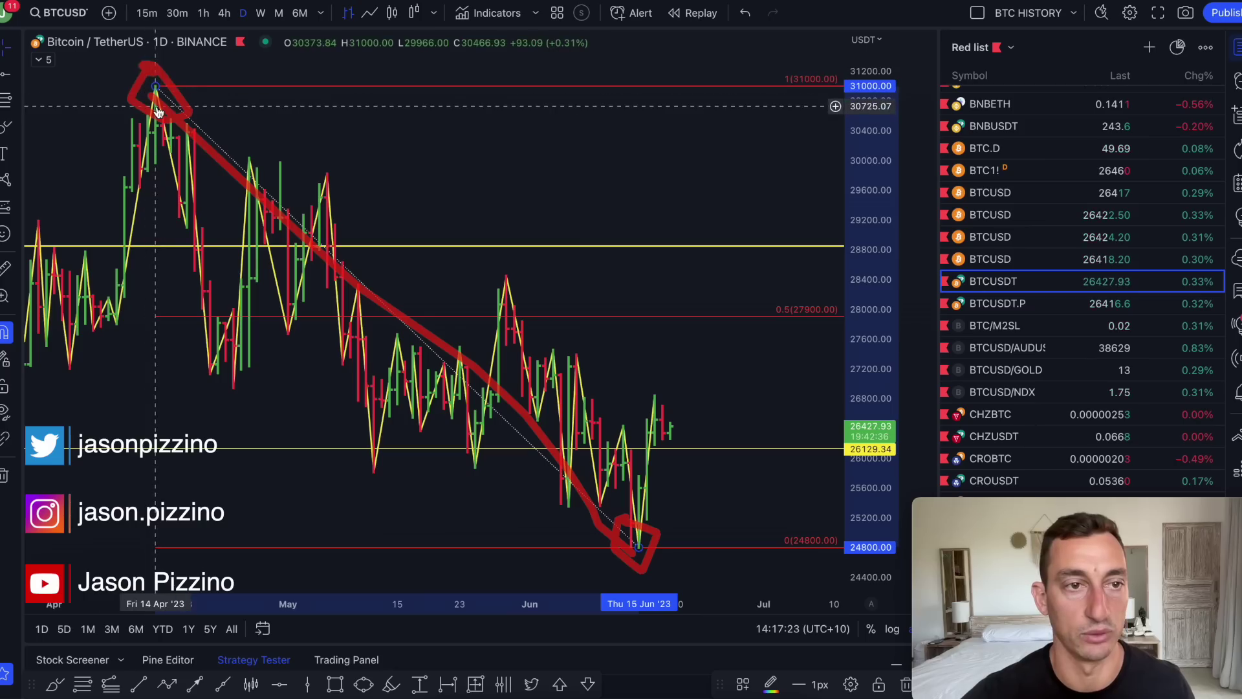
pyautogui.moveTo(367, 445)
pyautogui.mouseDown()
pyautogui.moveTo(346, 475)
pyautogui.moveTo(382, 456)
pyautogui.mouseUp()
pyautogui.press('Escape')
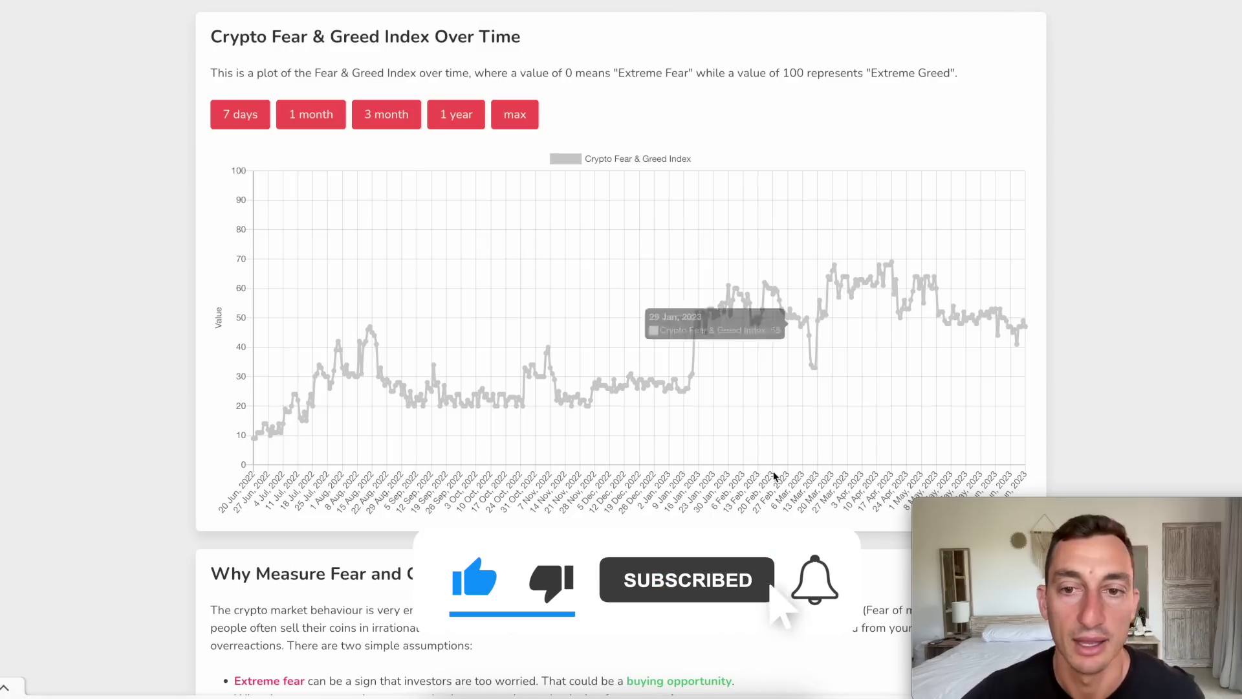
# On the one-year Fear & Greed chart, circle the latest readings, draw a line at 40, and circle the Historical Values above.
pyautogui.moveTo(1018, 324)
pyautogui.mouseDown()
pyautogui.moveTo(1022, 336)
pyautogui.moveTo(993, 324)
pyautogui.mouseUp()
pyautogui.moveTo(247, 344); pyautogui.dragTo(1040, 339)
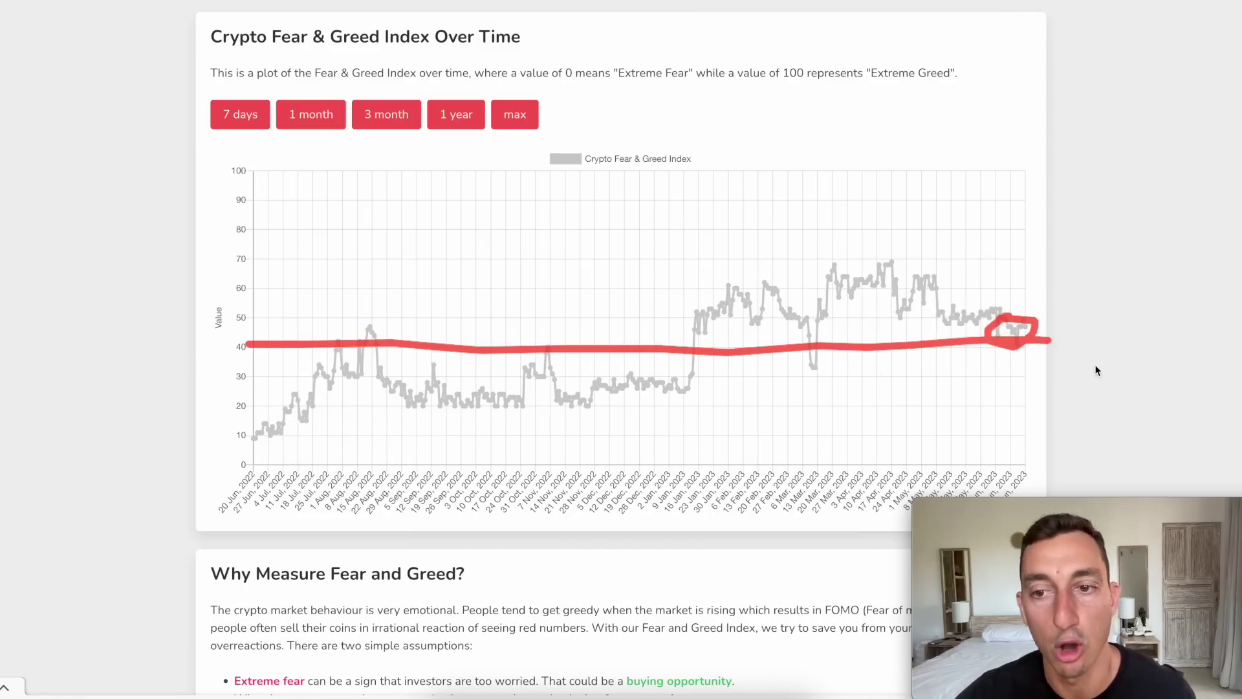
pyautogui.scroll(1, 525, 322)
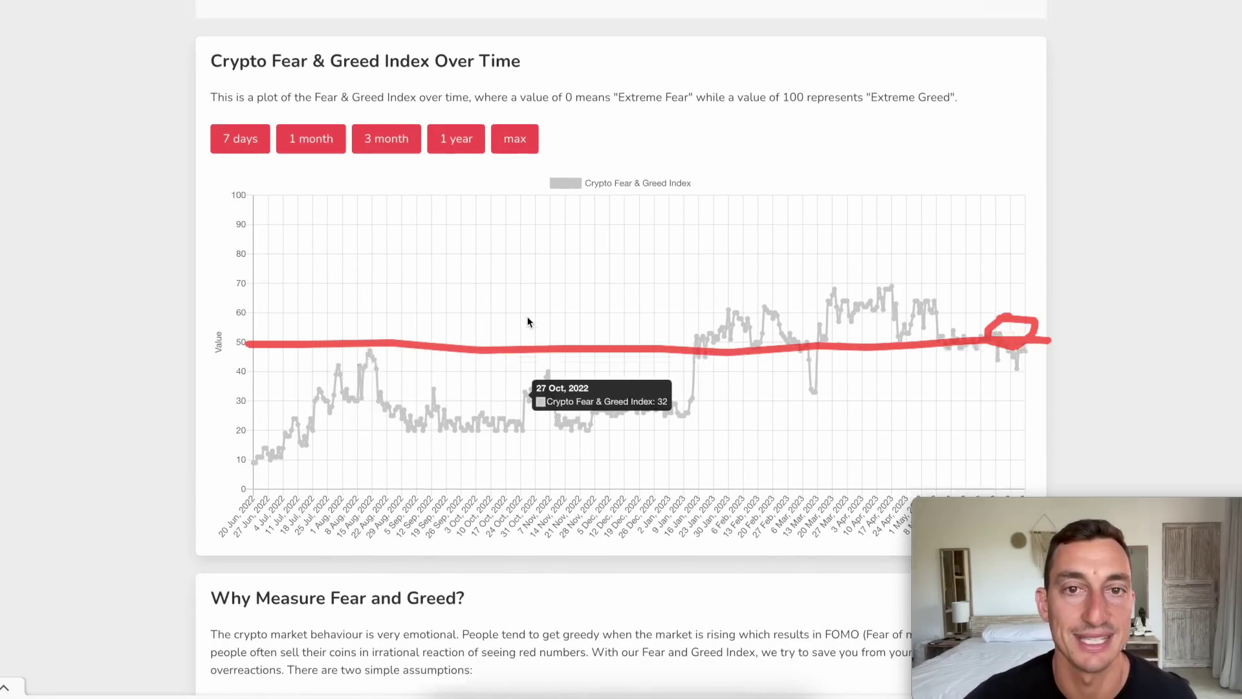
pyautogui.scroll(8, 524, 324)
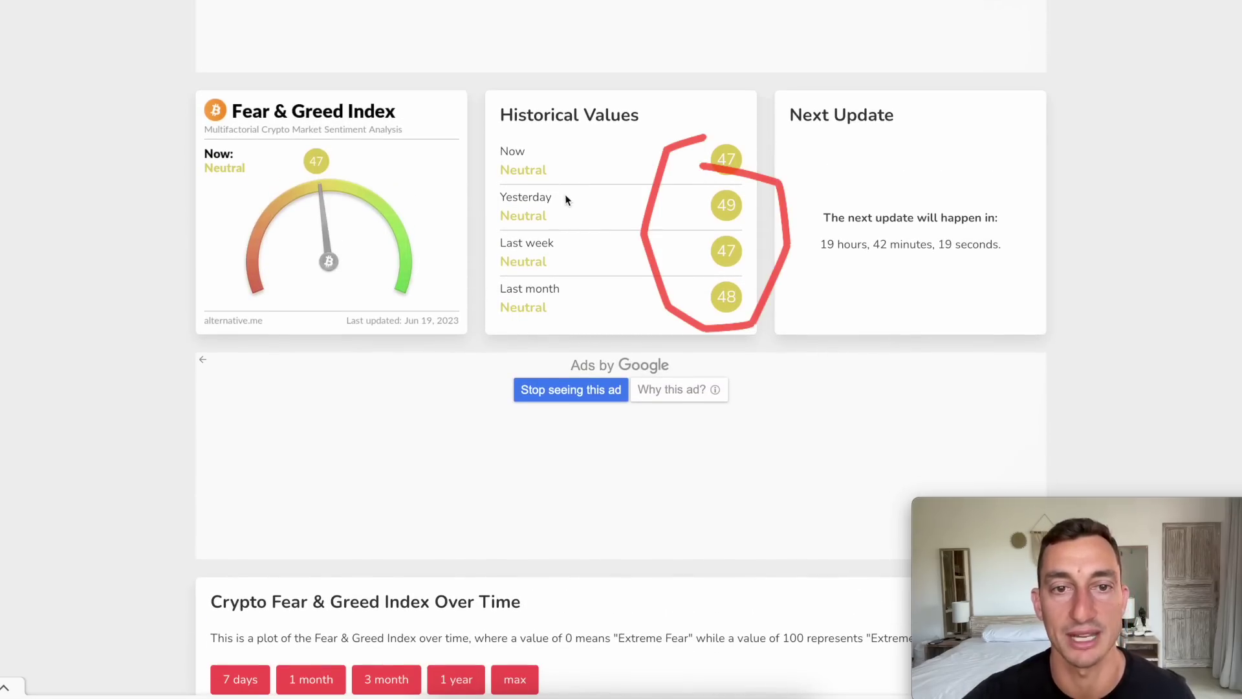
# Return to the one-year index chart, mark the area just under 40, circle the May-June 2023 readings, and trace the decline from April 2023.
pyautogui.scroll(-10, 566, 199)
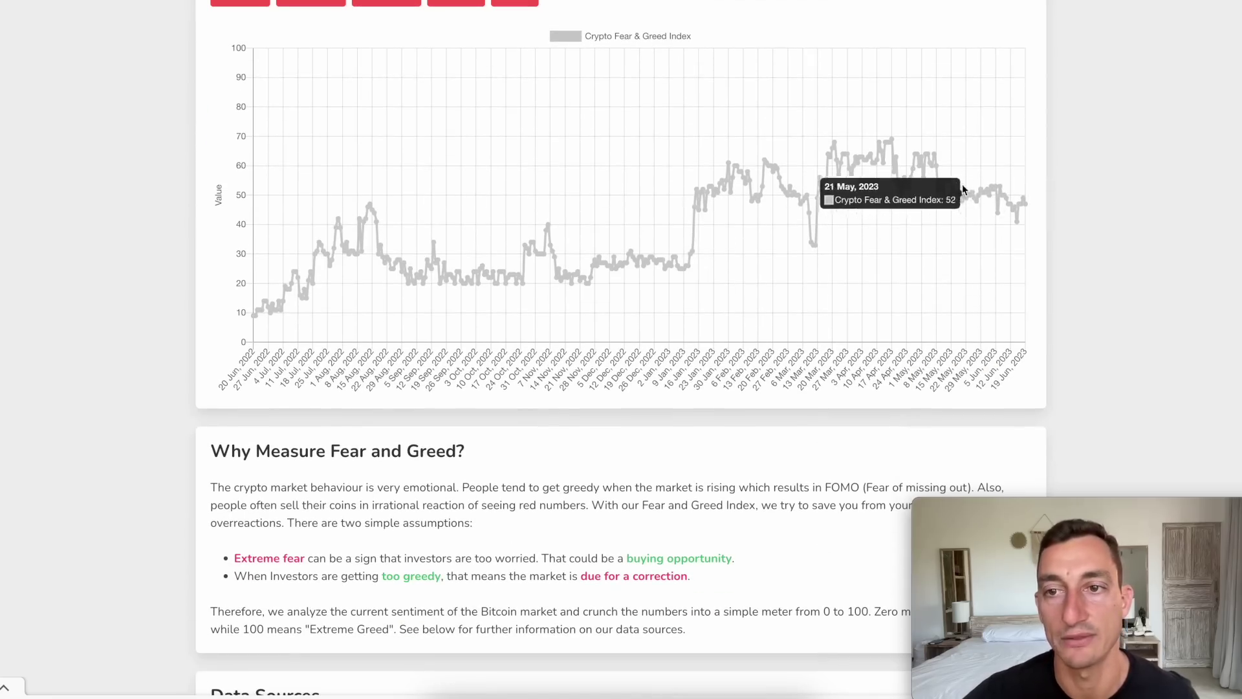
pyautogui.moveTo(1005, 202); pyautogui.dragTo(1049, 232)
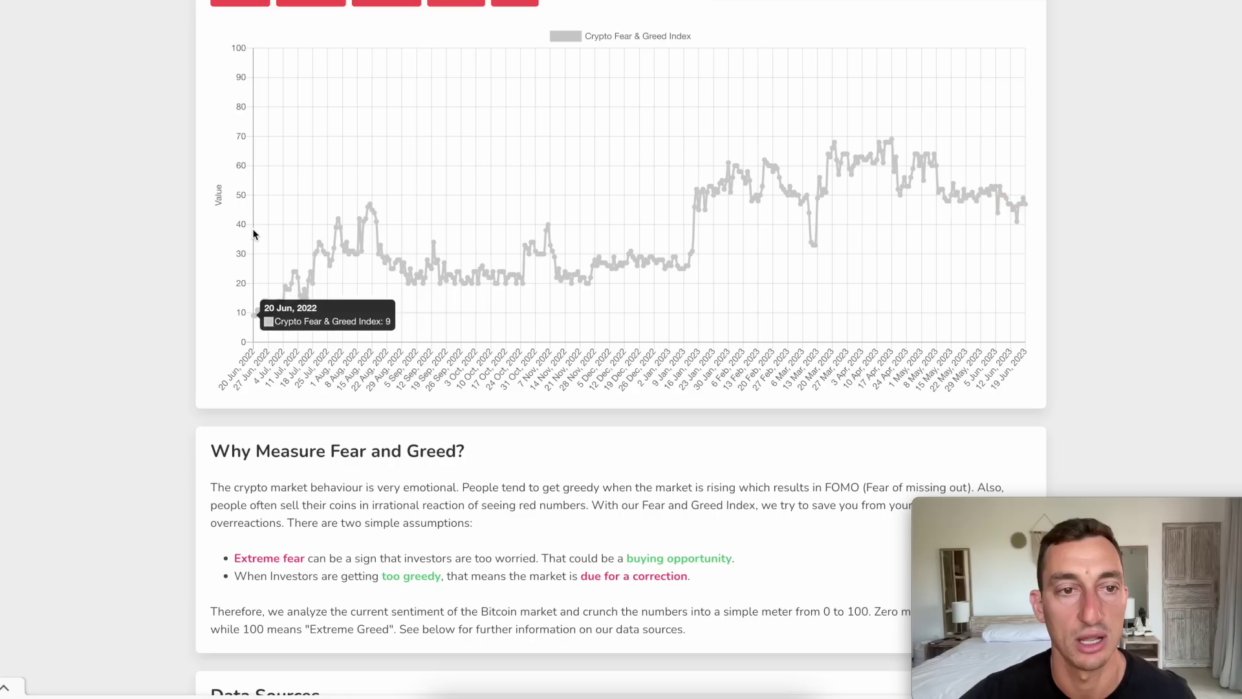
pyautogui.moveTo(237, 232)
pyautogui.mouseDown()
pyautogui.moveTo(300, 237)
pyautogui.moveTo(223, 234)
pyautogui.mouseUp()
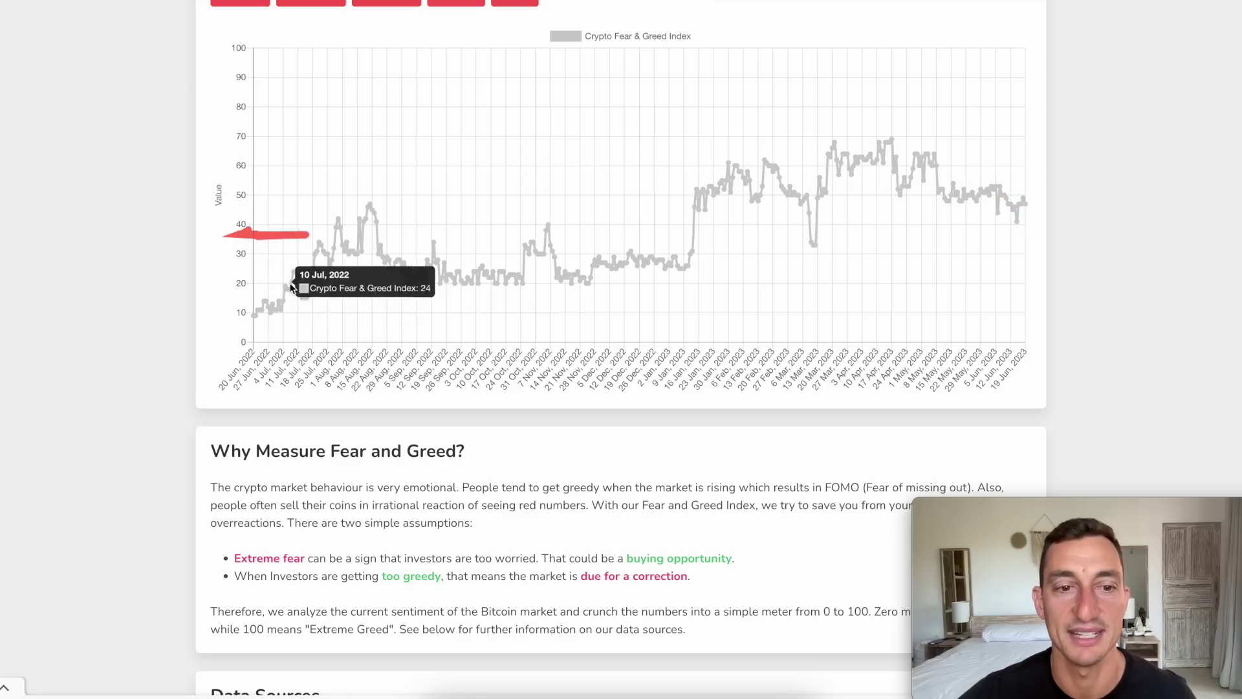
pyautogui.scroll(1, 744, 175)
pyautogui.scroll(2, 781, 191)
pyautogui.moveTo(989, 197)
pyautogui.mouseDown()
pyautogui.moveTo(1004, 196)
pyautogui.moveTo(1029, 235)
pyautogui.moveTo(977, 195)
pyautogui.mouseUp()
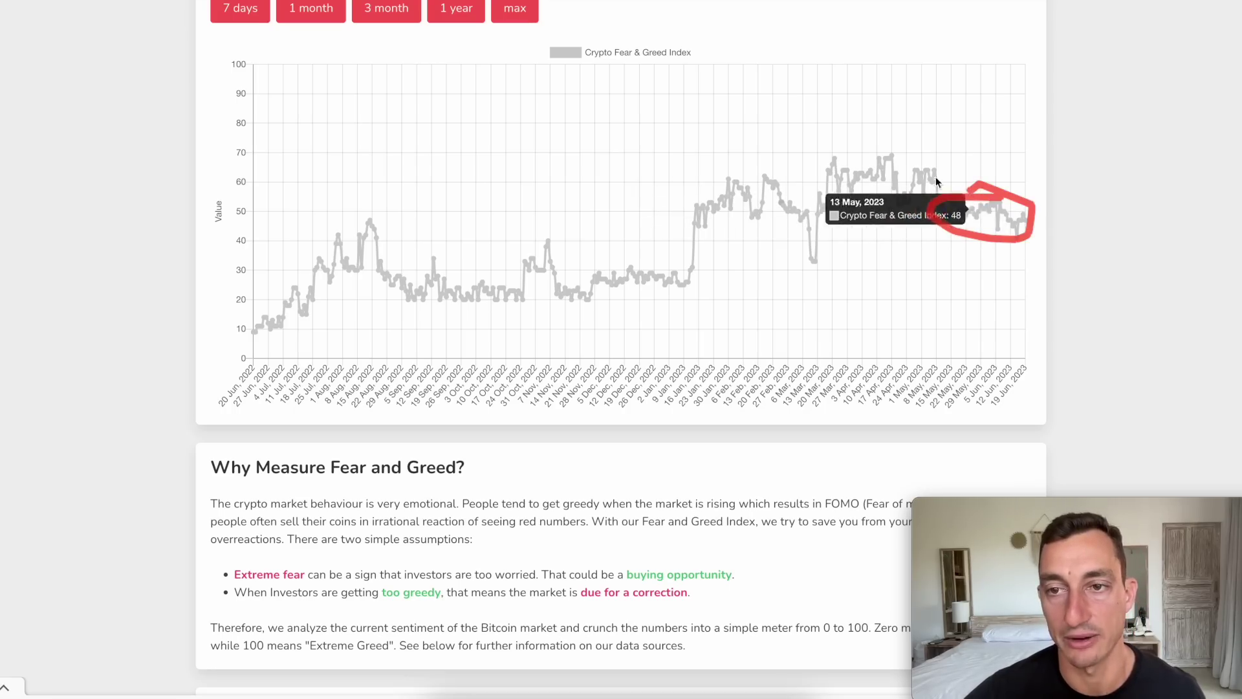
pyautogui.moveTo(914, 157); pyautogui.dragTo(1042, 222)
pyautogui.moveTo(881, 148); pyautogui.dragTo(1045, 215)
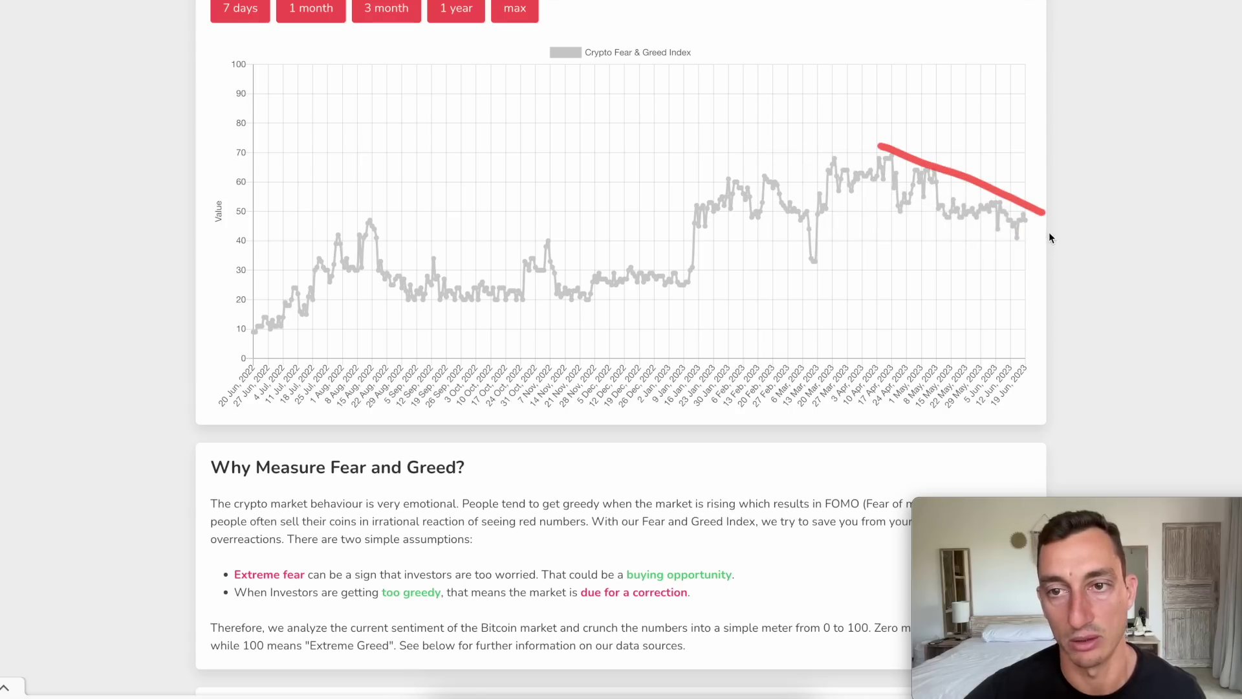
pyautogui.moveTo(1024, 201); pyautogui.dragTo(1047, 214)
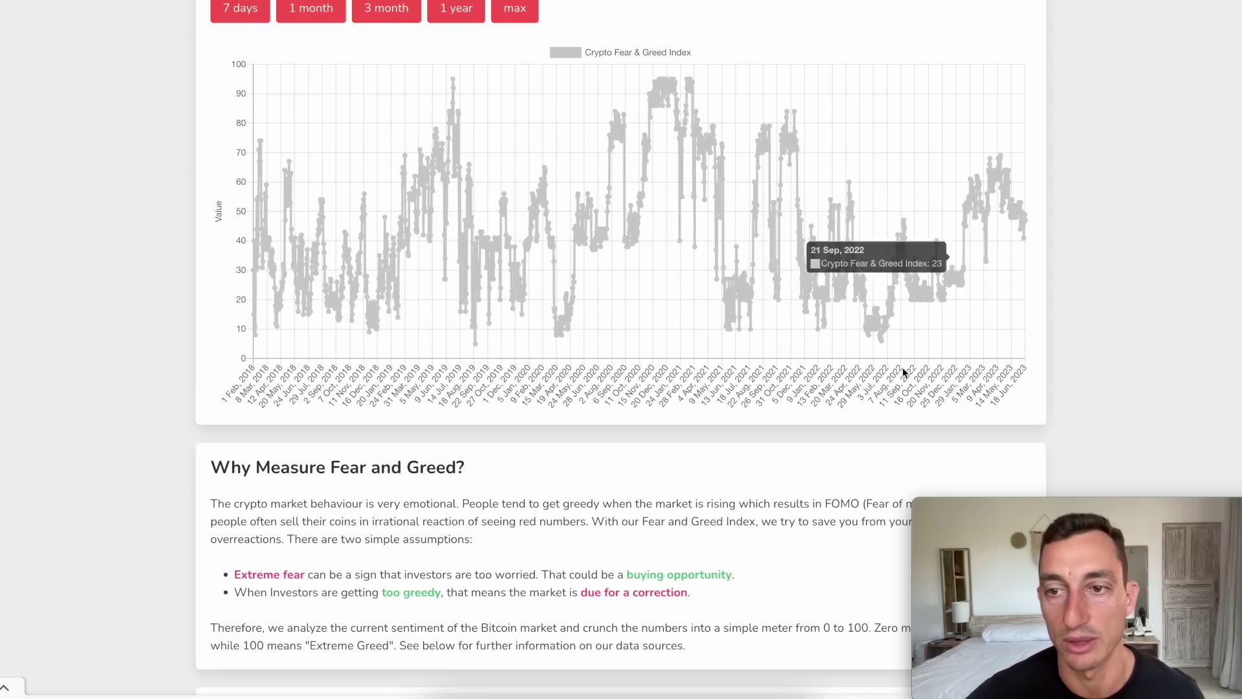
# Show the index's full history, trace its rising lows from mid-2022 to June 2023, and mark the lows and highs along the way.
pyautogui.moveTo(865, 354)
pyautogui.mouseDown()
pyautogui.moveTo(952, 316)
pyautogui.moveTo(1049, 244)
pyautogui.mouseUp()
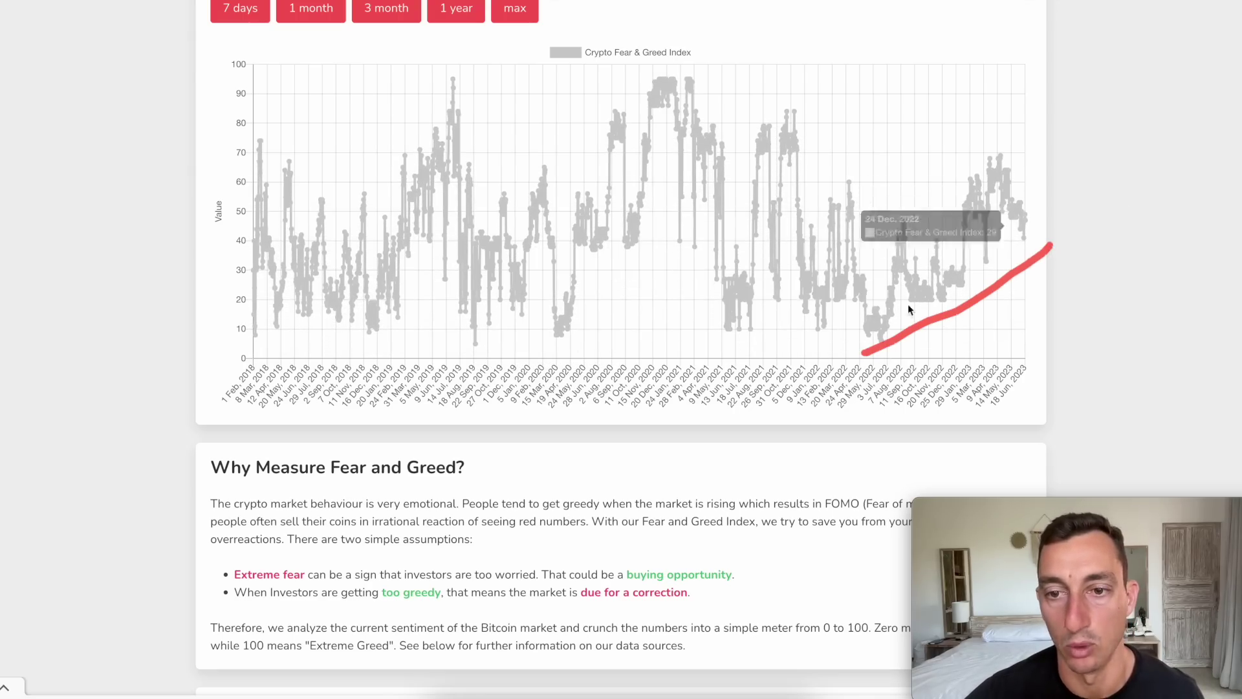
pyautogui.moveTo(879, 333)
pyautogui.mouseDown()
pyautogui.moveTo(873, 346)
pyautogui.moveTo(874, 328)
pyautogui.moveTo(890, 337)
pyautogui.mouseUp()
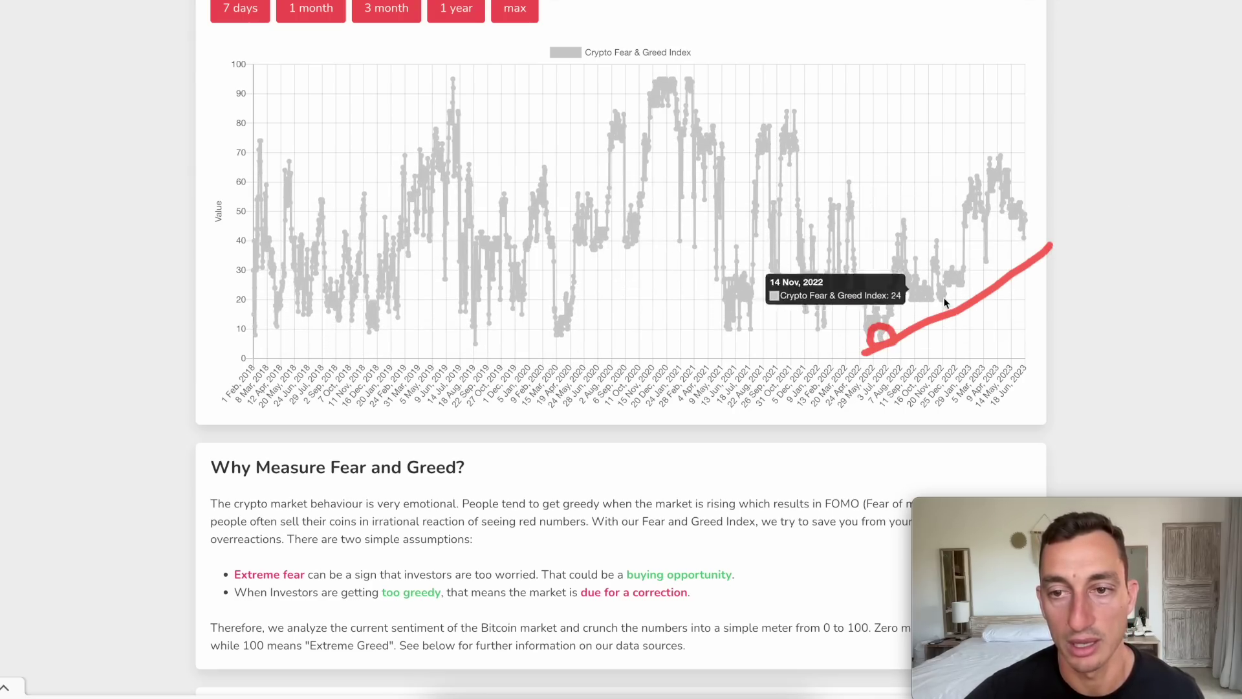
pyautogui.moveTo(902, 296); pyautogui.dragTo(943, 291)
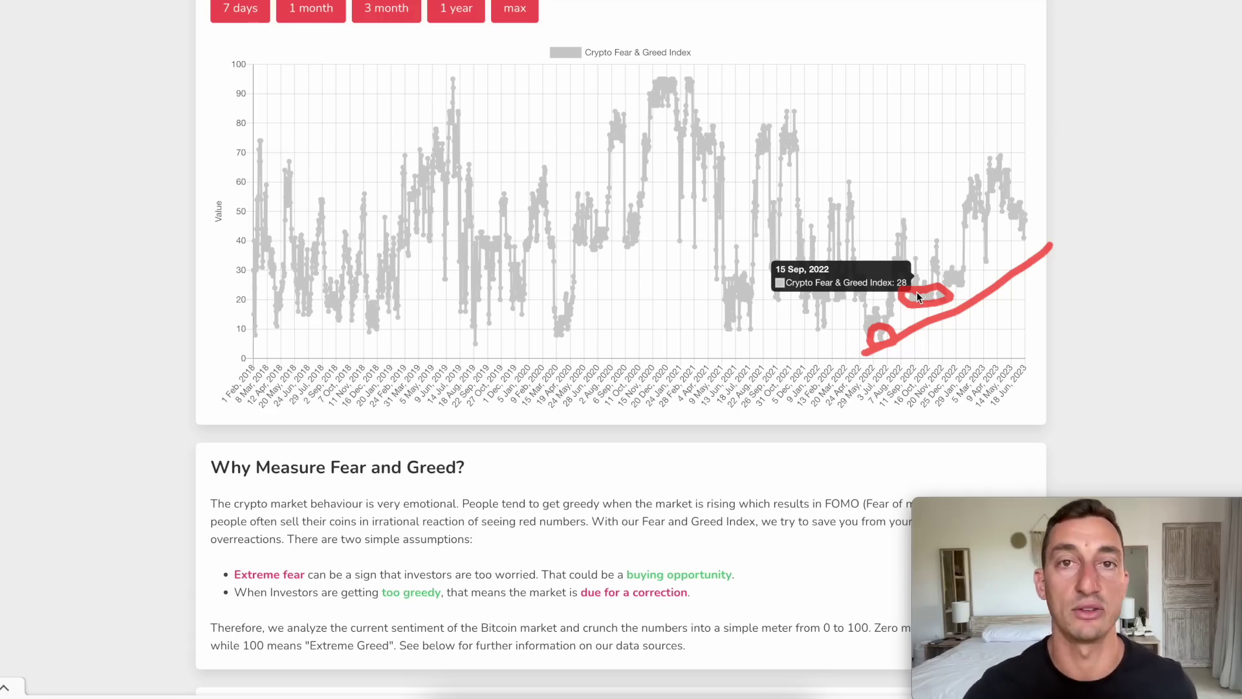
pyautogui.moveTo(898, 238); pyautogui.dragTo(929, 207)
pyautogui.moveTo(1001, 154); pyautogui.dragTo(1000, 146)
pyautogui.moveTo(887, 332); pyautogui.dragTo(1042, 234)
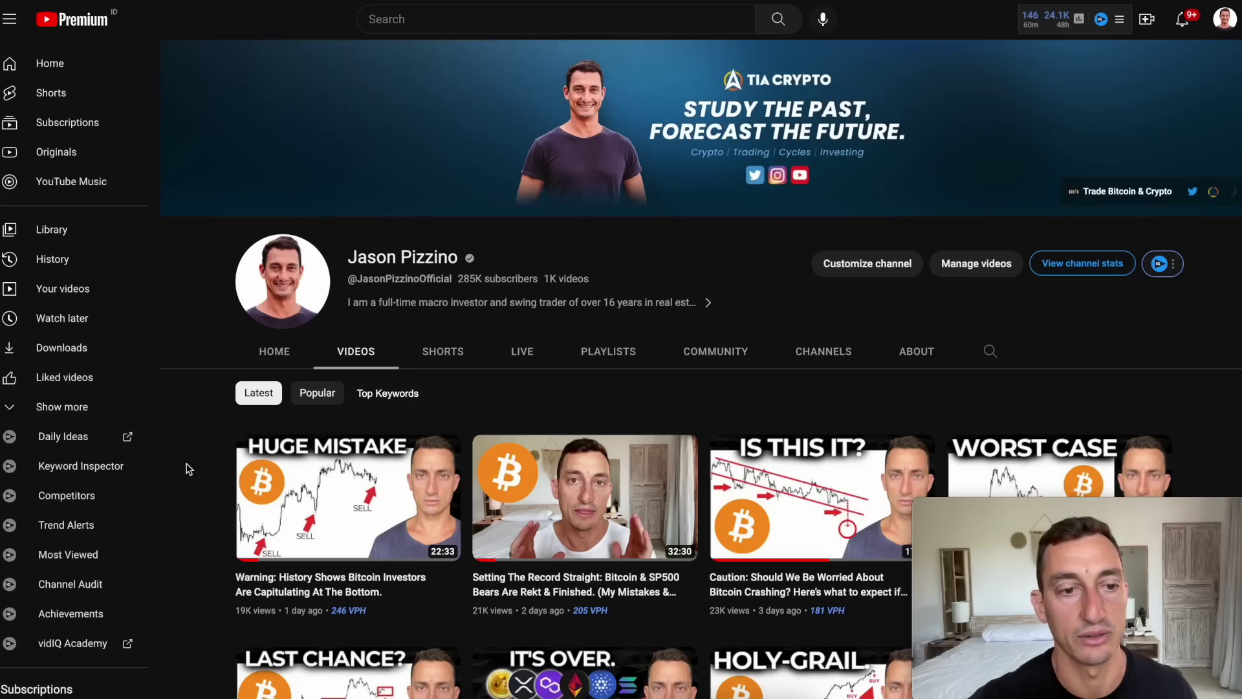
# Switch to the YouTube channel's video list and browse the latest Bitcoin and SP500 uploads.
pyautogui.scroll(-4, 185, 469)
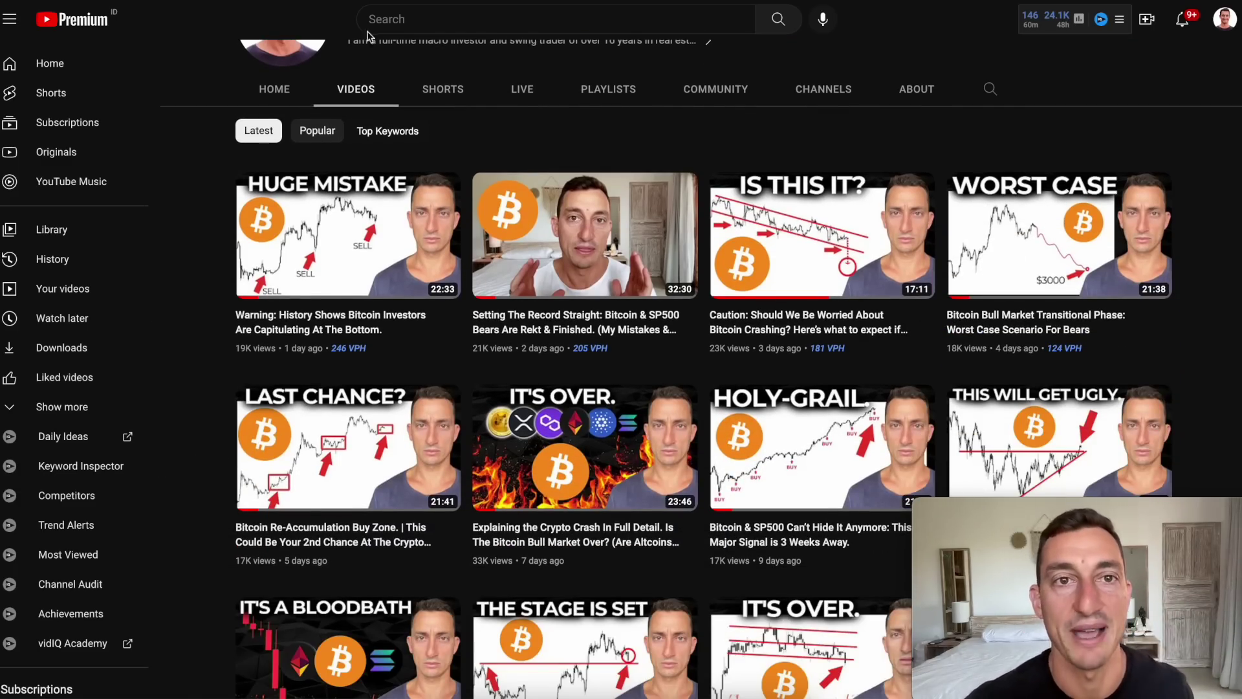
pyautogui.scroll(-1, 224, 362)
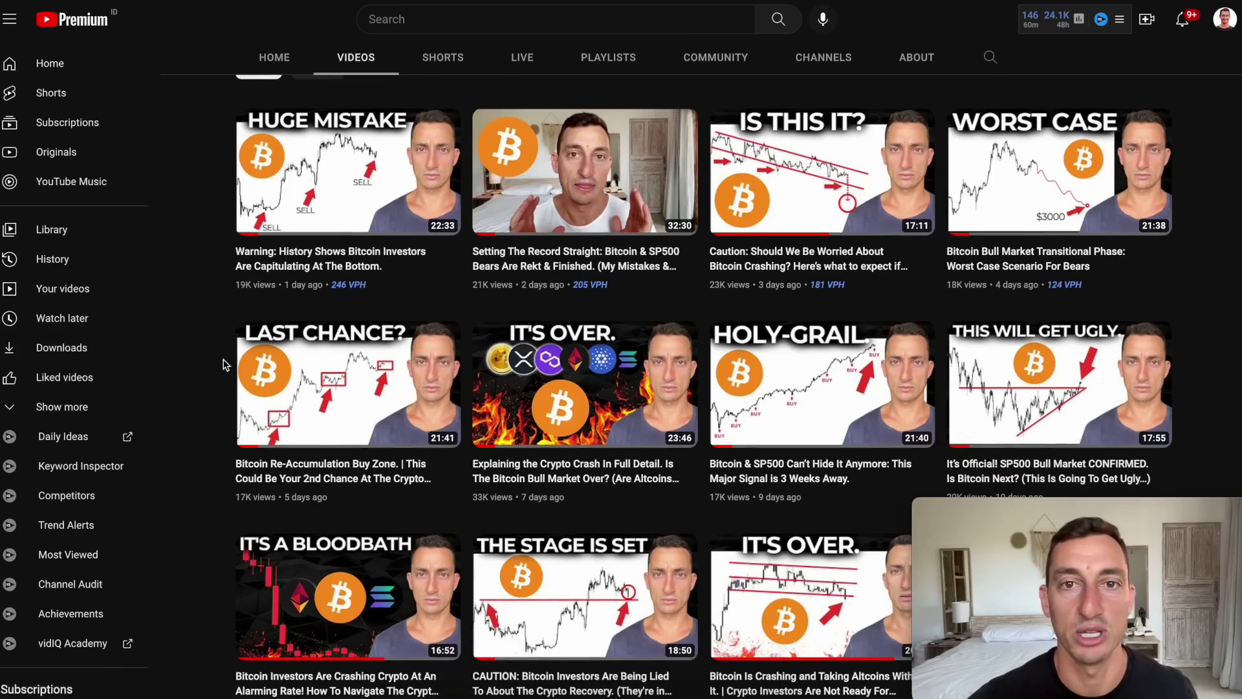